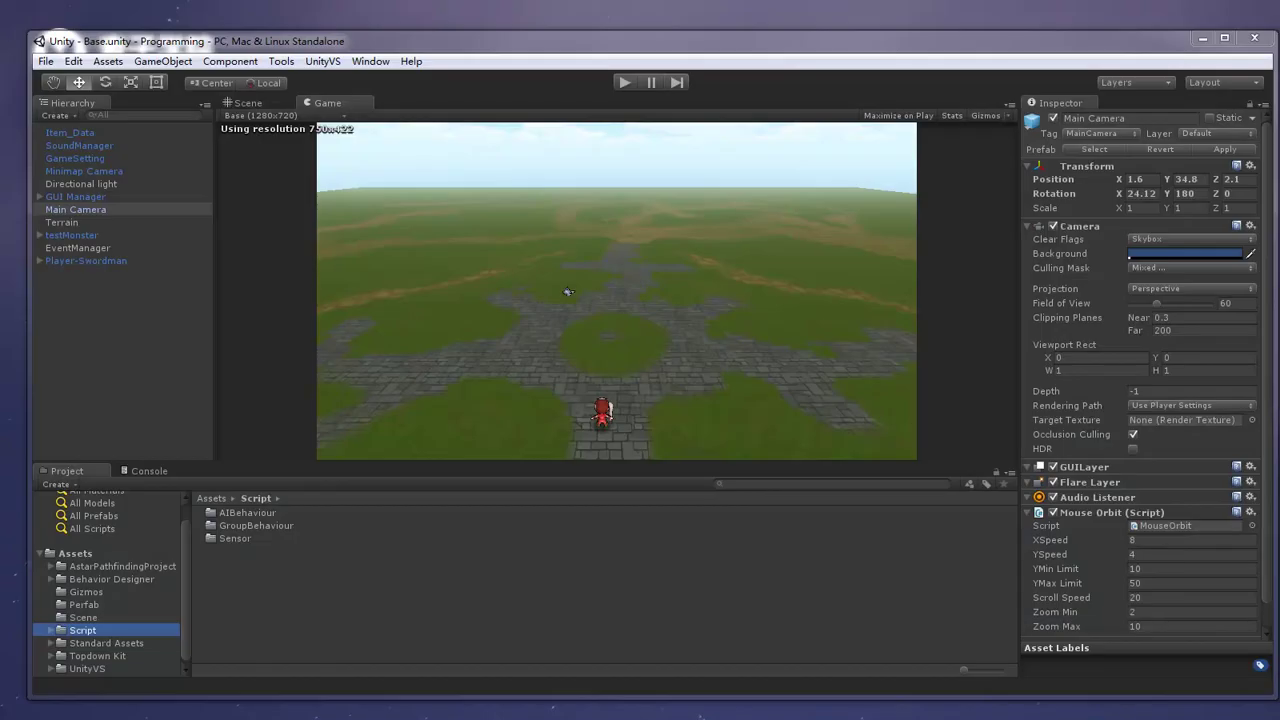
Create a C# script named SoundSensor in Script/Sensor and open it in Visual Studio.
double_click(236, 537)
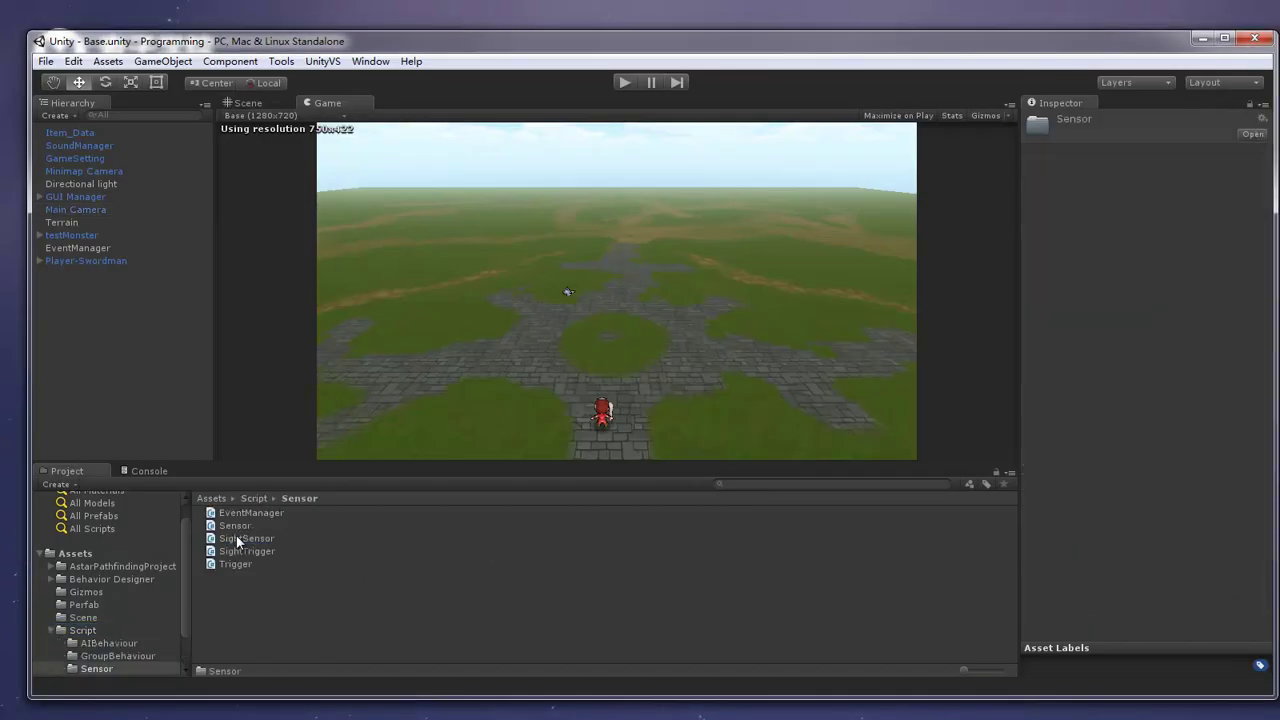
right_click(293, 619)
mouse_move(482, 369)
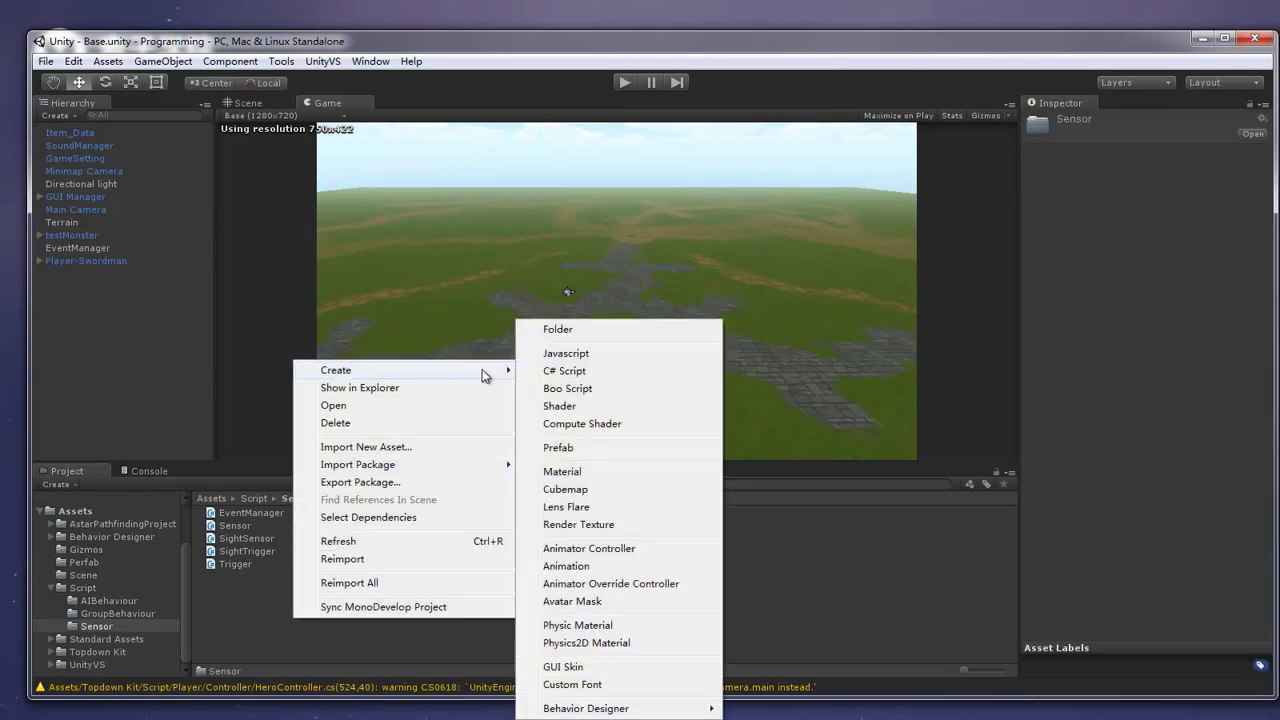
left_click(580, 371)
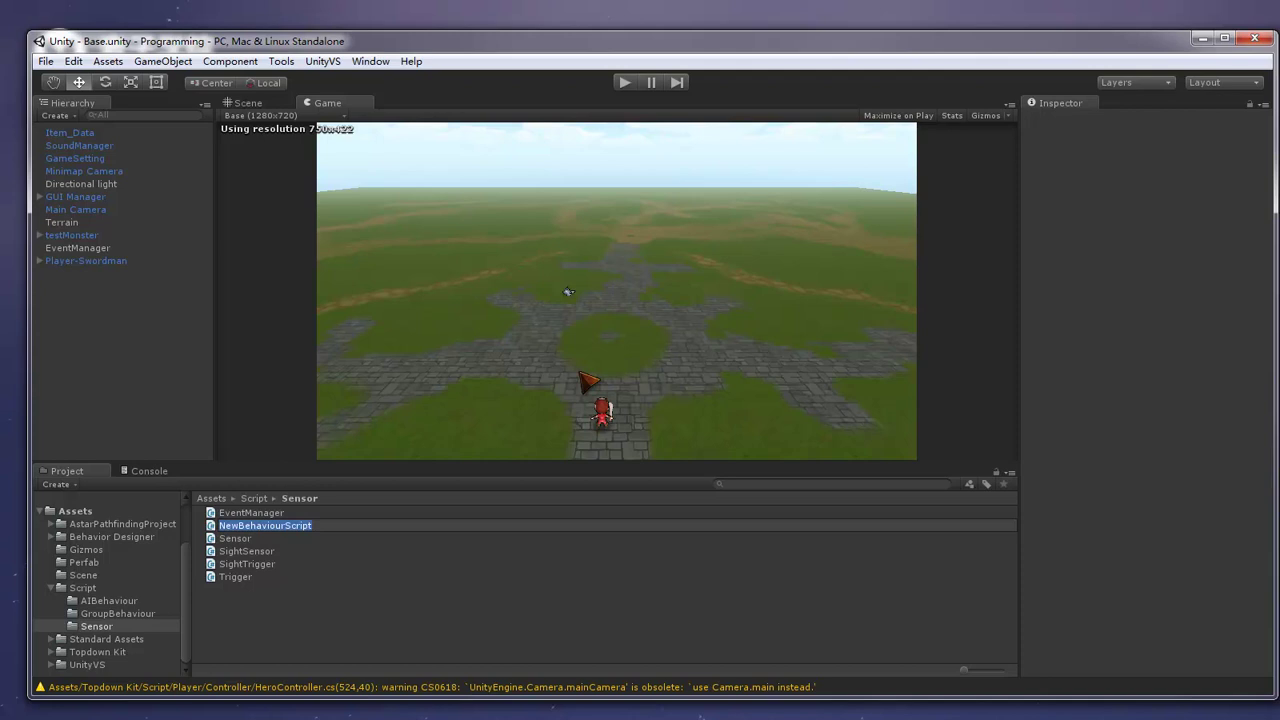
type("SoundSensor")
key("Return")
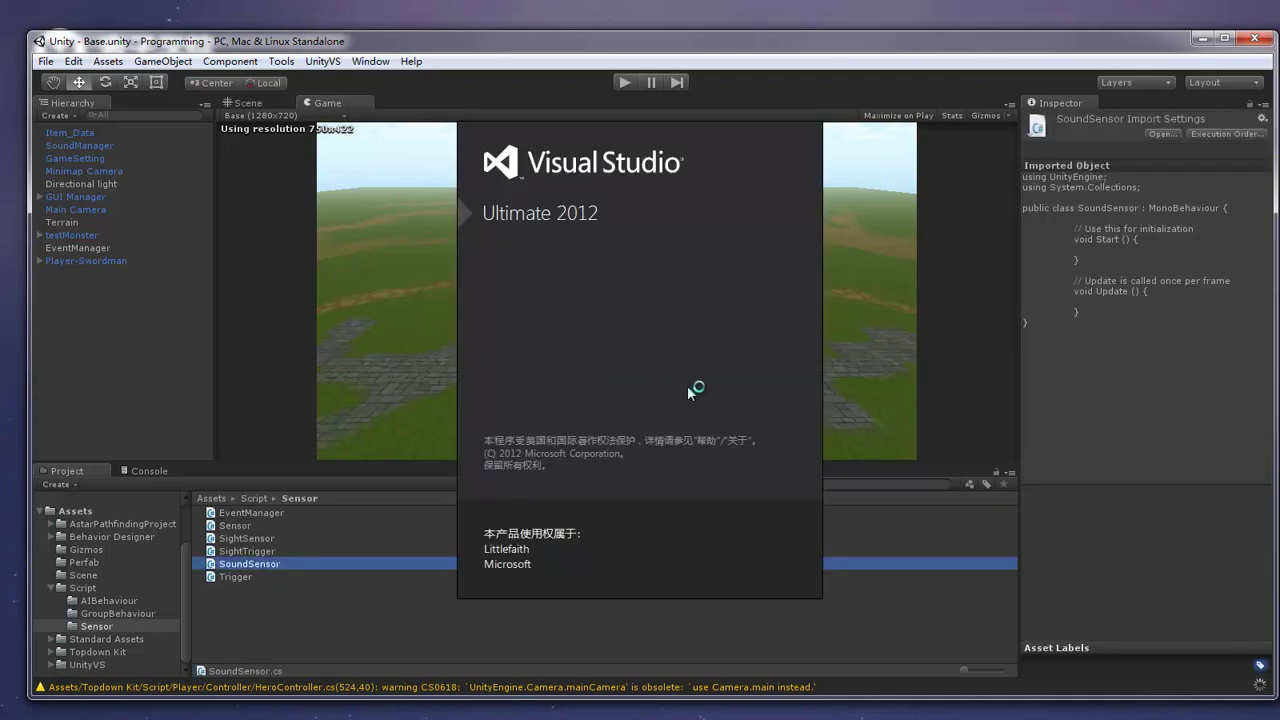
double_click(438, 181)
Change SoundSensor's base class from MonoBehaviour to Sensor.
key("Delete")
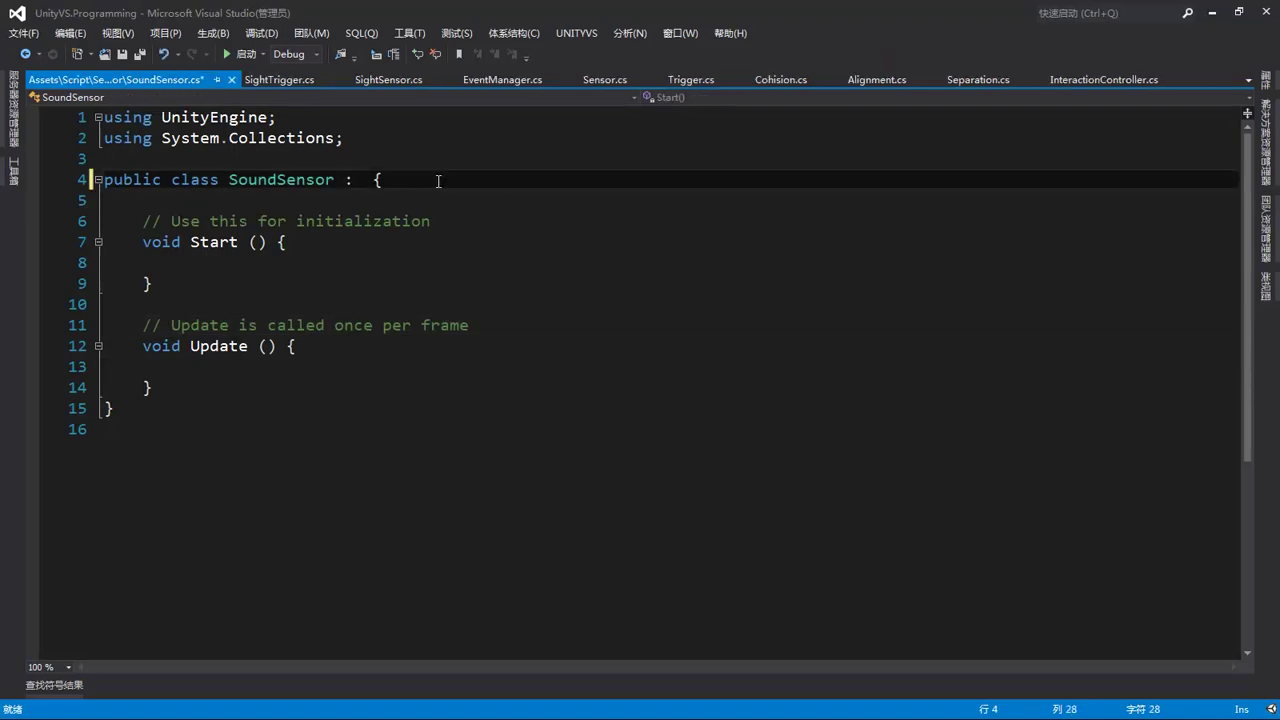
type("Sen")
key("Tab")
In Start, add the line sensorType = SensorType.sound;.
left_click(660, 255)
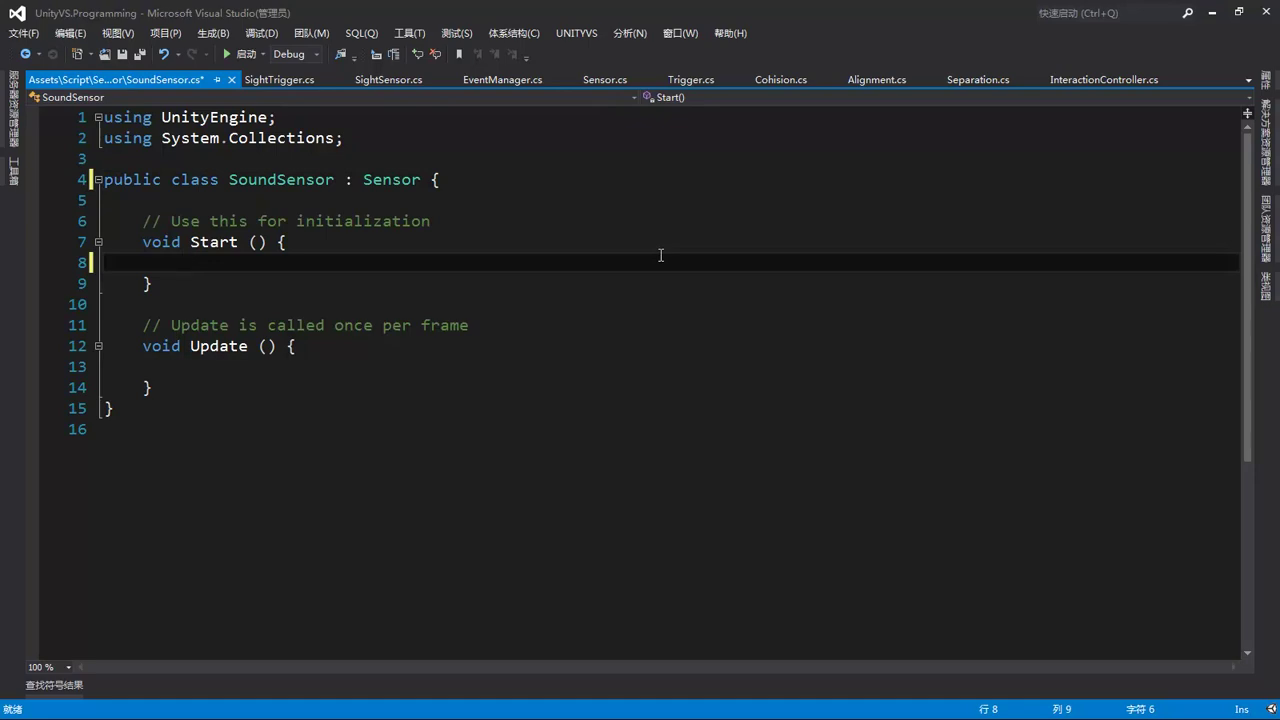
type("sen")
key("Tab")
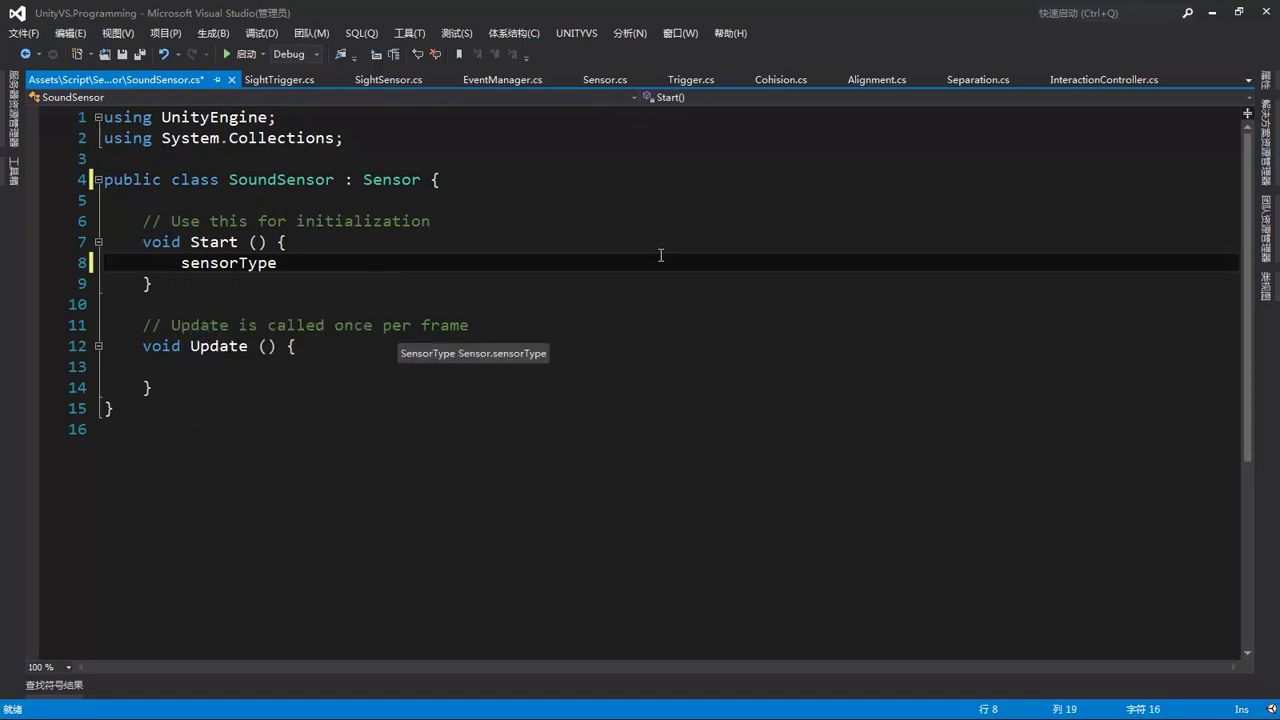
type(" =")
key("Tab")
type(".")
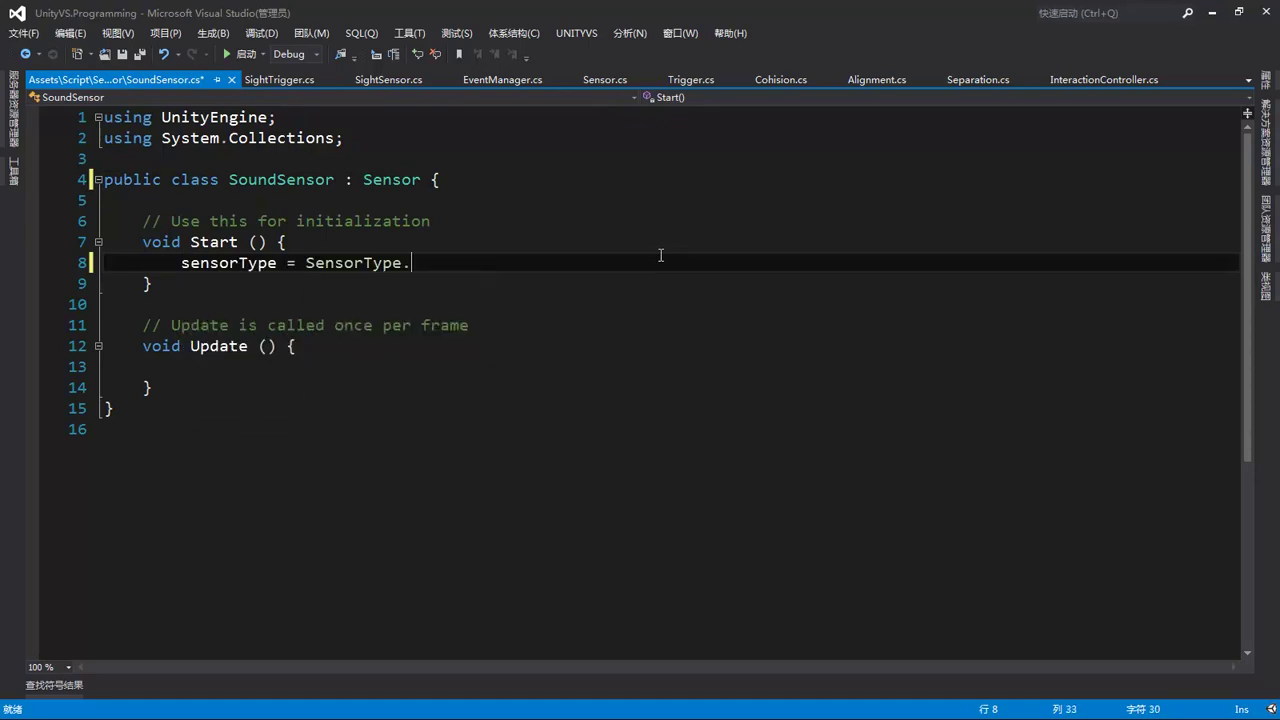
key("Down")
key("Down")
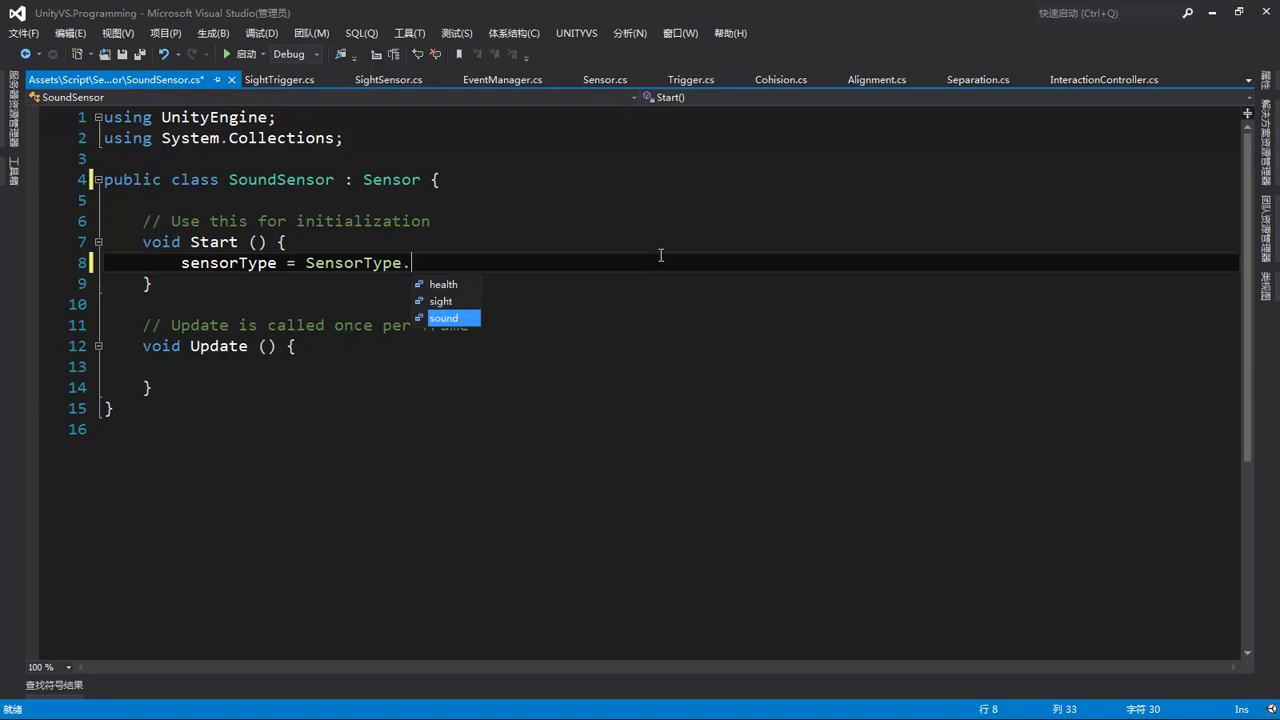
key("Tab")
type(";")
key("Return")
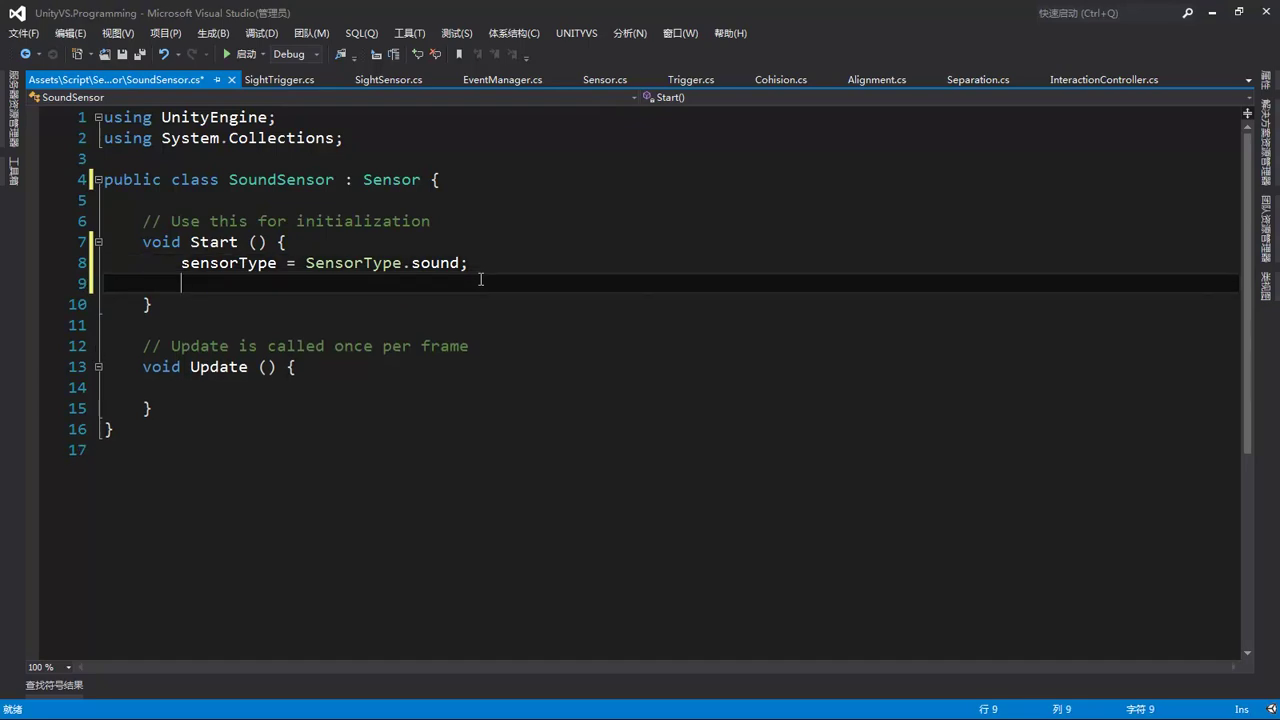
Add manager.RegisterSensor(this); to Start, save the script, and select the Update method.
type("man")
type(".reg")
key("Tab")
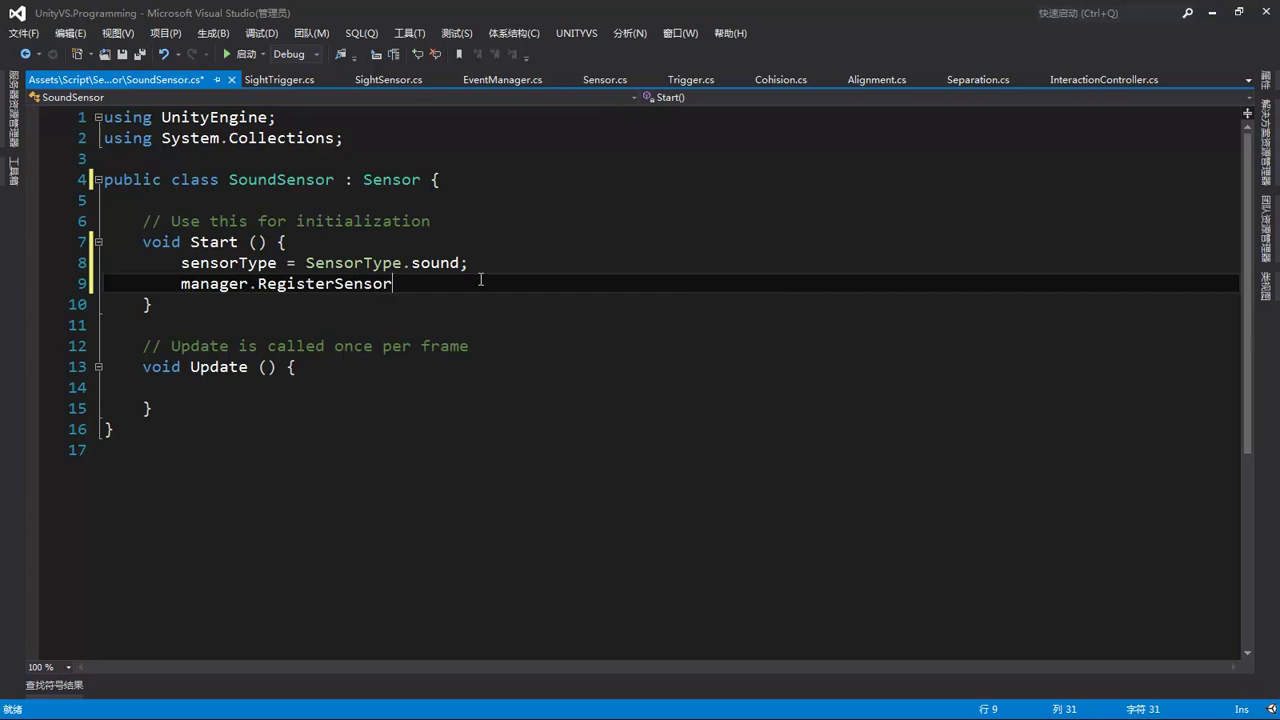
type("(t);")
key("Left")
key("Left")
type("this")
key("ctrl+s")
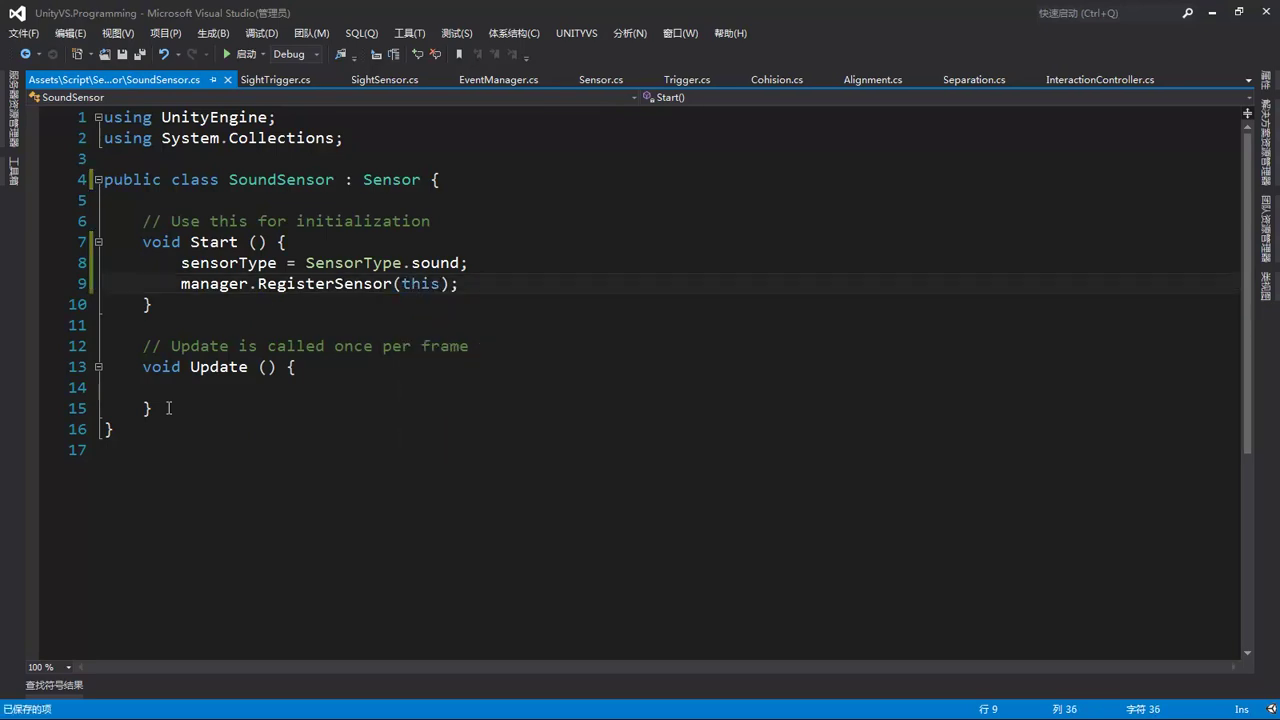
left_click_drag(158, 408, 140, 345)
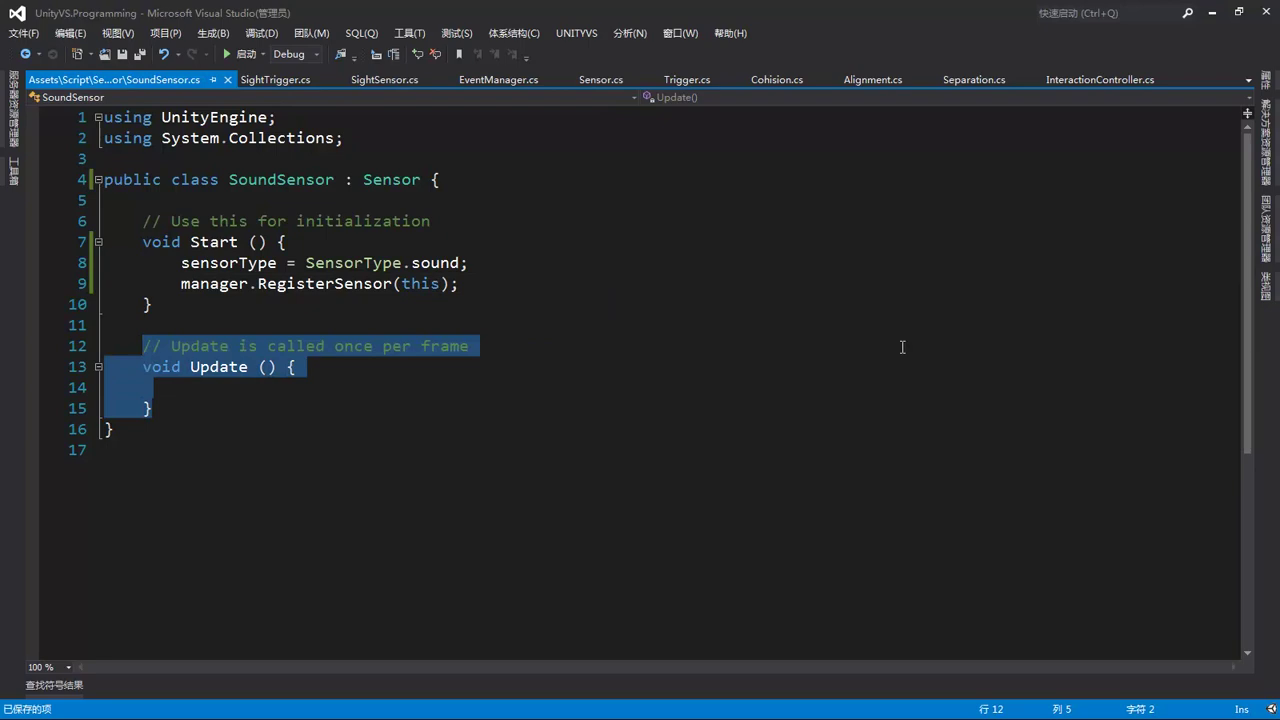
Delete Update and insert a public override Notify(Trigger t) method stub.
key("Return")
type("public ")
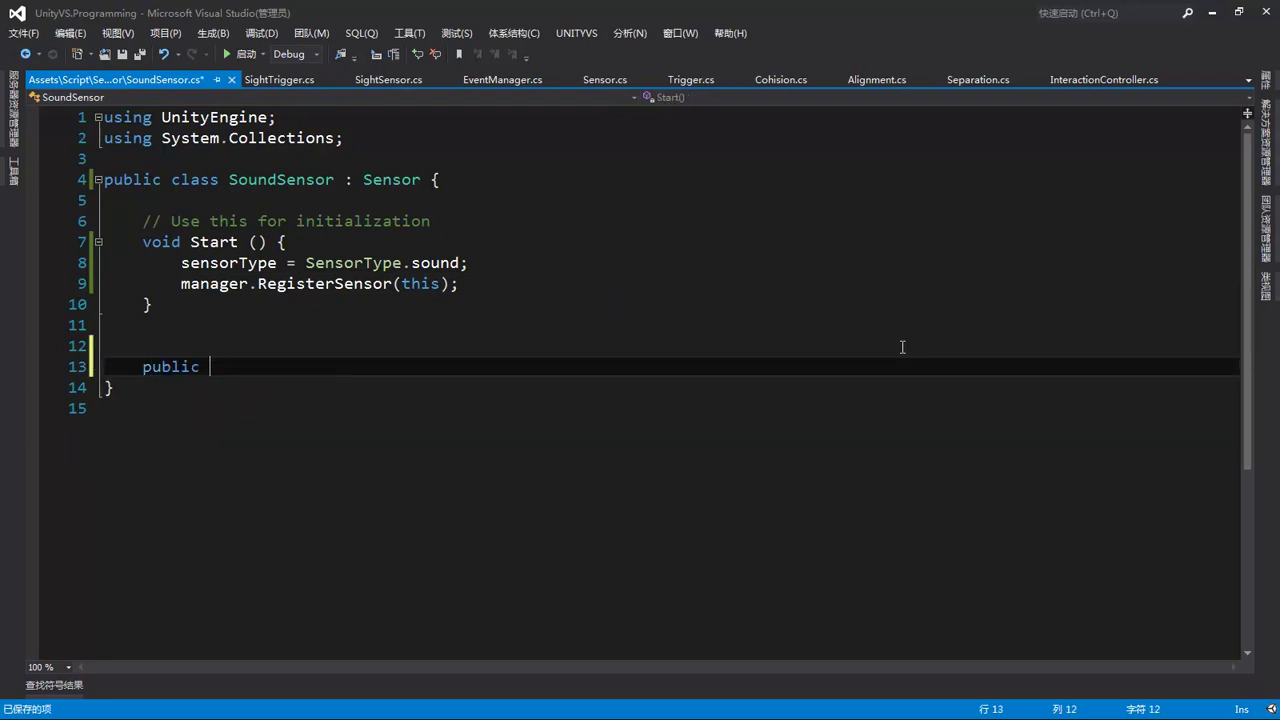
type("over")
key("Tab")
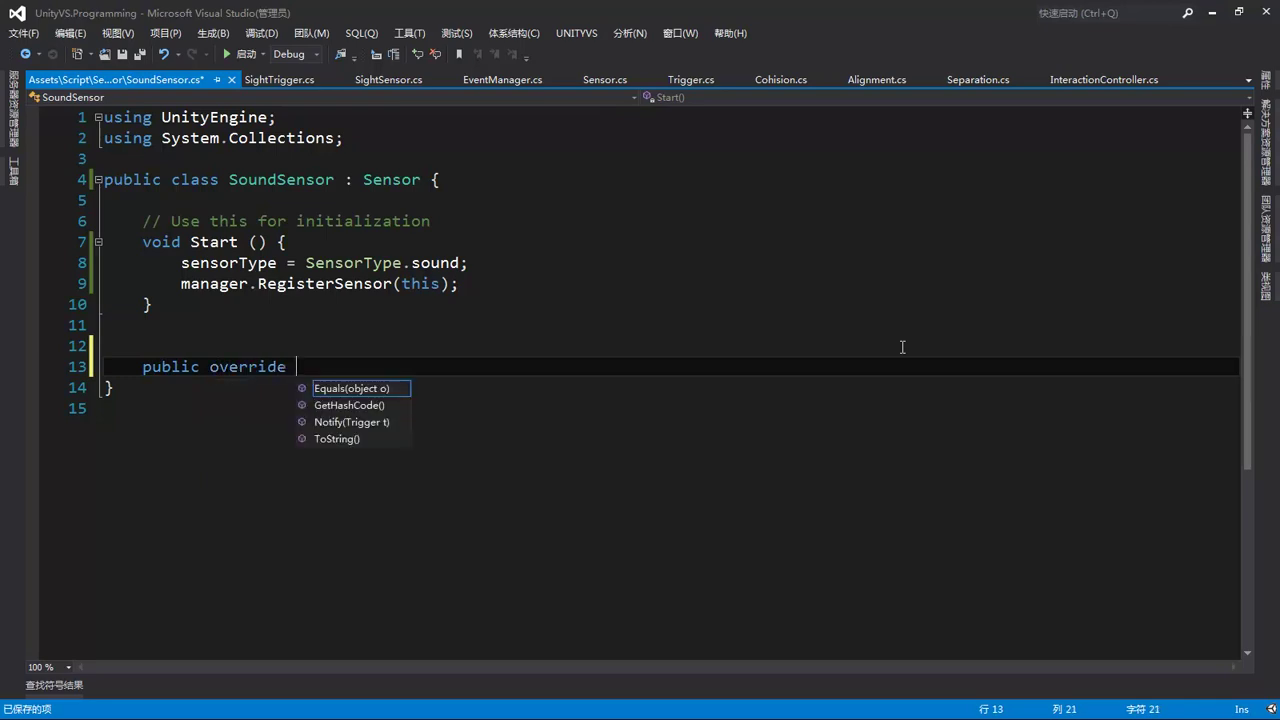
key("Down")
key("Down")
key("Tab")
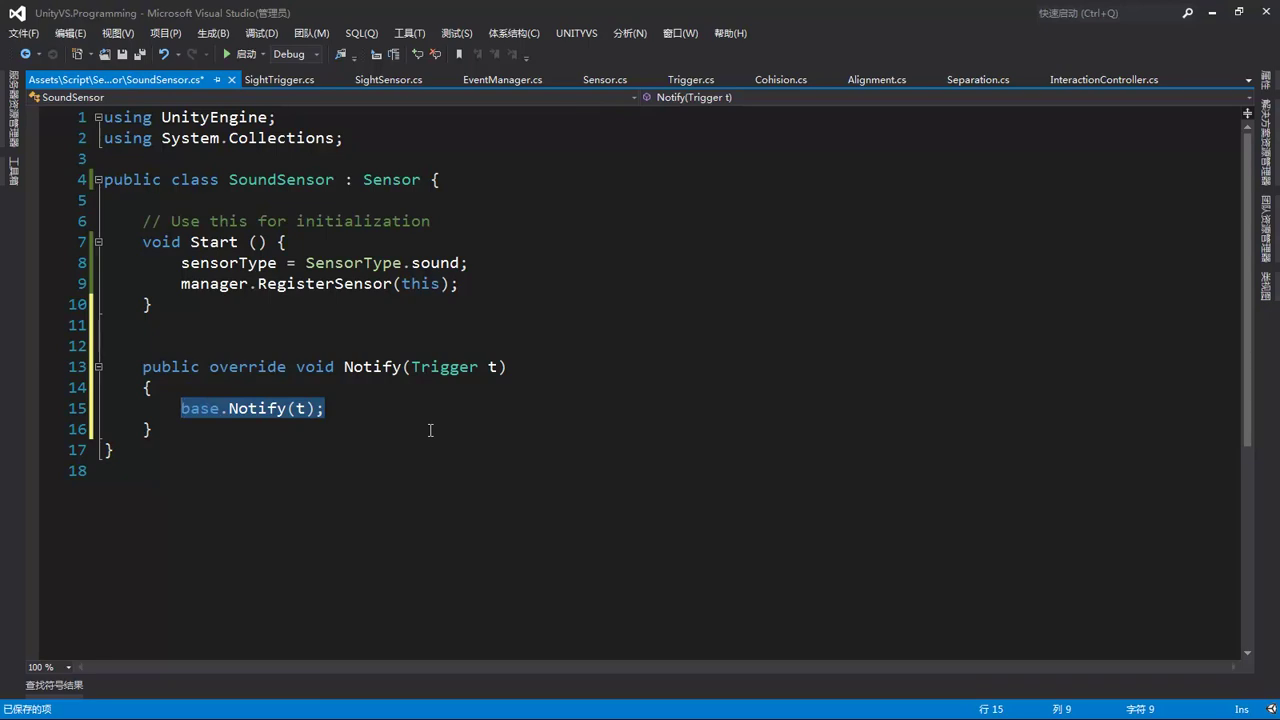
Replace base.Notify(t); with an empty if (t.tag == "Player") block.
key("Delete")
type("if()")
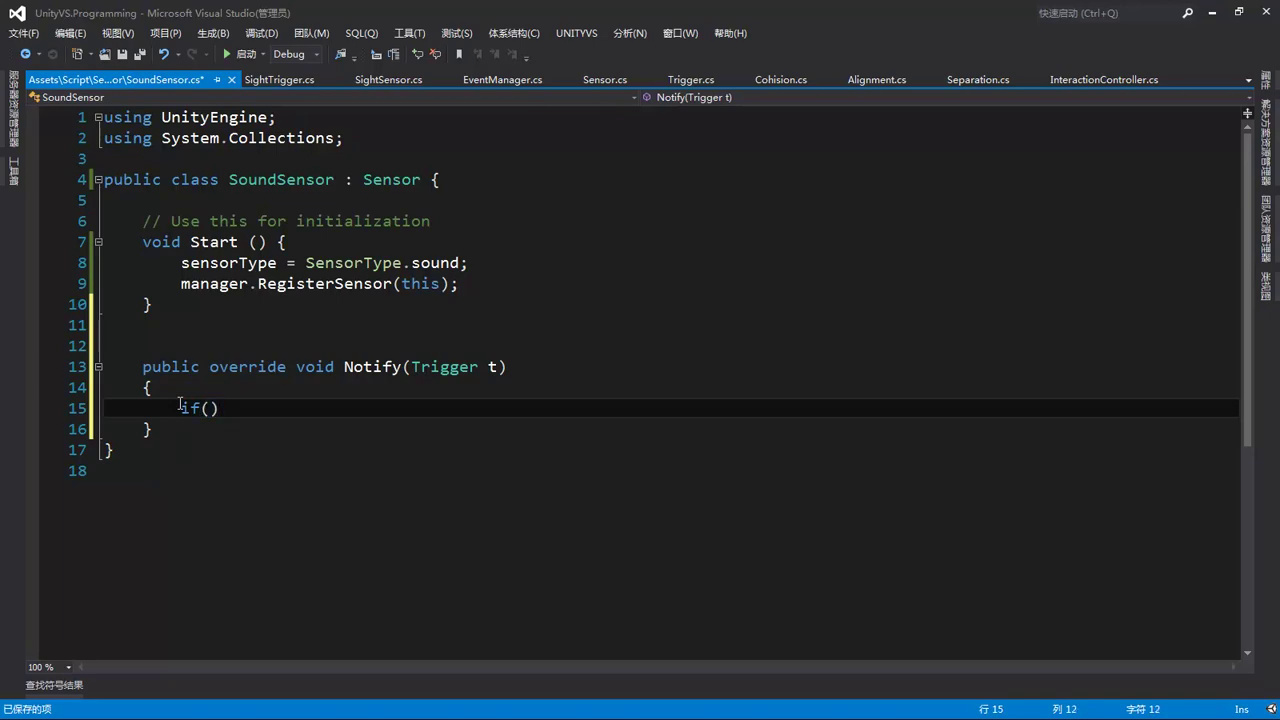
type("t")
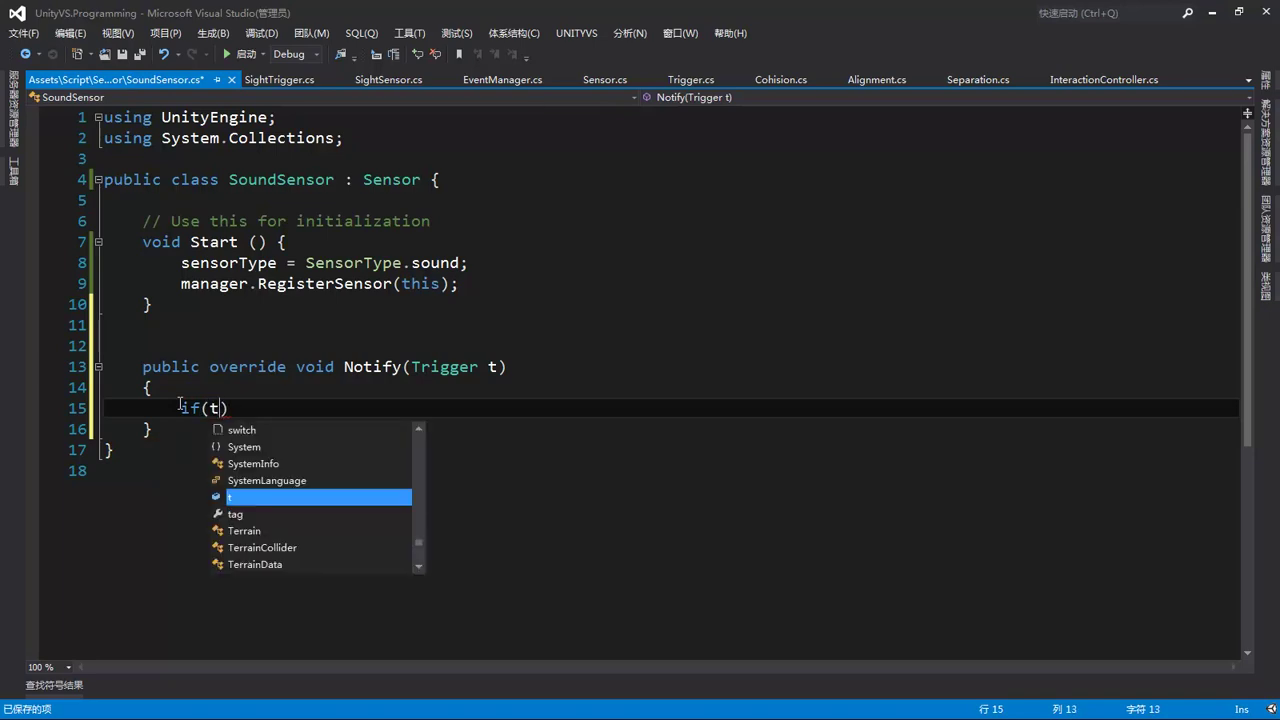
type(".t")
key("Tab")
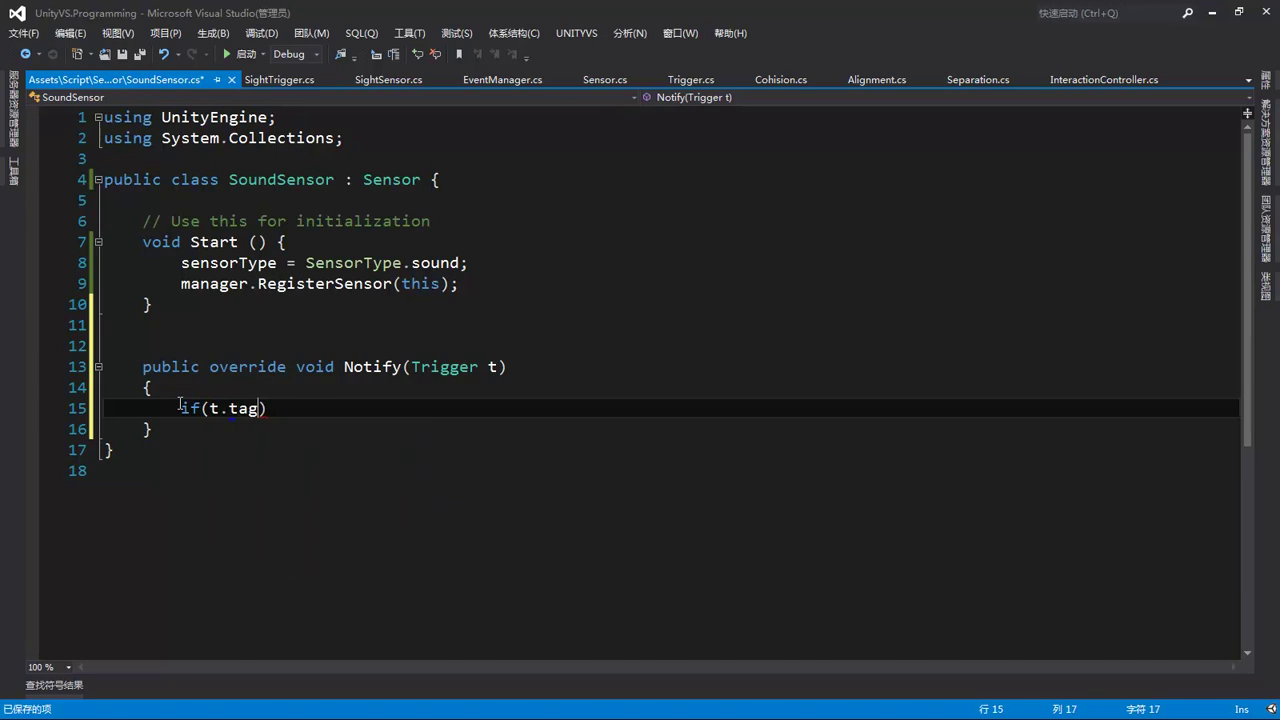
type("== \"")
type("Player\") { }")
key("Return")
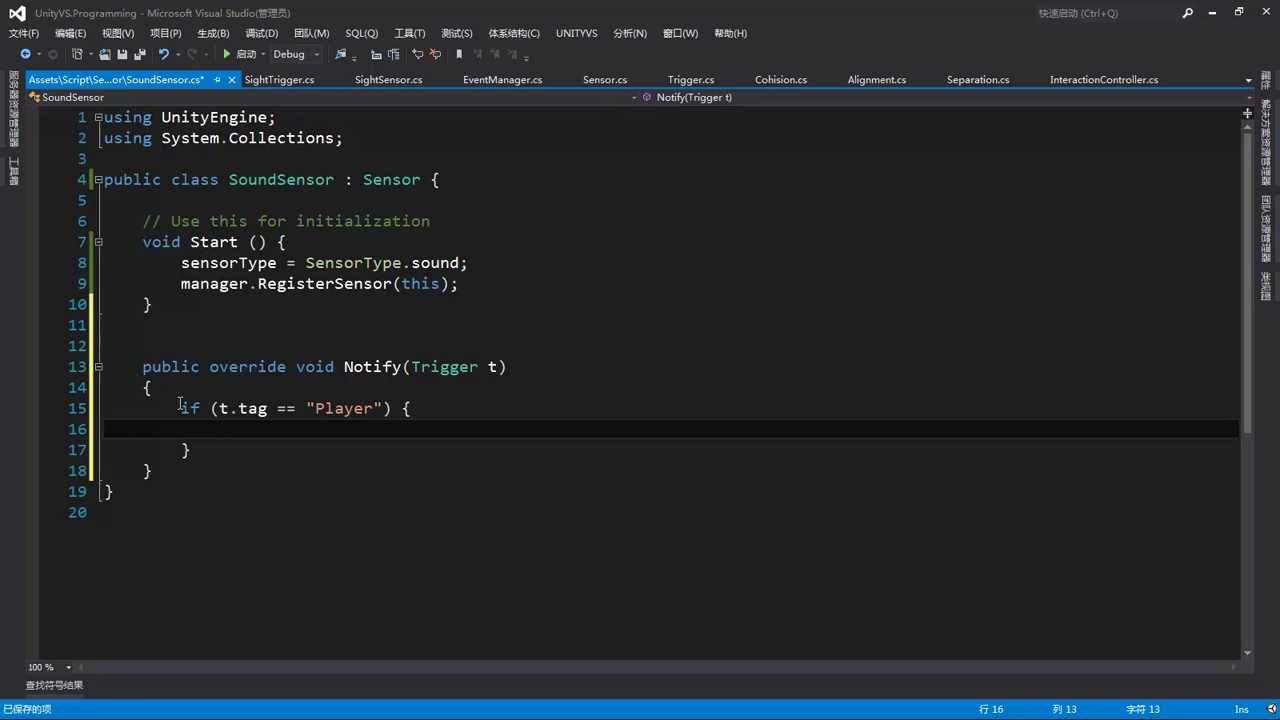
Inside the Player check, declare AIBehaviour behaviour = GetComponent<AIBehaviour>();.
type("AI")
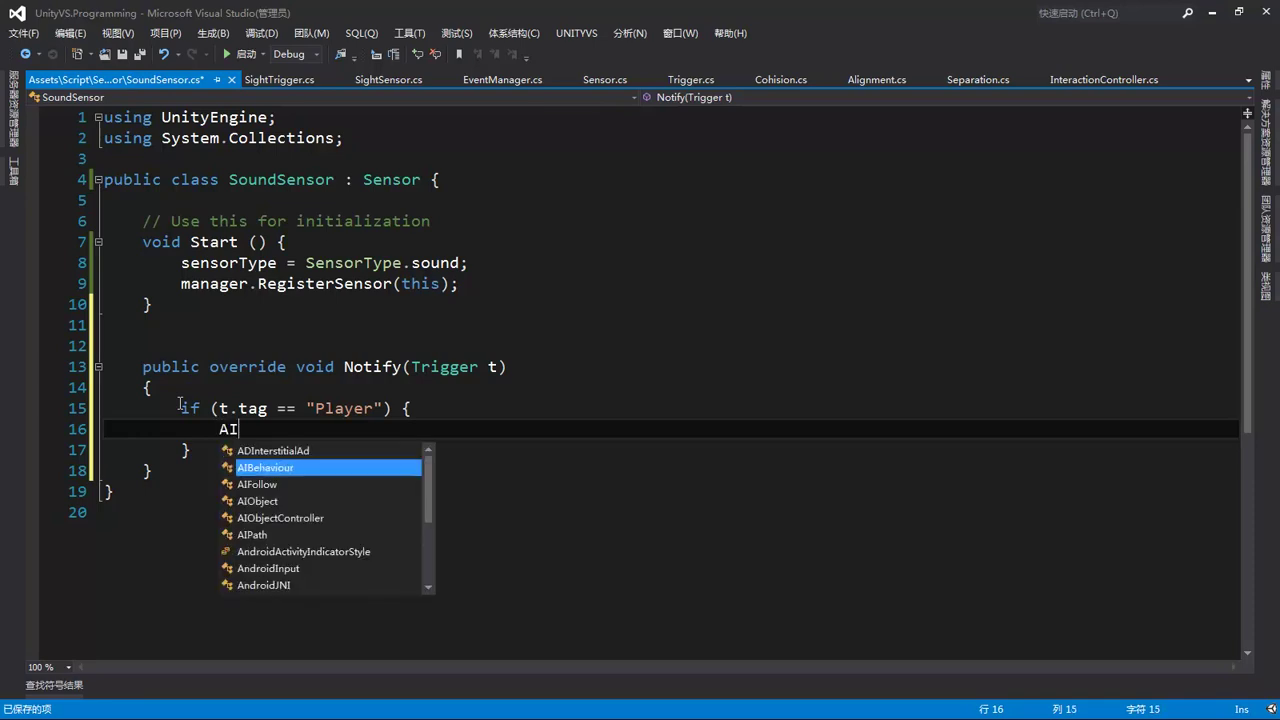
type("Behaviour behaviour = ")
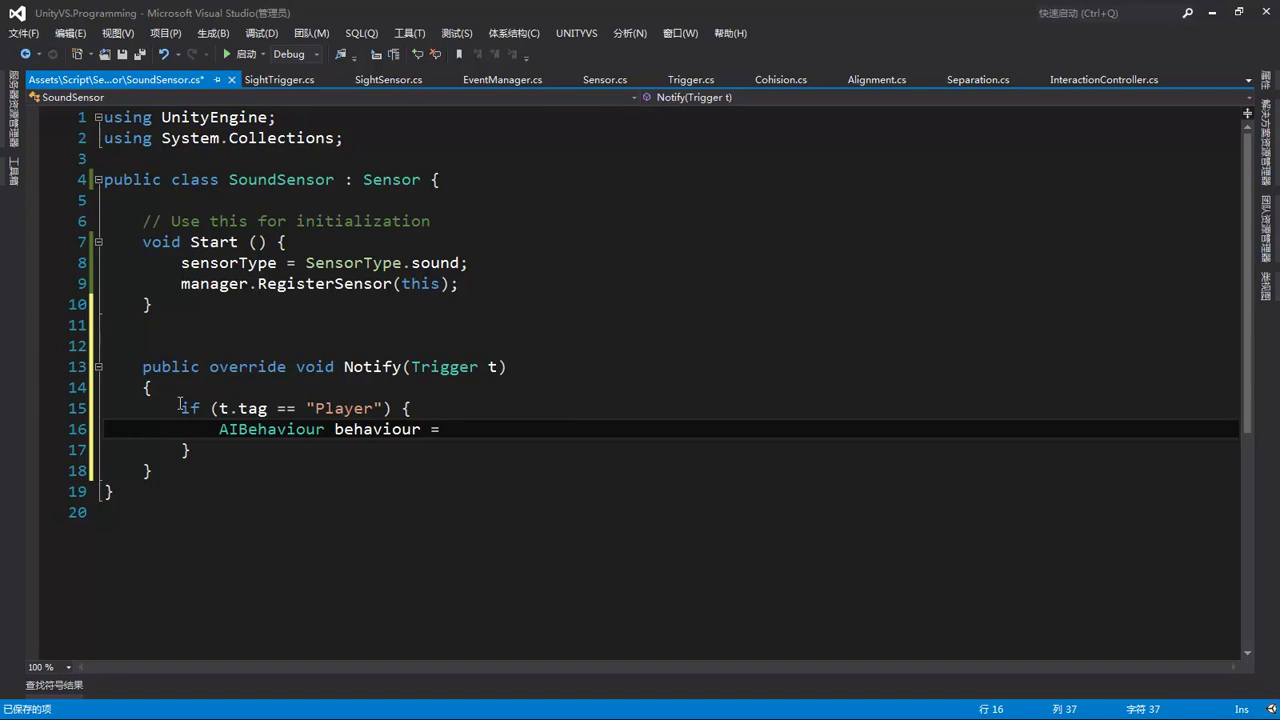
type("get")
key("Tab")
type("<")
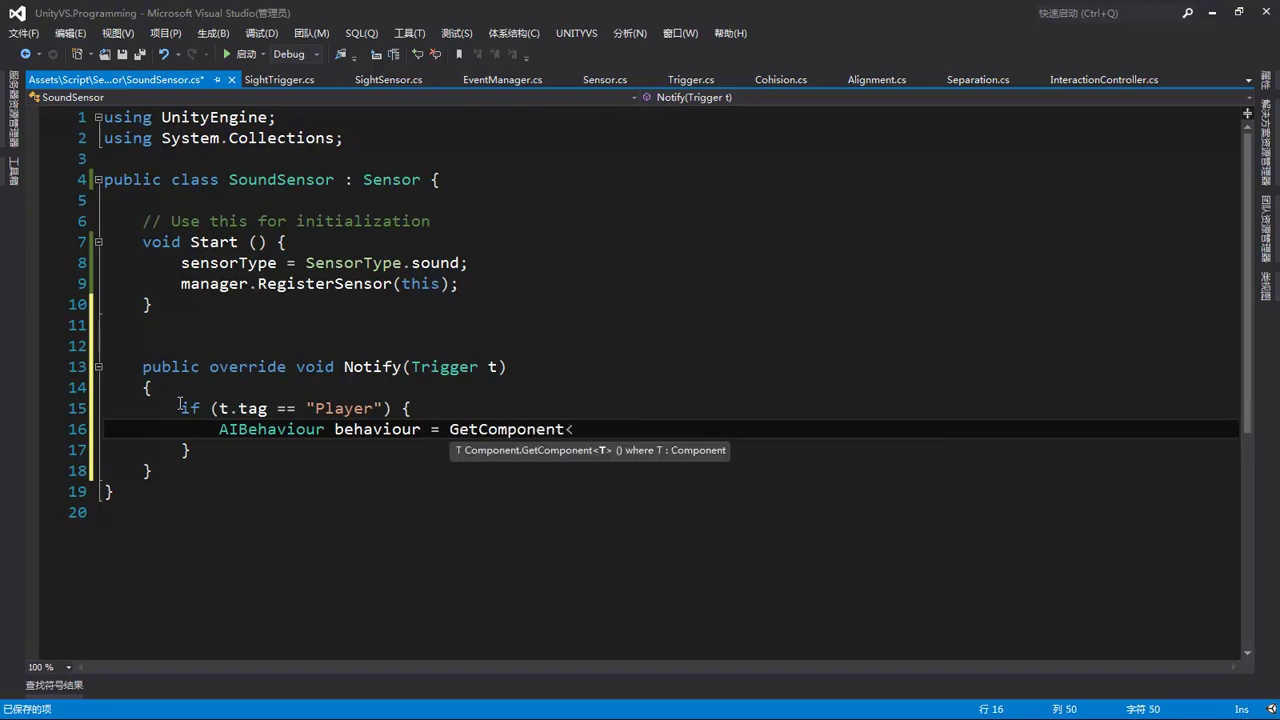
type("A")
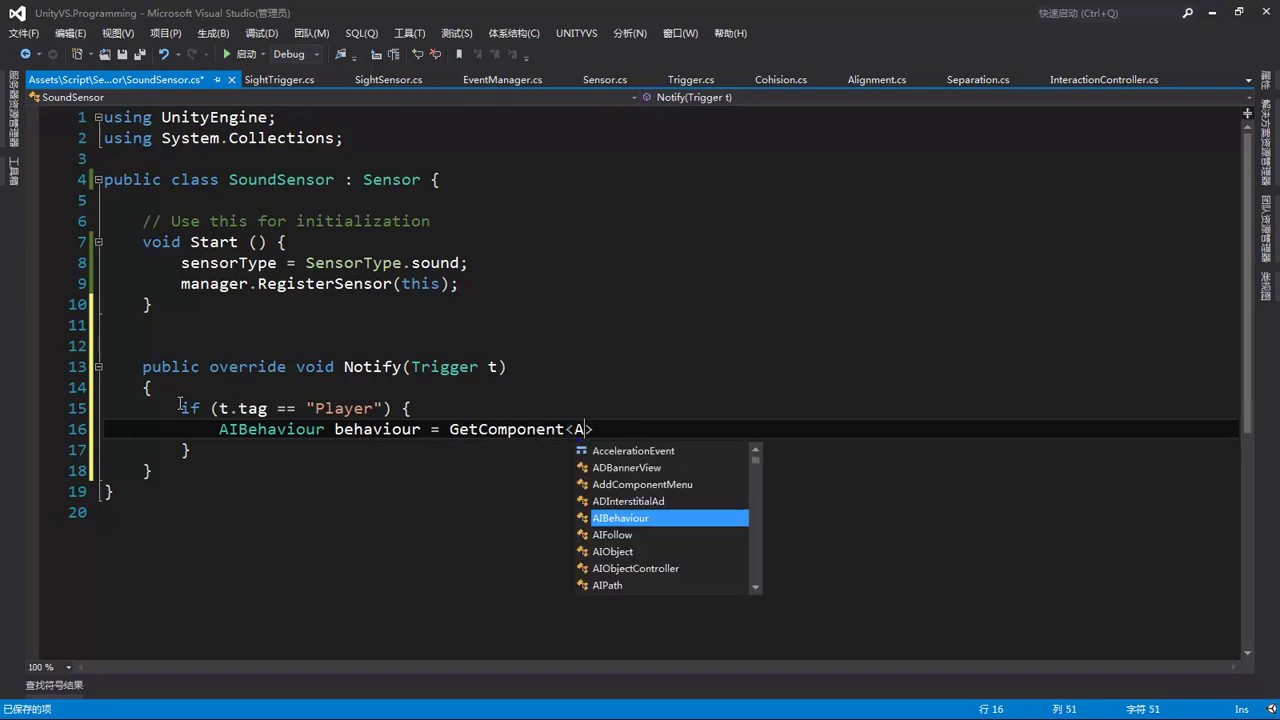
type("i")
key("Tab")
type(">")
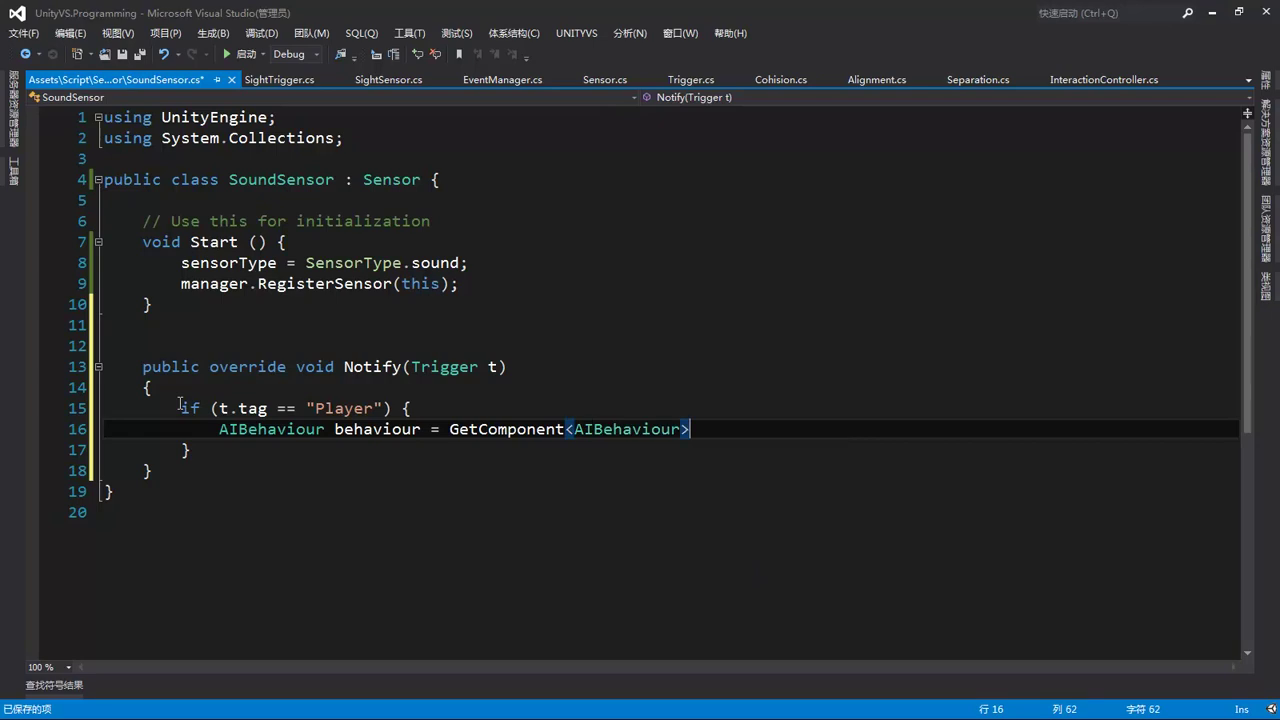
type("();")
key("Return")
Set (behaviour as Arrive).target = t.gameObject;.
type("(beh")
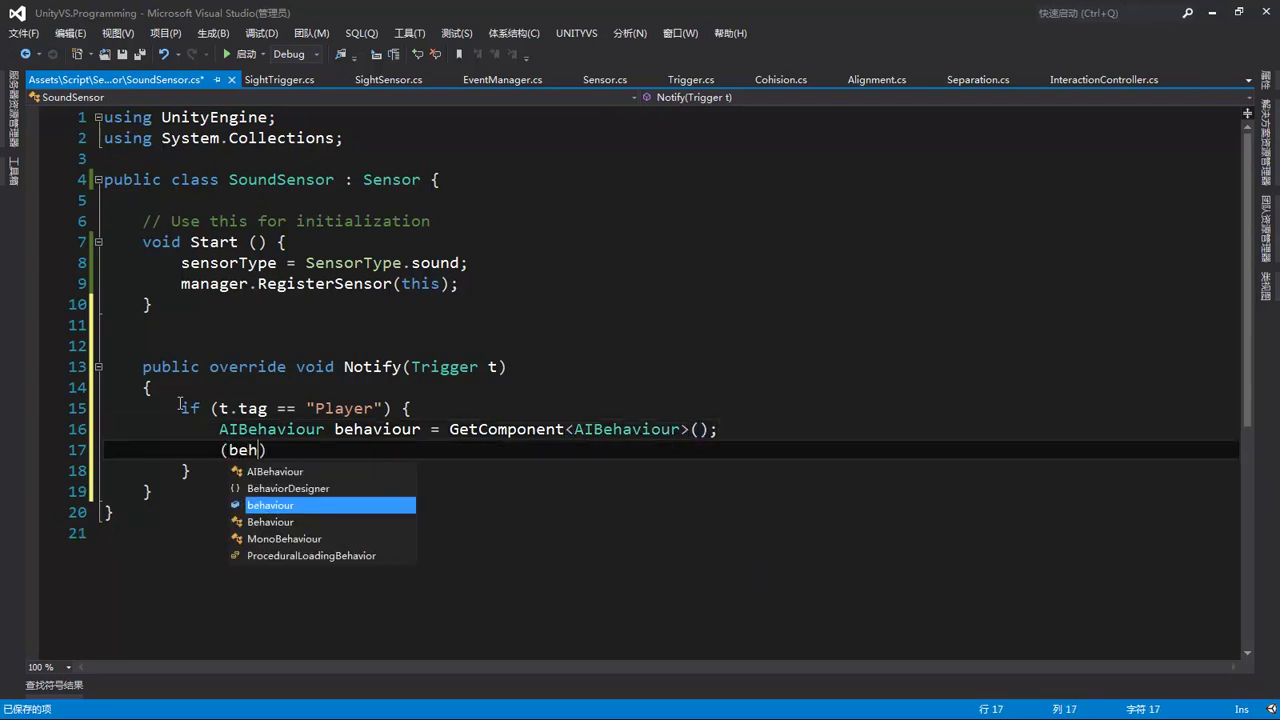
key("Tab")
type("as arri")
key("Tab")
type(").")
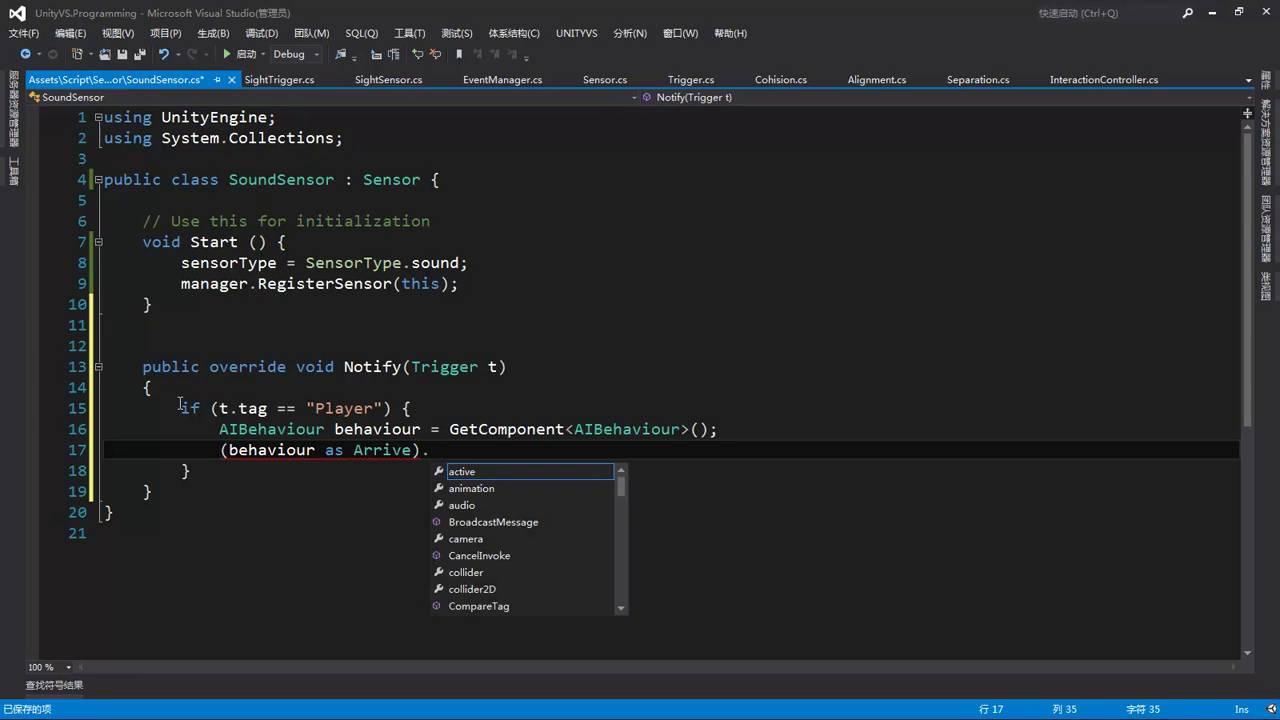
type("ta")
key("Down")
key("Tab")
type("= t.")
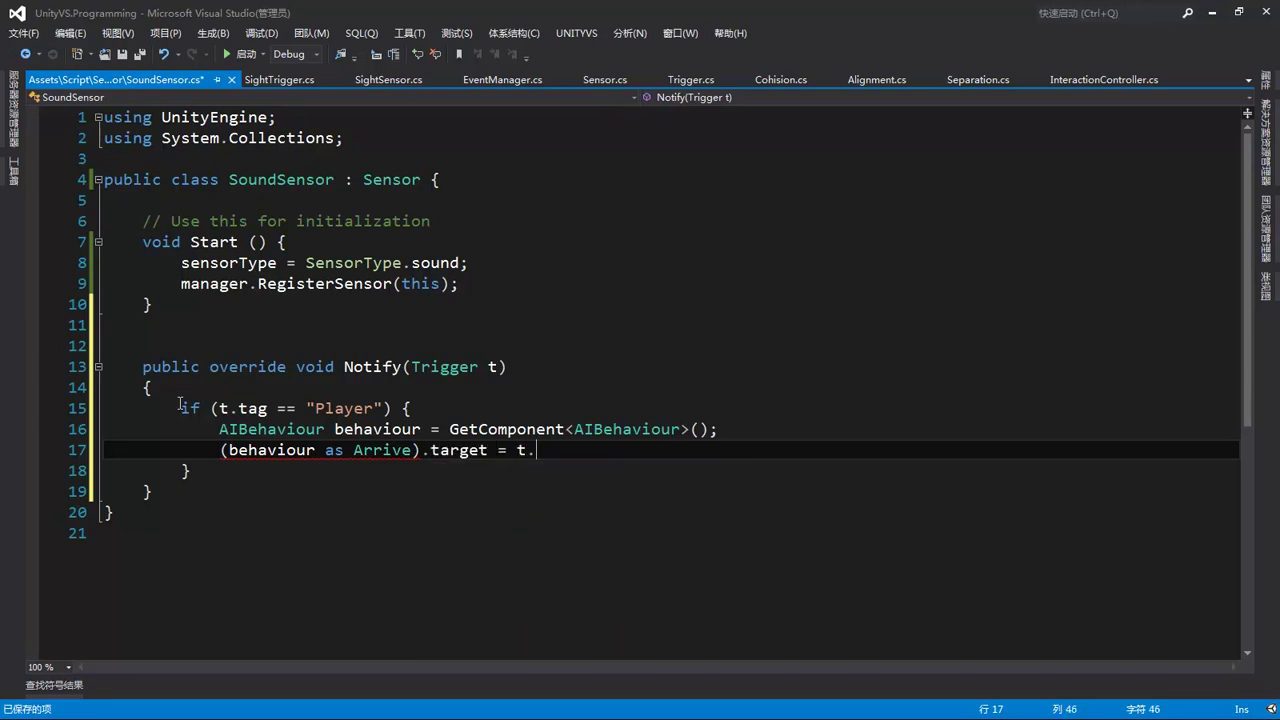
type("ga")
key("Tab")
type(";")
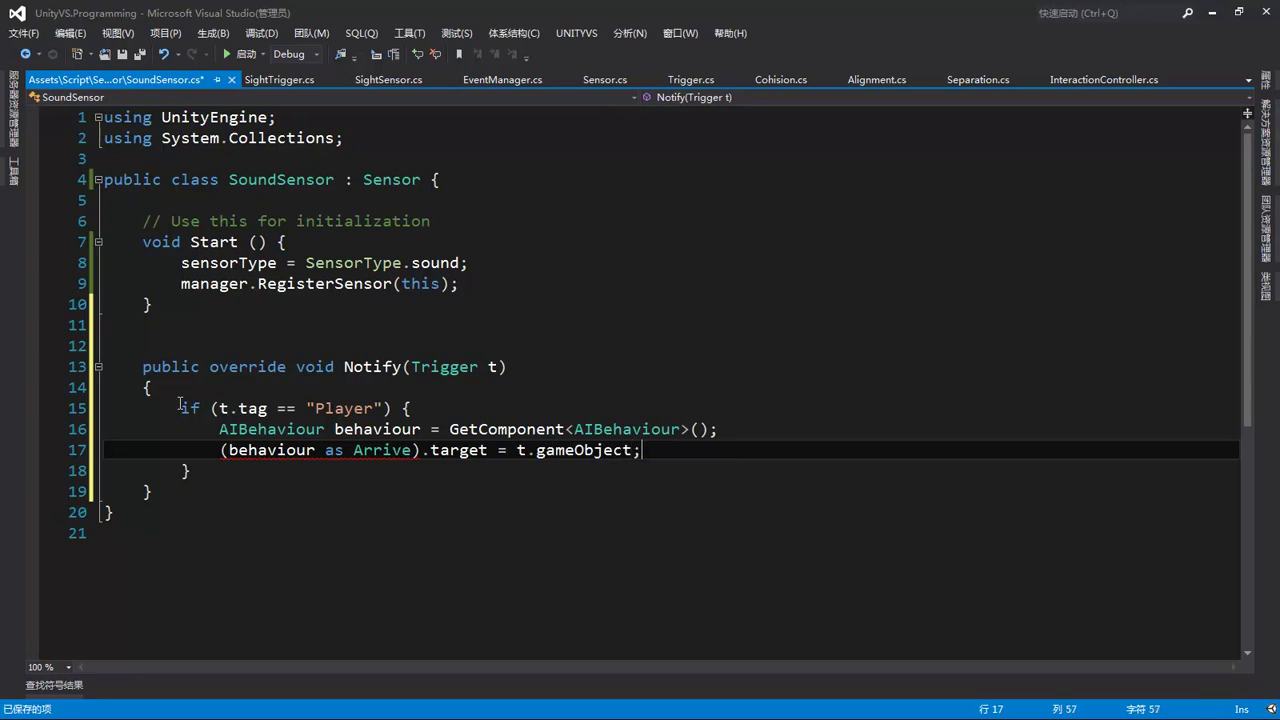
key("Return")
Enable the behaviour with behaviour.enabled = true;.
type("beh")
key("Tab")
type(".en")
key("Tab")
type("= tru")
key("Tab")
type(";")
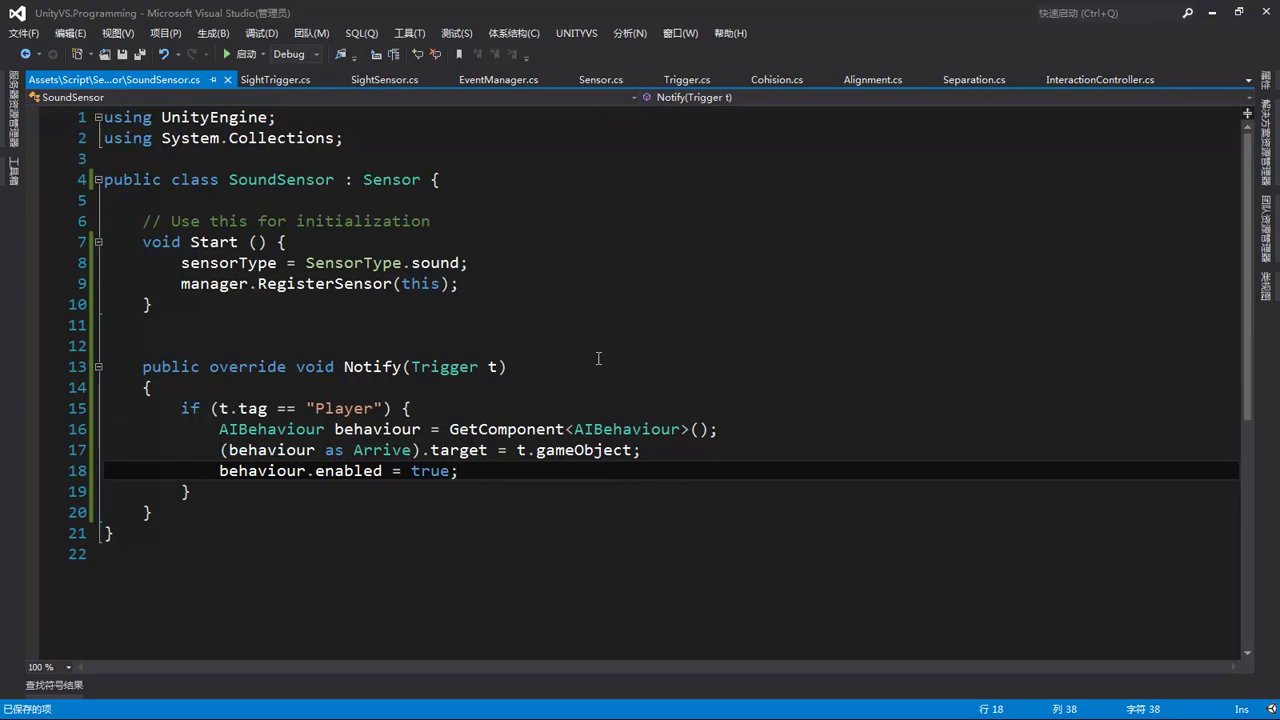
Back in Unity, create a C# script named SoundTrigger in the Sensor folder.
left_click(1211, 12)
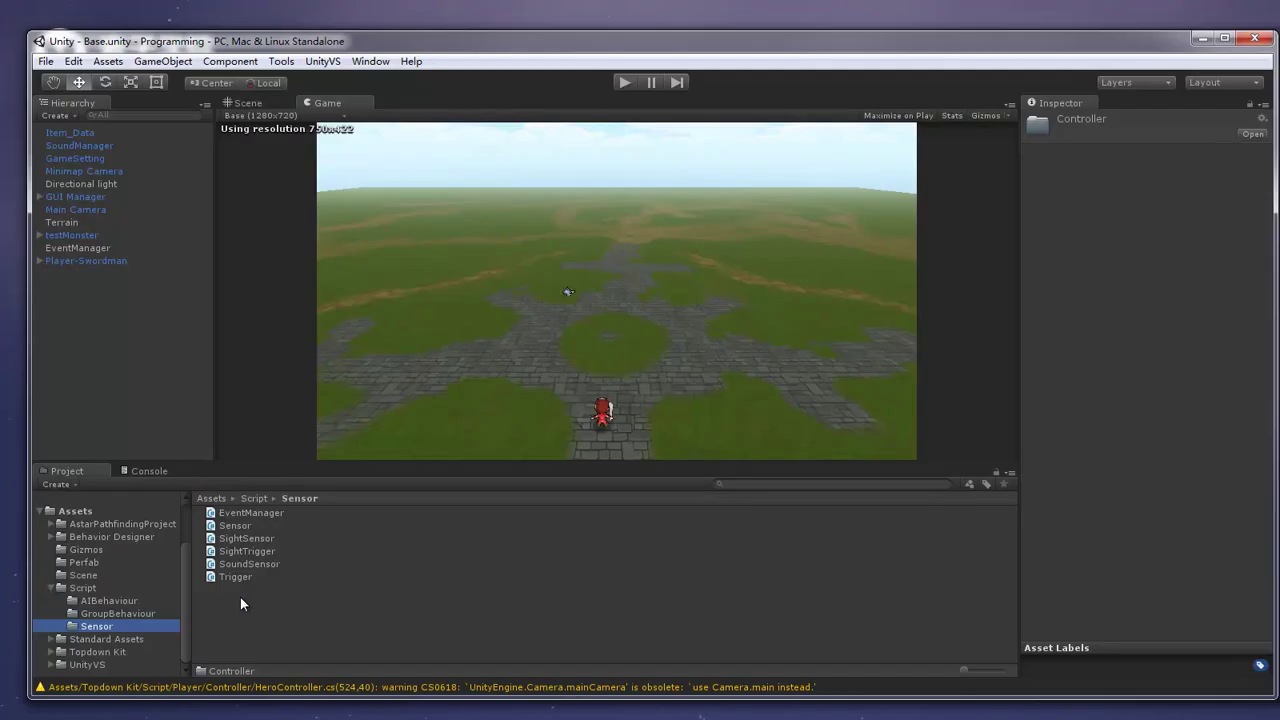
right_click(240, 597)
mouse_move(378, 353)
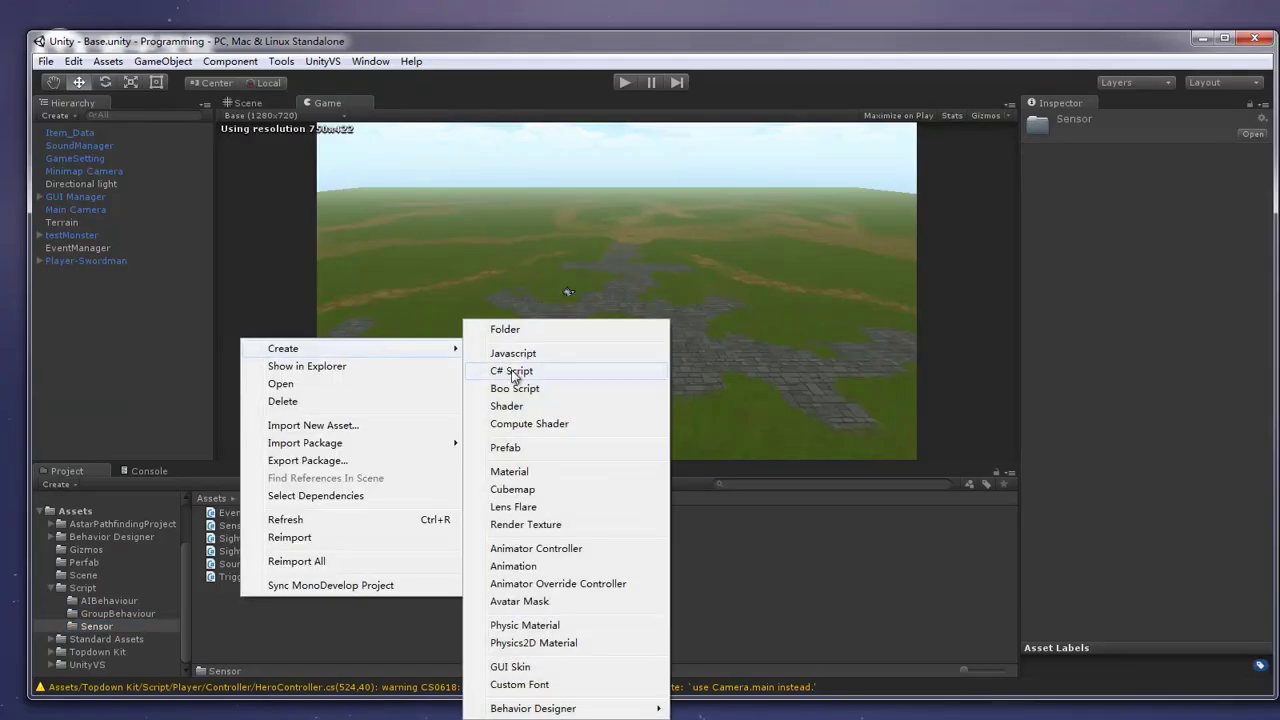
left_click(513, 372)
type("Sound")
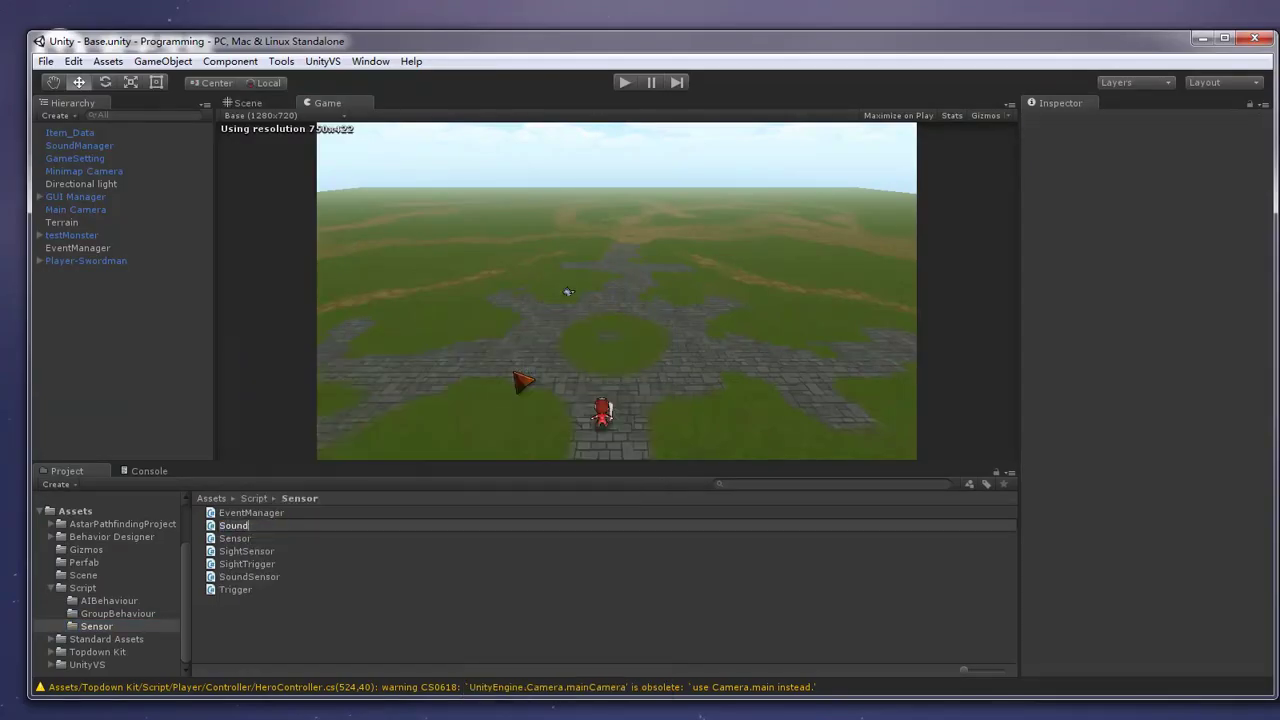
type("Trigger")
key("Return")
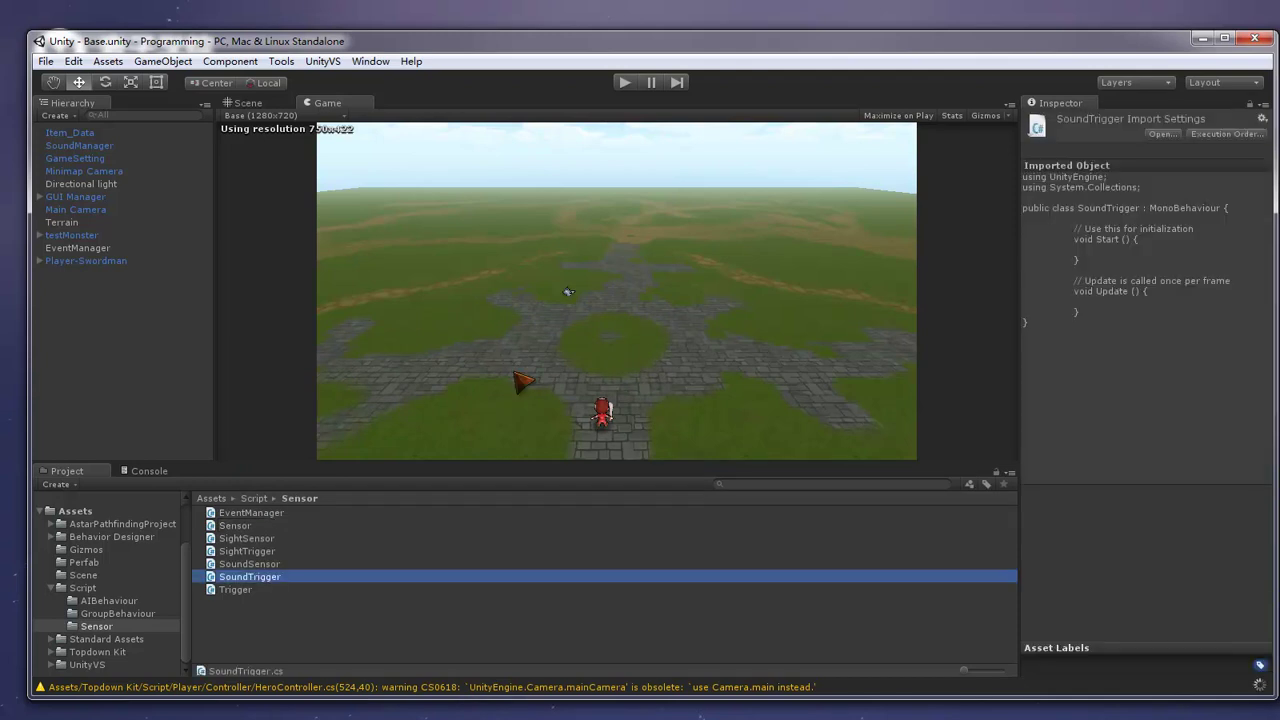
Make SoundTrigger derive from Trigger and call manager.RegisterTrigger(this); in Start.
type("T")
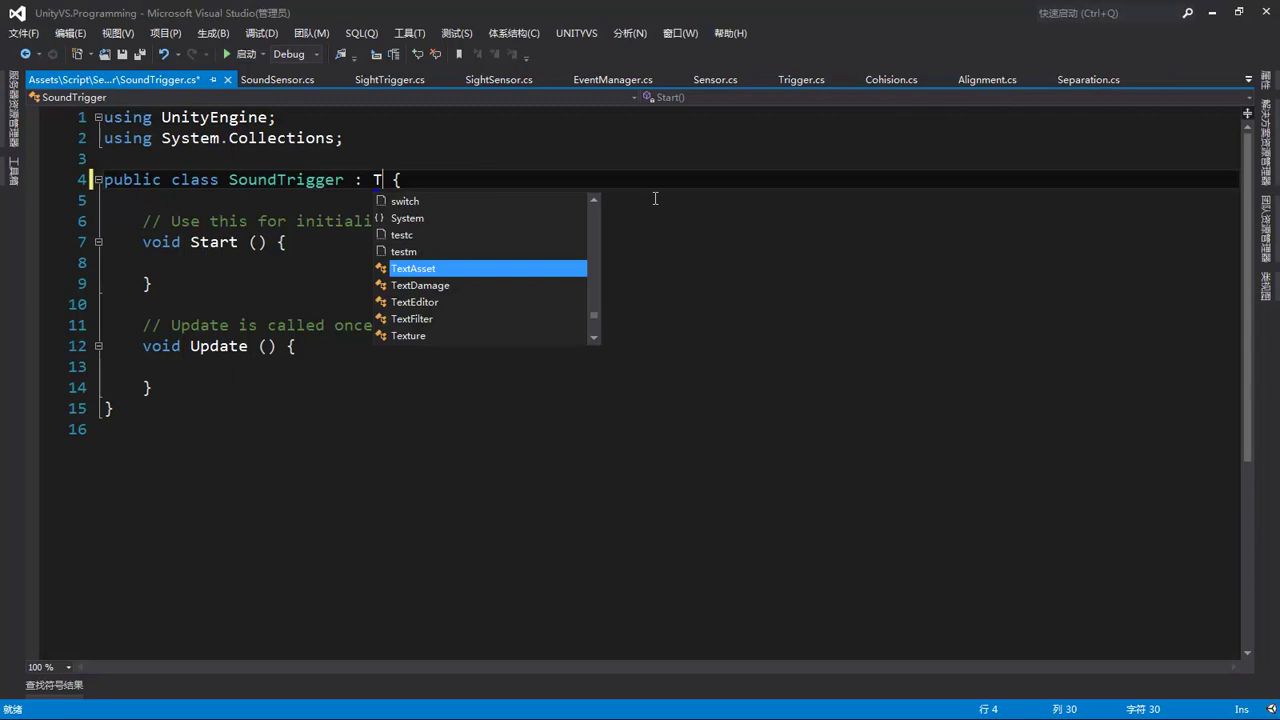
type("ri")
key("Tab")
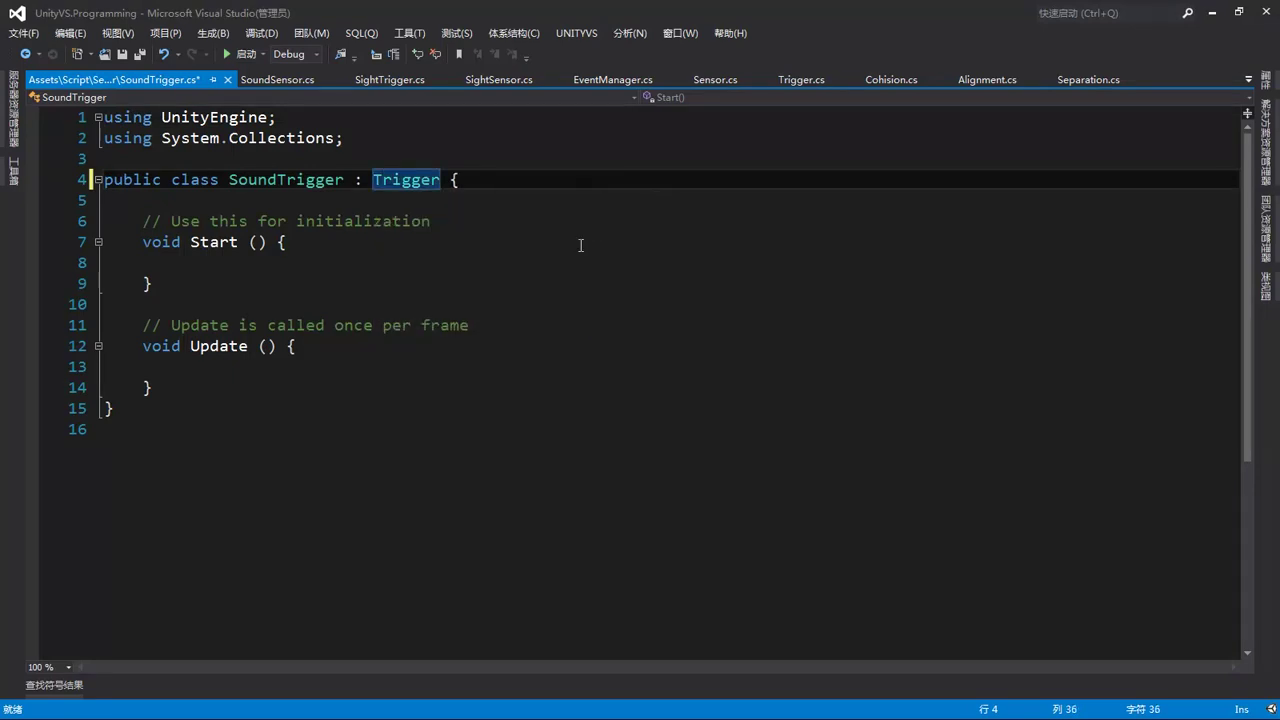
left_click(242, 260)
key("Tab")
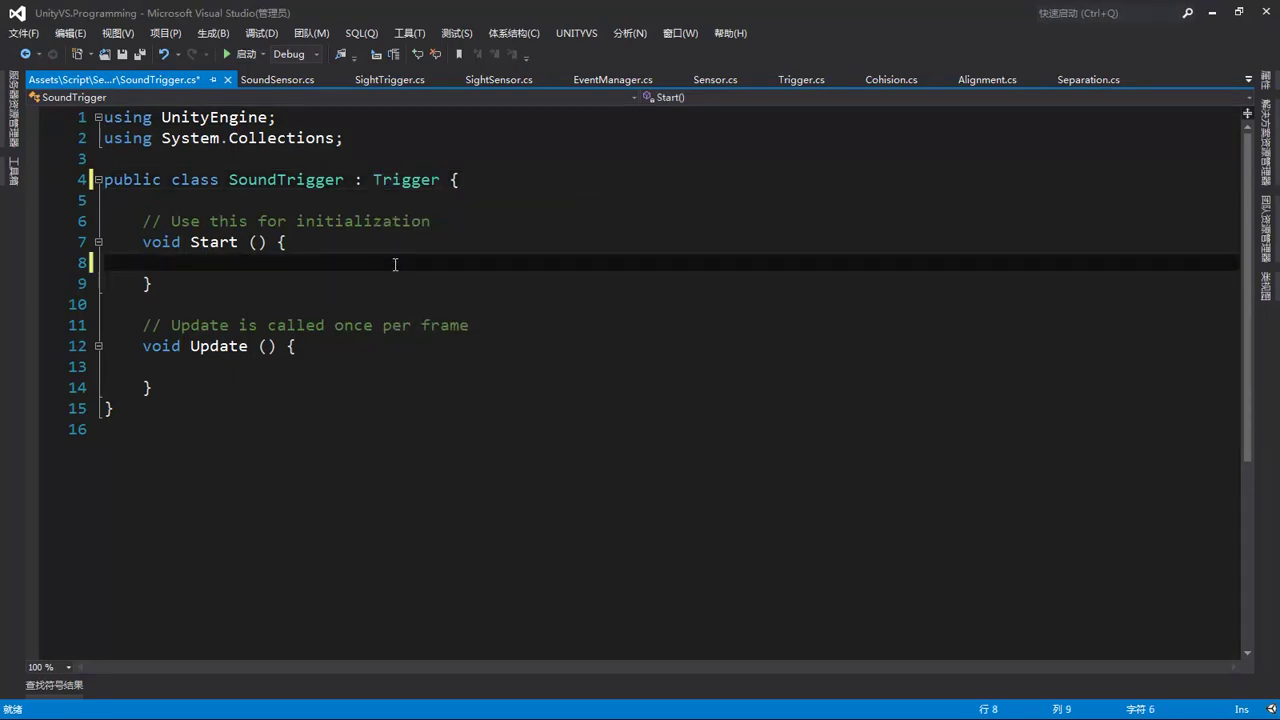
type("man")
key("Tab")
type(".")
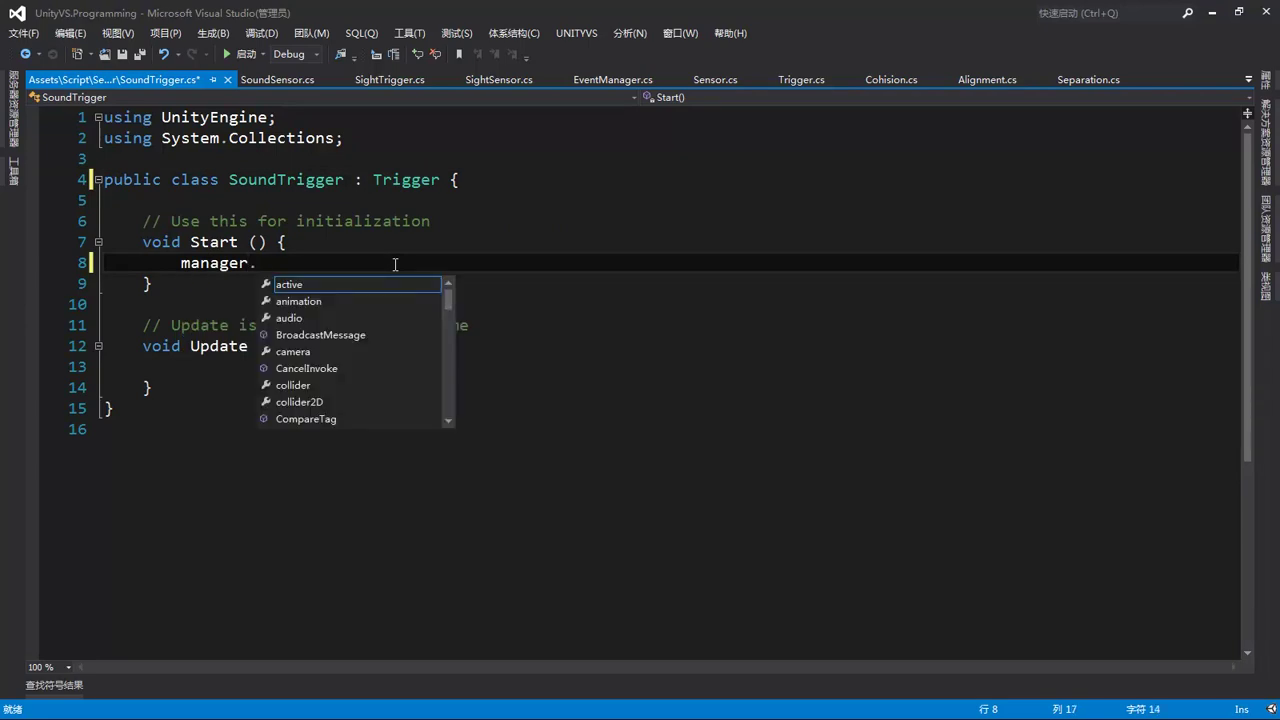
type("re")
key("Up")
key("Tab")
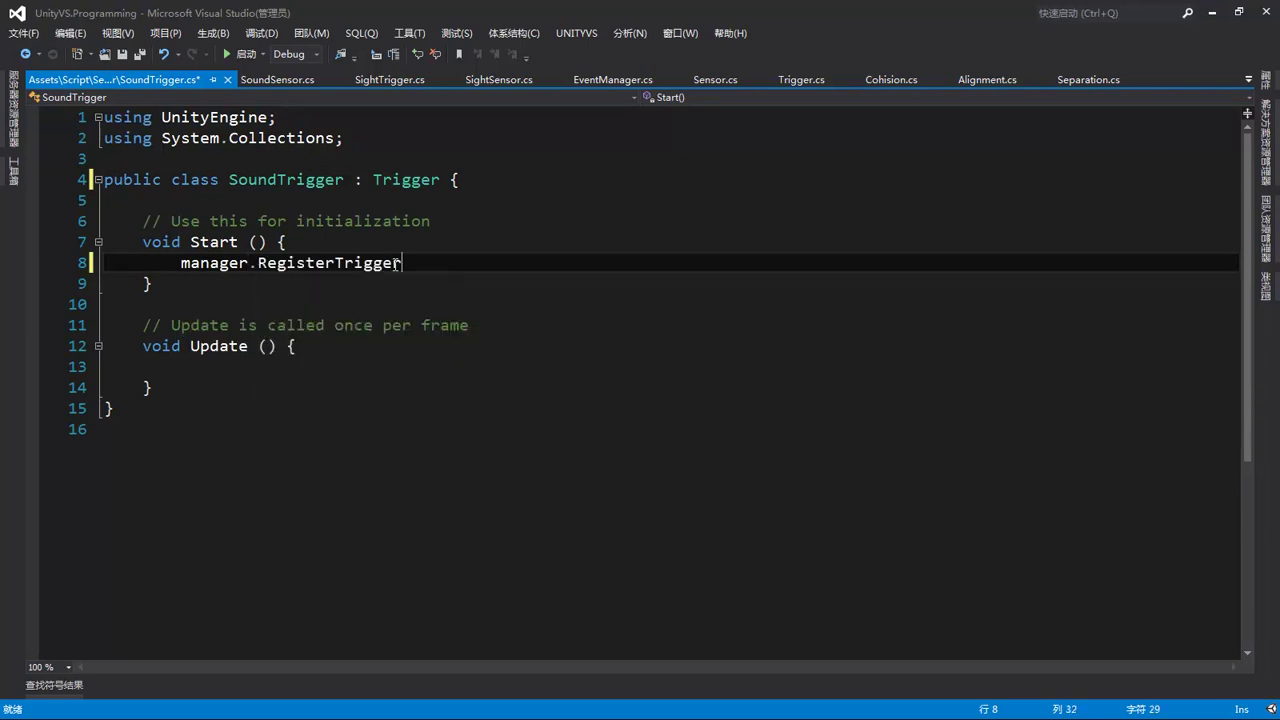
type("();")
key("Left")
key("Left")
type("this")
Replace the Update method with a protected override isTouchingTrigger stub.
left_click_drag(152, 388, 144, 337)
key("BackSpace")
type("protected ")
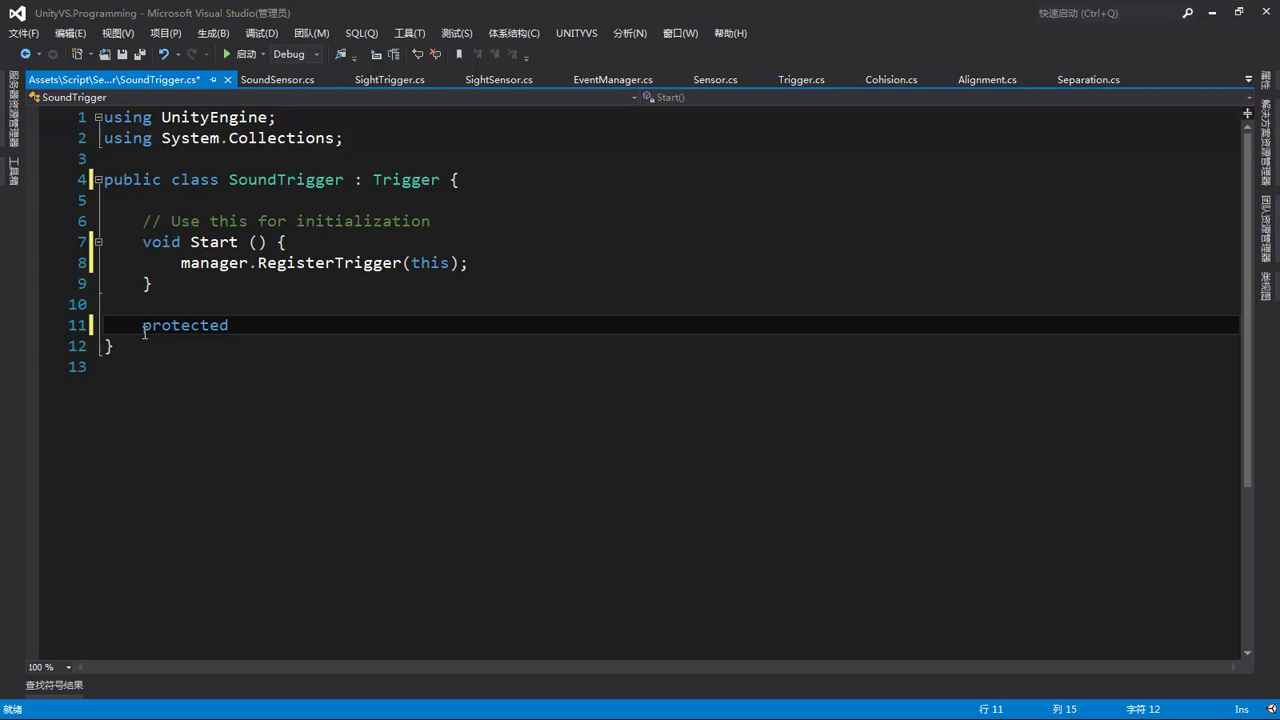
type("override")
key("Return")
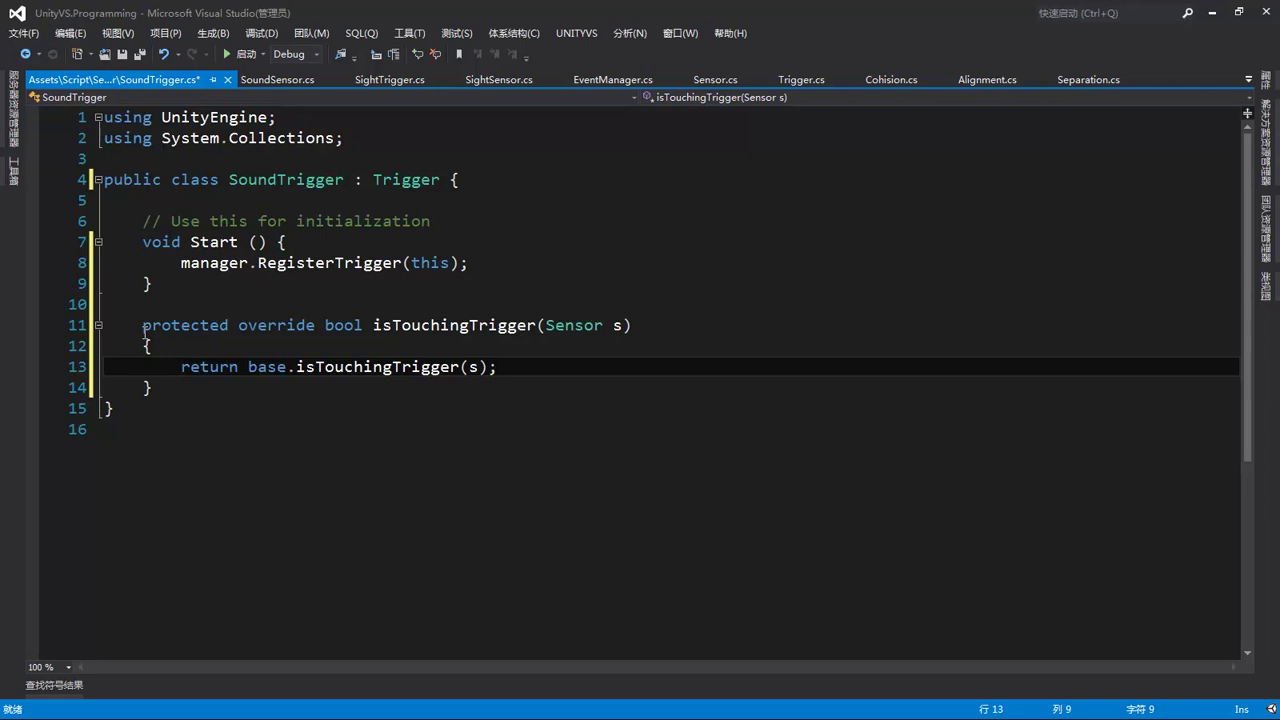
Declare GameObject obj = s.gameObject; at the top of isTouchingTrigger.
key("Return")
type("ga")
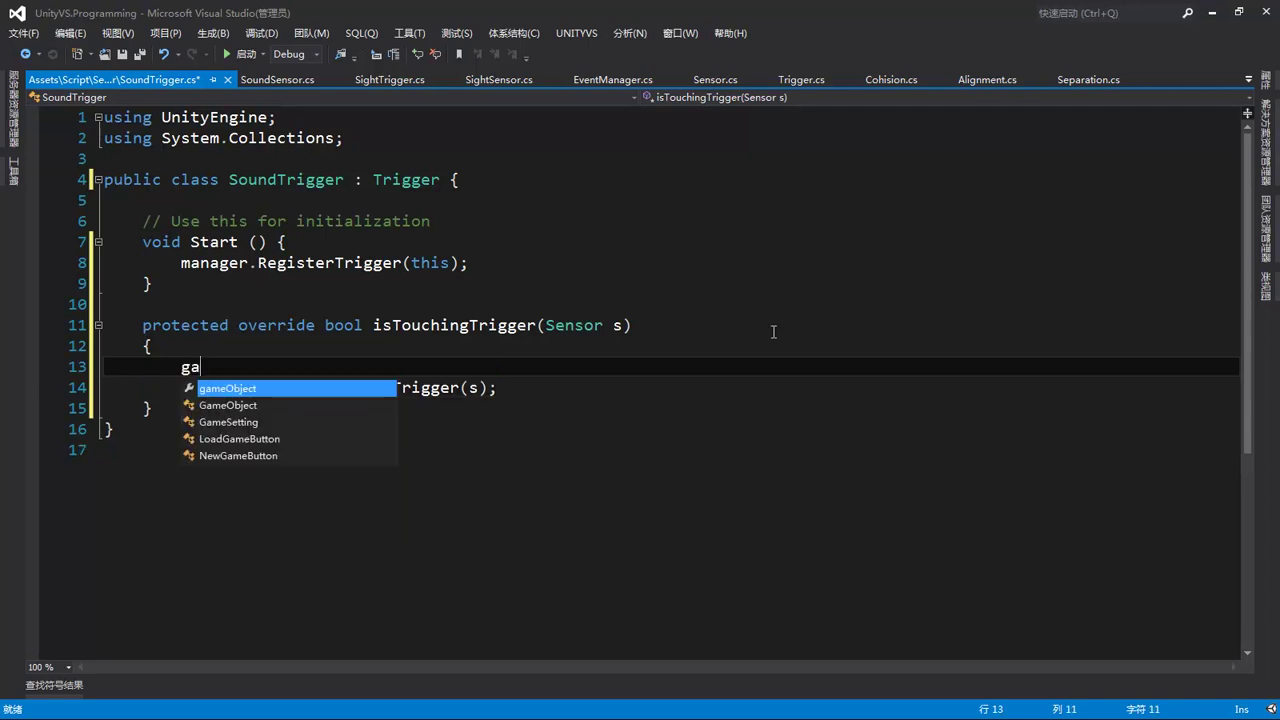
key("Down")
key("Tab")
type("obj = s.g")
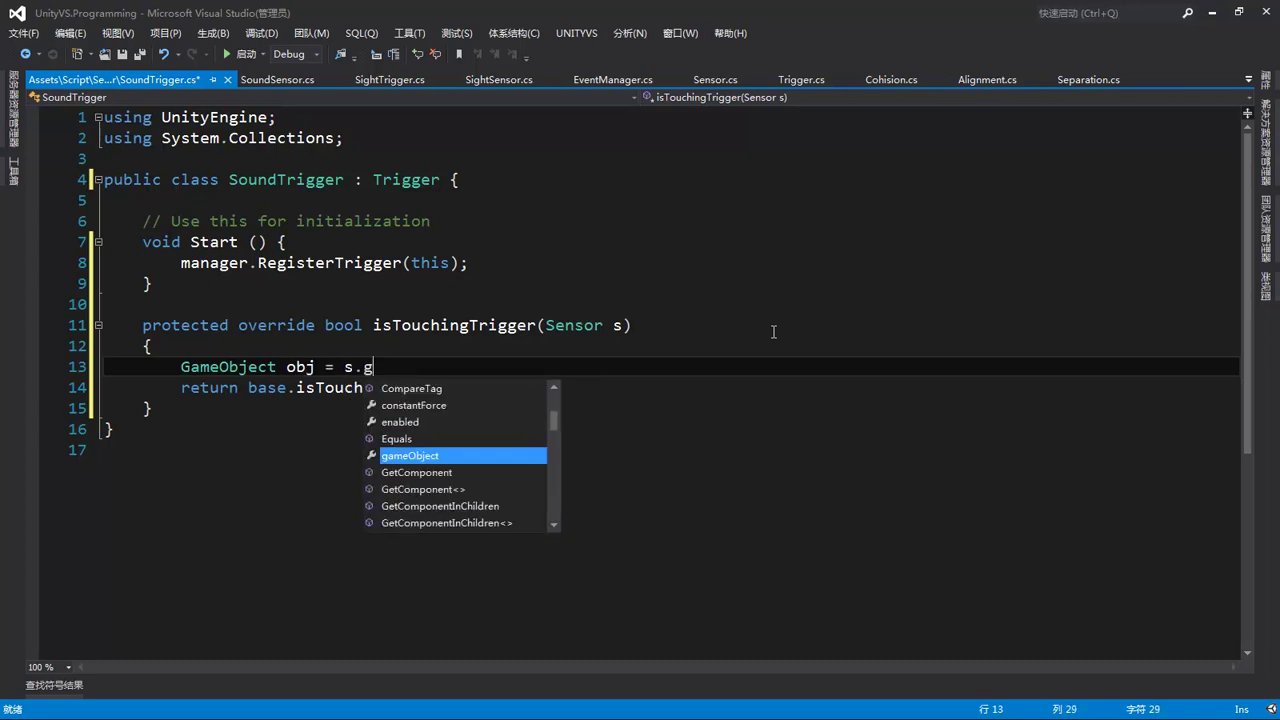
key("Tab")
type(";")
key("Return")
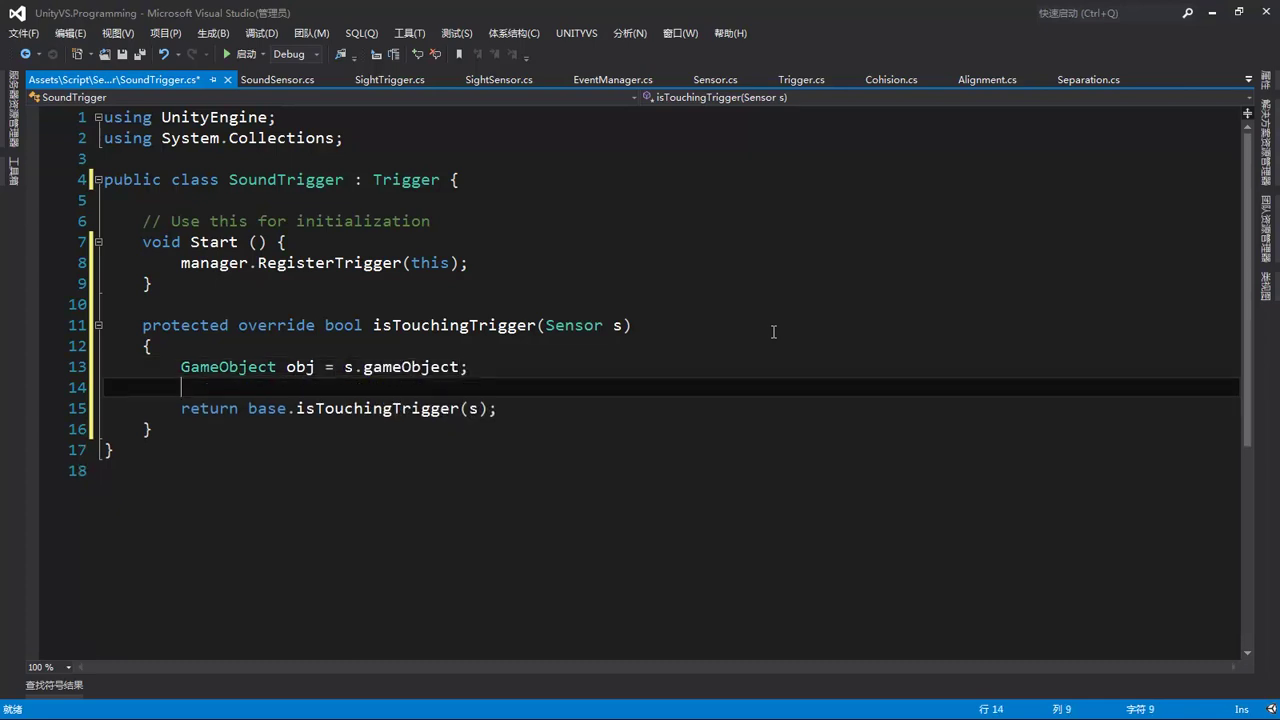
Open an if (s.sensorType == Sensor.SensorType.sound) block.
type("if(")
type("s")
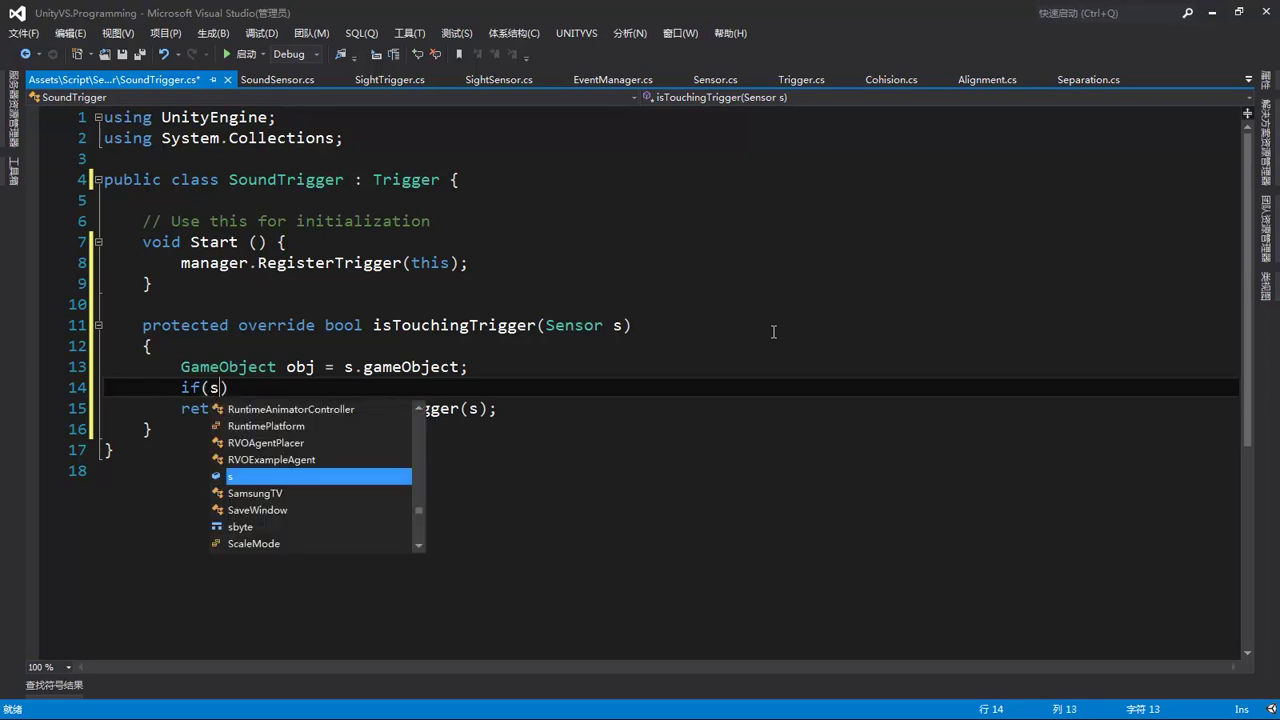
type(".se")
key("Tab")
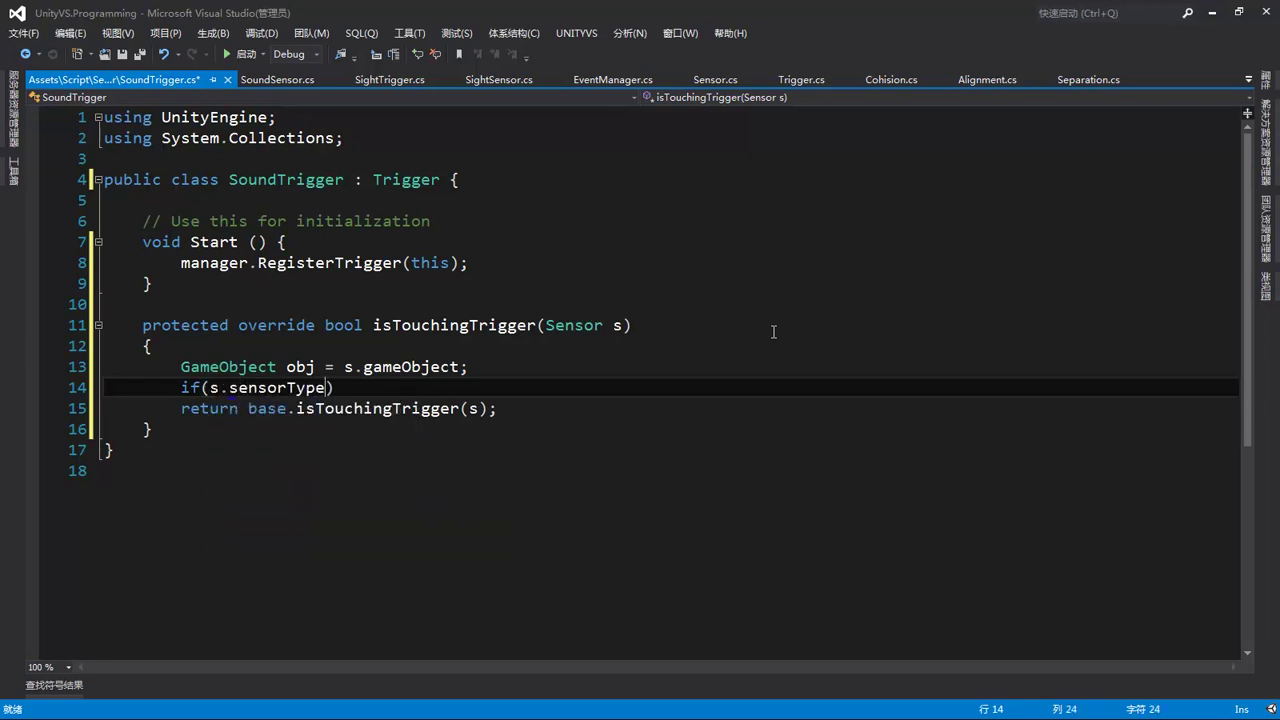
type("== Sensor.S")
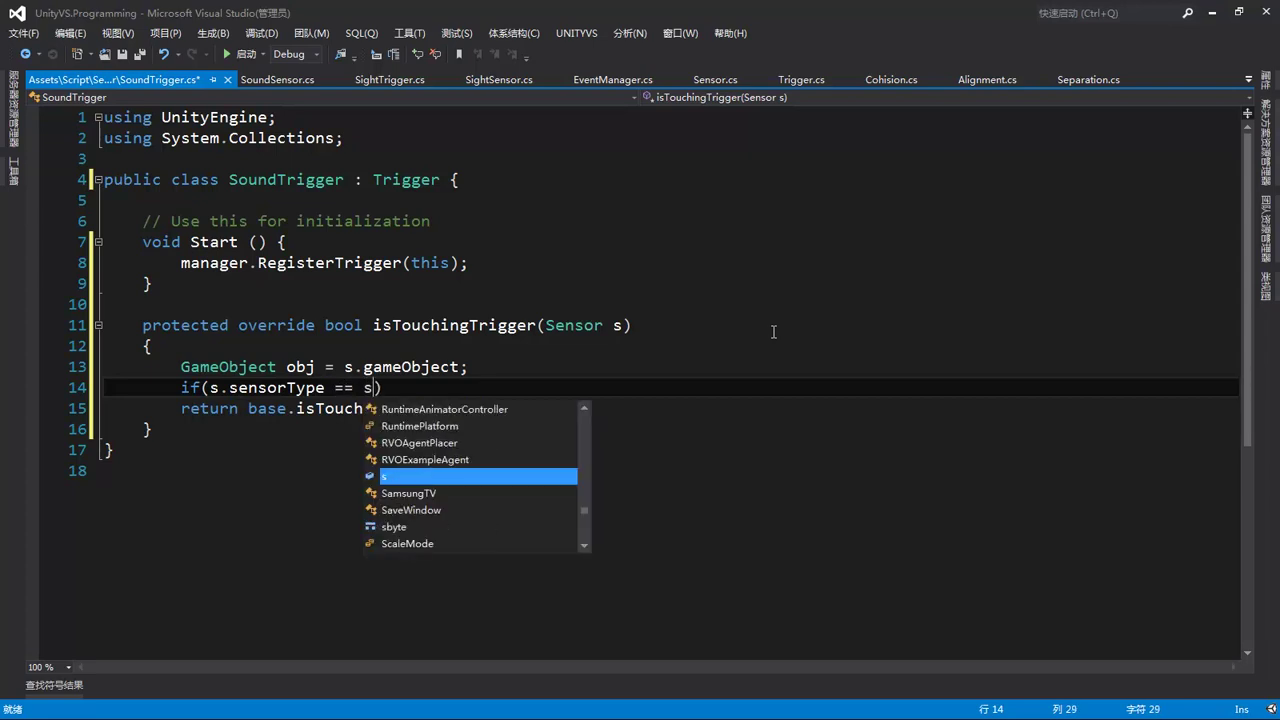
type("en")
key("Tab")
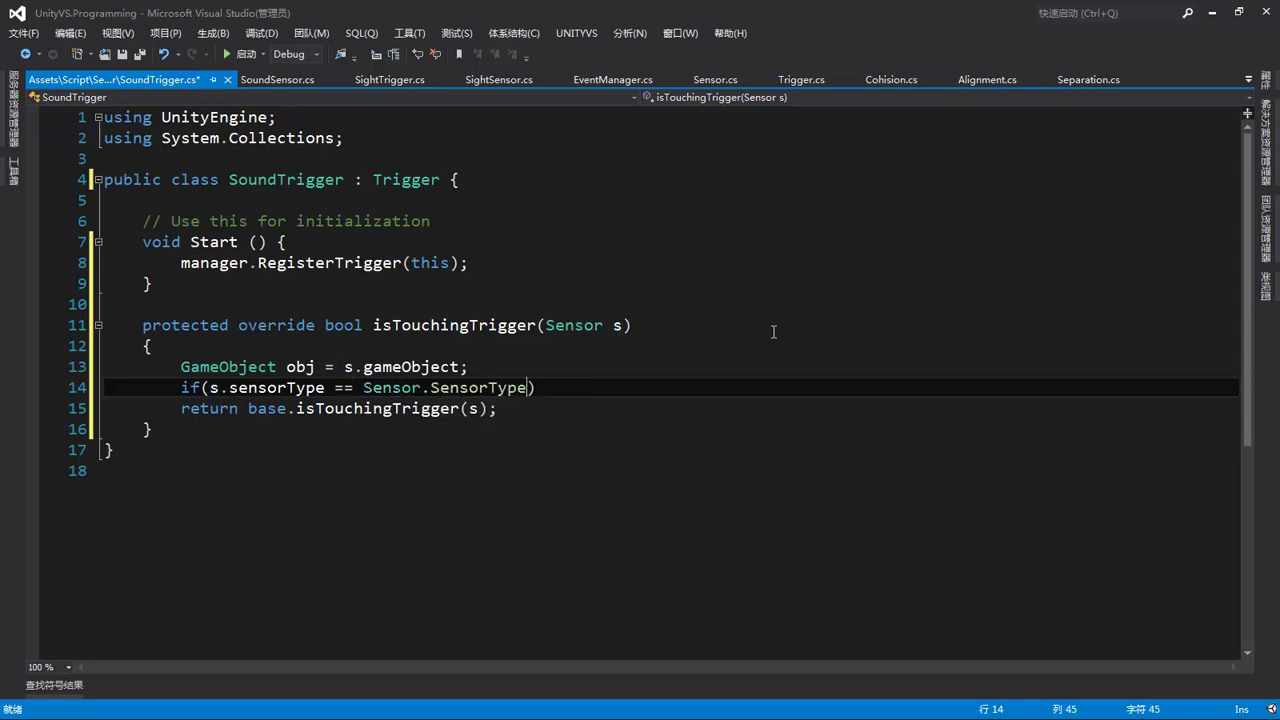
type(".sou")
key("Tab")
type(") {")
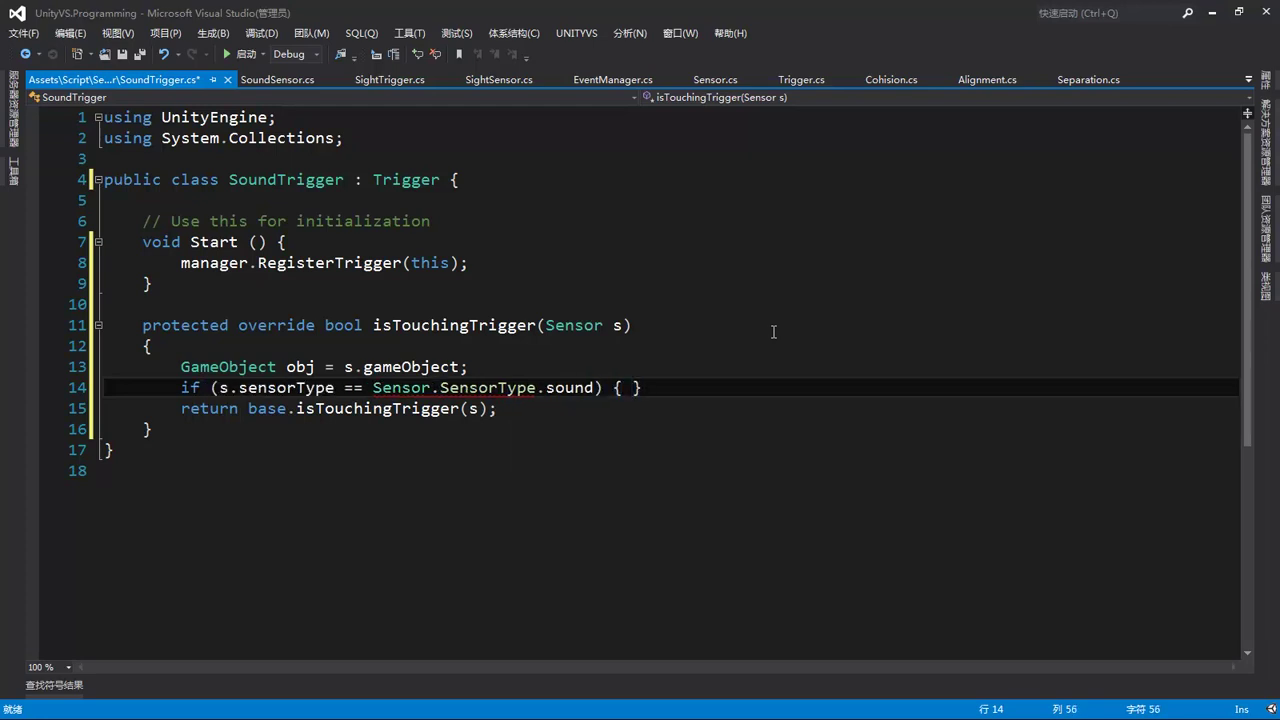
key("Return")
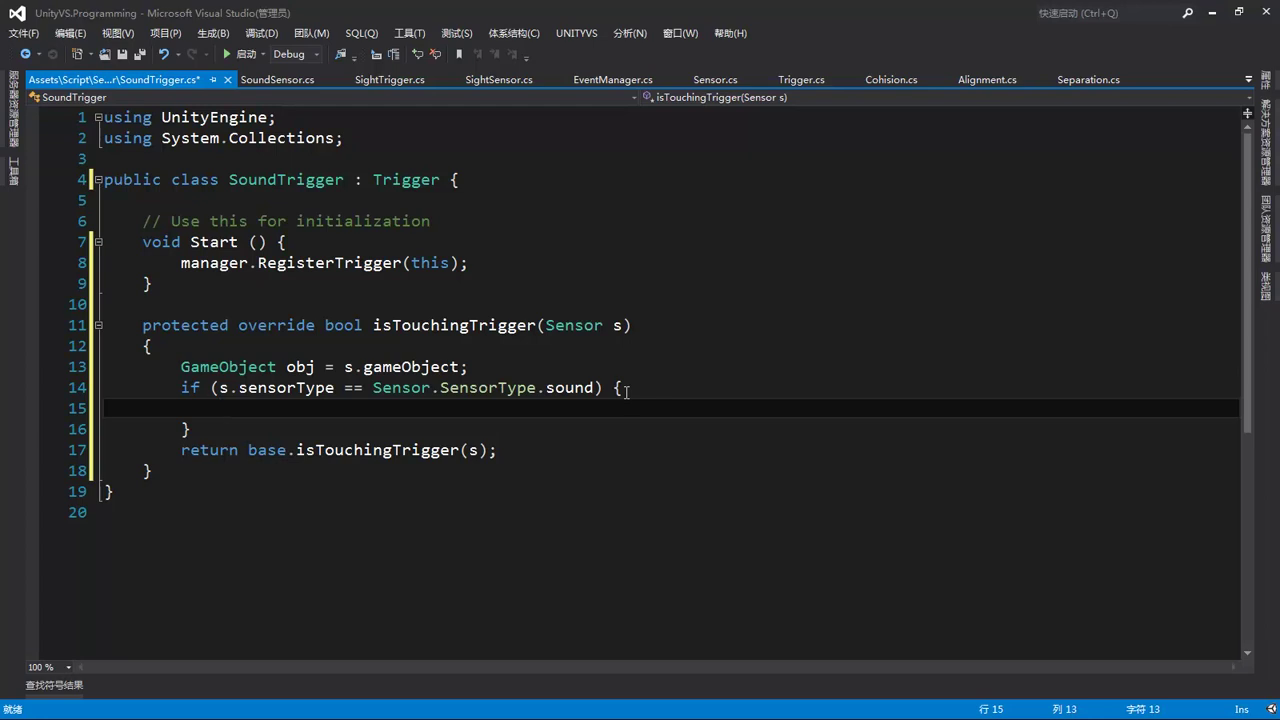
Add the check if (Vector3.Distance(transform.position, s.transform.position) < radius).
type("if")
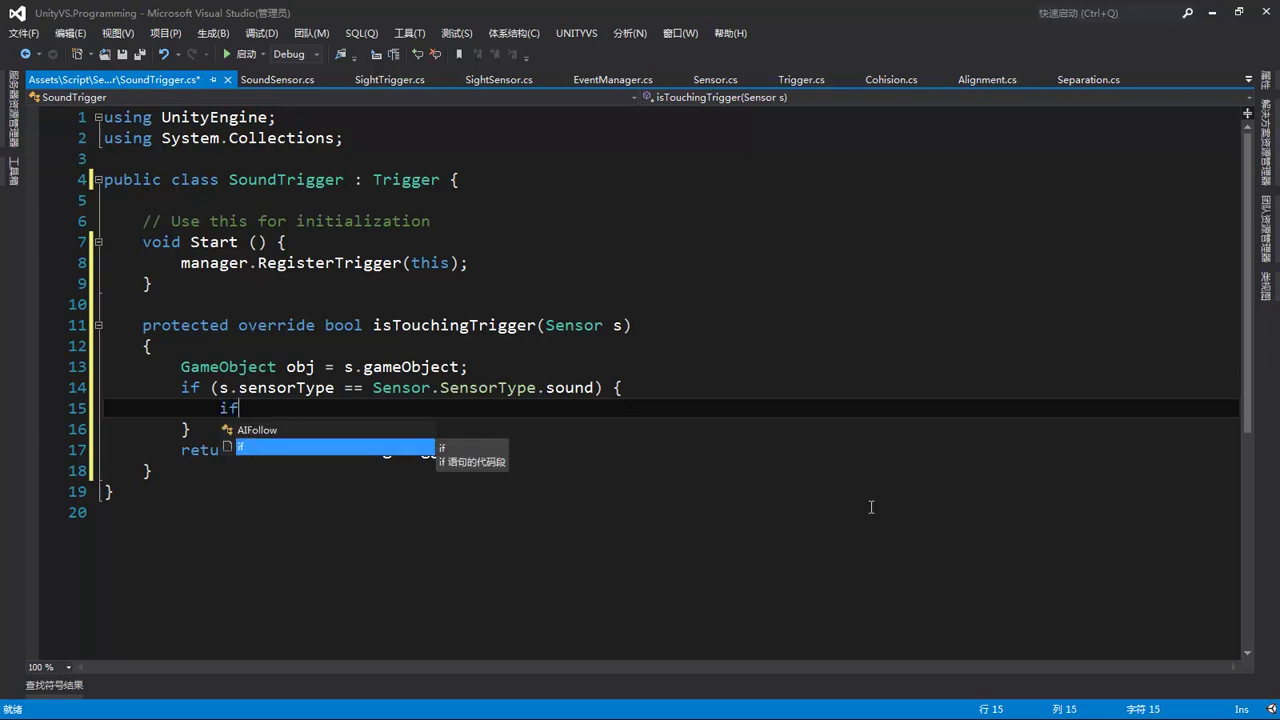
type("(")
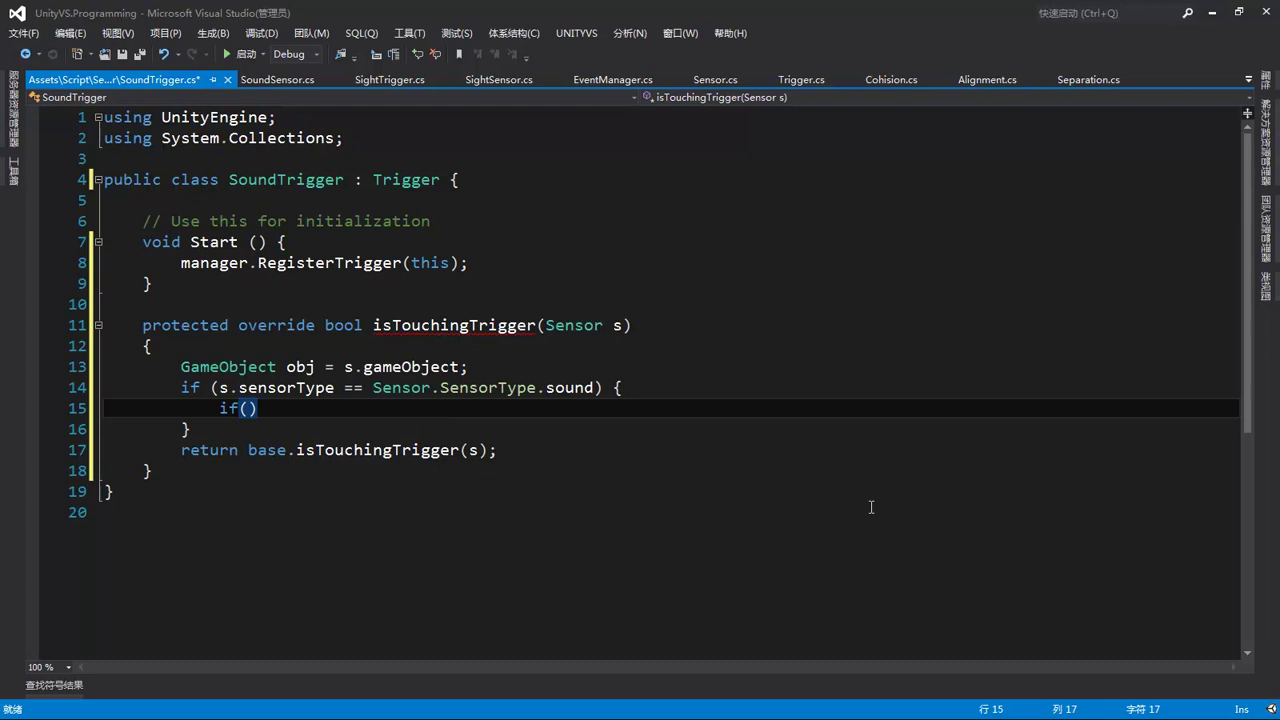
type("v")
key("Down")
key("Down")
key("Tab")
type(".")
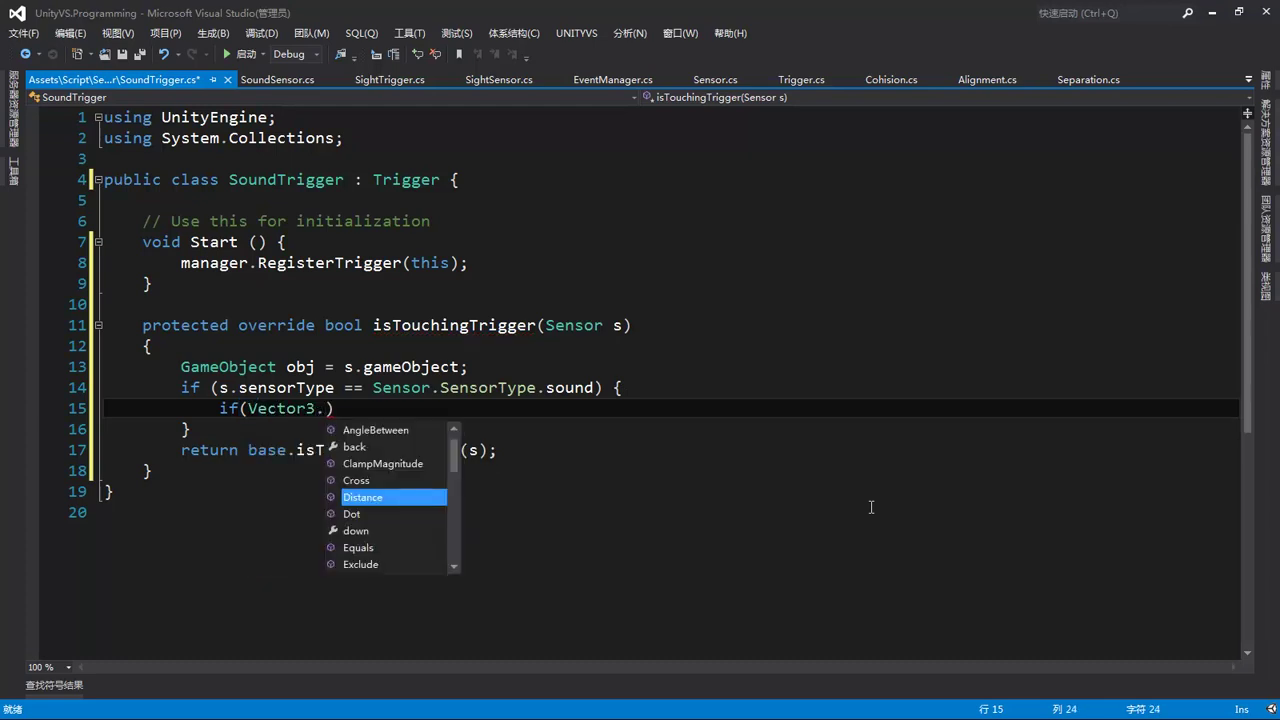
type("di")
key("Tab")
type("()")
key("Left")
type("tran")
key("Tab")
type(".po")
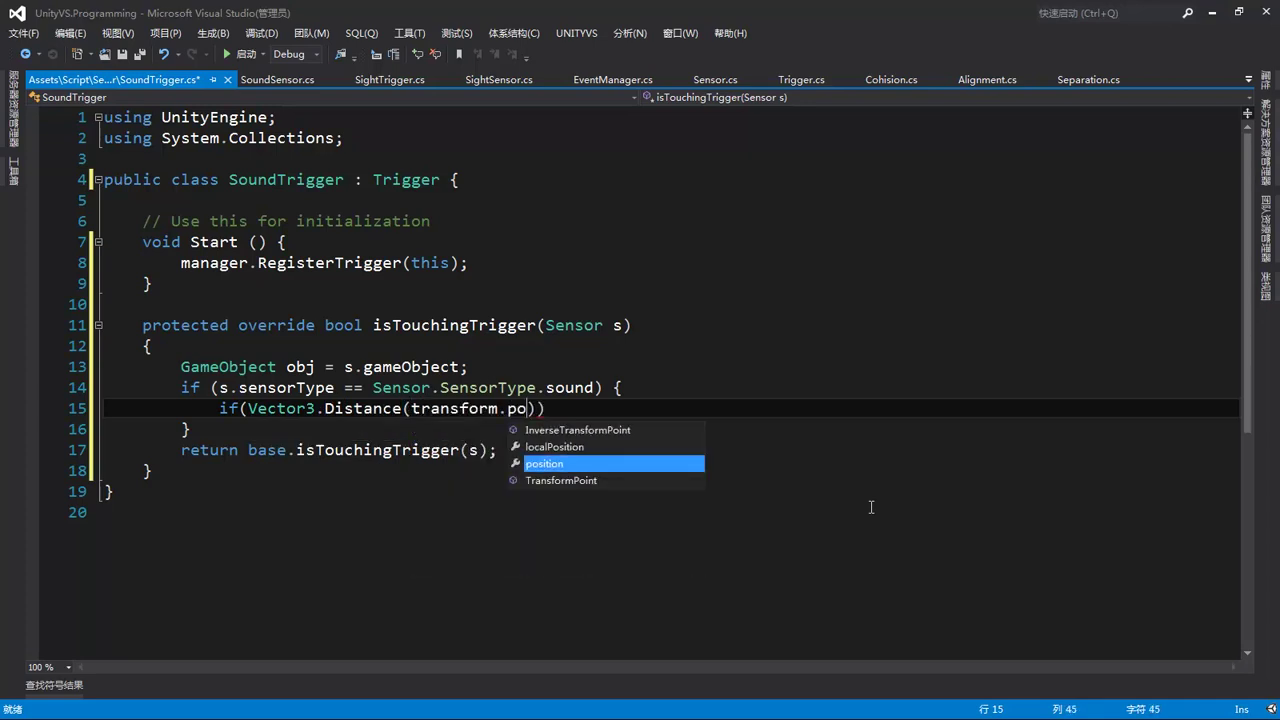
key("Tab")
type(", s.t")
key("Tab")
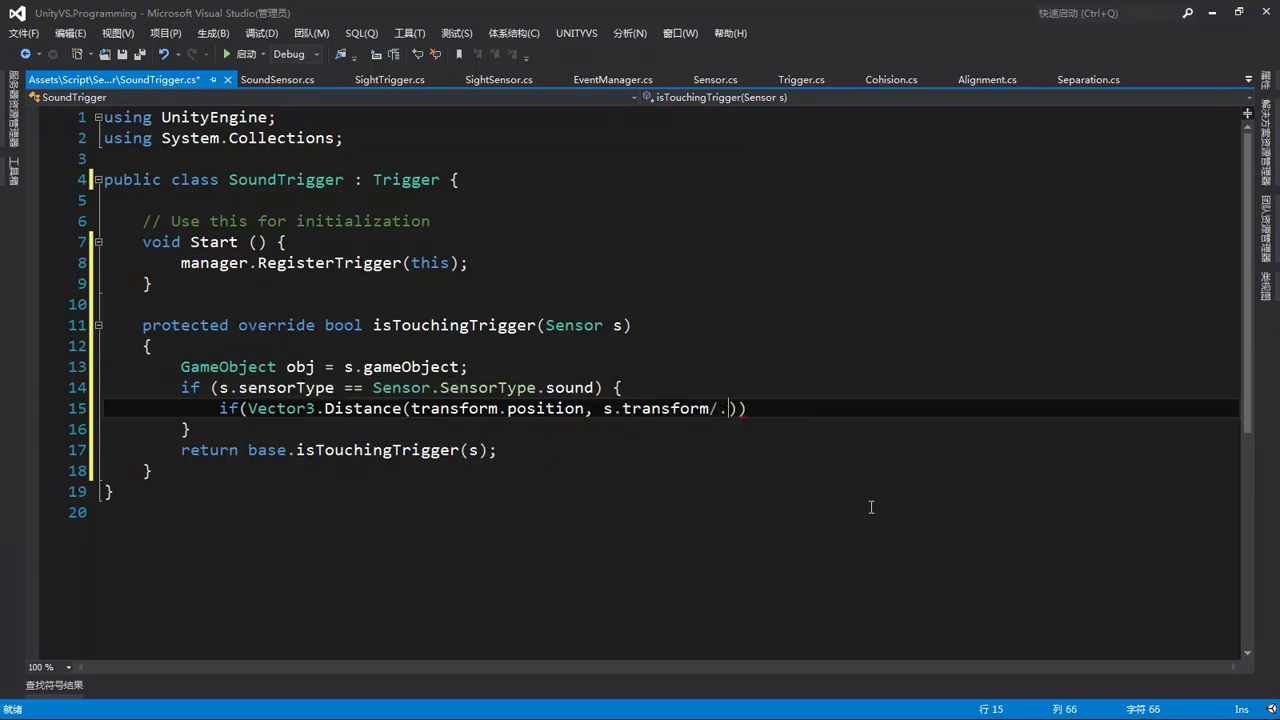
type(".p")
key("Tab")
type(") ")
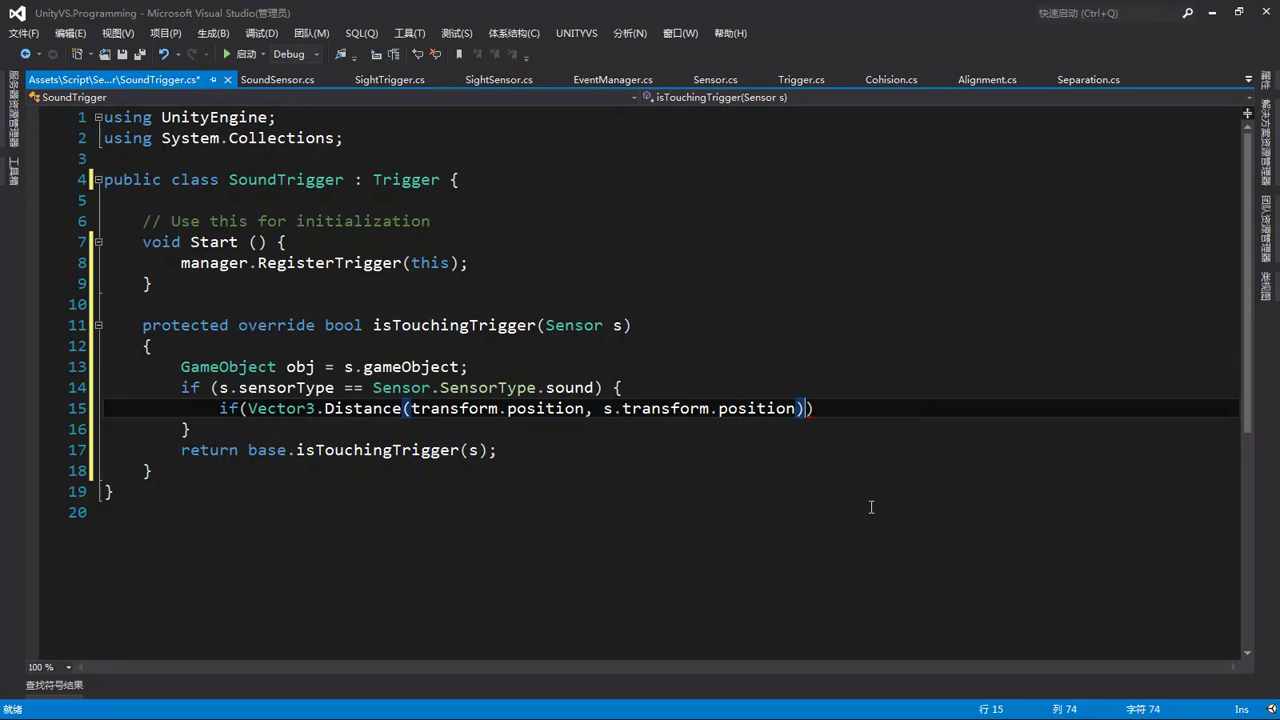
type("< r")
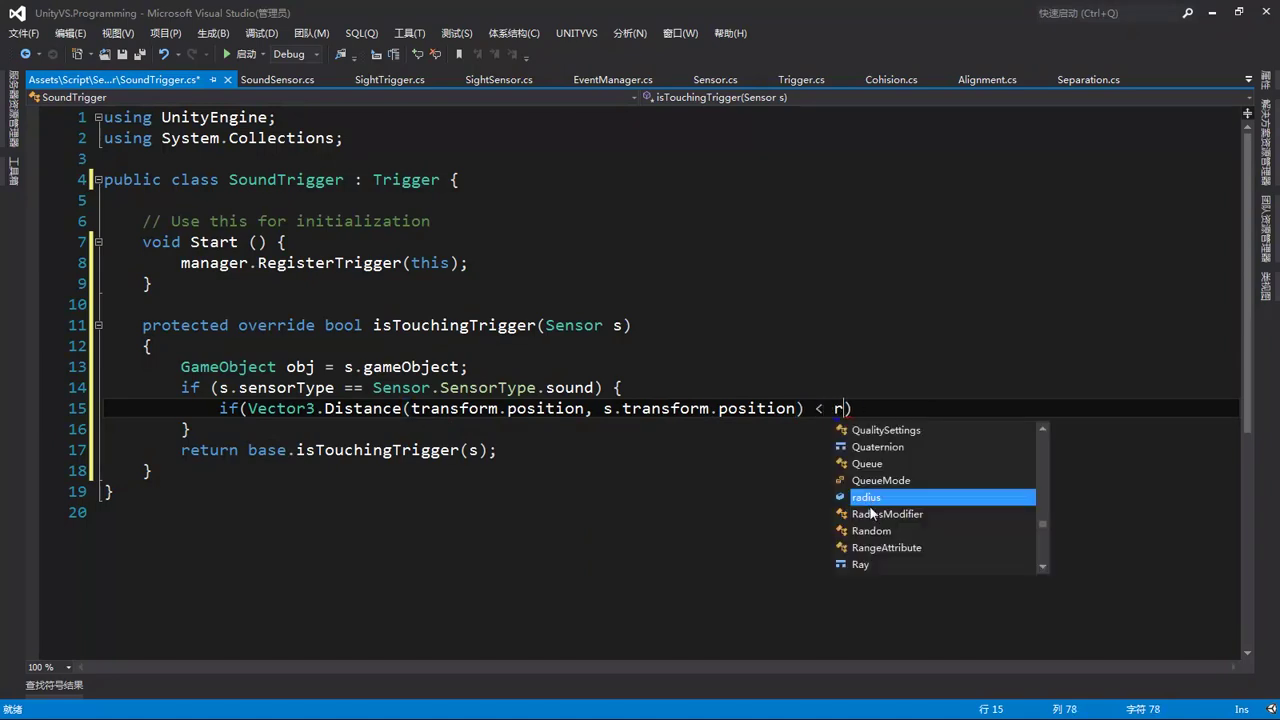
key("Tab")
type(")")
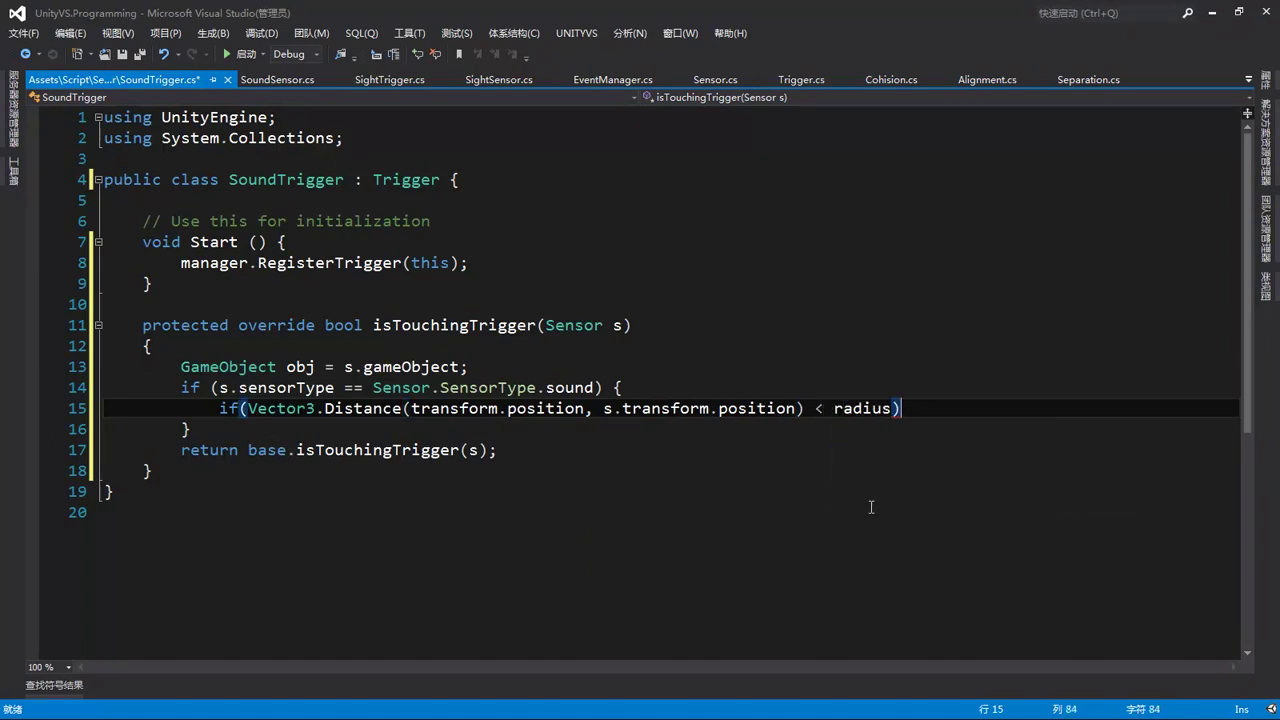
key("Return")
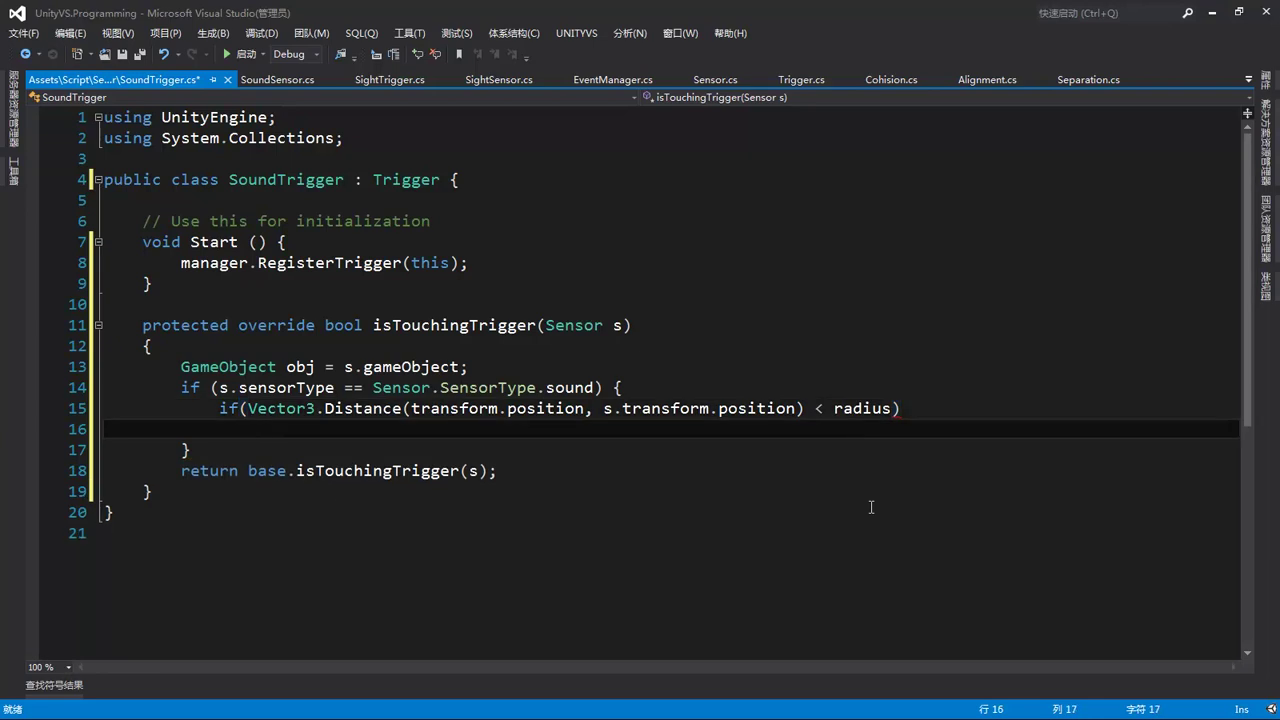
Return true inside the distance check and replace the base call with return false;.
type("re")
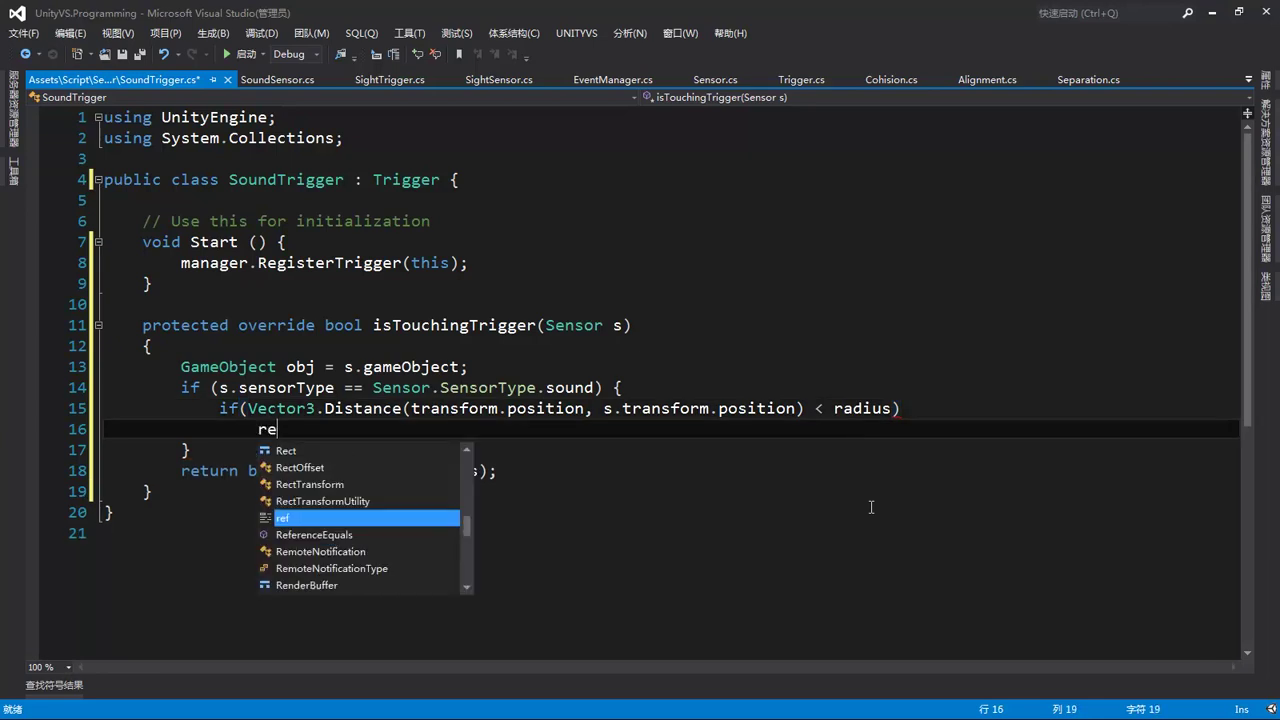
type("t")
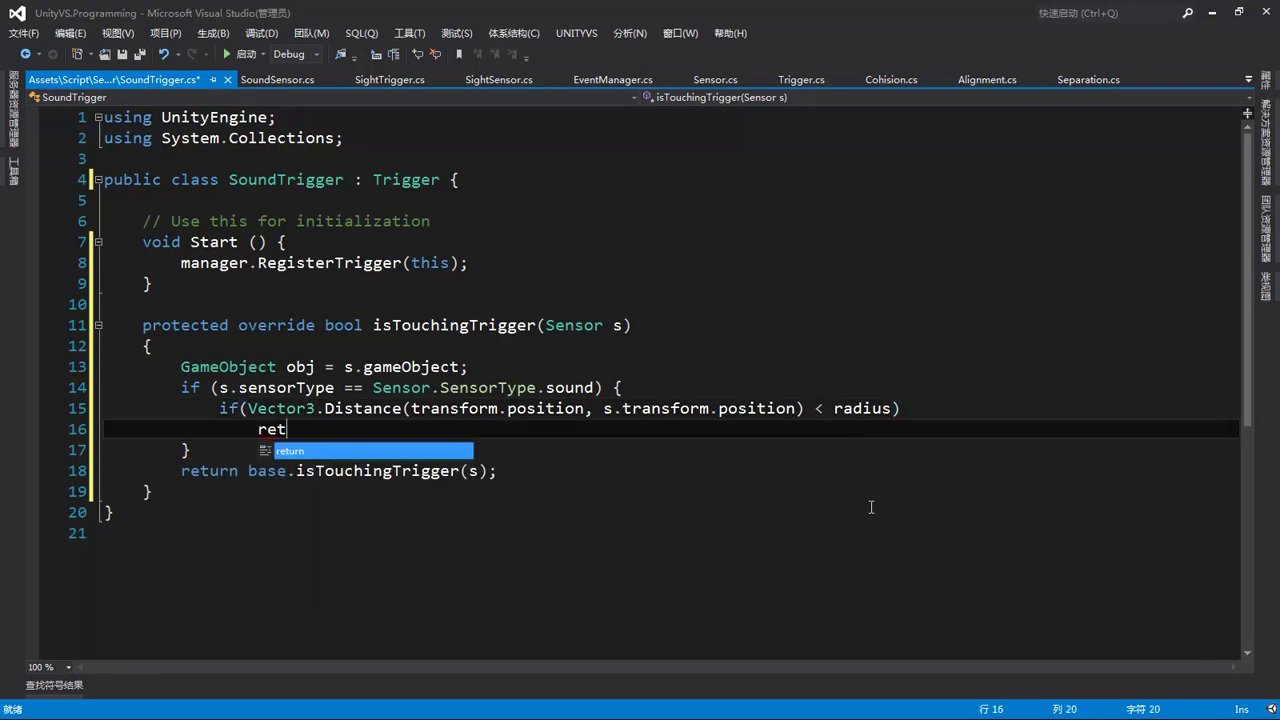
key("Tab")
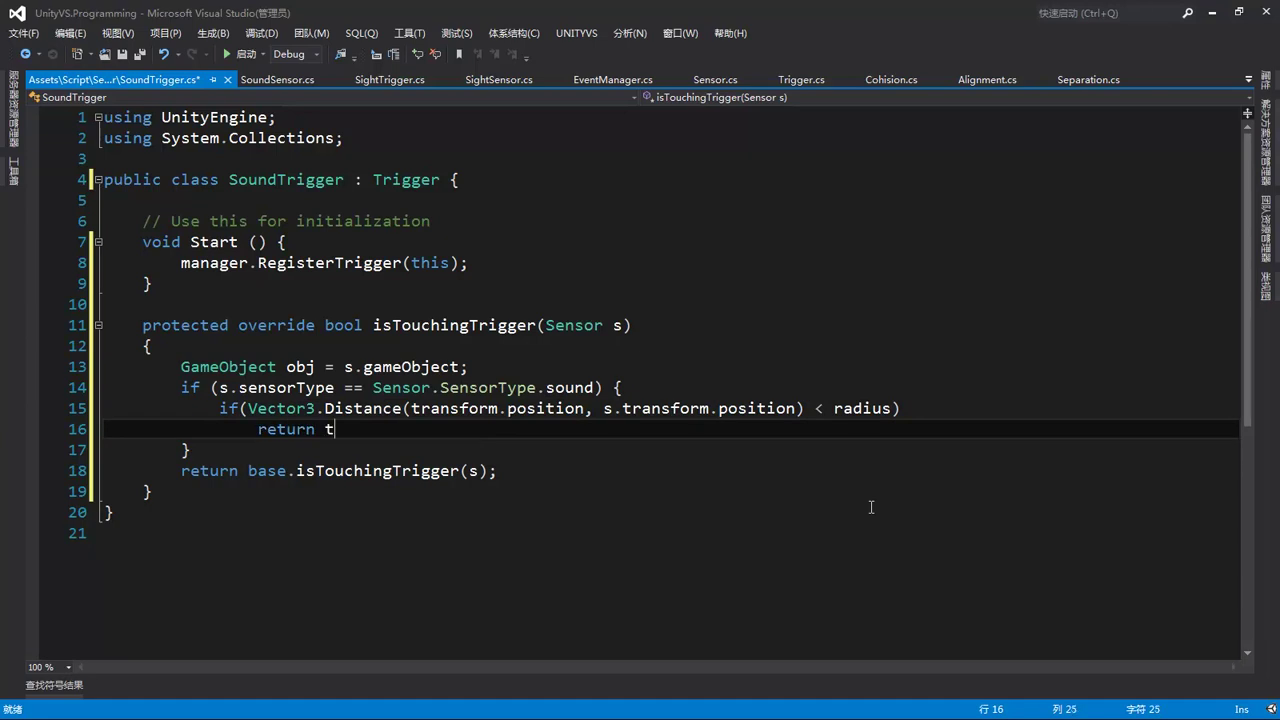
type("tra")
key("BackSpace")
key("BackSpace")
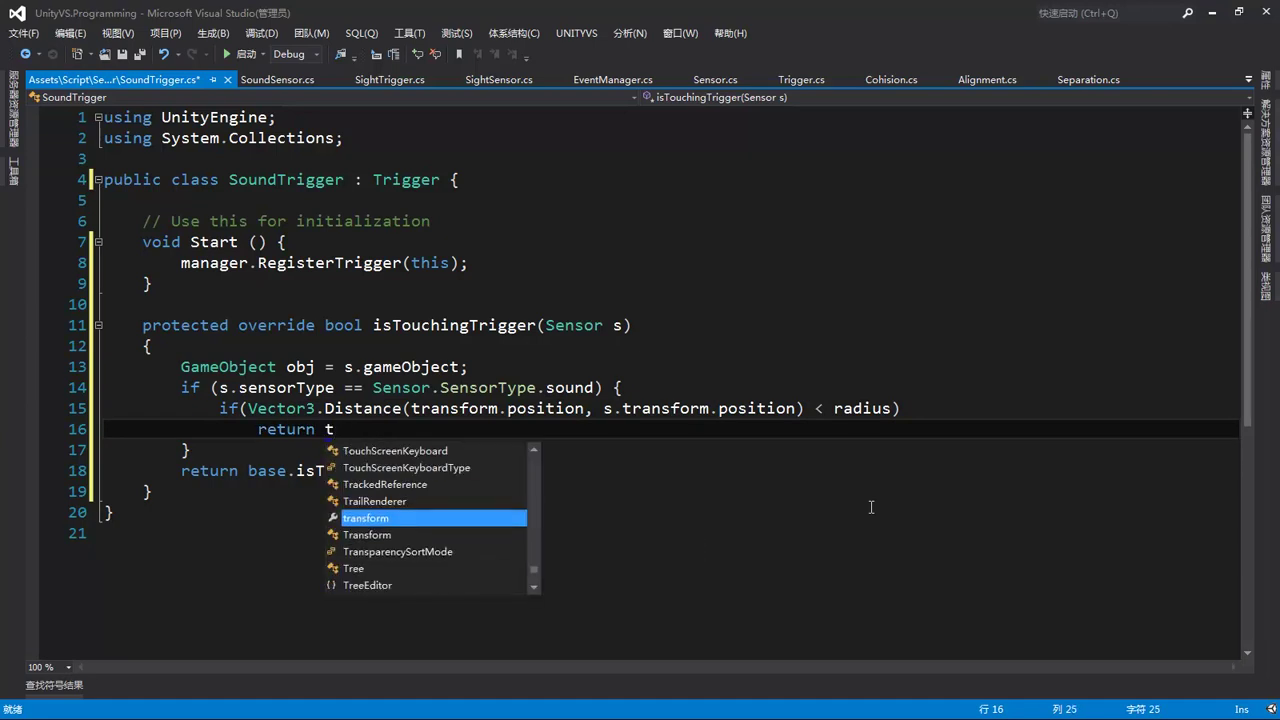
type("rue")
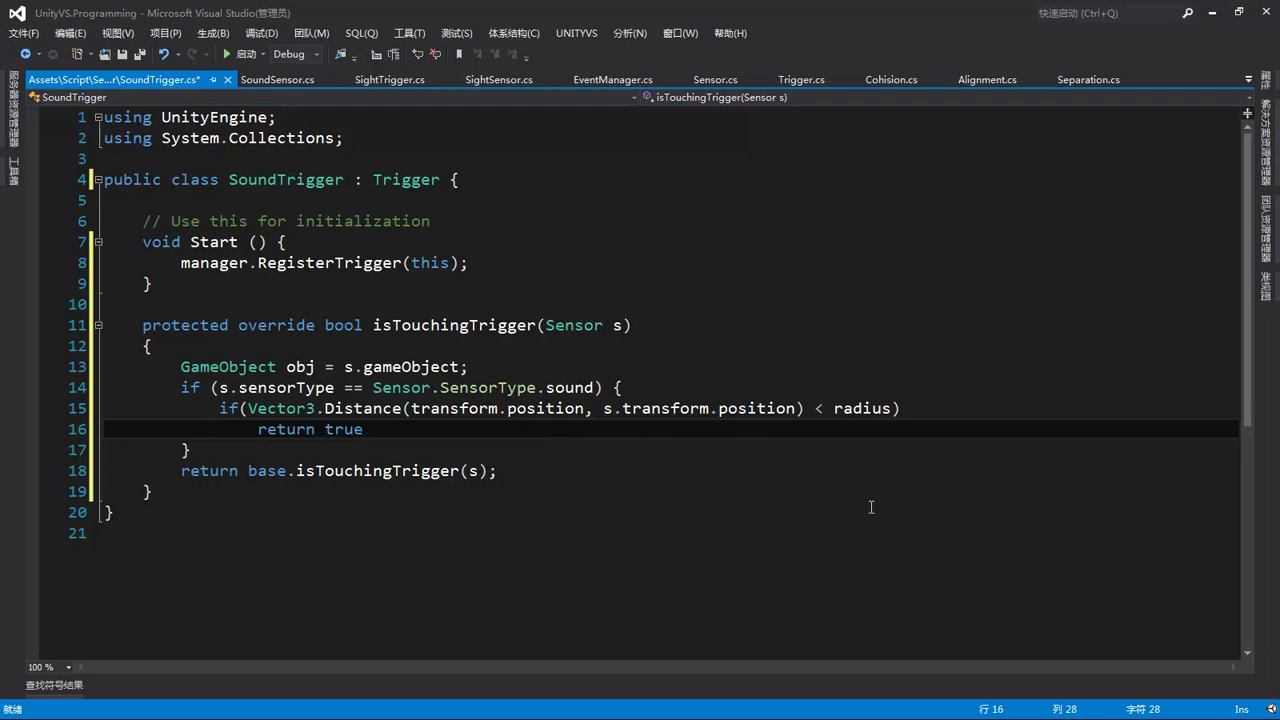
type(";")
mouse_move(248, 470)
left_mouse_down()
mouse_move(540, 459)
mouse_move(528, 469)
left_mouse_up()
type("false")
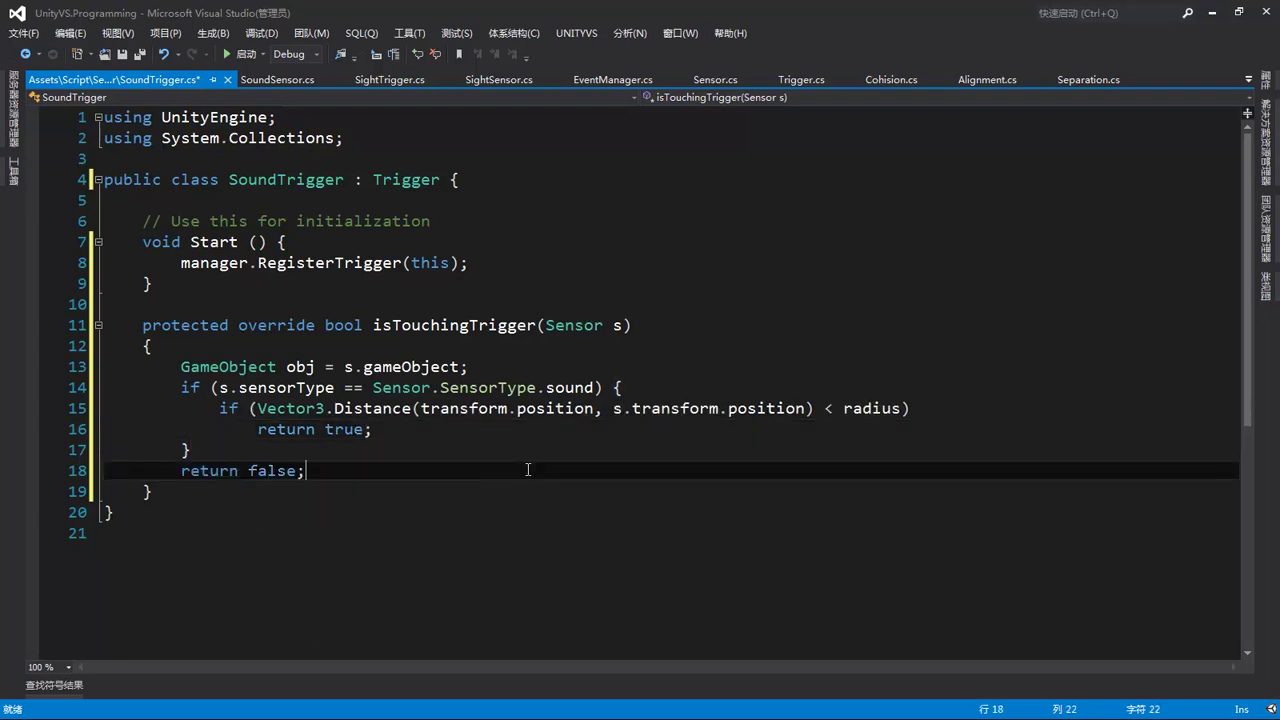
type(";")
left_click(387, 495)
key("Return")
key("Return")
type("public ")
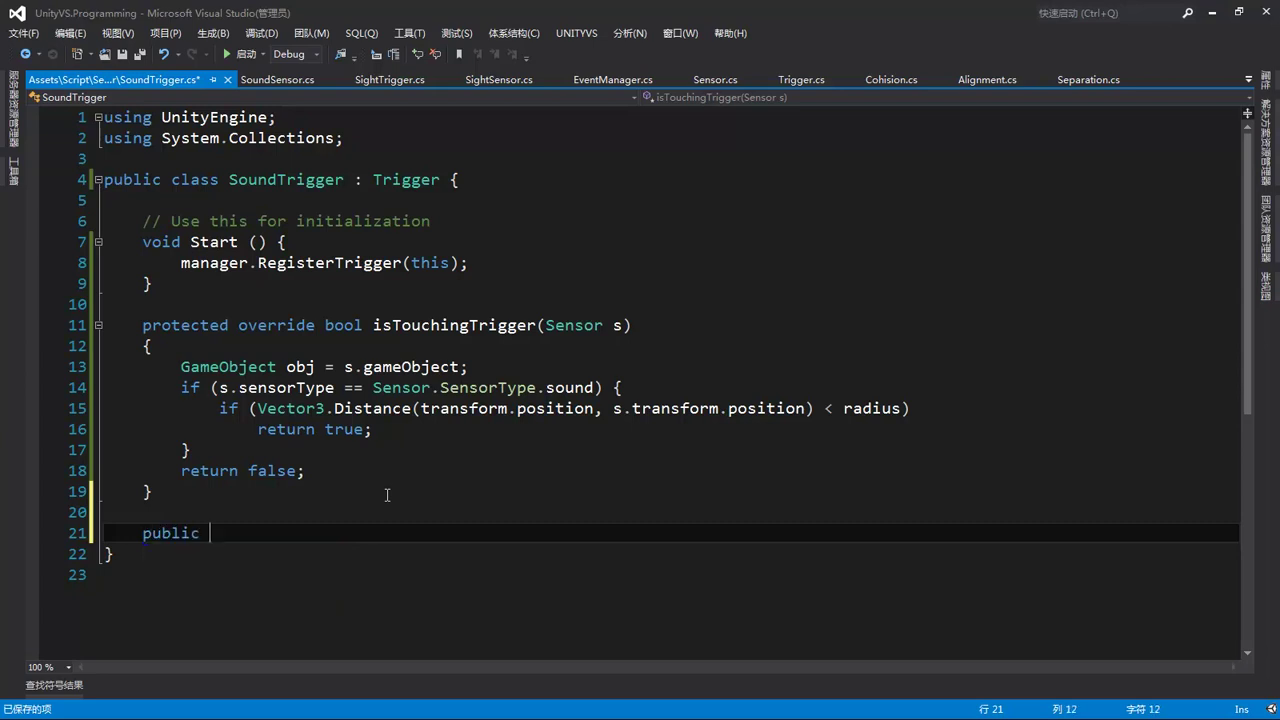
type("over")
Insert a Check(Sensor s) override whose condition is if(isTouchingTrigger(s)).
key("space")
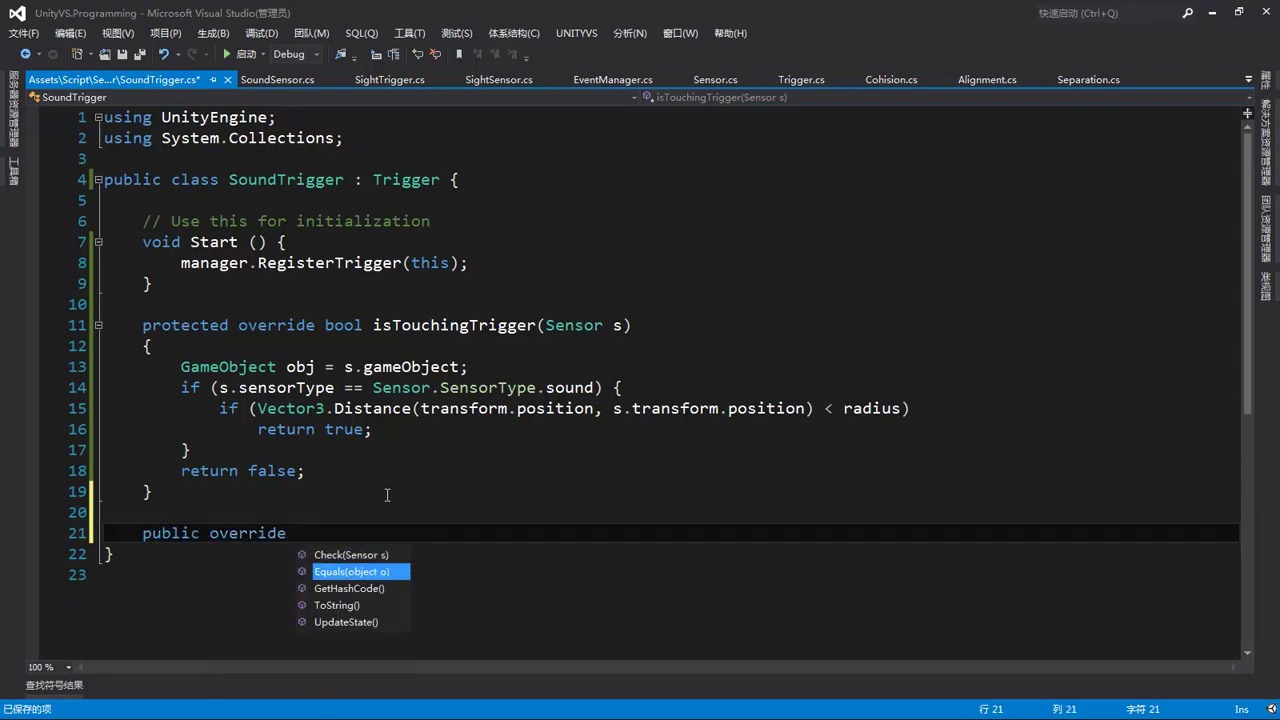
key("Return")
type("if()")
type("is")
key("Down")
key("Down")
key("Down")
key("Down")
key("Return")
type("(s)")
key("End")
Make s.Notify(this); the if body and save the SoundTrigger script.
key("Return")
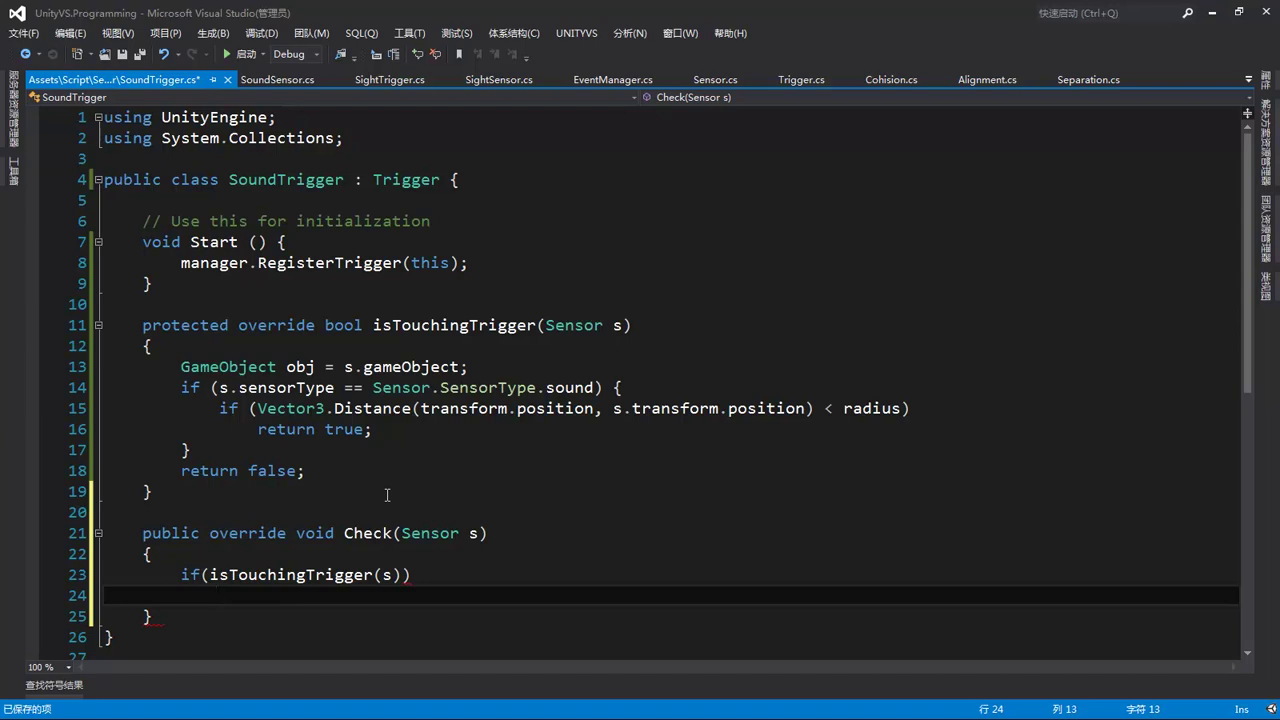
type("s")
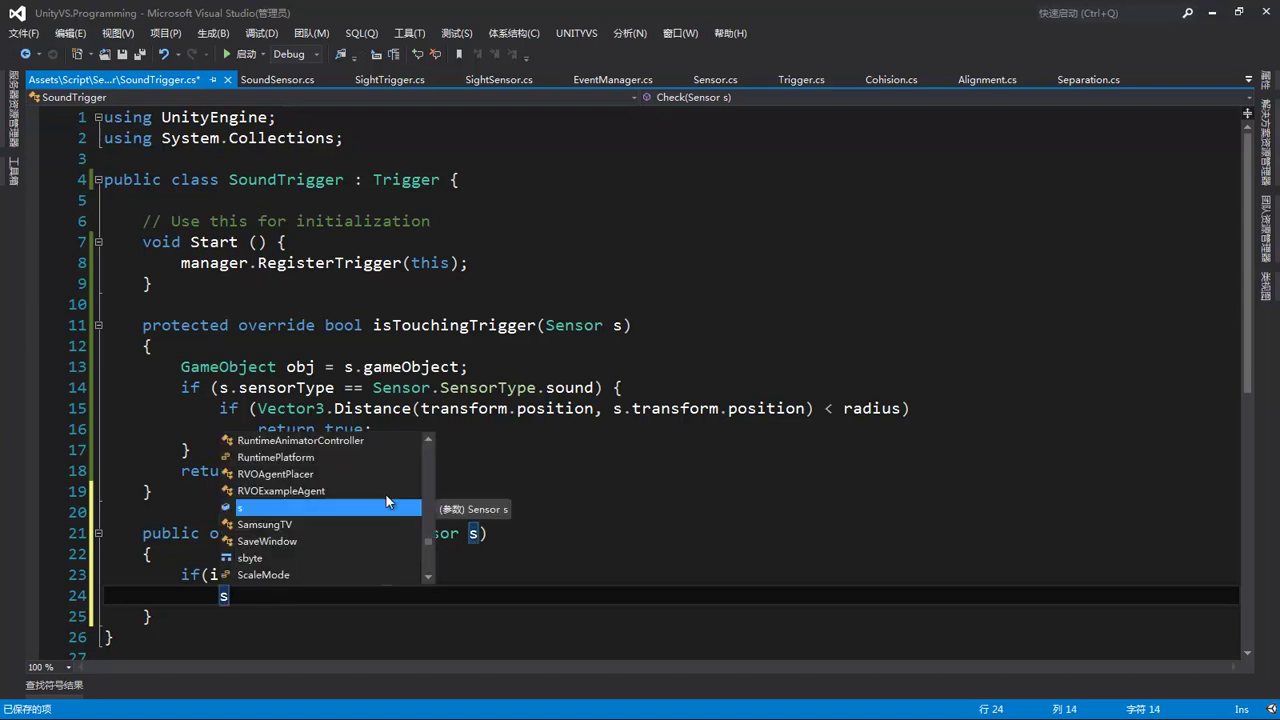
type(".")
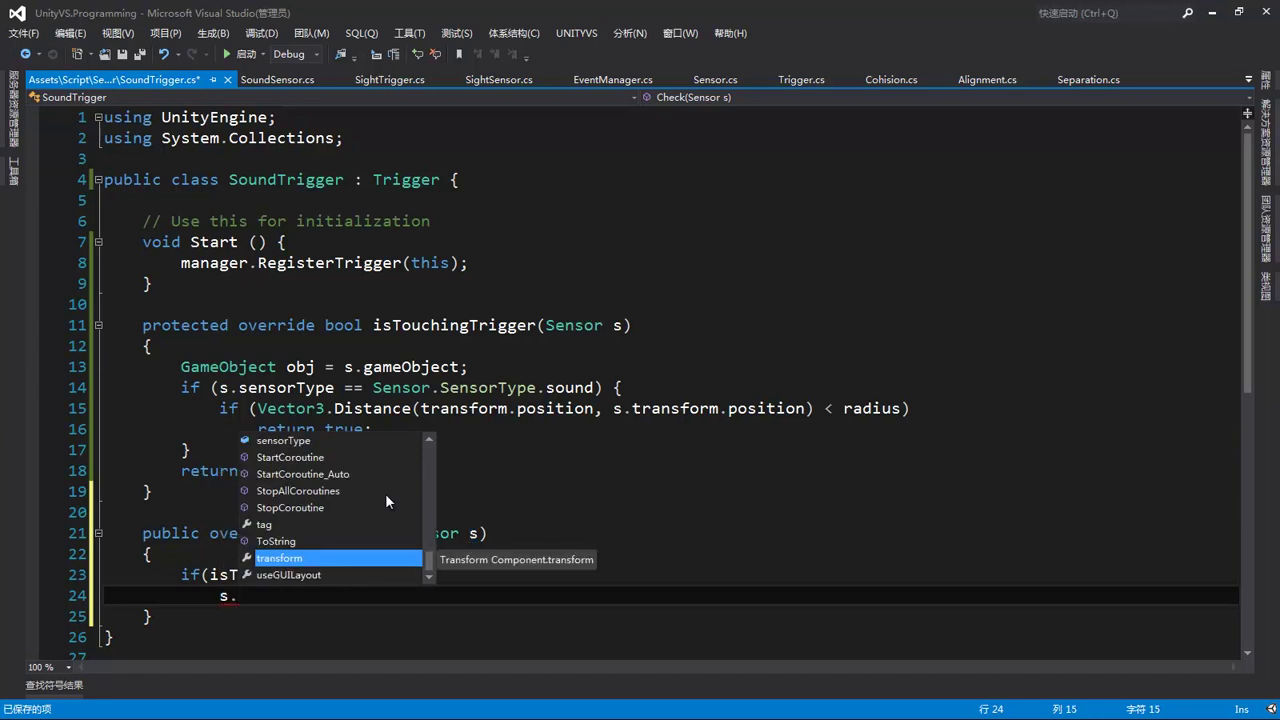
type("notify();")
key("Left")
key("Left")
type("this")
left_click(600, 562)
key("Down")
key("Down")
key("Down")
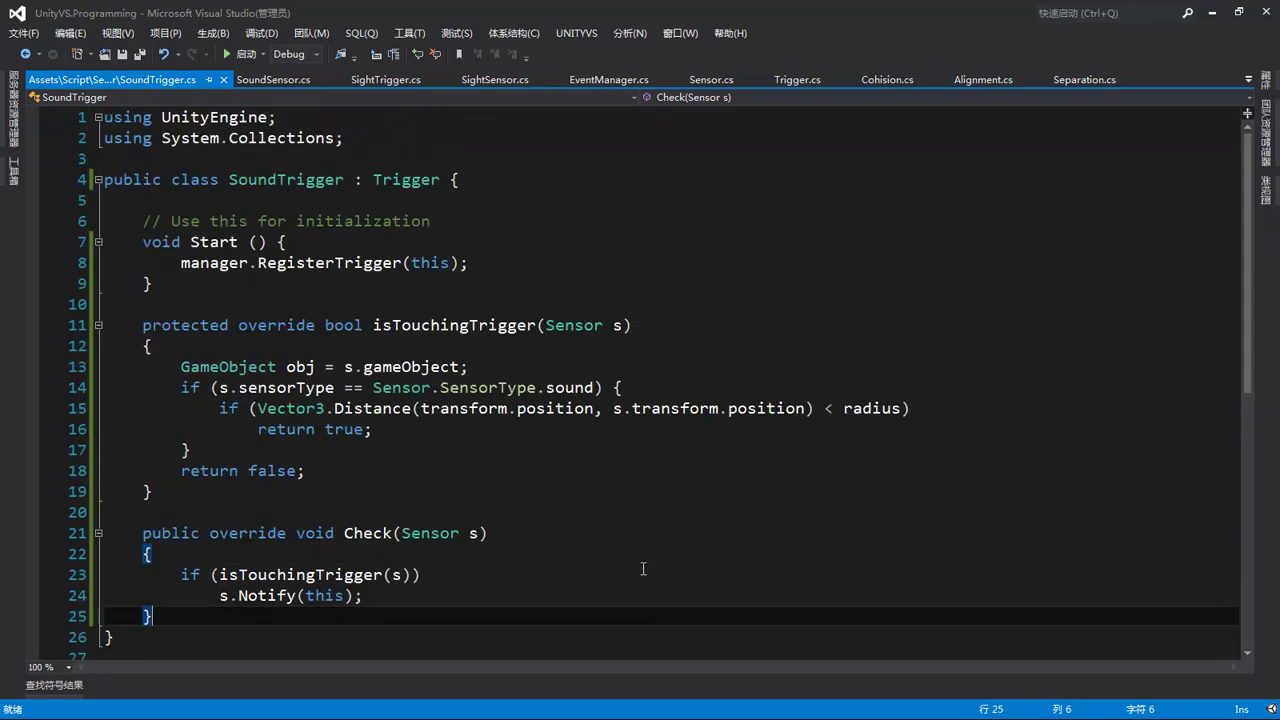
key("ctrl+s")
Switch testMonster's sensor script to SoundSensor and set its Sensor Type to Sound.
left_click(1212, 12)
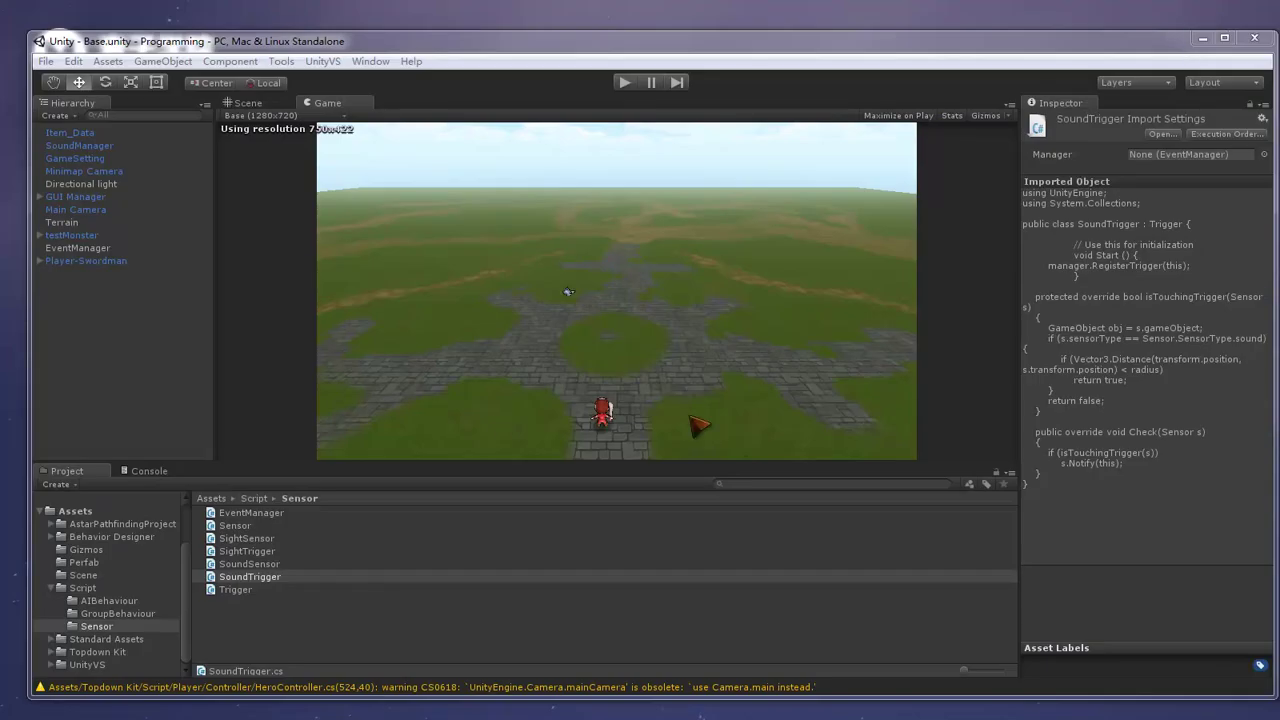
left_click(72, 235)
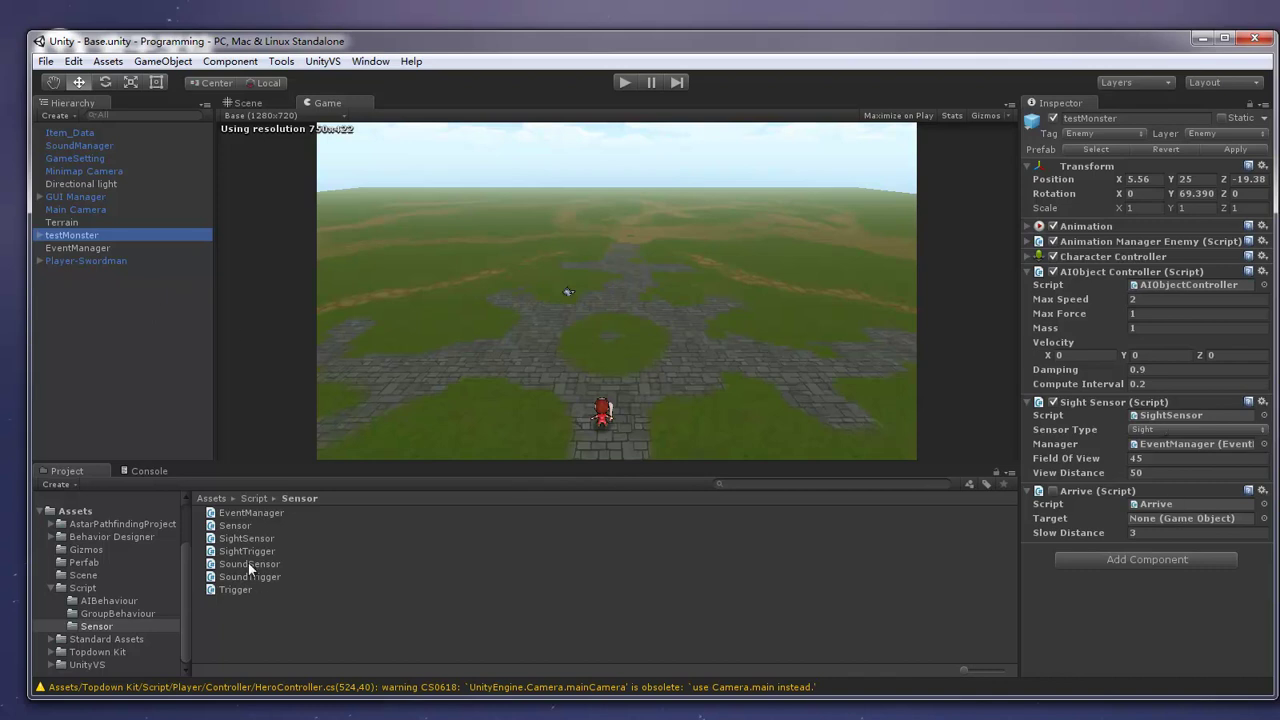
mouse_move(248, 562)
left_mouse_down()
mouse_move(1201, 432)
mouse_move(1208, 418)
left_mouse_up()
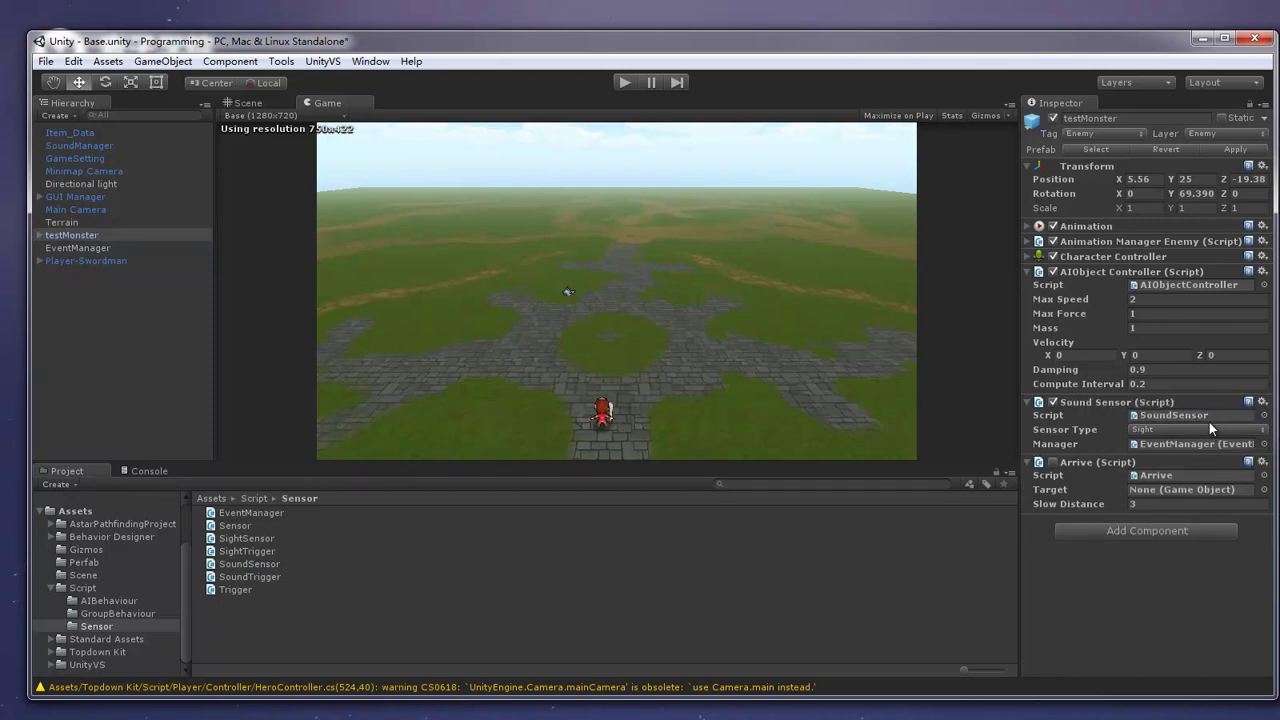
left_click(1174, 430)
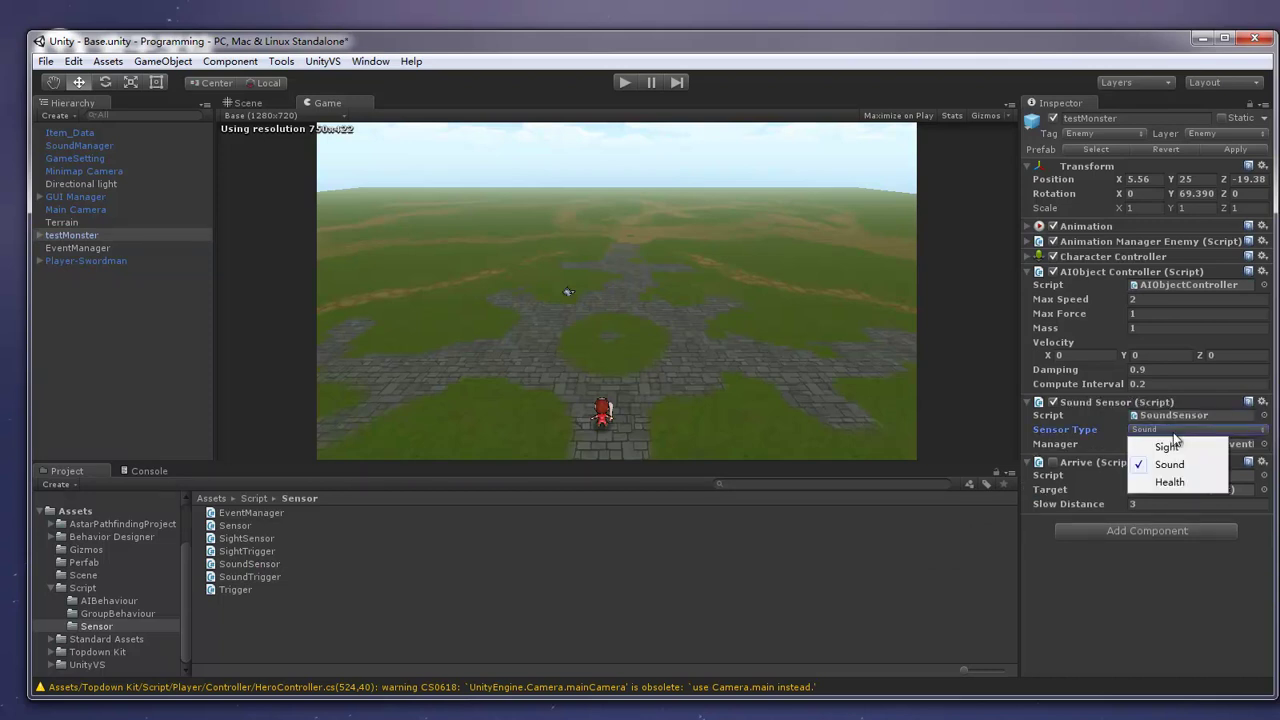
left_click(1172, 465)
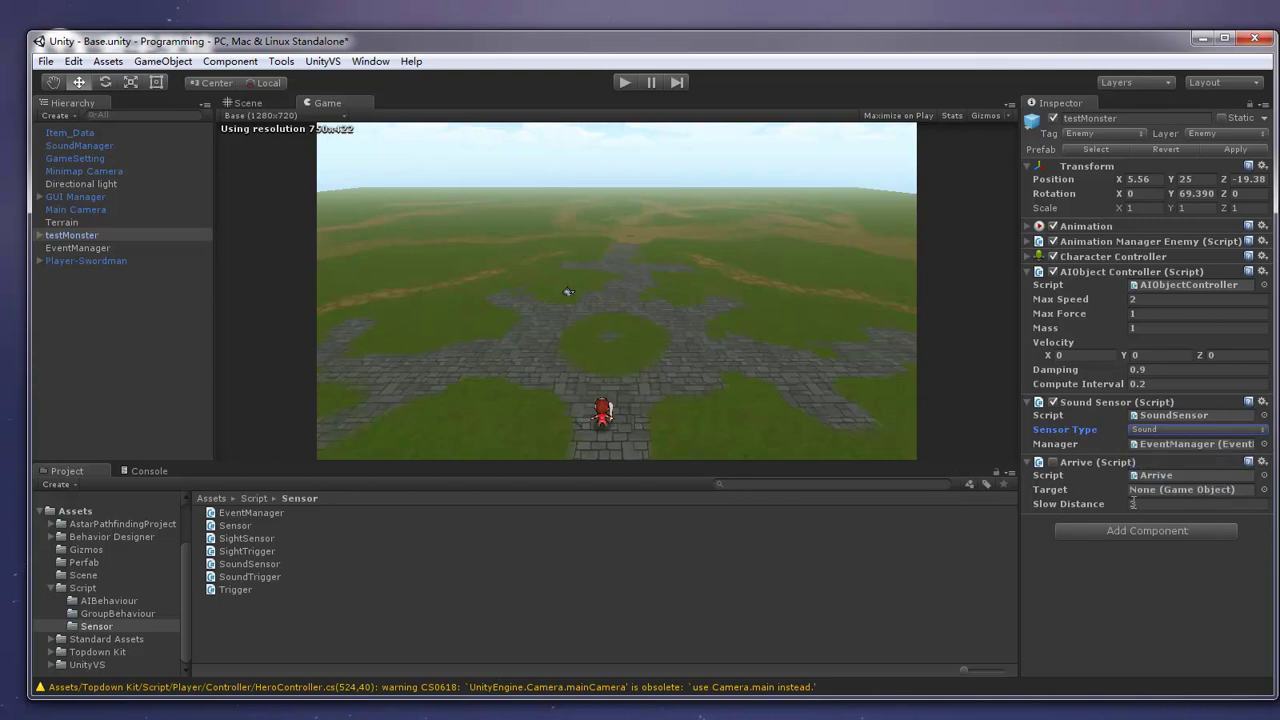
left_click(77, 259)
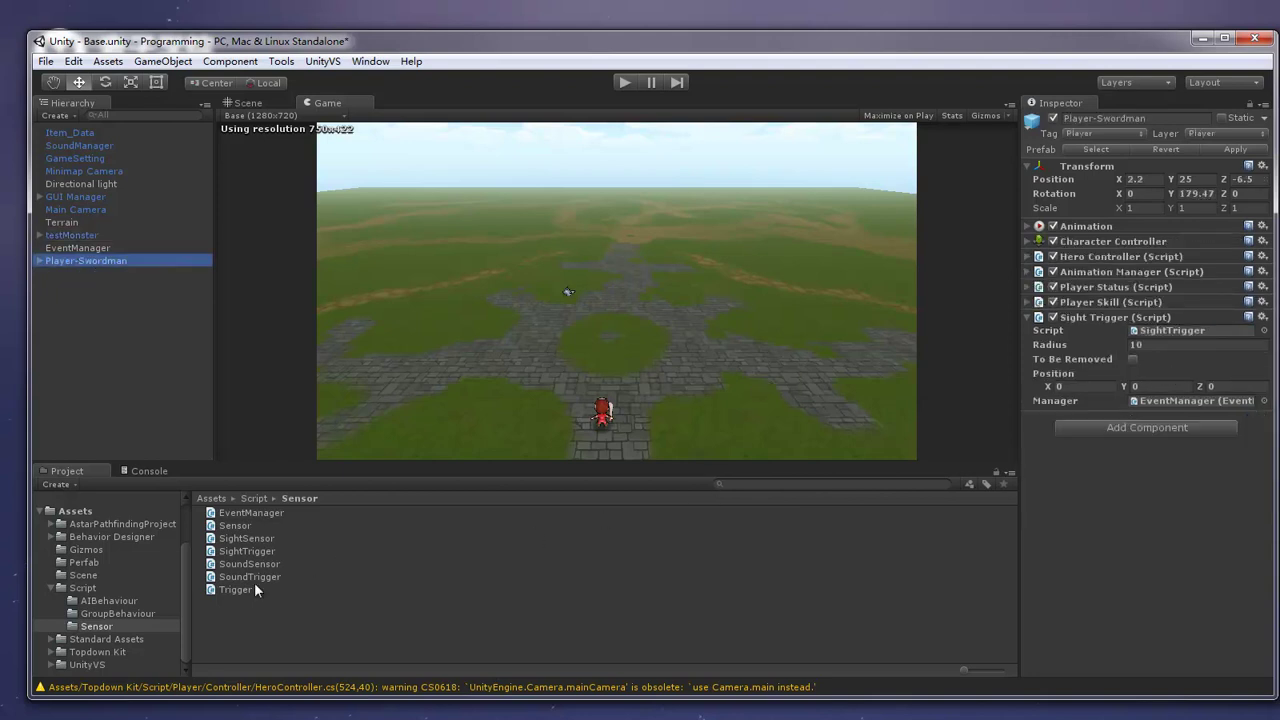
Replace Player-Swordman's sight trigger with SoundTrigger and set its Radius to 8.
left_click_drag(248, 577, 1203, 388)
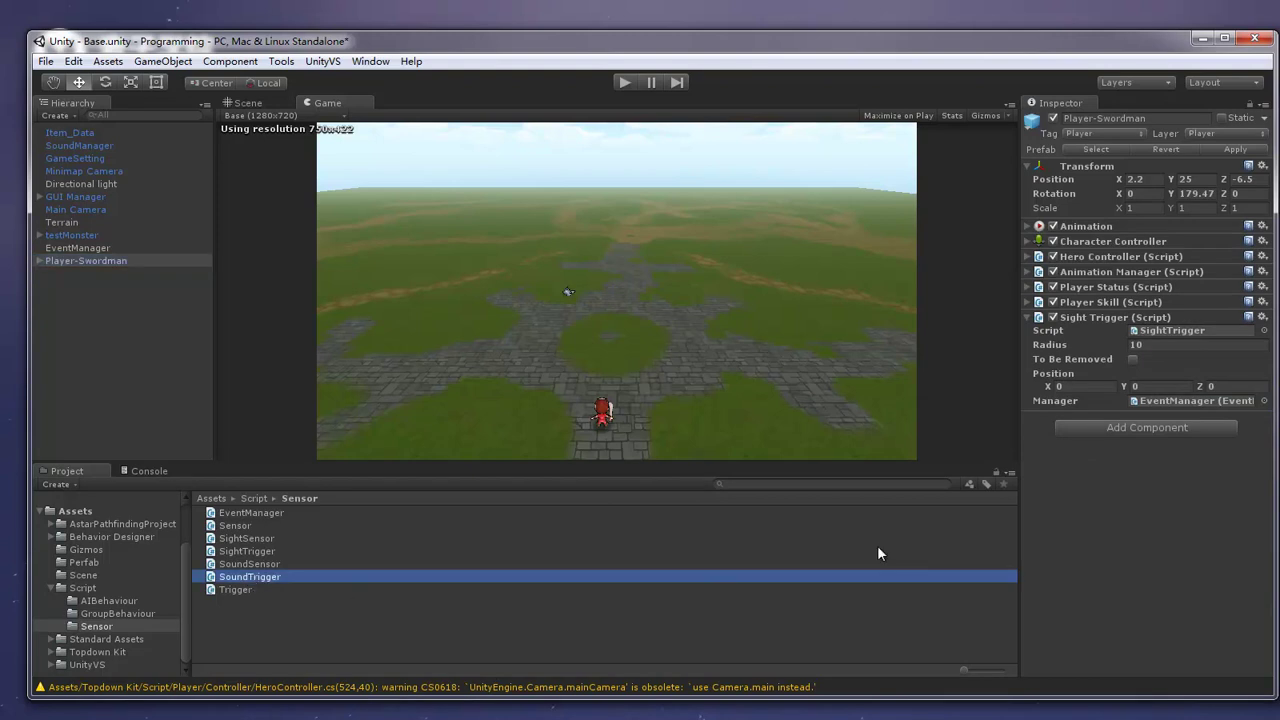
left_click_drag(1203, 388, 1203, 333)
left_click(1180, 345)
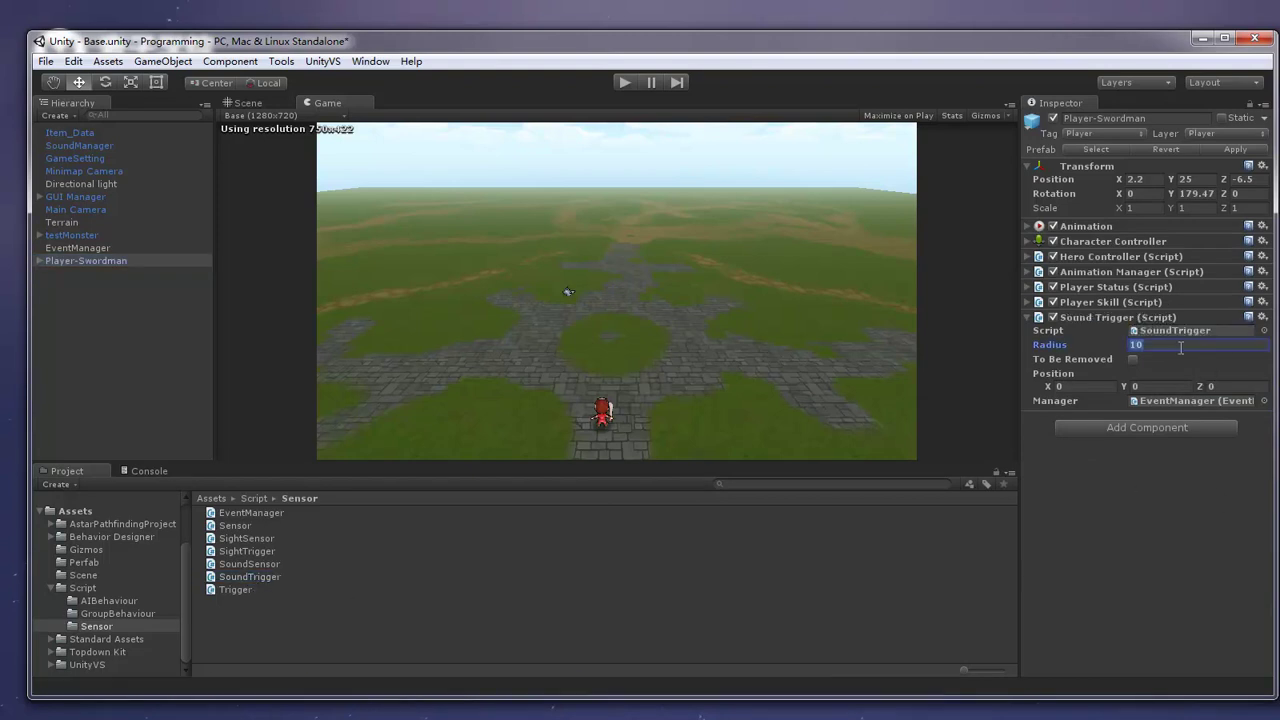
type("8")
Set testMonster's Y rotation to 180.
left_click(69, 234)
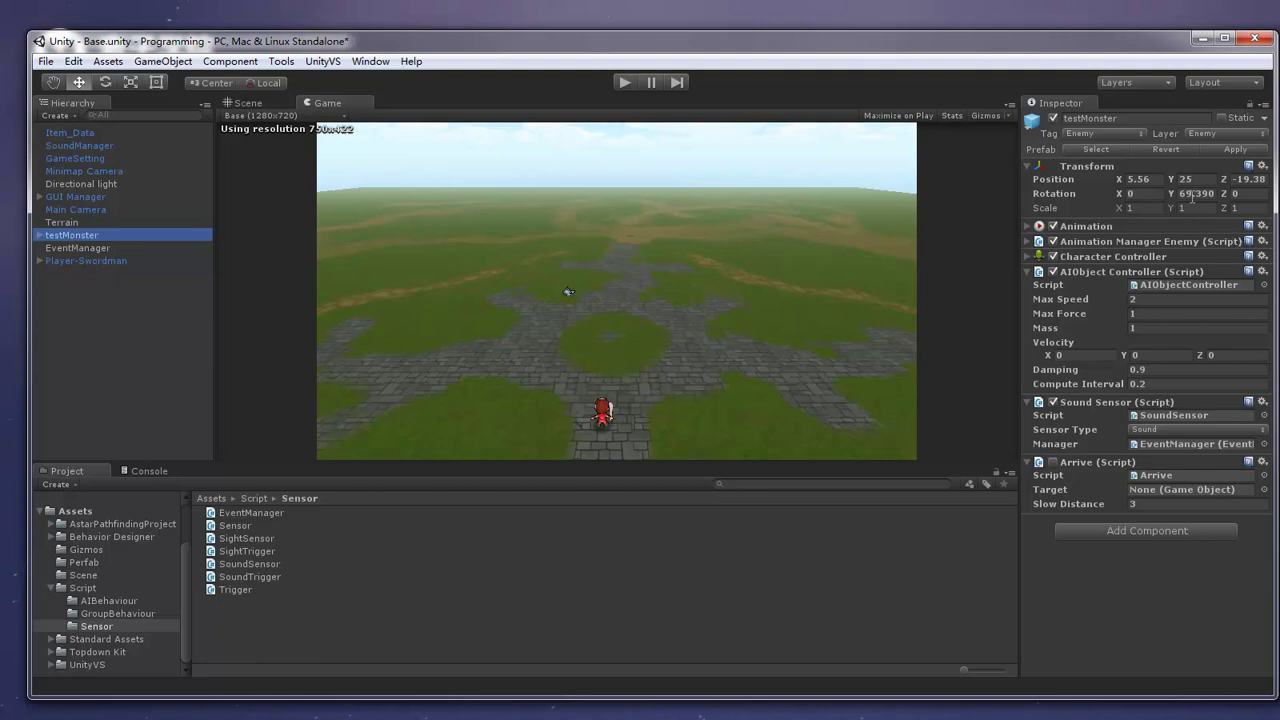
left_click(1175, 196)
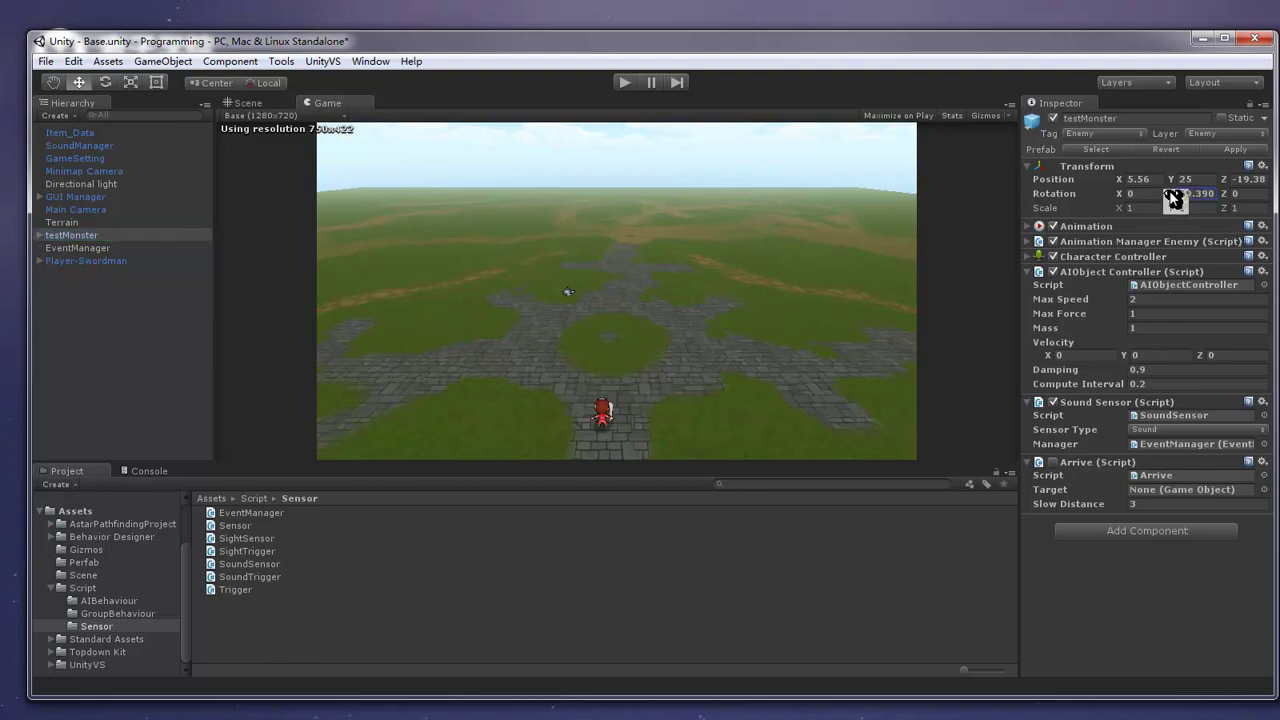
type("1")
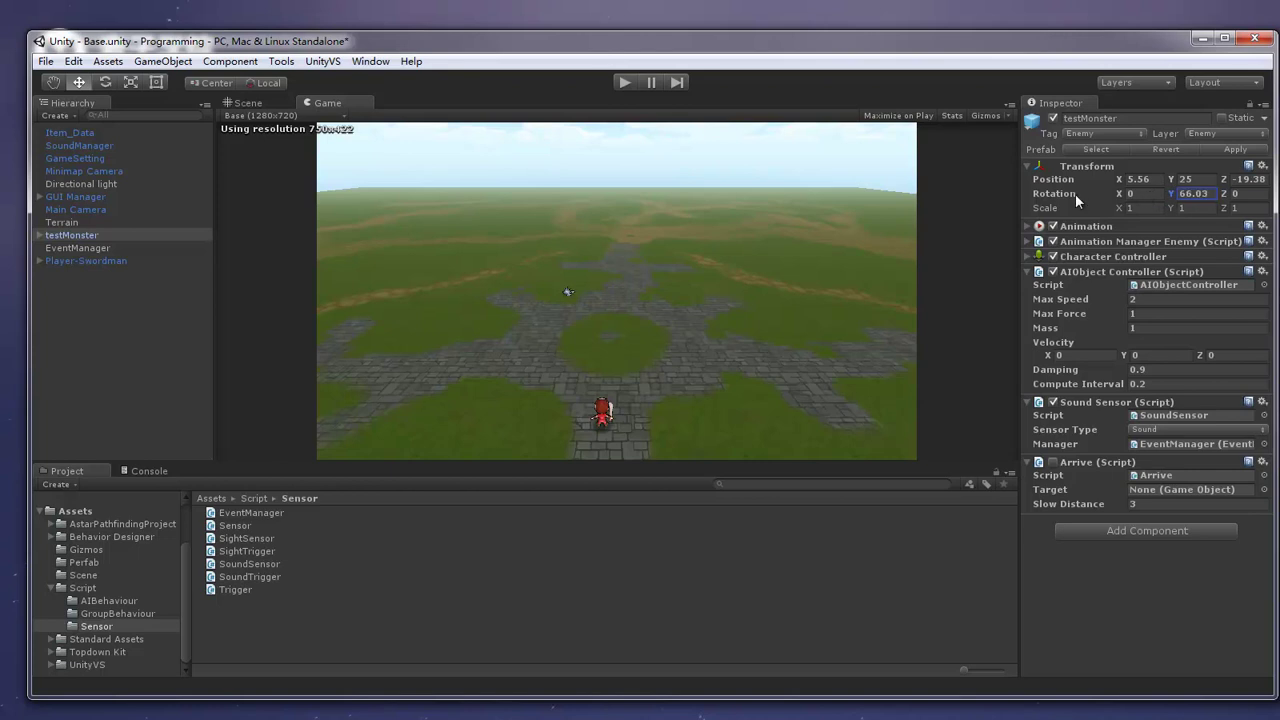
type("80")
left_click(93, 261)
left_click(93, 261)
left_click(74, 232)
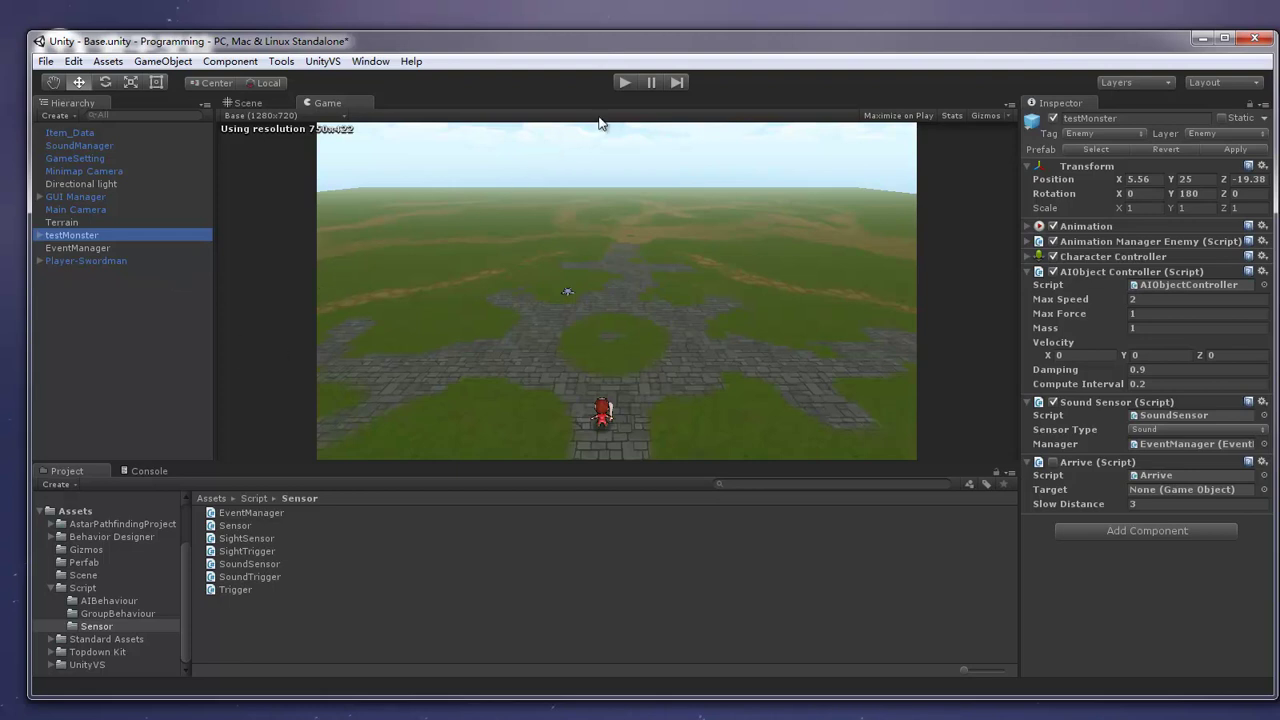
Enter Play mode to watch testMonster approach Player-Swordman.
left_click(625, 84)
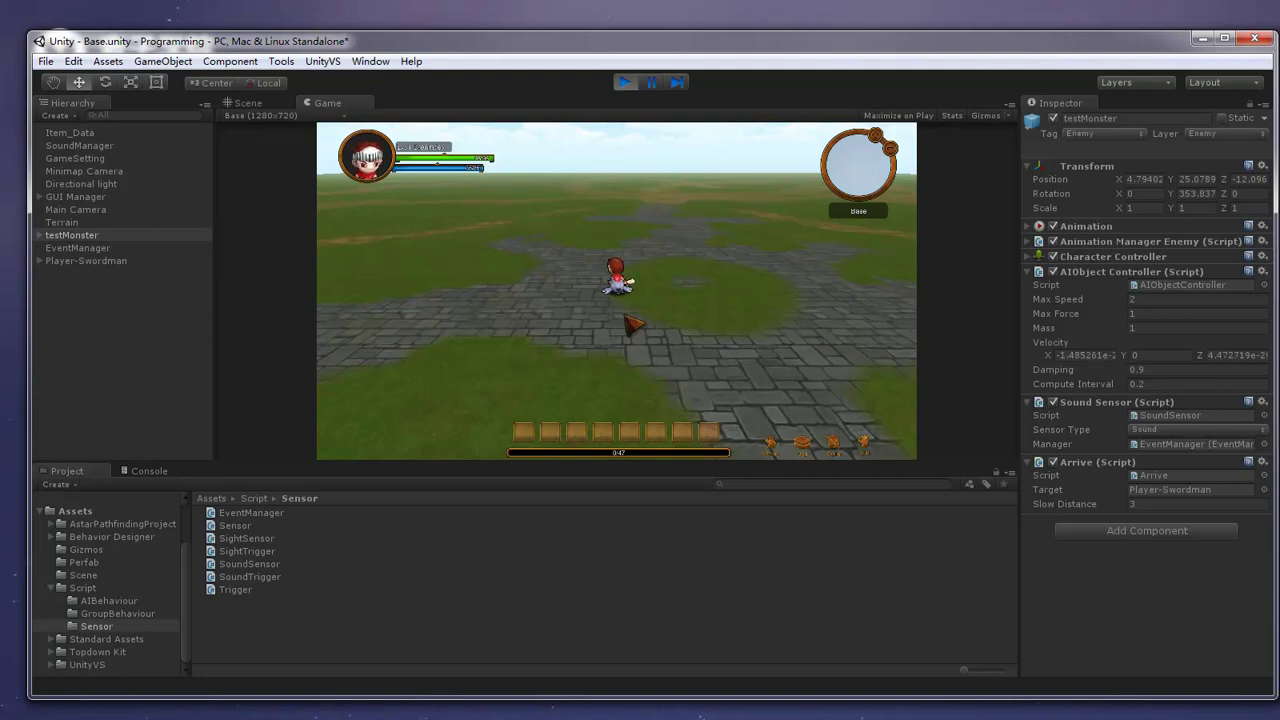
Stop Play mode so testMonster's Arrive script reverts to no target.
left_click(624, 81)
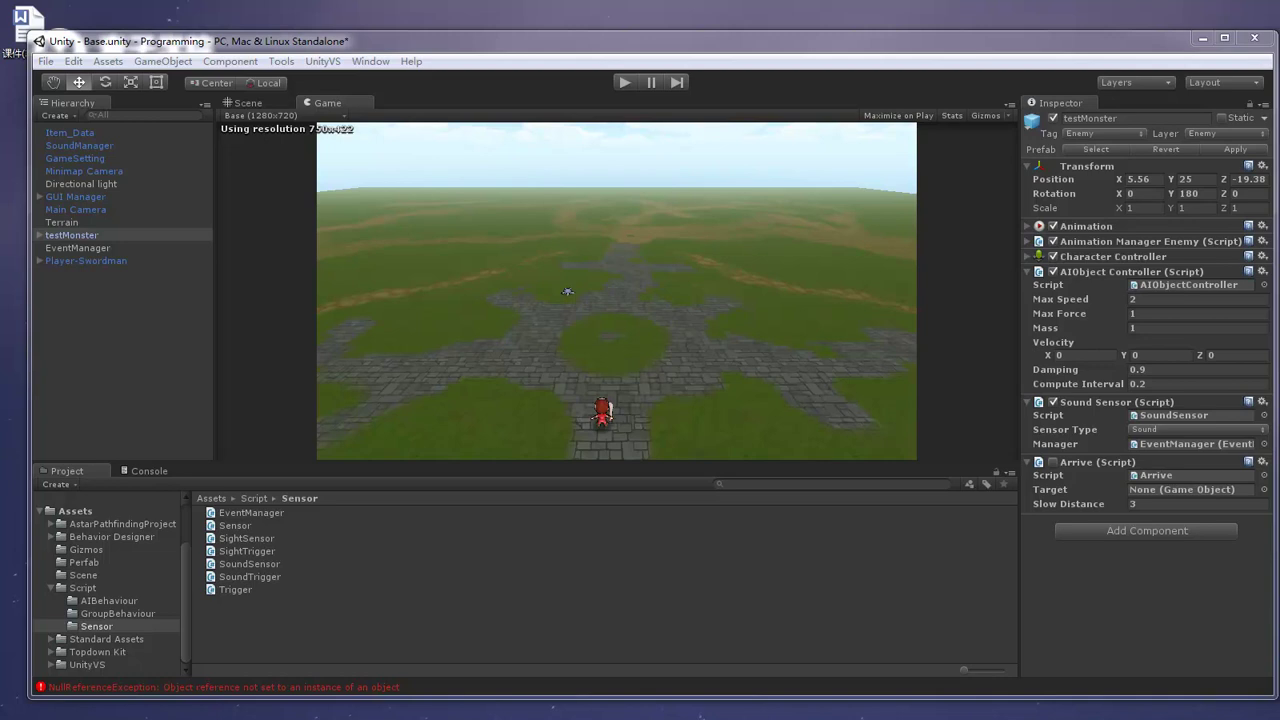
Open Example2 from AstarPathfindingProject > ExampleScenes > Example2_Terrain, saving Base.unity first.
scroll(94, 557, "up", 2)
left_click(51, 561)
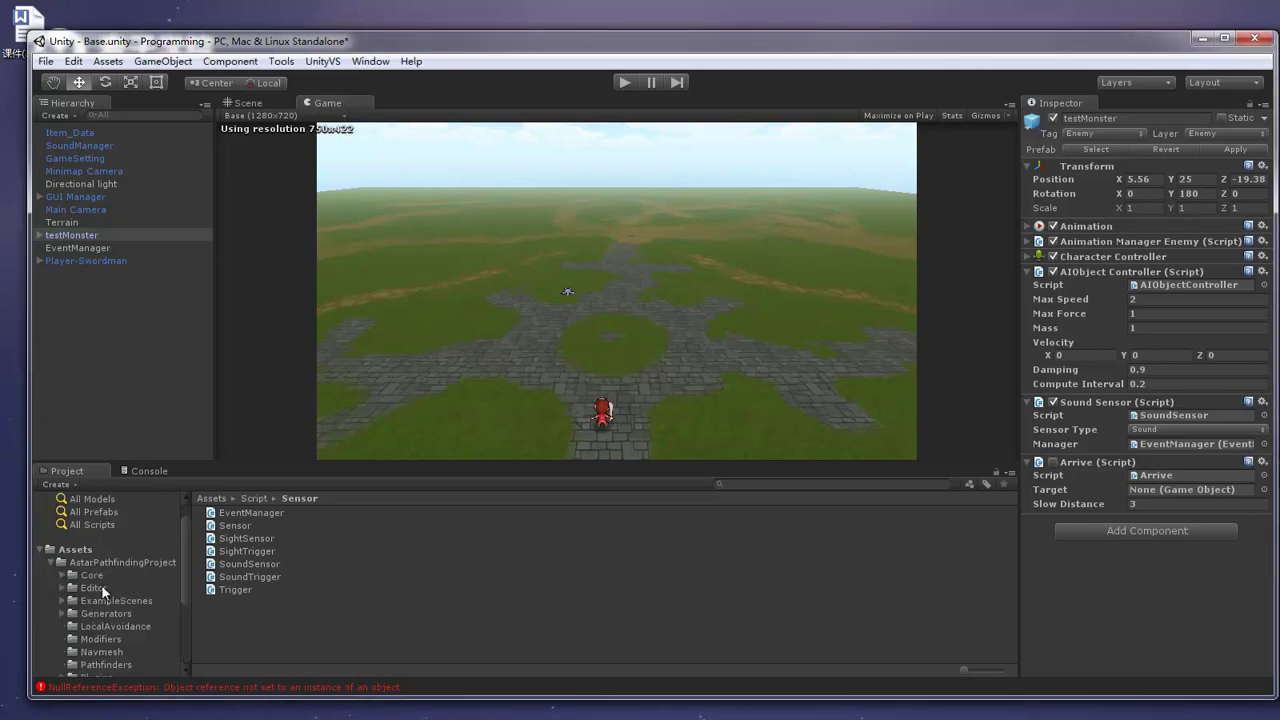
double_click(110, 600)
left_click(630, 515)
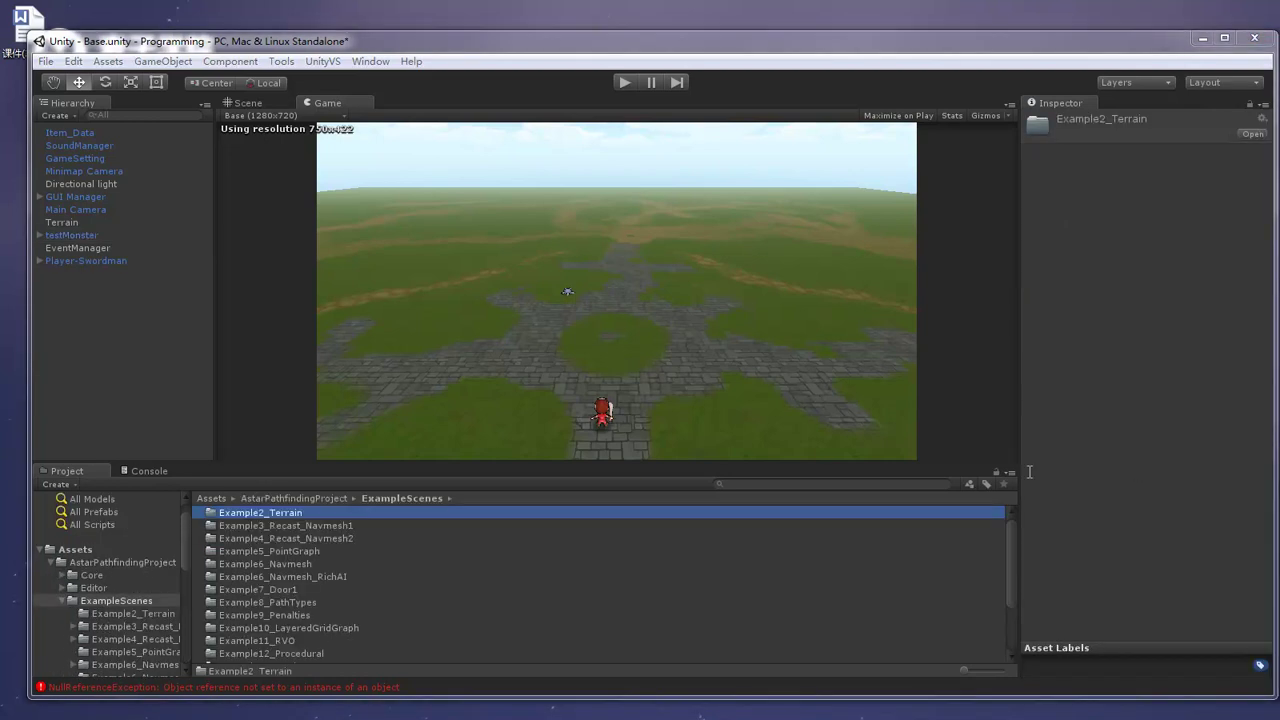
double_click(301, 515)
double_click(246, 540)
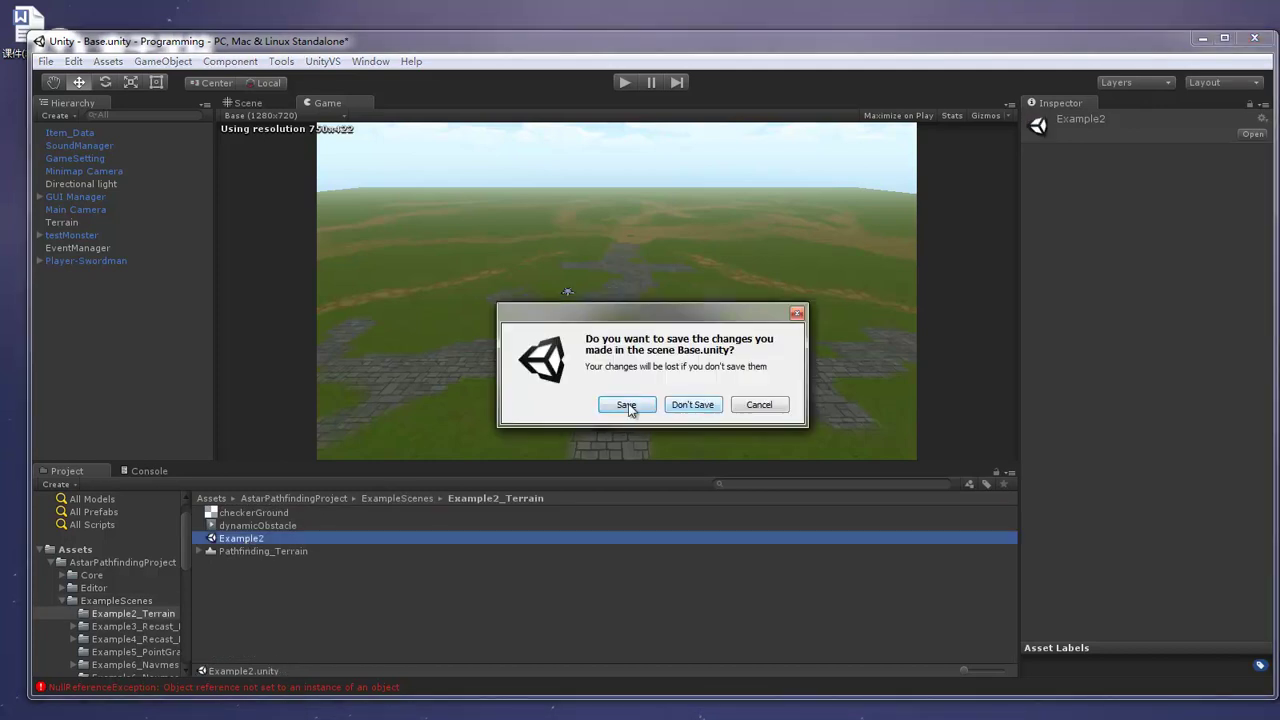
left_click(626, 404)
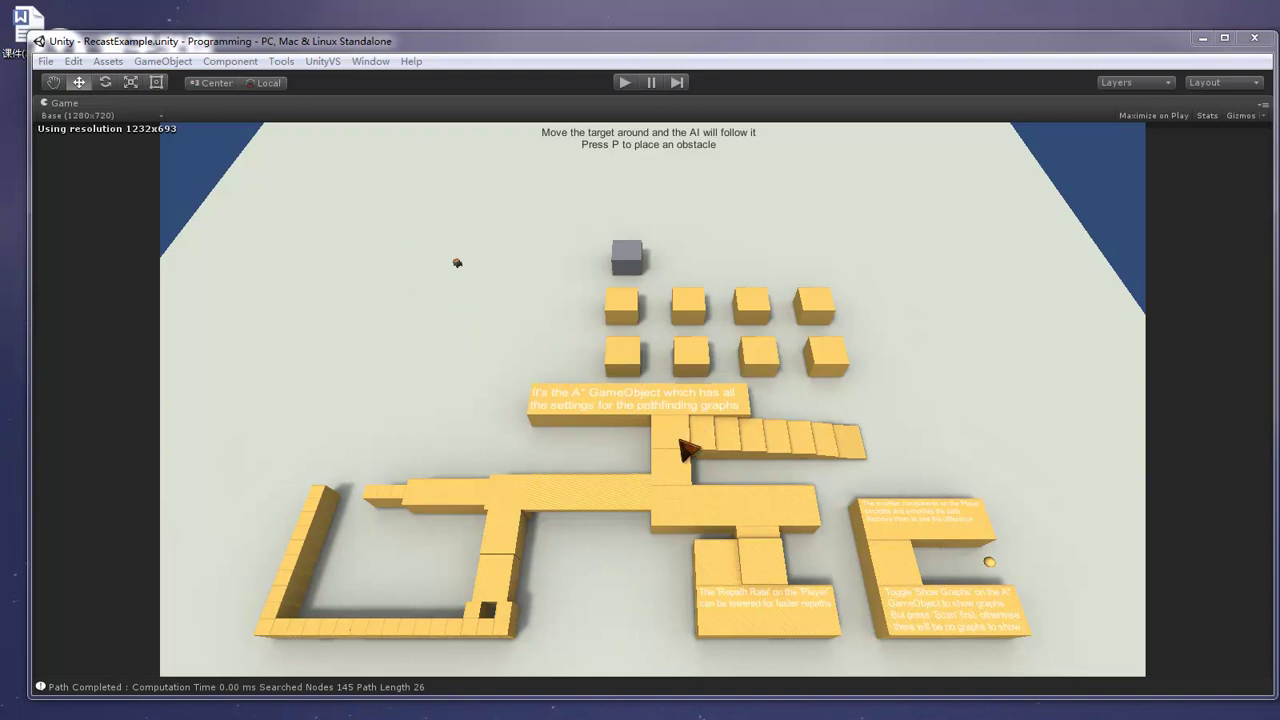
Run the RecastExample pathfinding demo, then stop it.
left_click(625, 84)
left_click(625, 84)
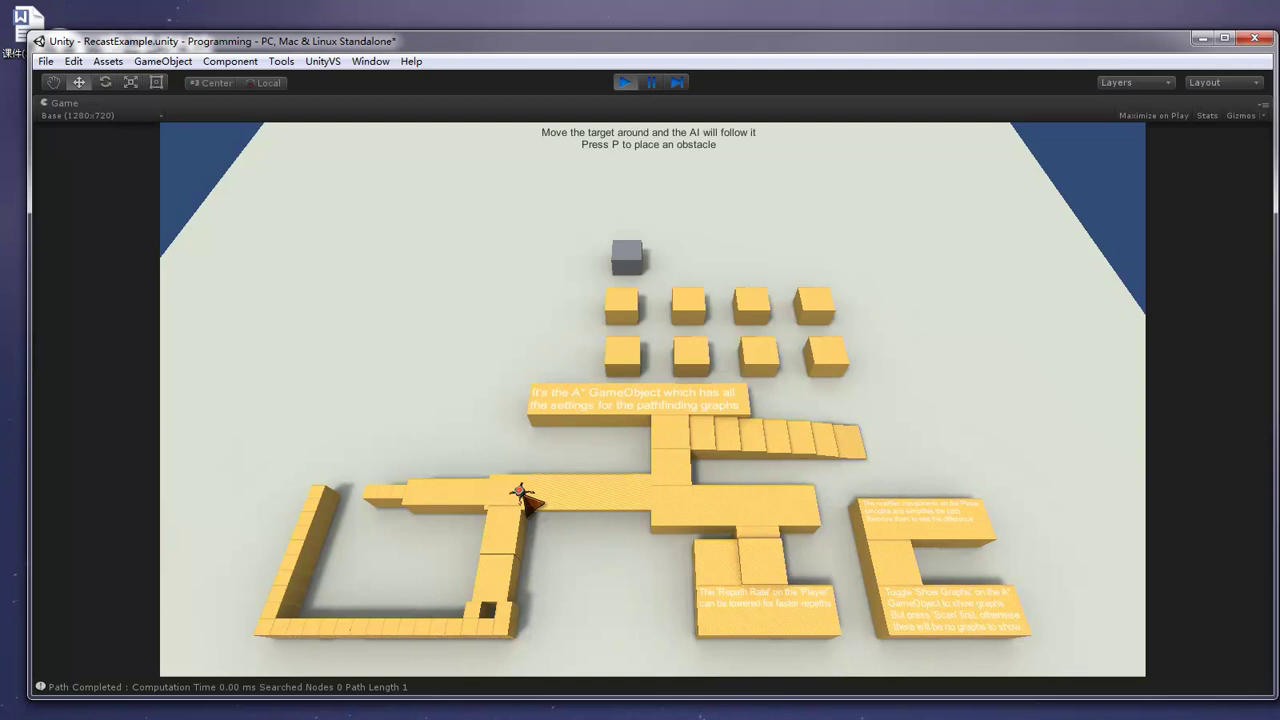
left_click(625, 82)
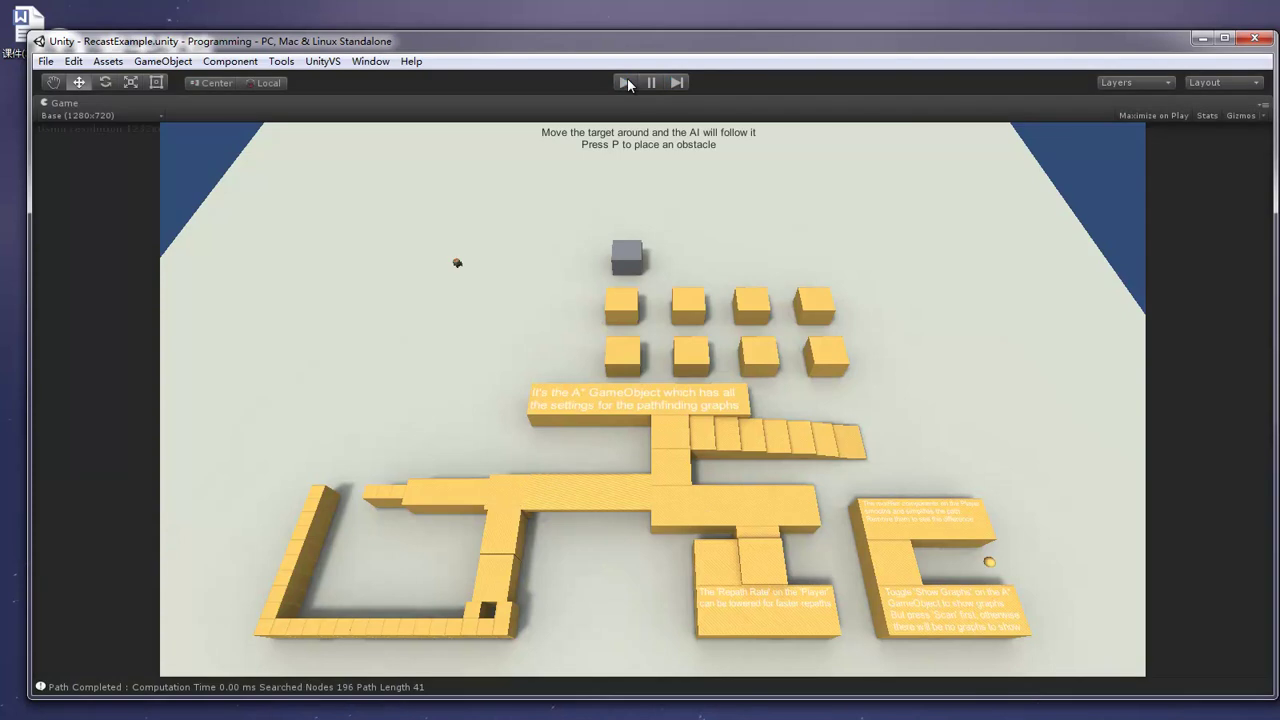
Restore the full editor layout and show the Scene folder's contents.
right_click(161, 98)
left_click(190, 106)
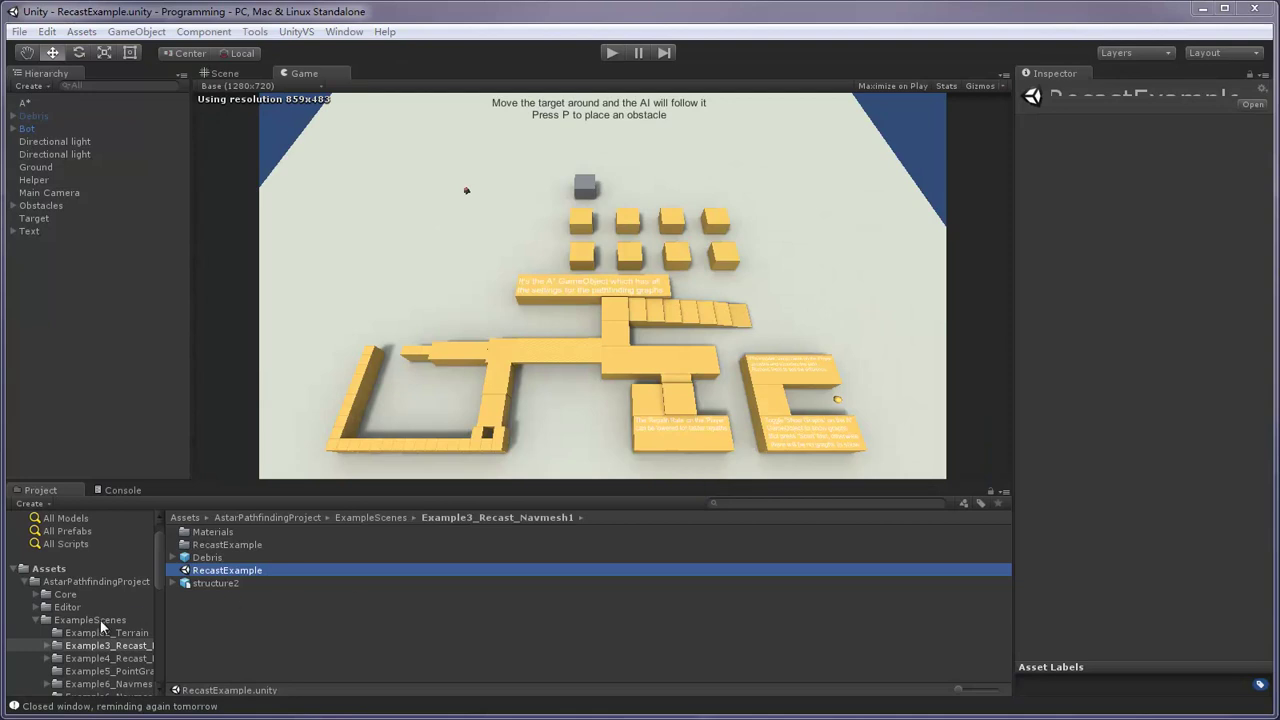
left_click(24, 581)
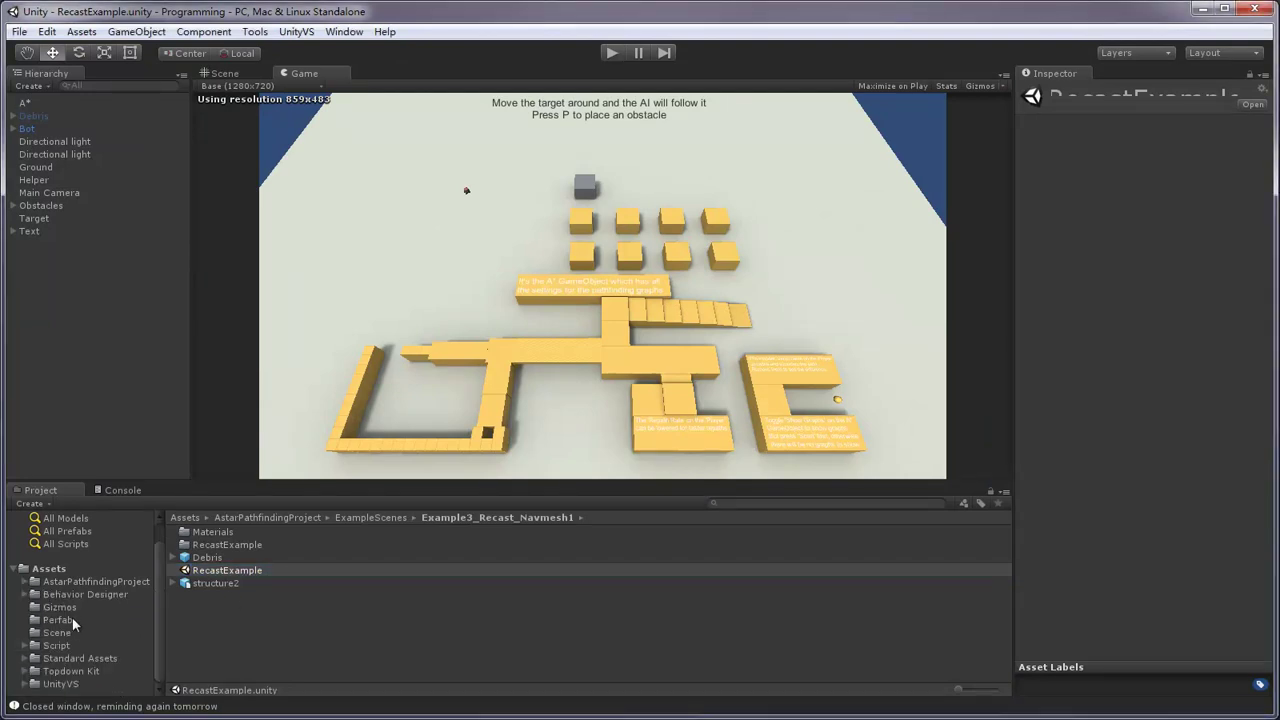
left_click(59, 633)
Reopen Base.unity and define User Layer 15 as Obstacles.
double_click(201, 532)
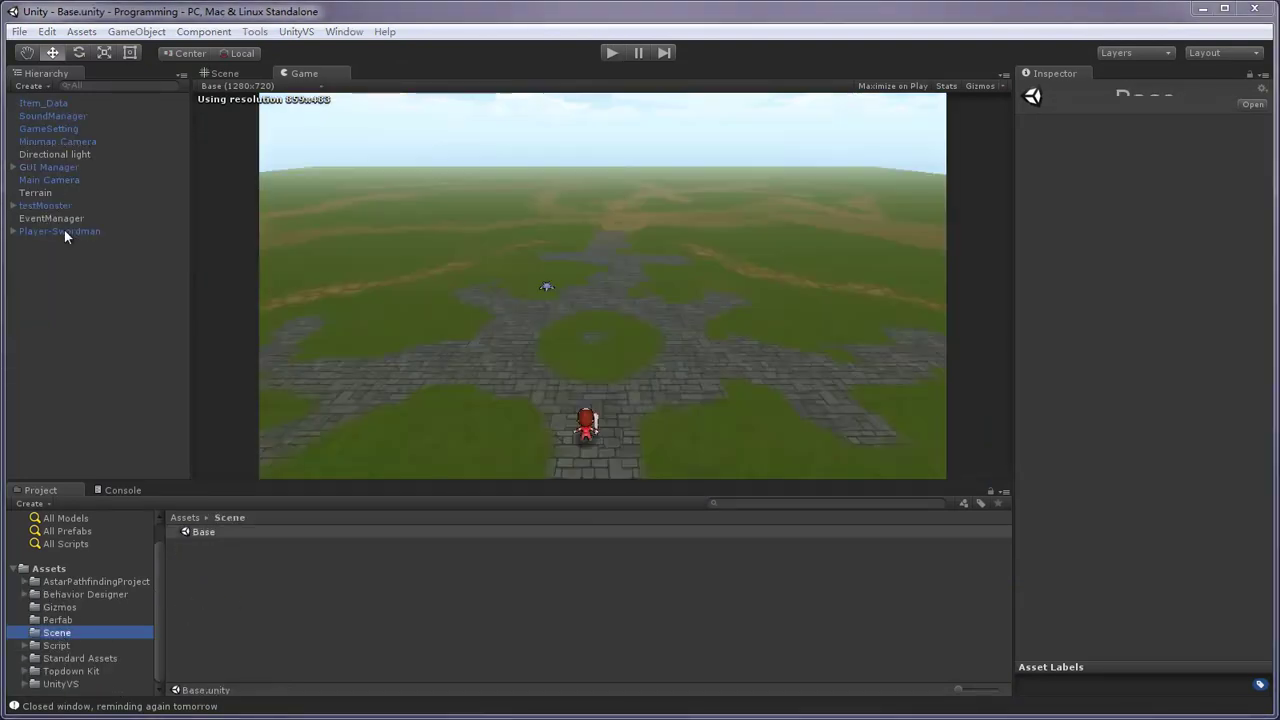
left_click(64, 230)
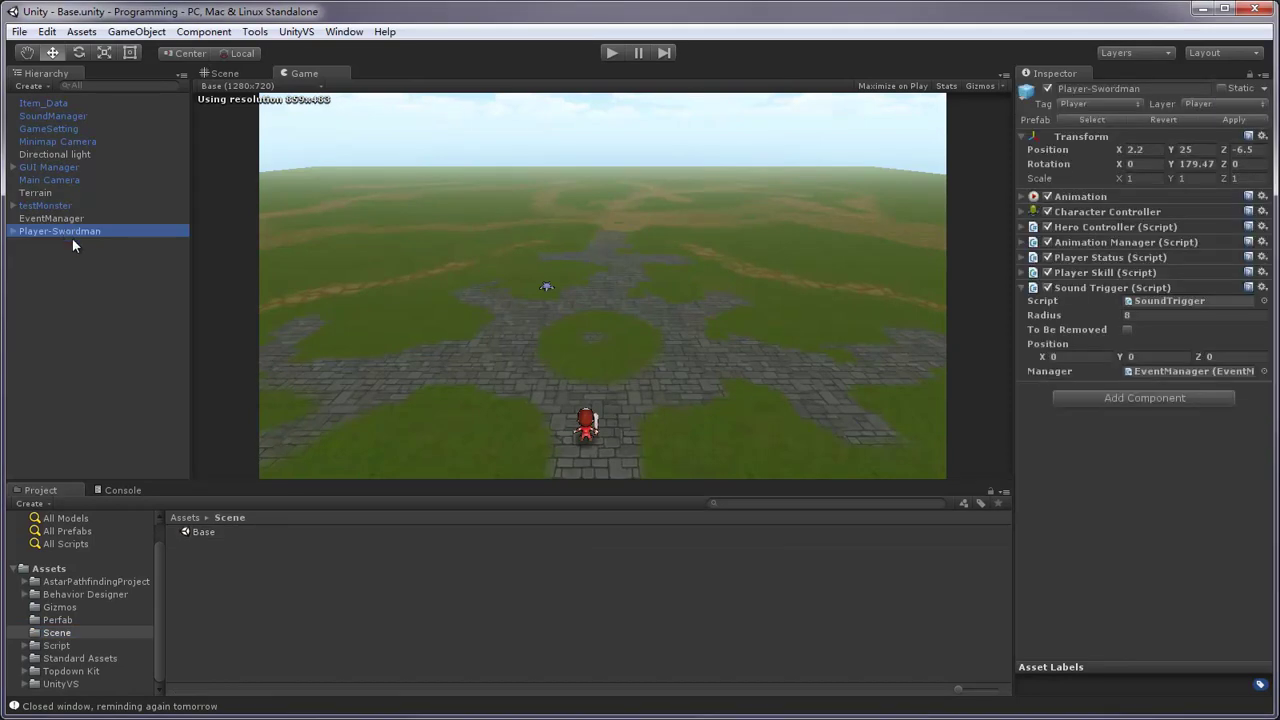
left_click(52, 208)
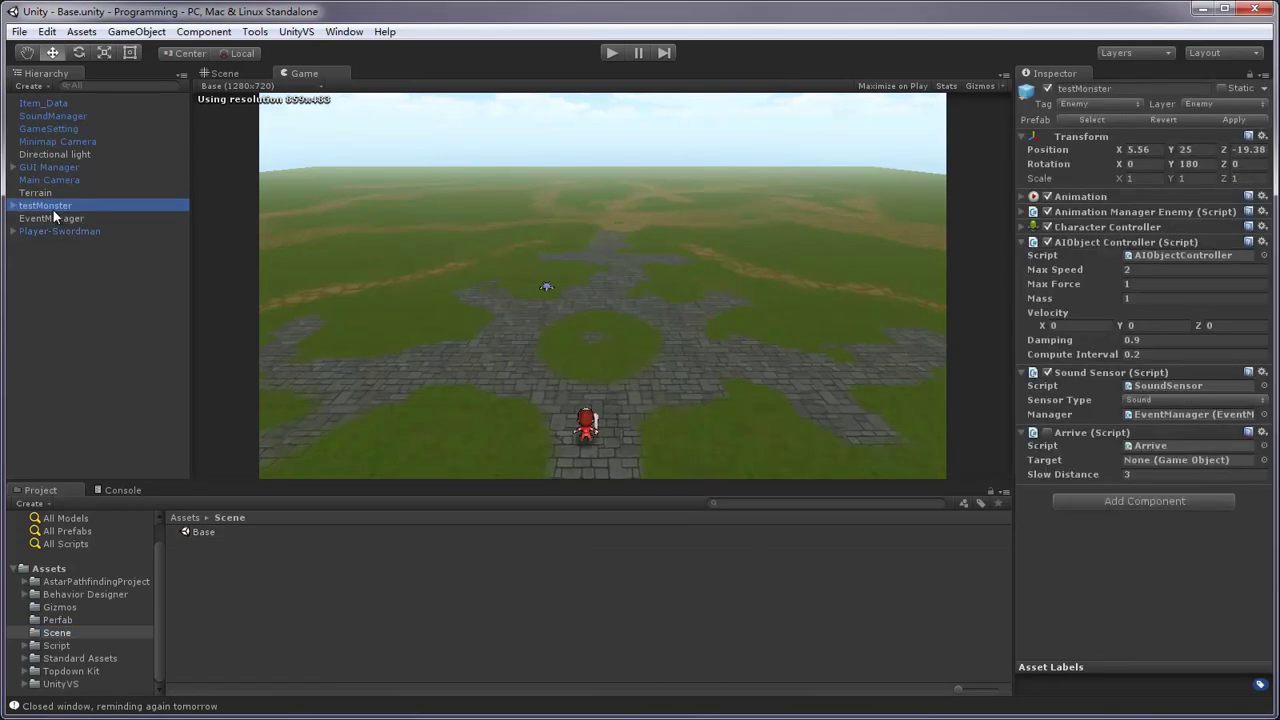
left_click(1225, 105)
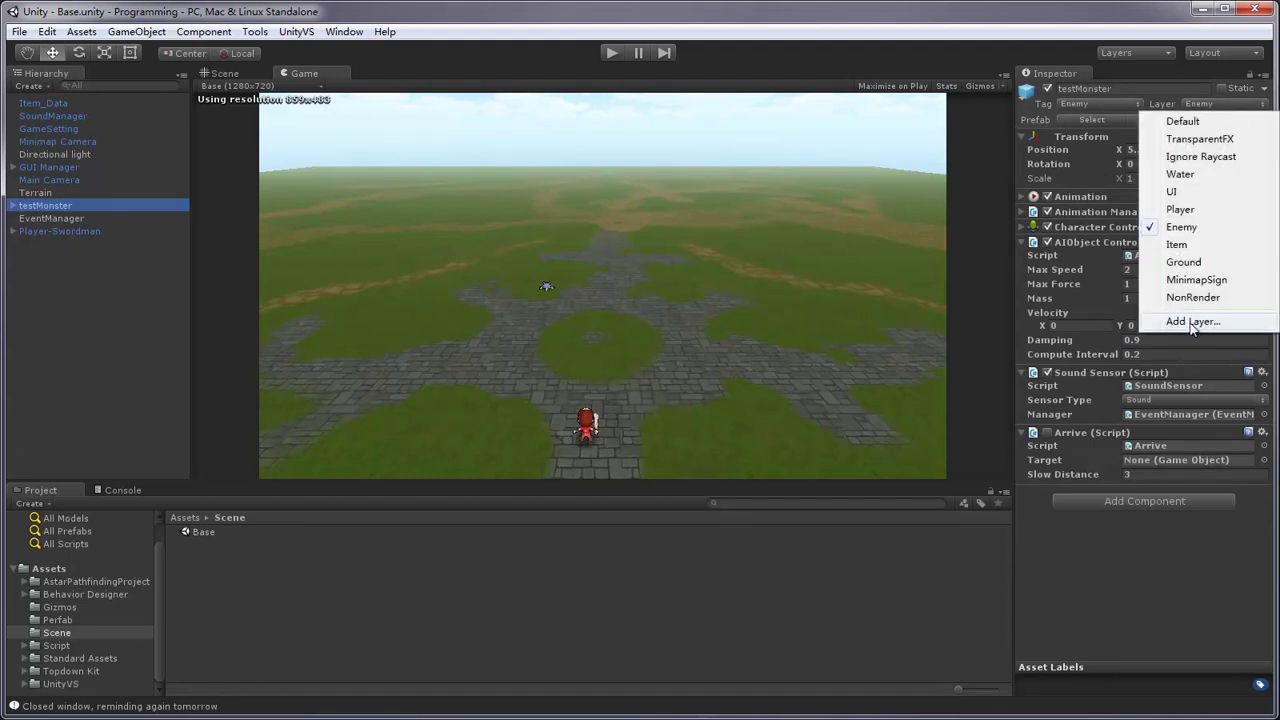
left_click(1192, 322)
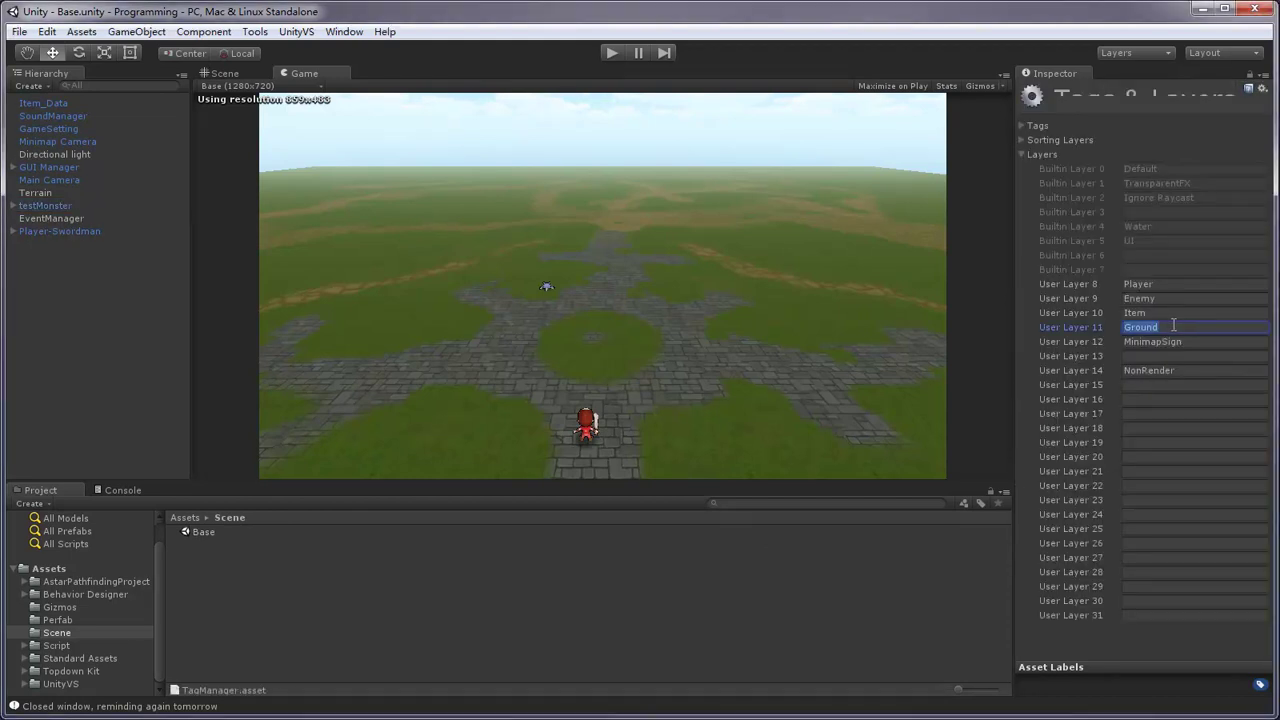
left_click(1163, 387)
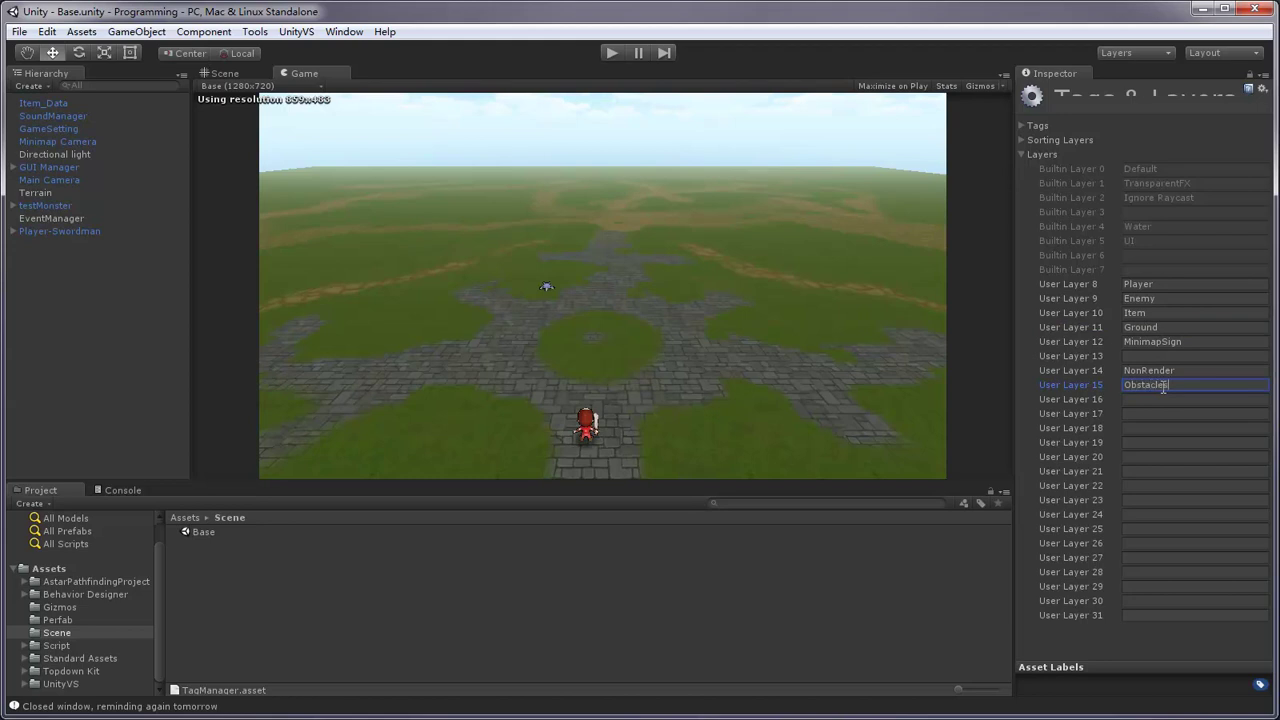
Put the Terrain object on the Ground layer.
left_click(36, 193)
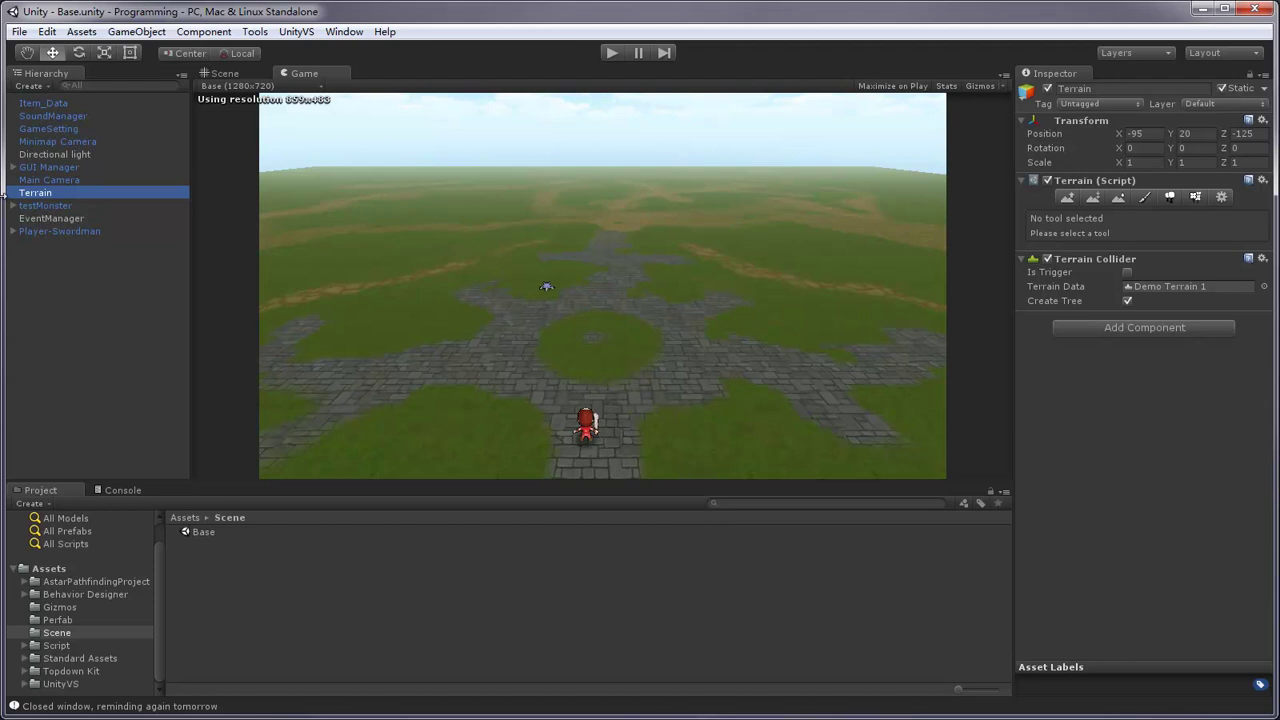
left_click(1222, 103)
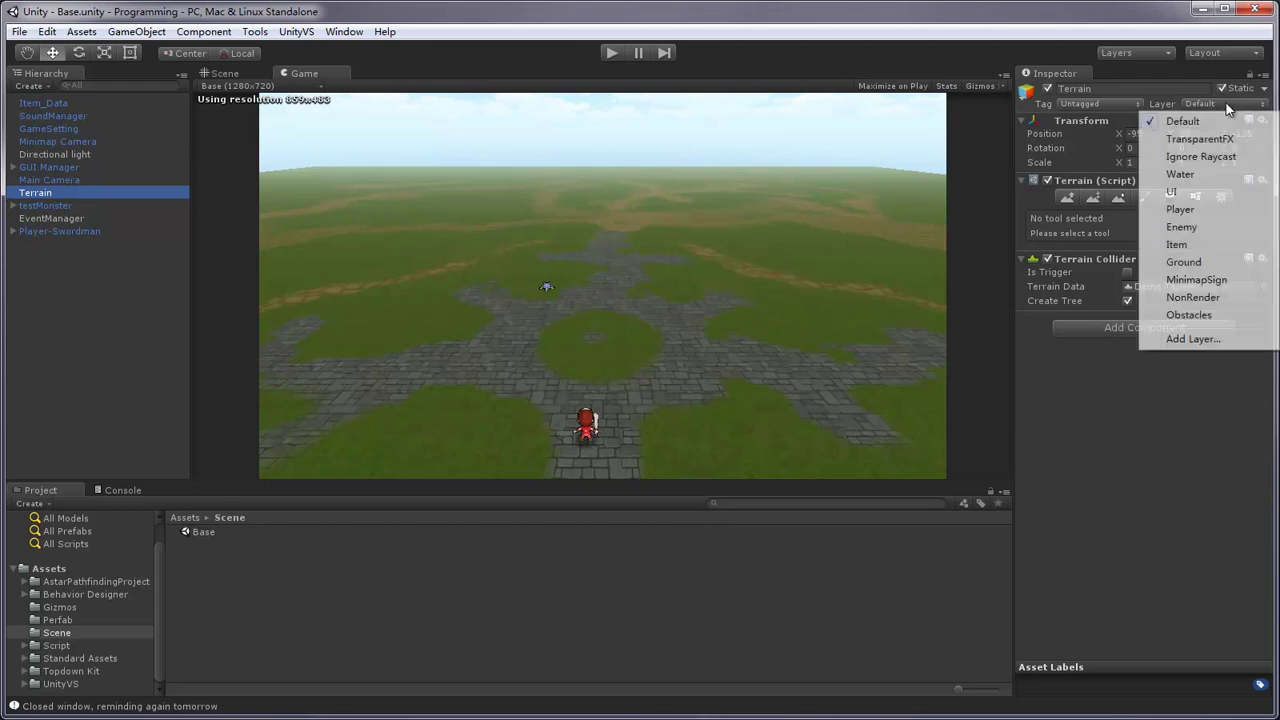
left_click(1184, 262)
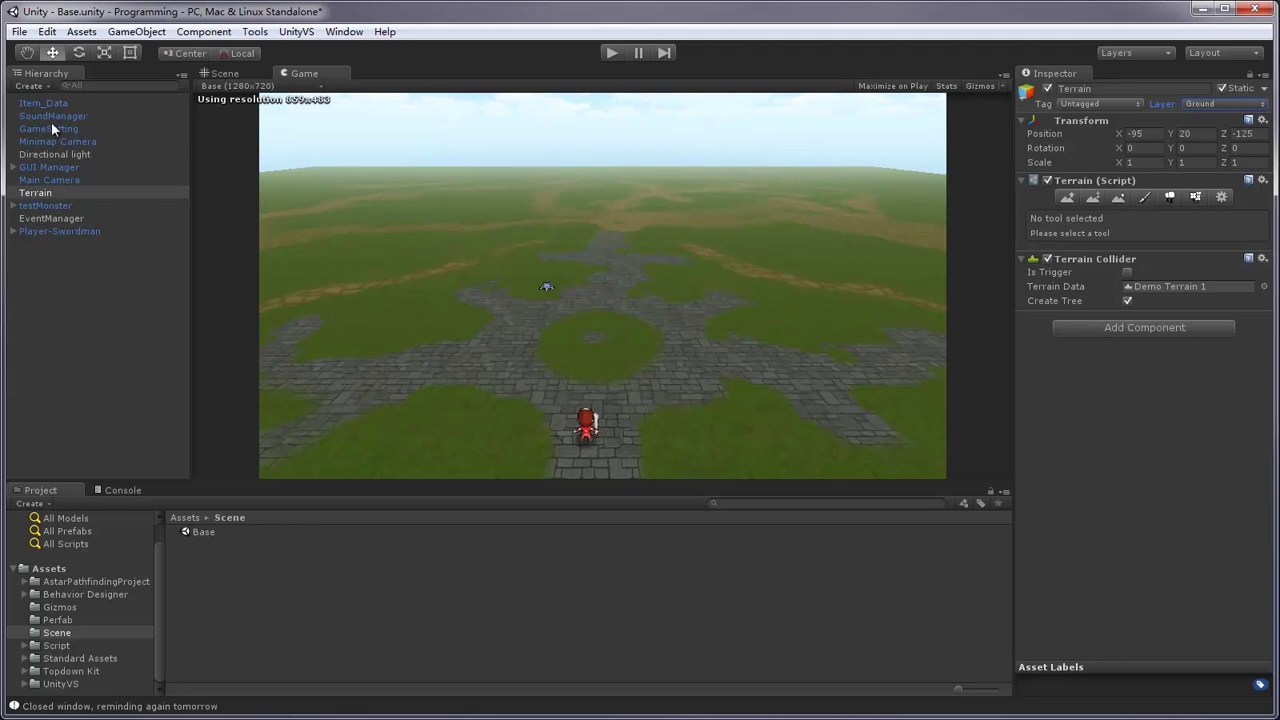
Create a 3D Cube and assign it to the Obstacles layer.
left_click(46, 87)
mouse_move(90, 139)
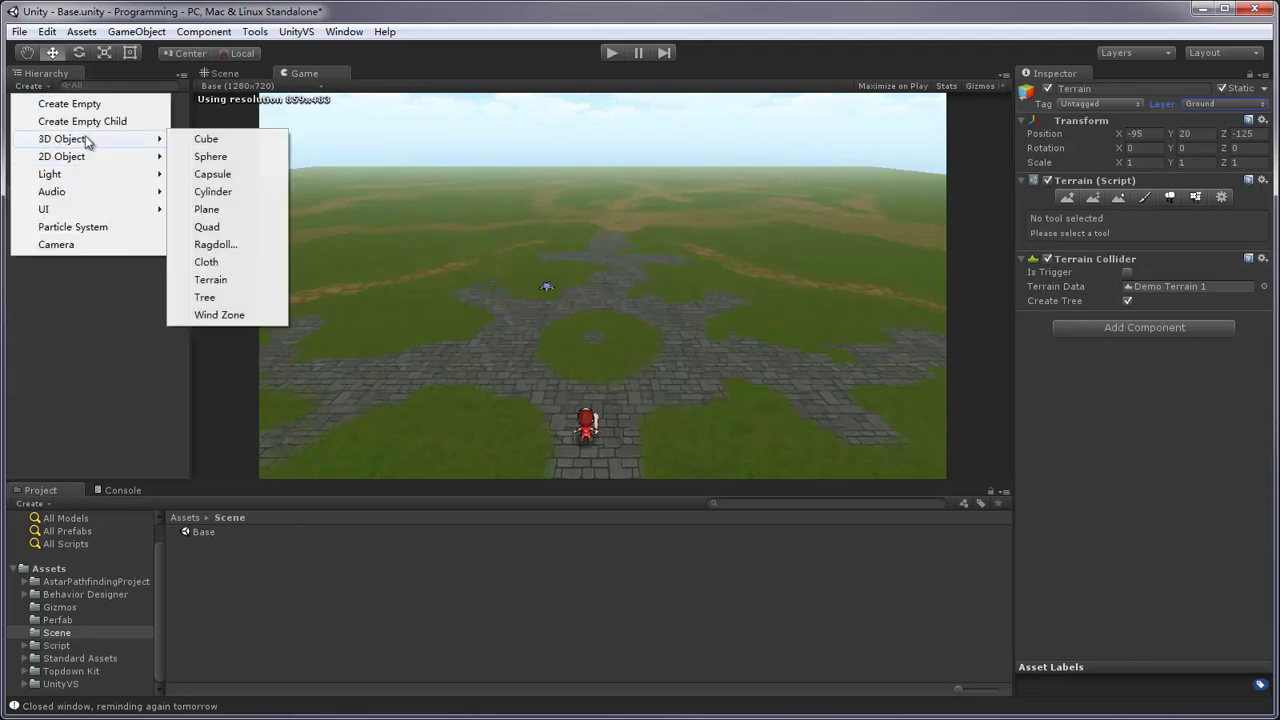
left_click(212, 140)
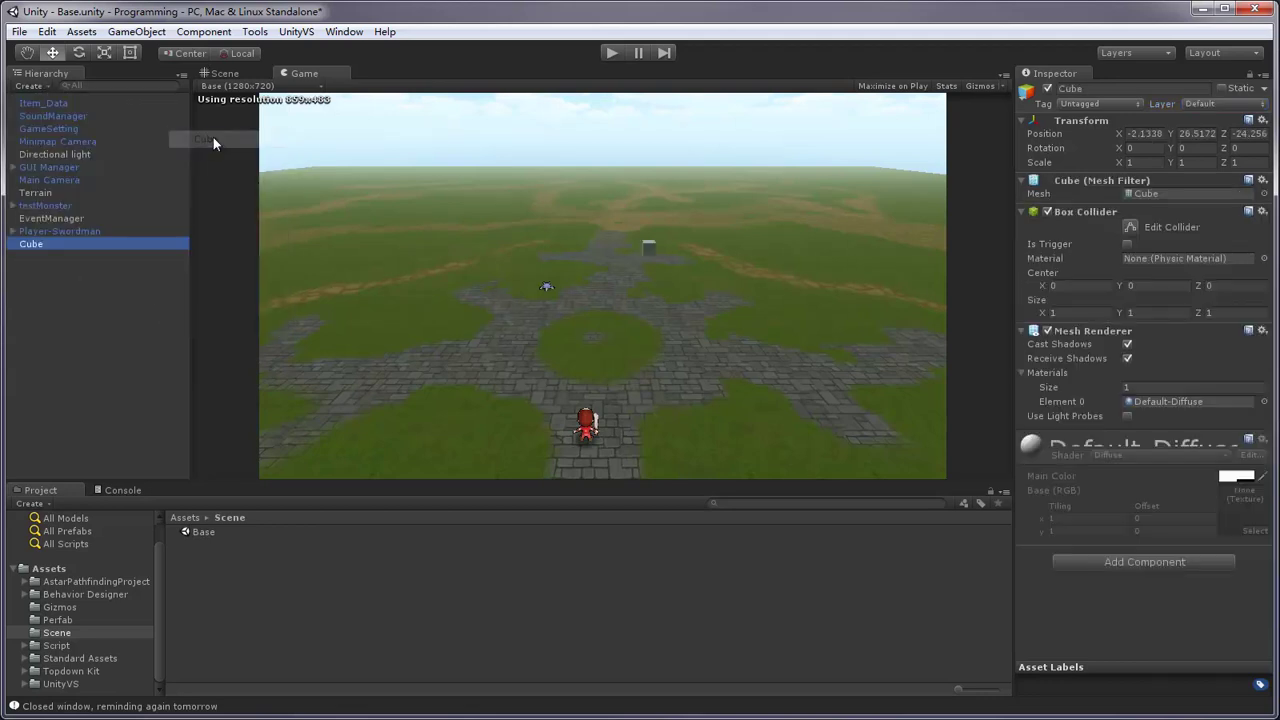
left_click(1215, 105)
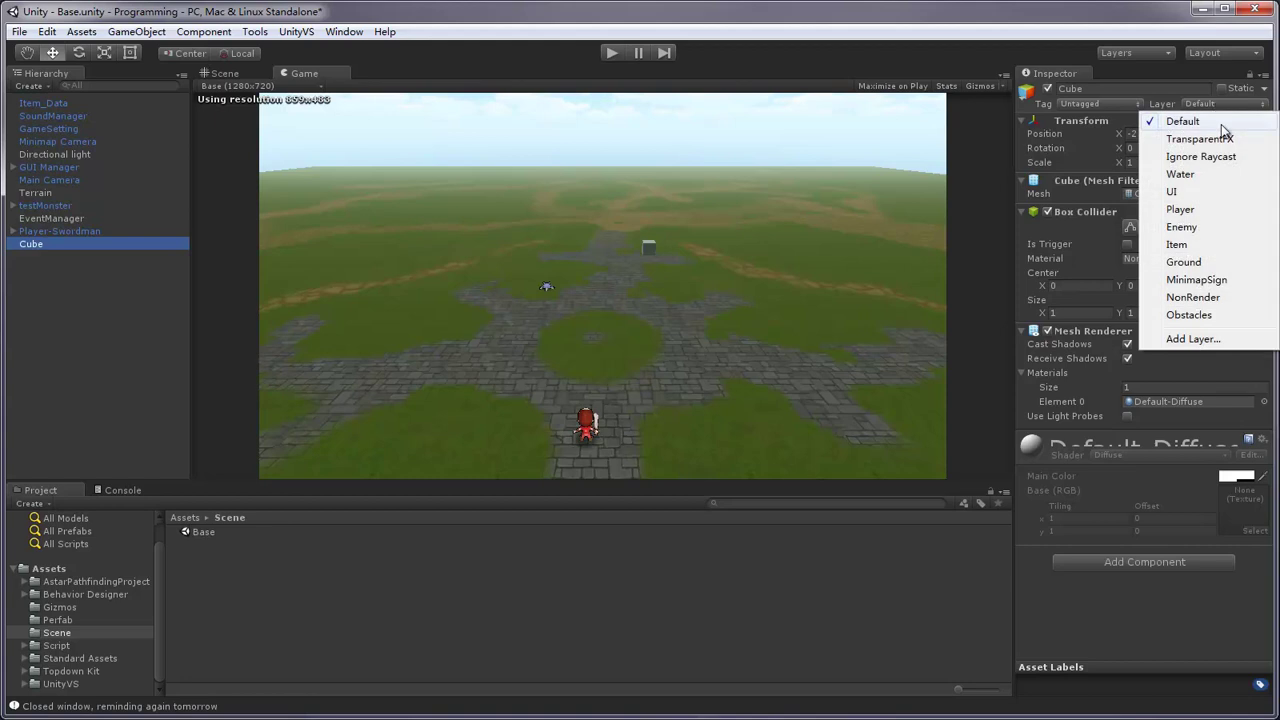
left_click(1207, 316)
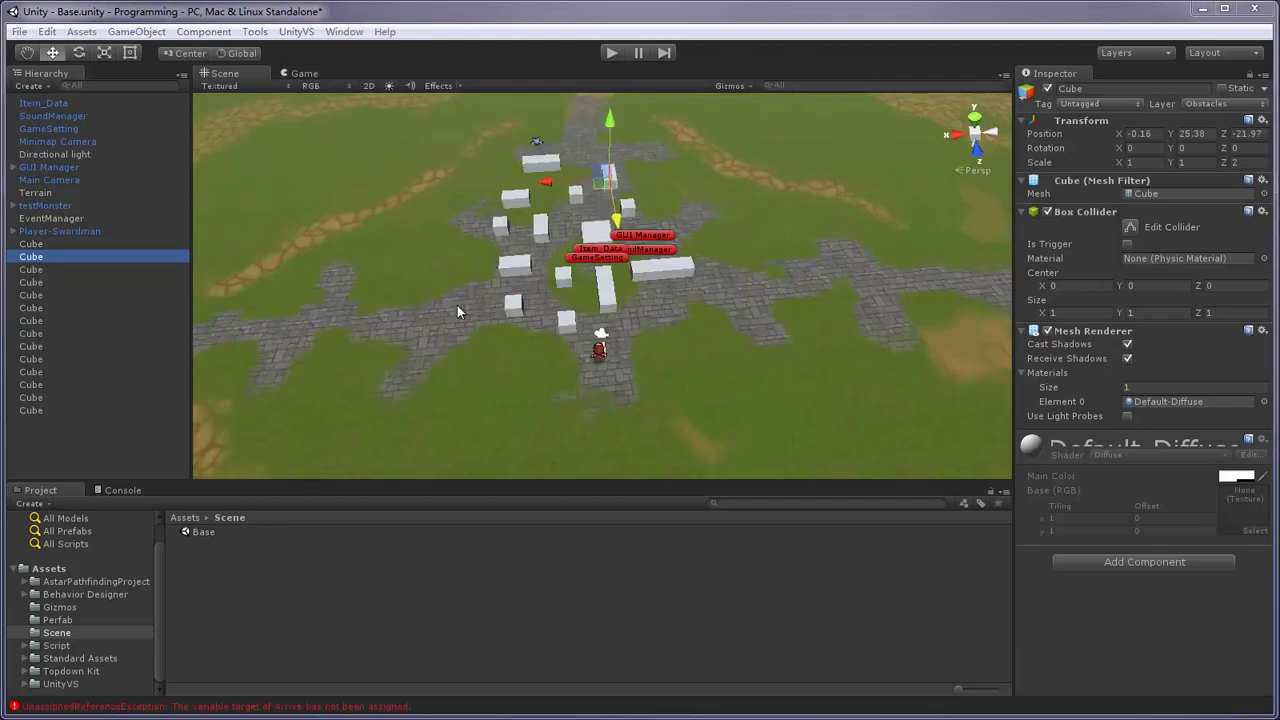
left_click_drag(457, 305, 795, 307, "alt")
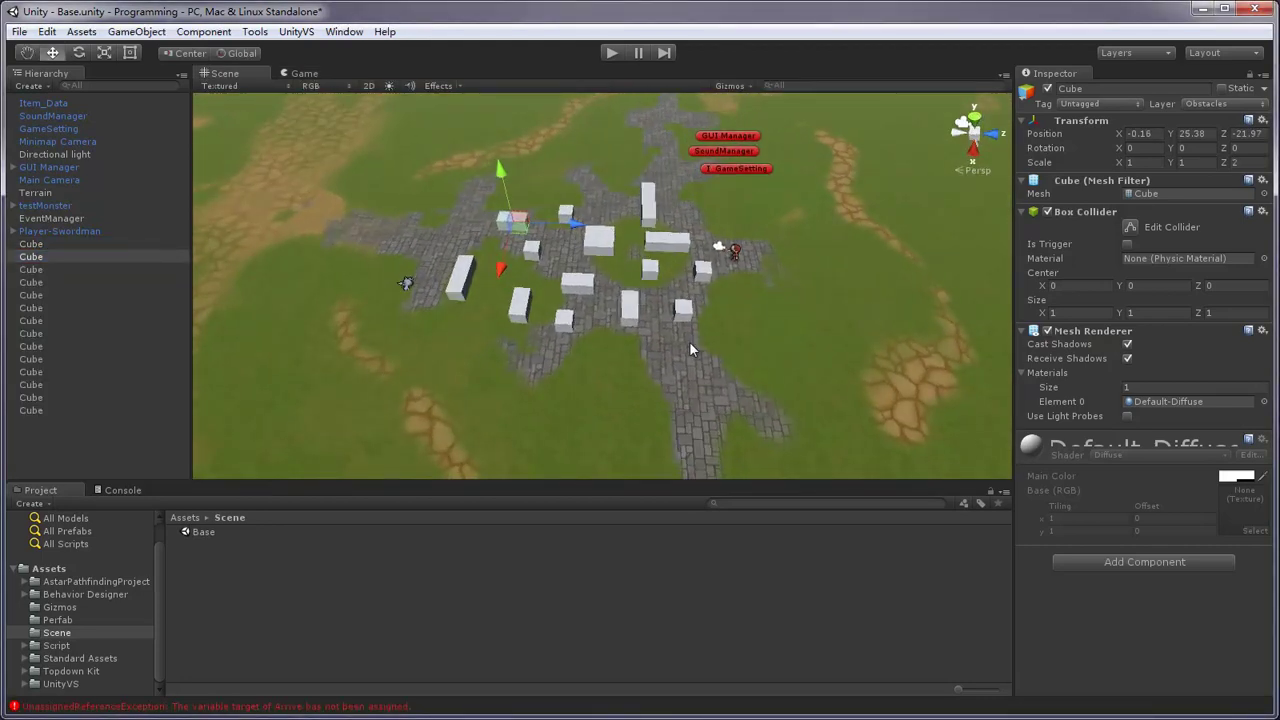
left_click(136, 443)
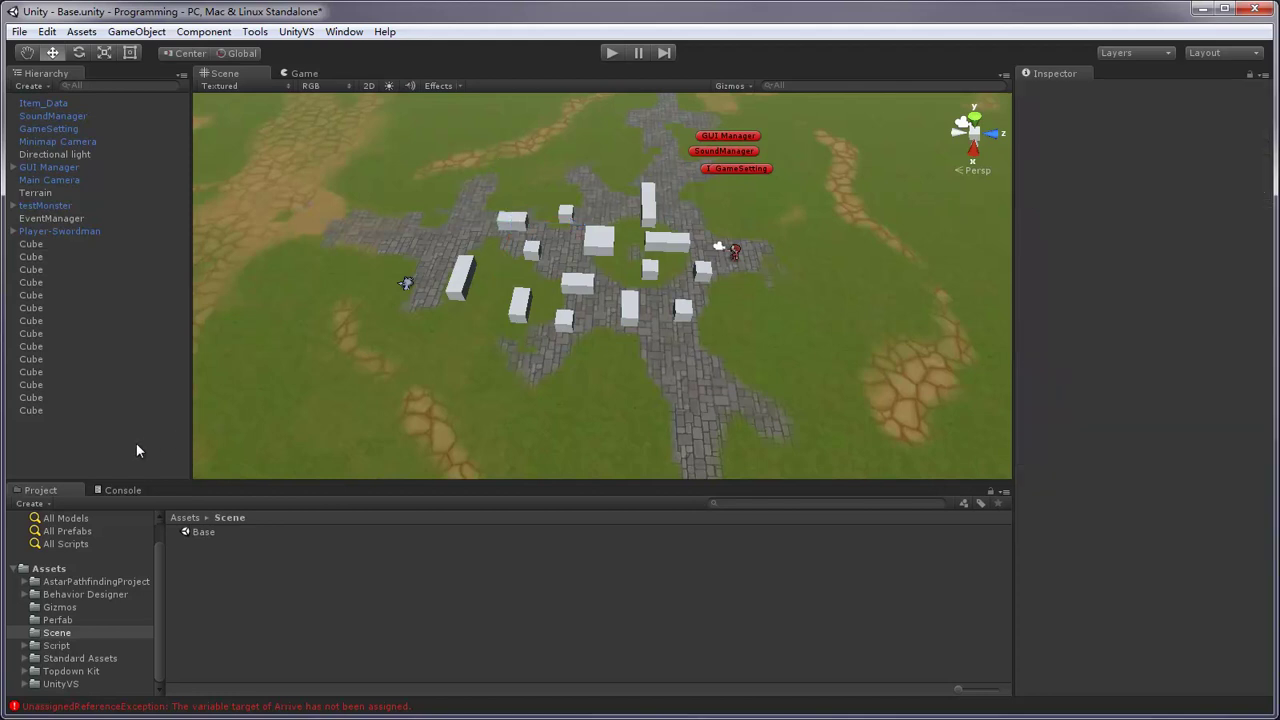
Create an empty GameObject named A*Path.
left_click(30, 86)
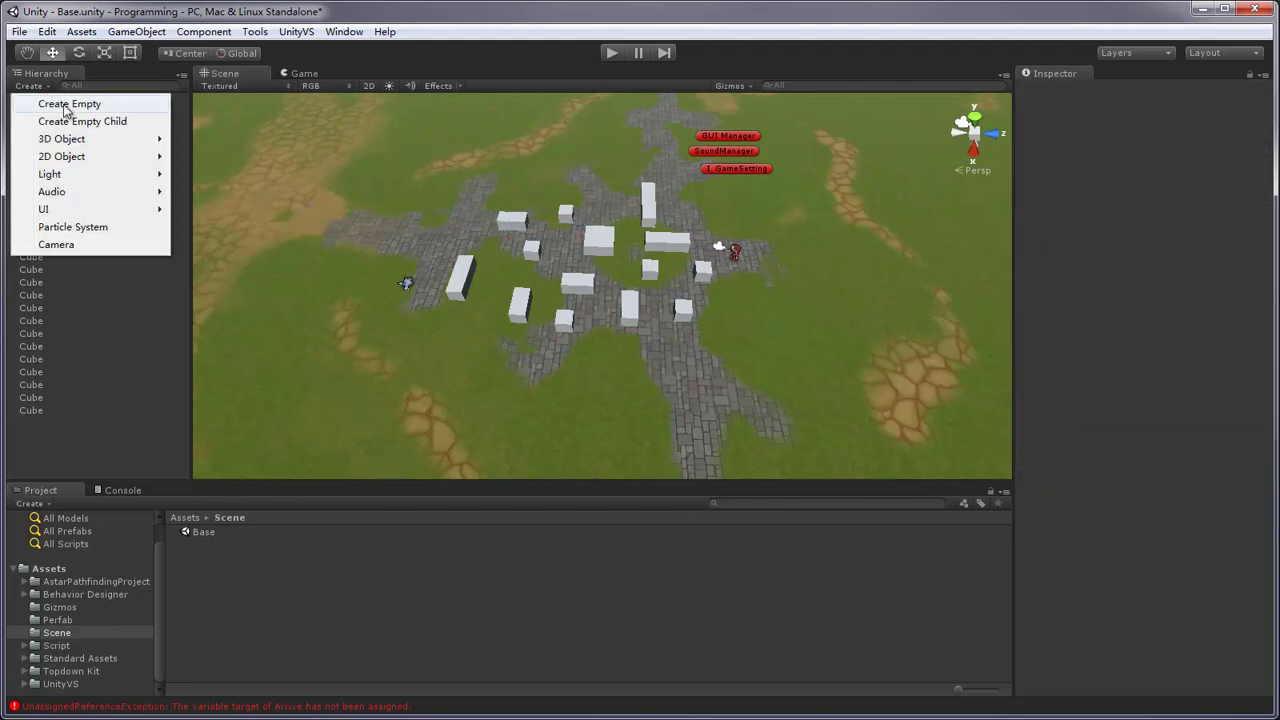
left_click(66, 105)
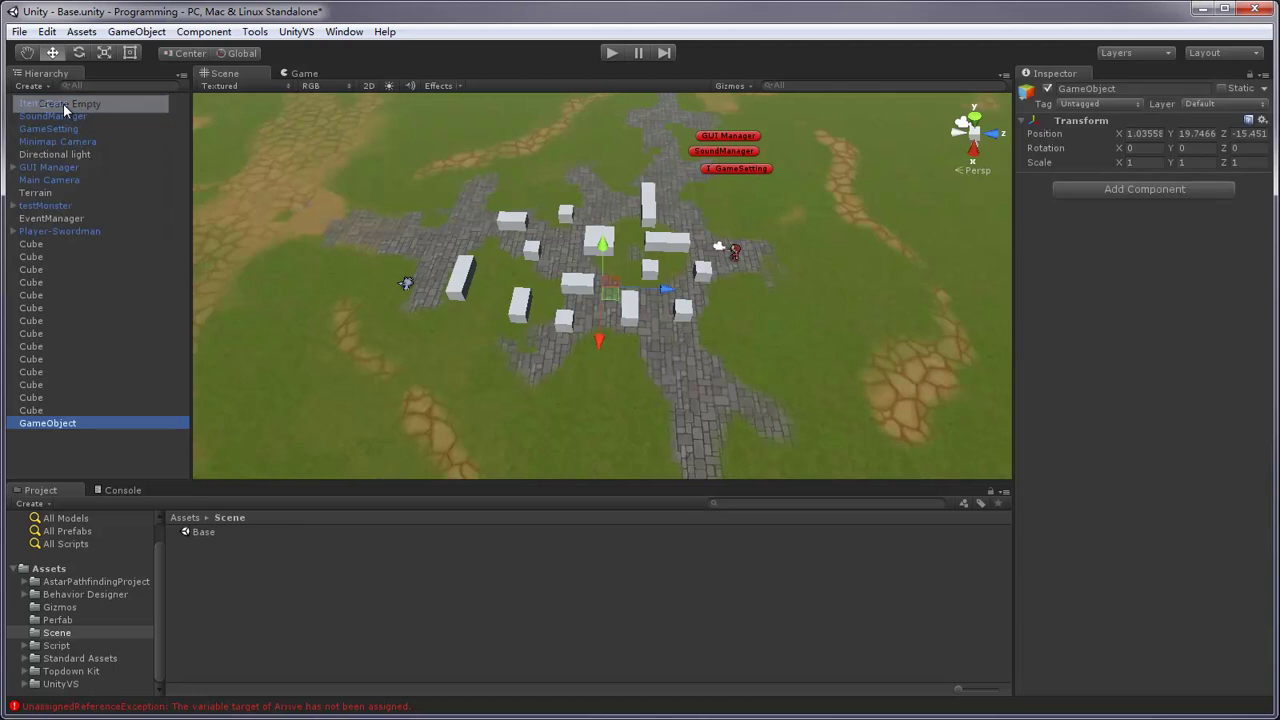
left_click(93, 422)
type("A*")
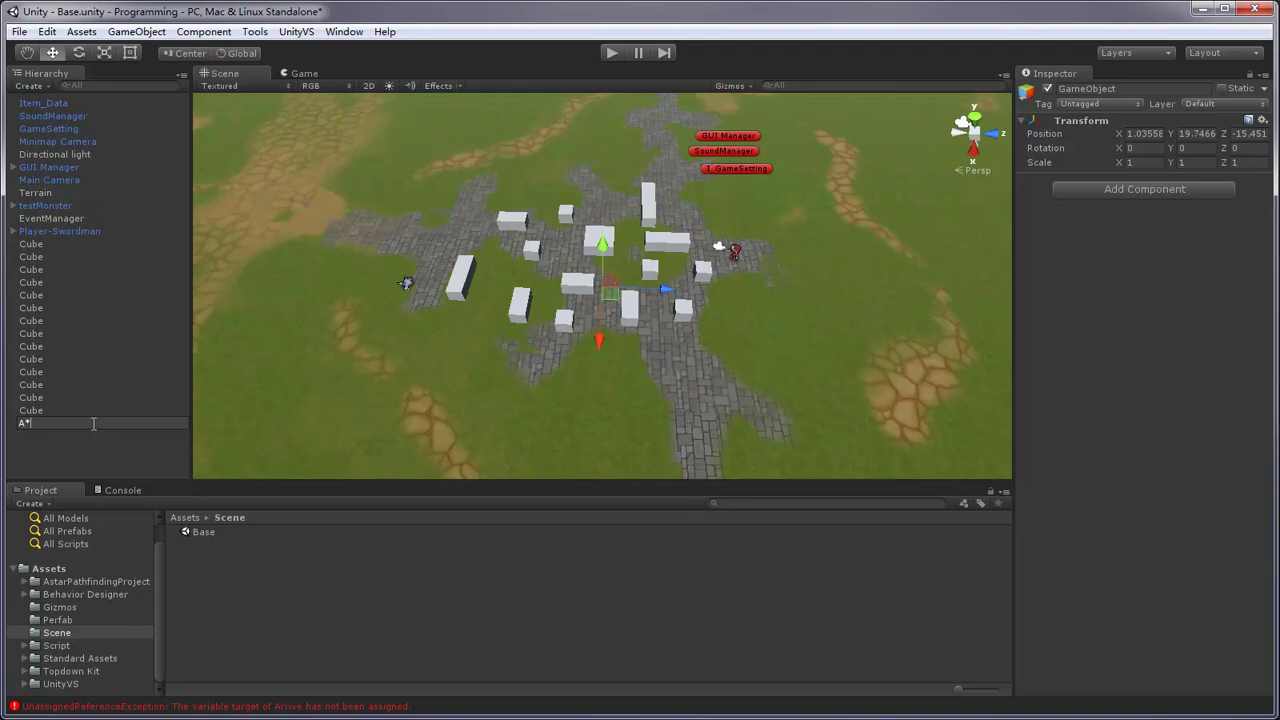
type("Path")
key("Return")
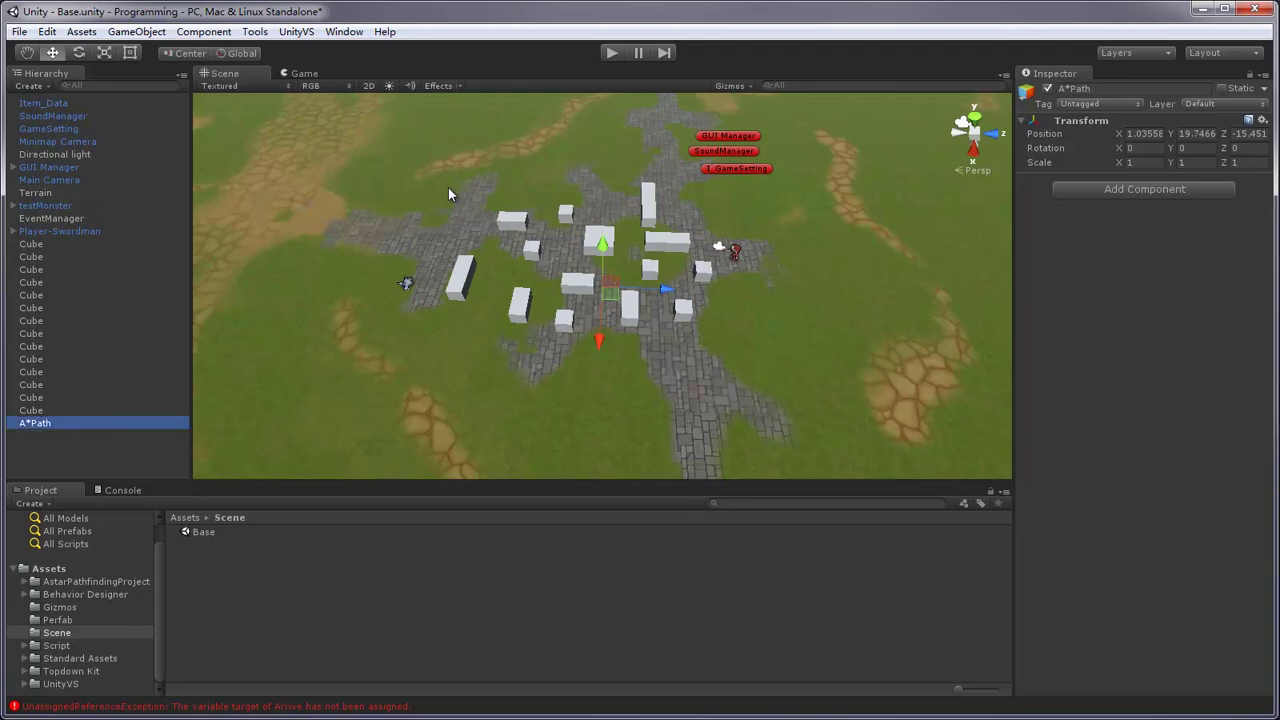
Add the Pathfinding > Pathfinder component to A*Path and expand its Graphs section.
left_click(205, 32)
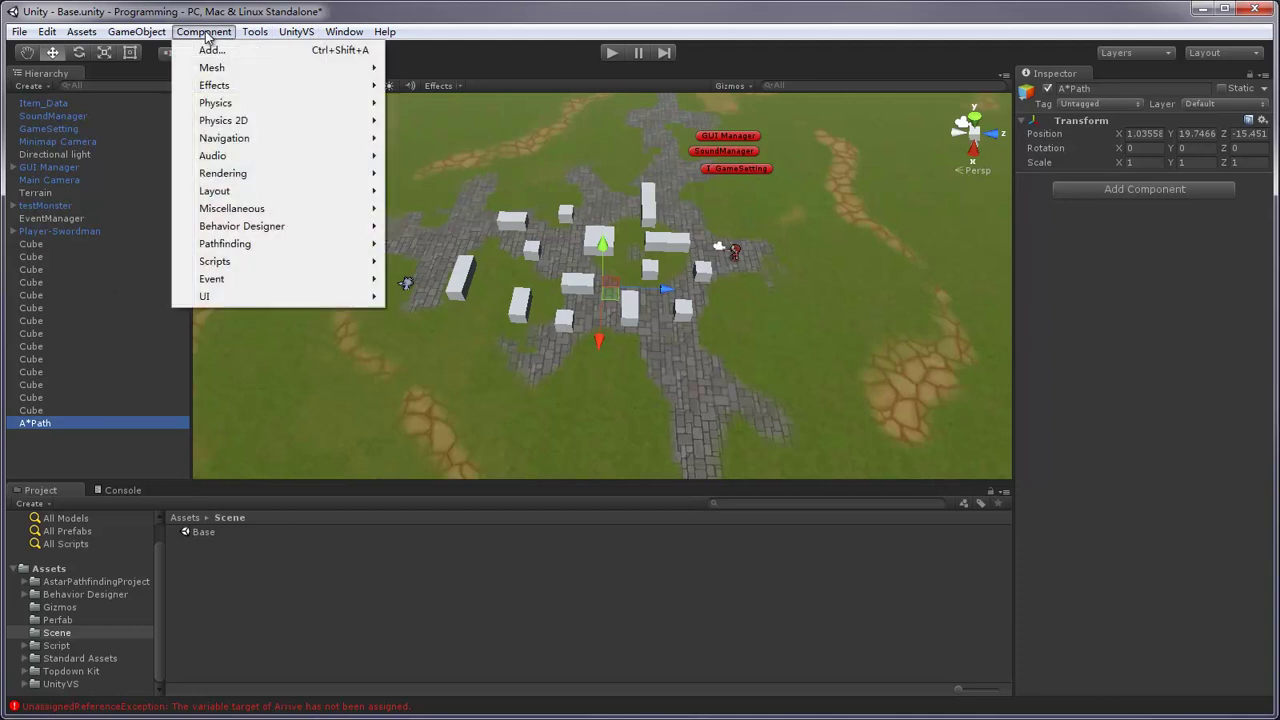
mouse_move(245, 250)
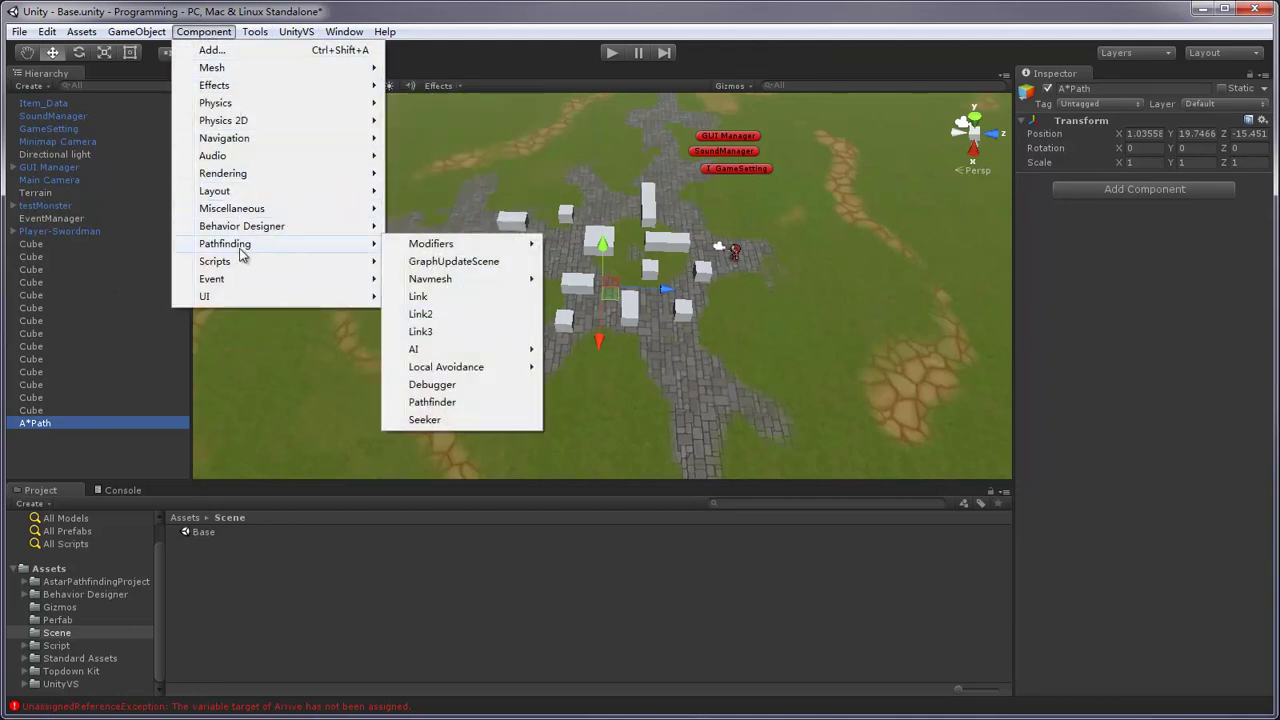
left_click(449, 403)
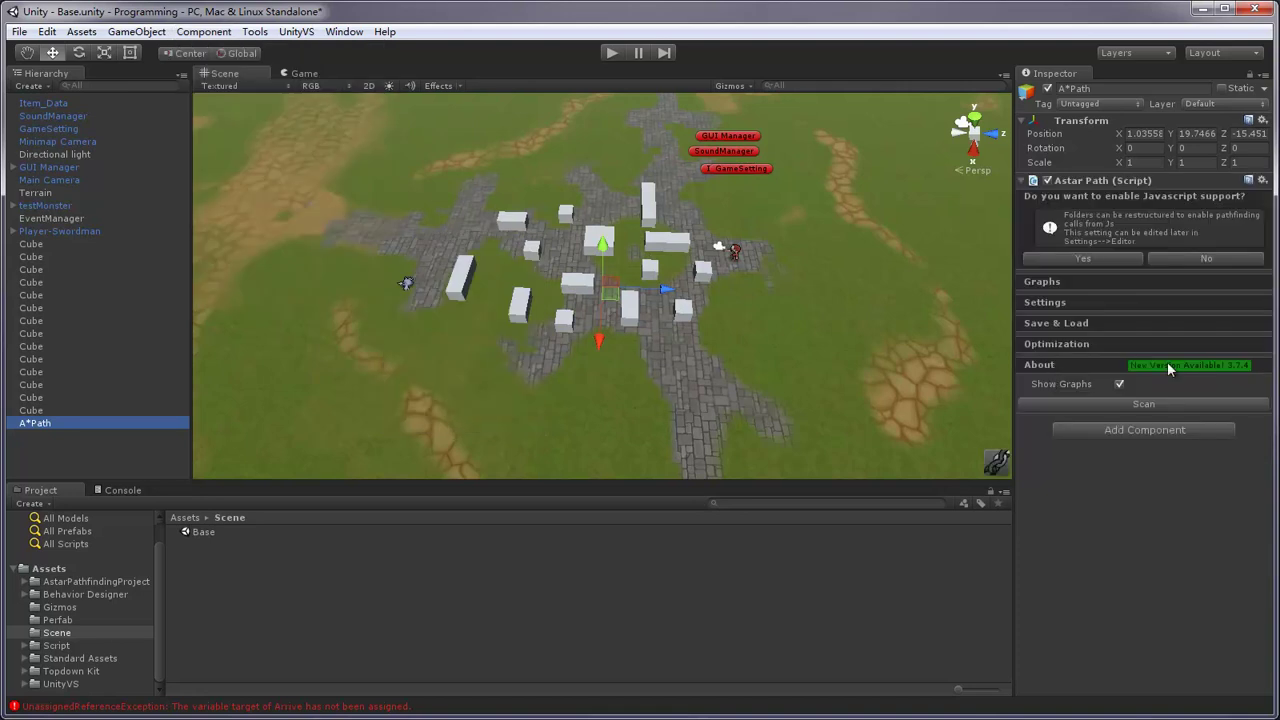
left_click(1208, 259)
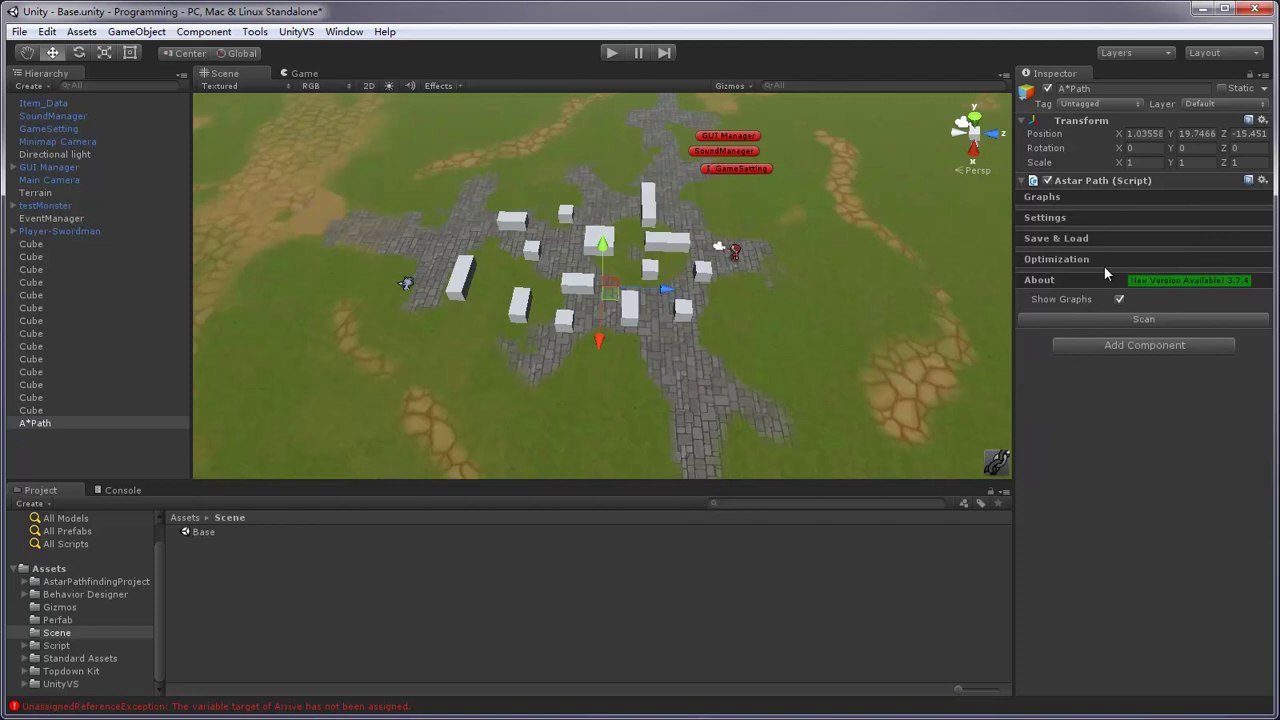
left_click(1110, 197)
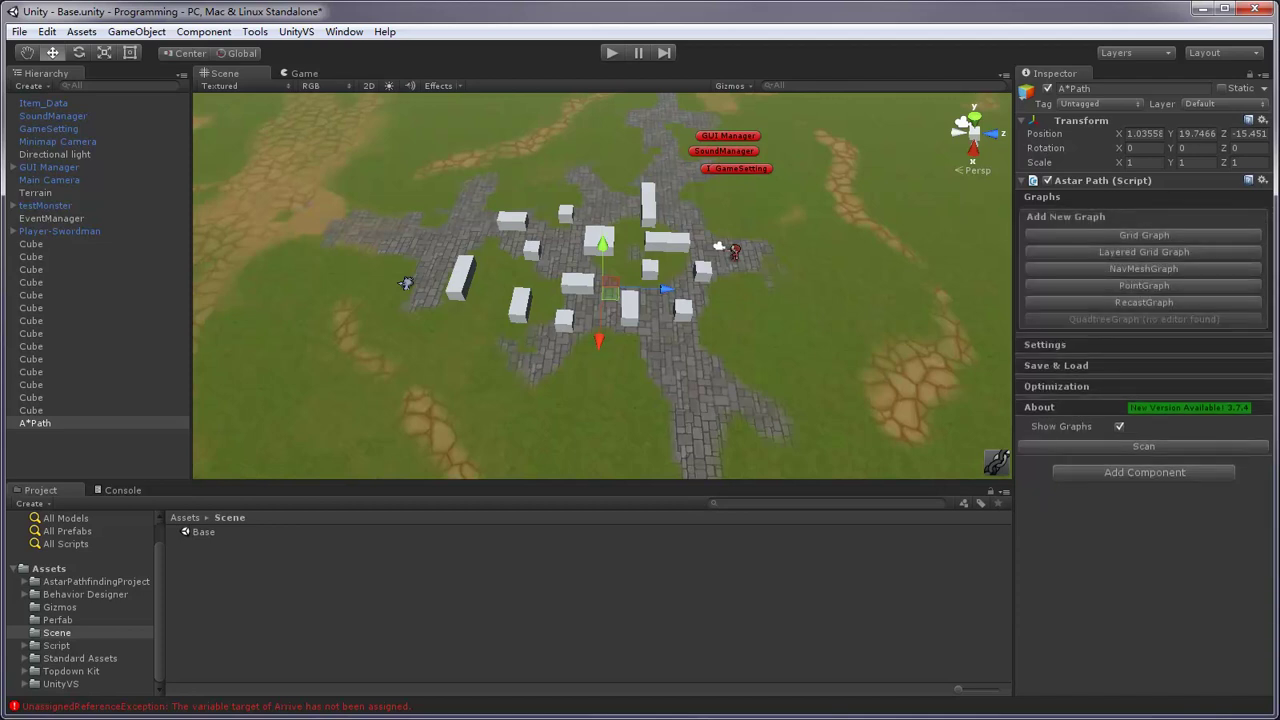
left_click(1110, 197)
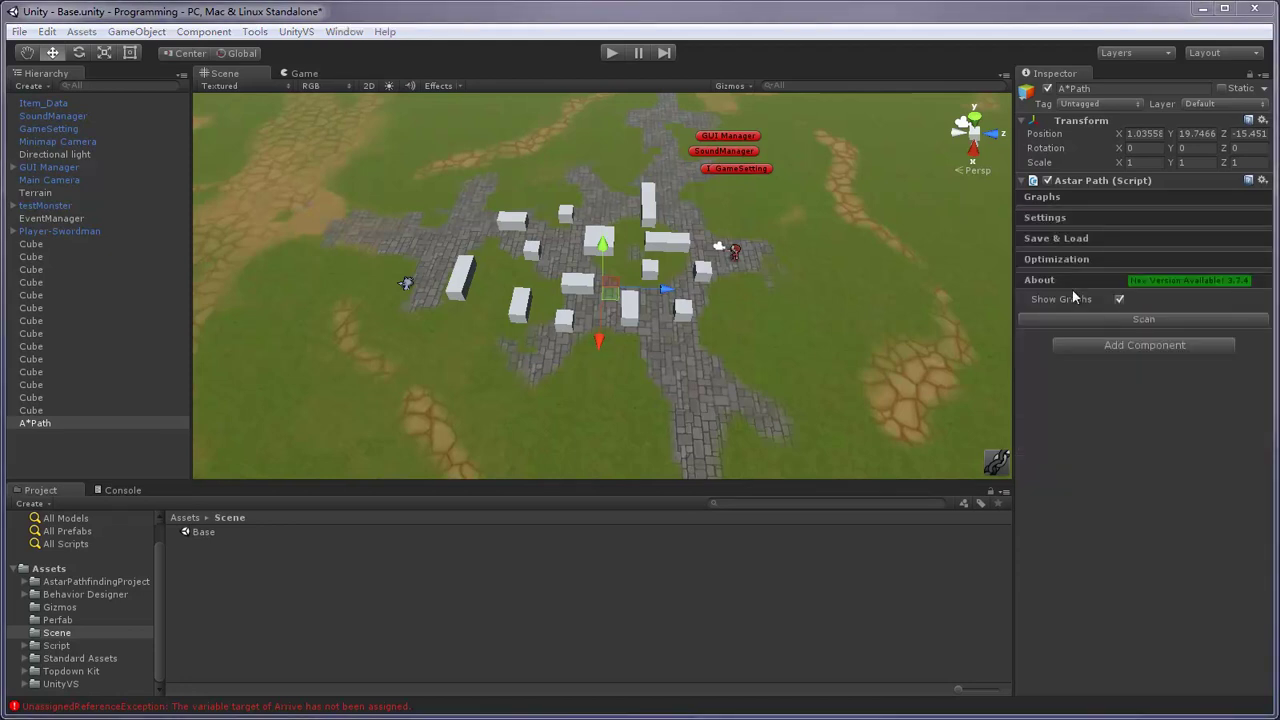
left_click(1077, 196)
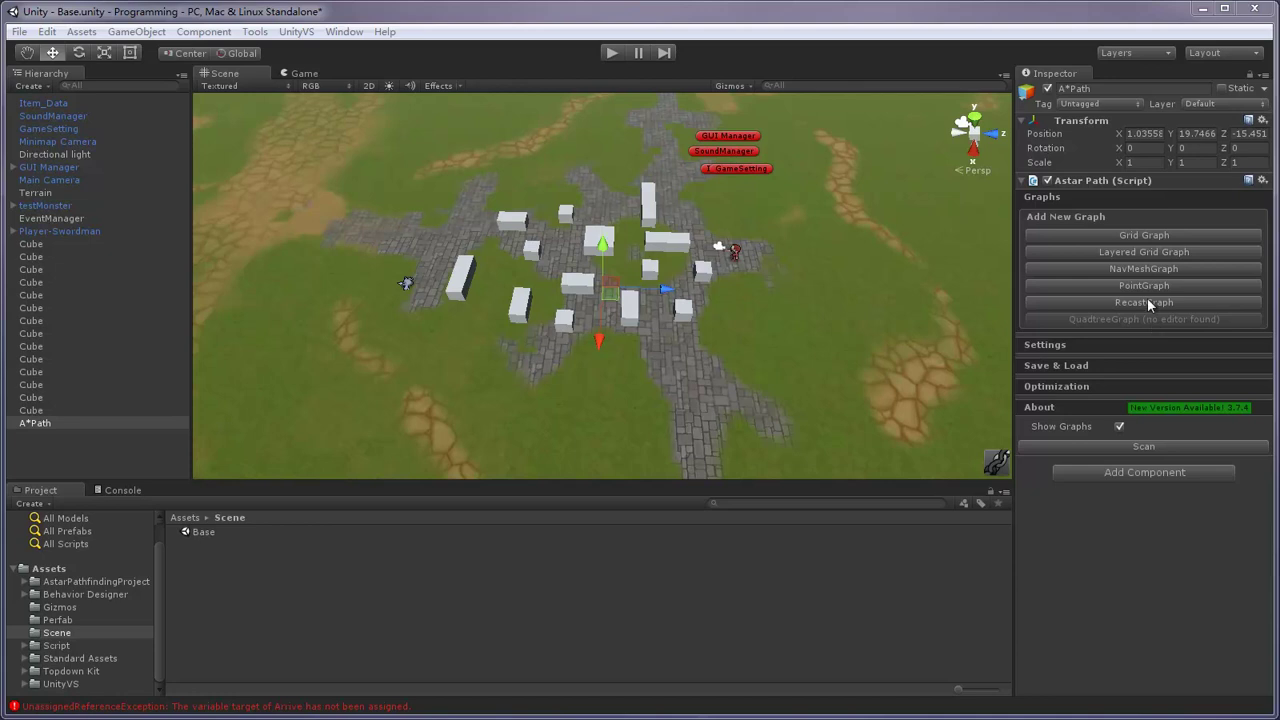
Add a RecastGraph to the Astar Path component and set it to Use Tiles.
left_click(1147, 300)
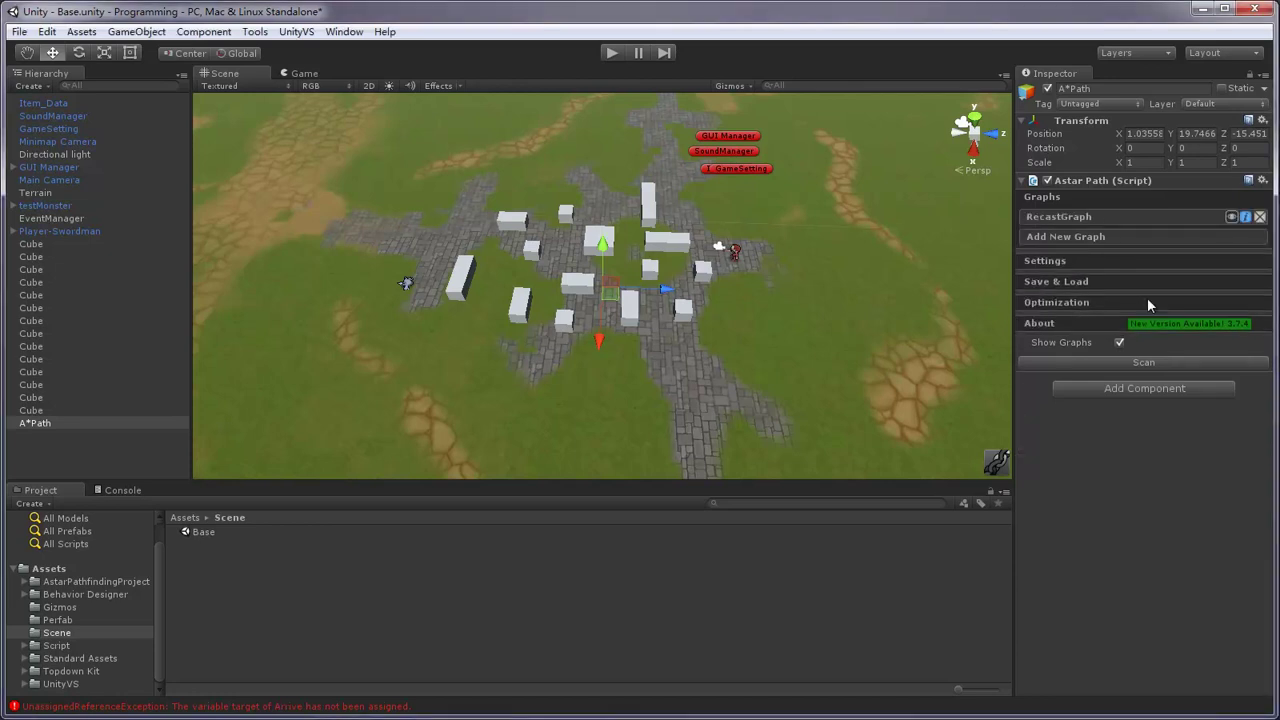
left_click(1119, 217)
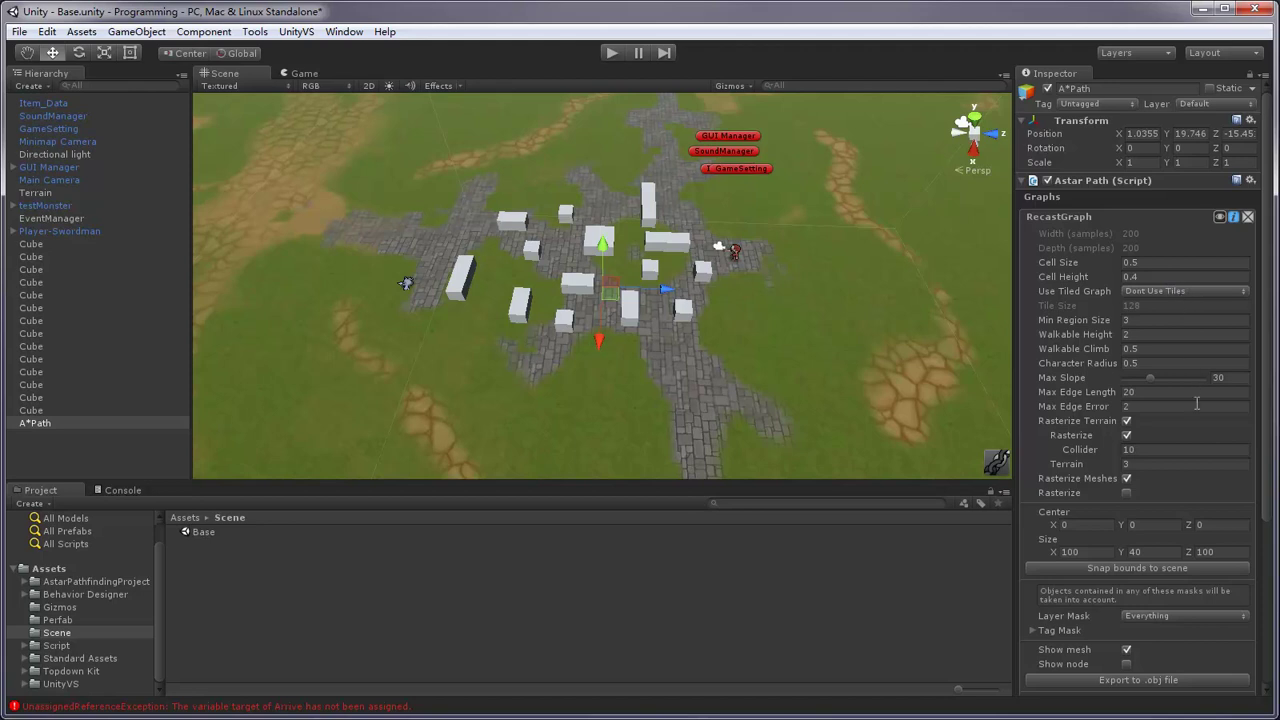
left_click(1173, 292)
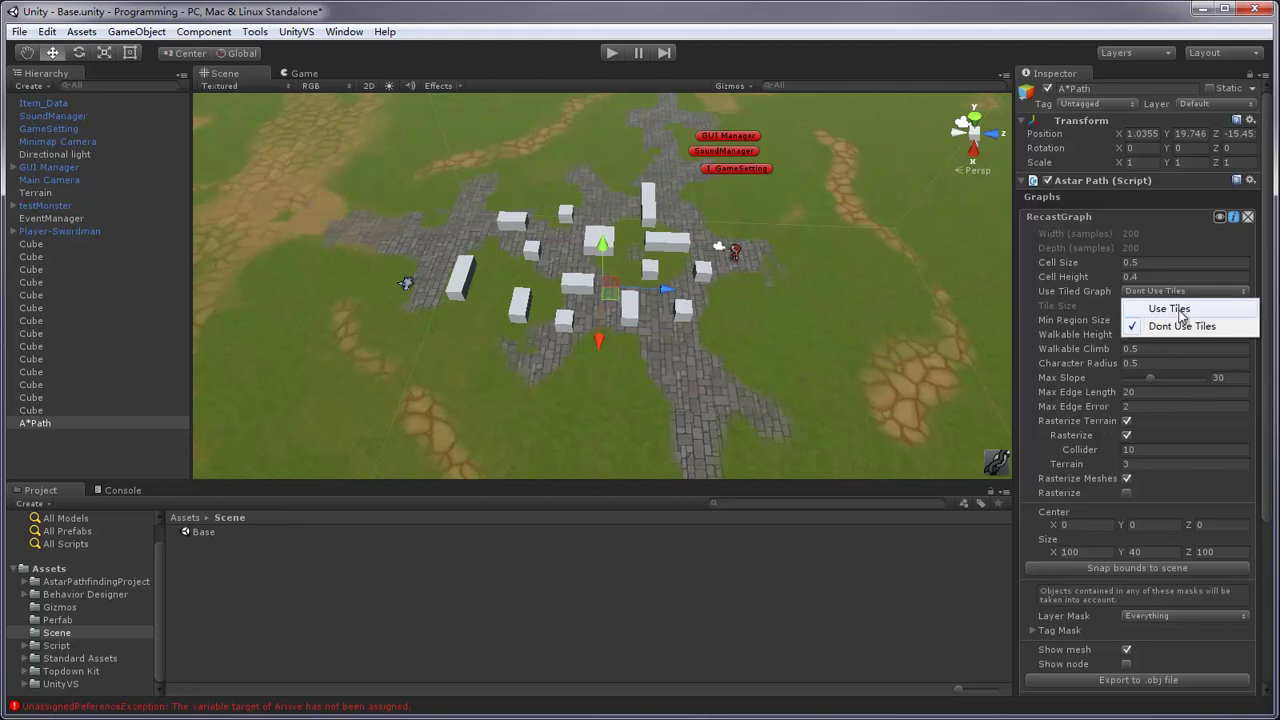
left_click(1170, 309)
Raise the graph bounds centre Y to 27.62 and set bounds size Y to 10.
scroll(825, 323, "down", 2)
scroll(825, 323, "down", 3)
scroll(825, 322, "down", 2)
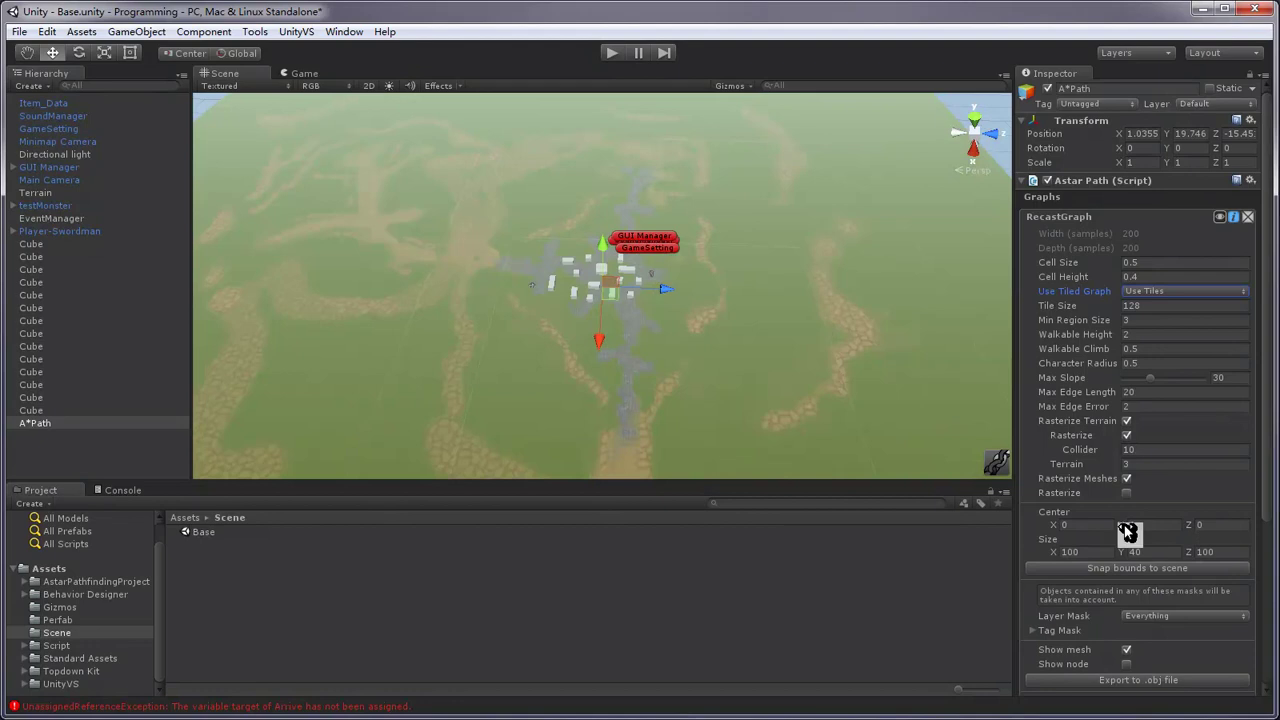
mouse_move(1127, 532)
left_mouse_down()
mouse_move(182, 533)
mouse_move(541, 512)
mouse_move(630, 227)
left_mouse_up()
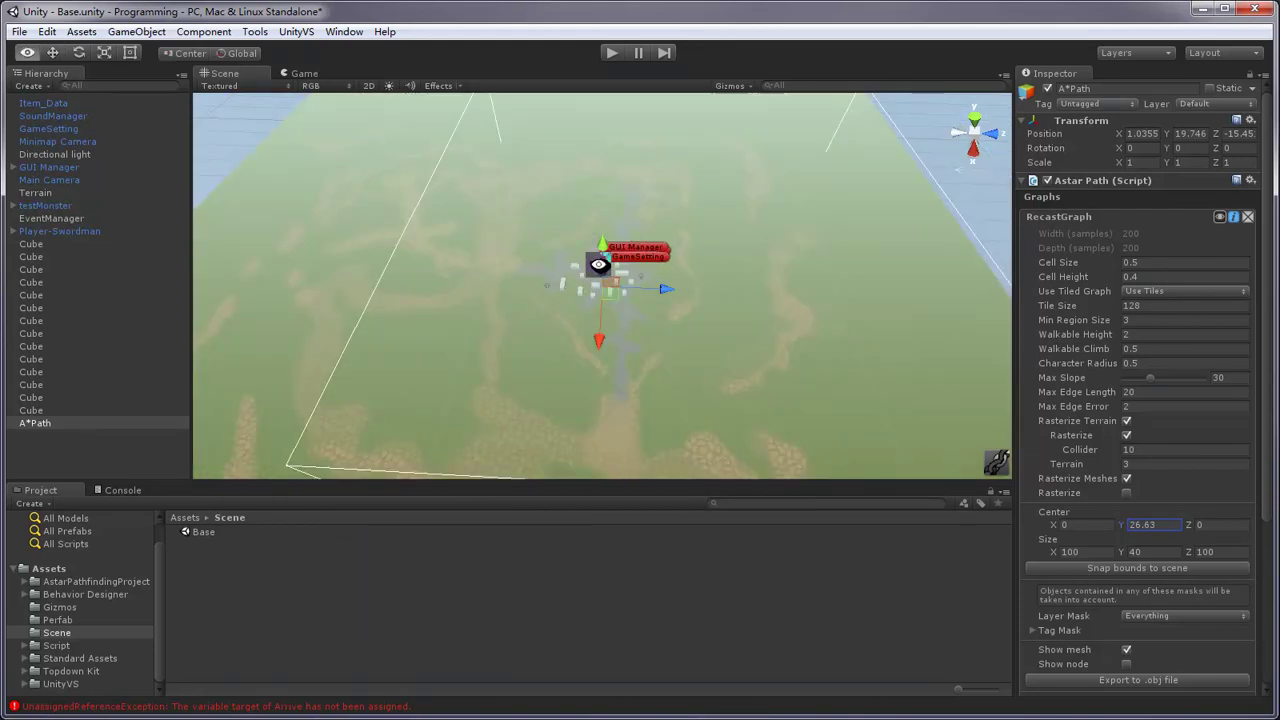
left_click_drag(594, 266, 745, 187, "alt")
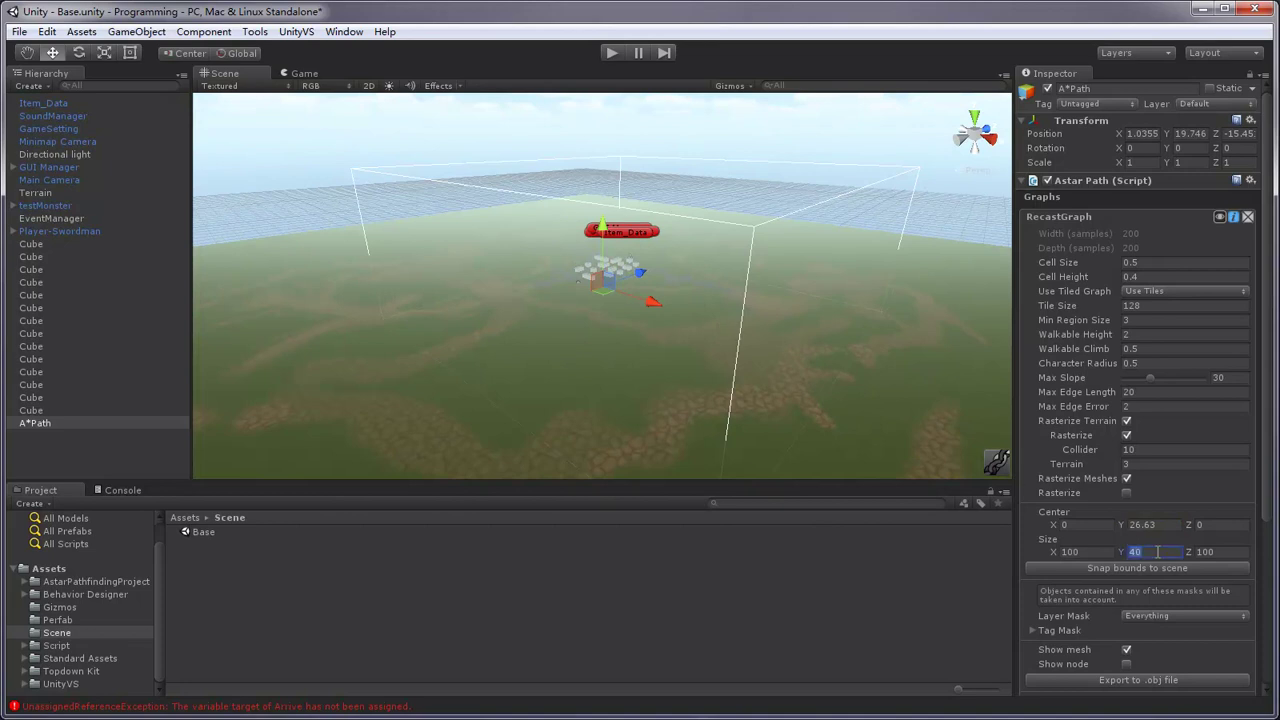
type("10")
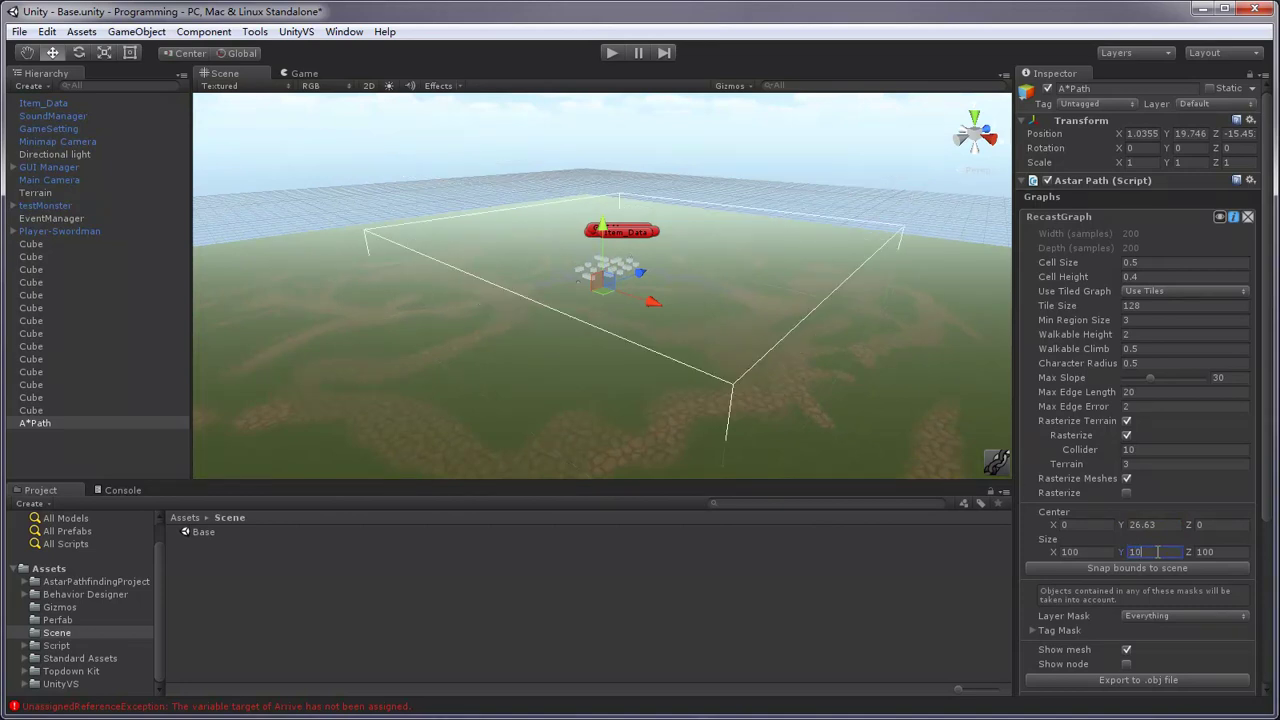
left_click_drag(1129, 524, 1152, 528)
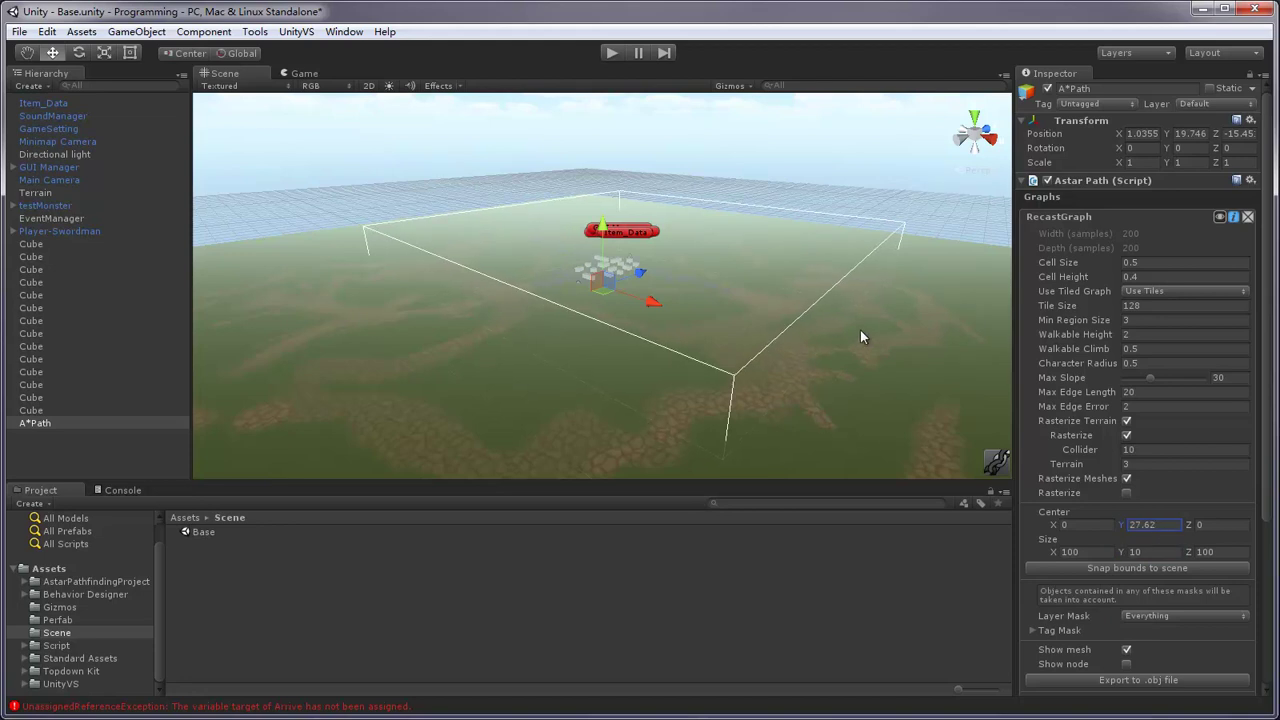
scroll(1165, 445, "down", 5)
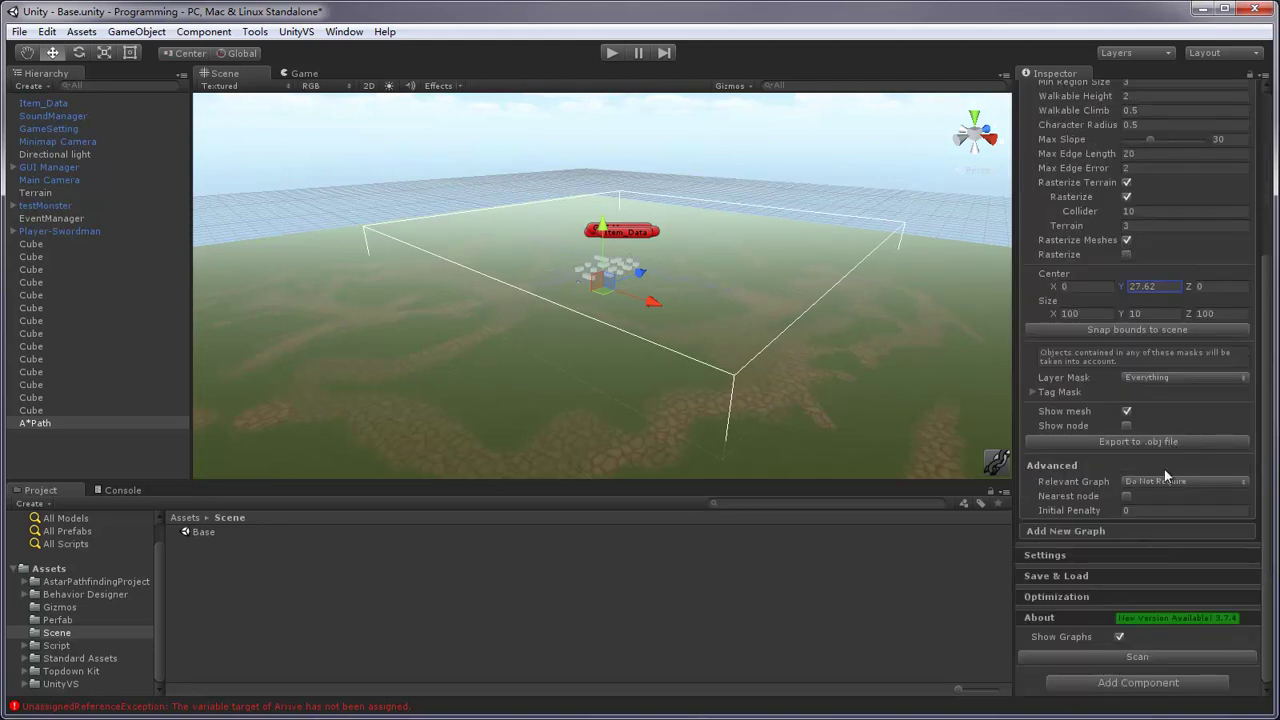
Scan the recast graph and view the generated navmesh from above.
left_click(1149, 658)
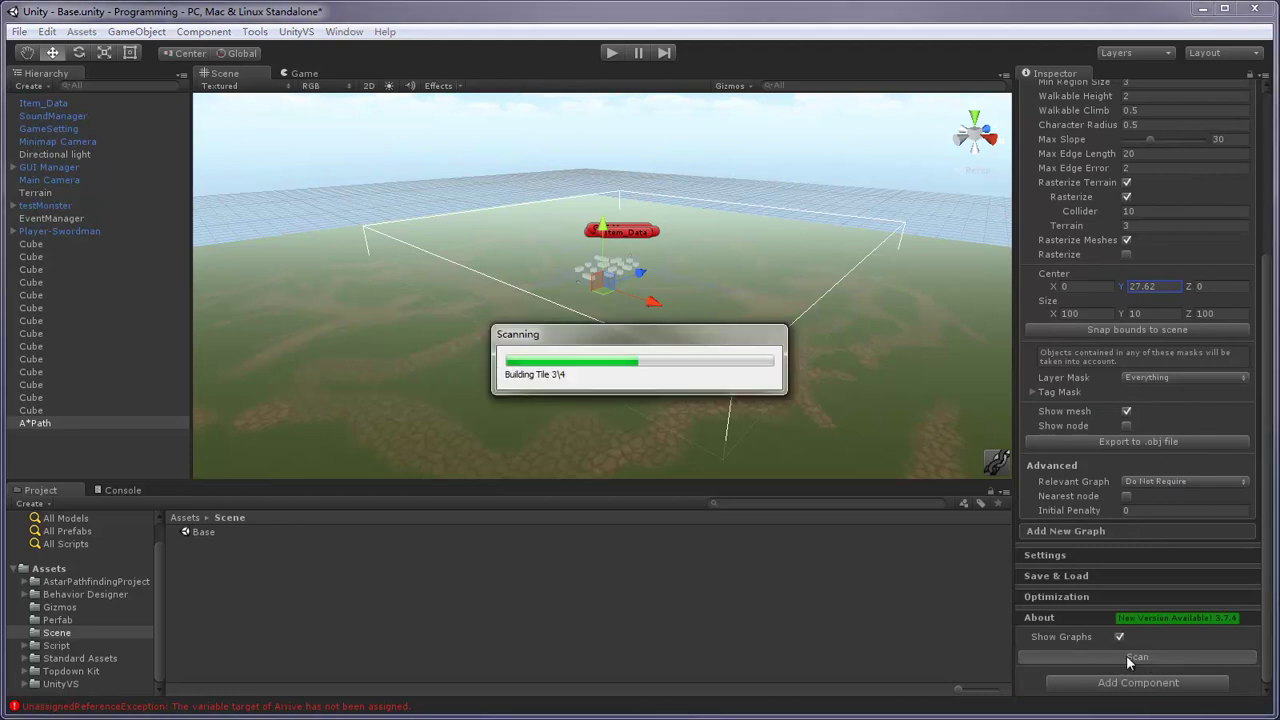
left_click_drag(814, 337, 587, 445, "alt")
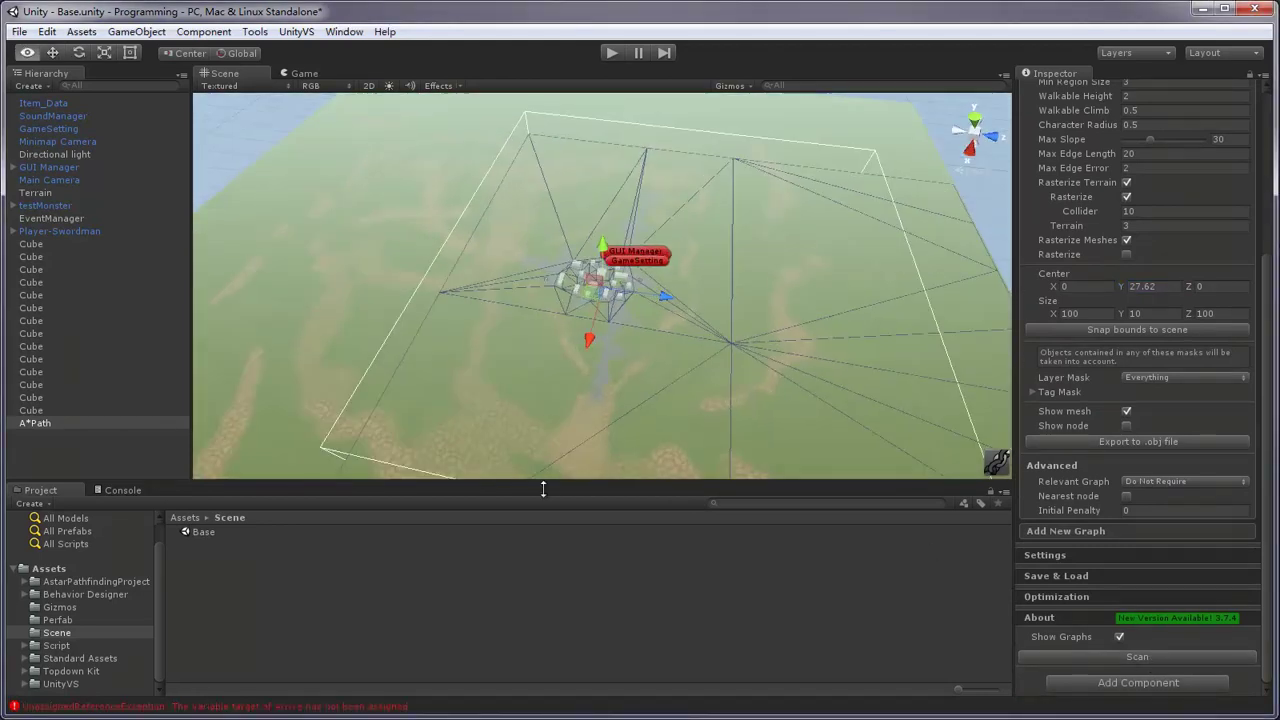
scroll(634, 277, "up", 6)
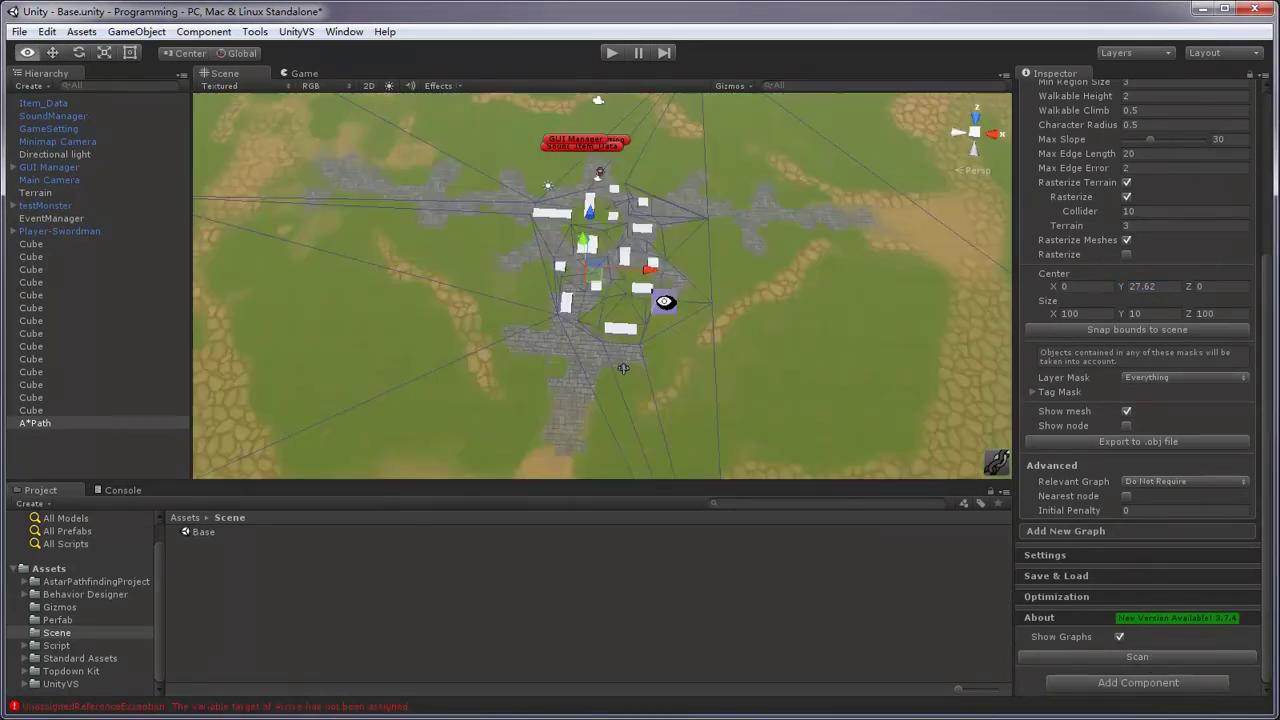
Check the Terrain's settings (position -95, 20, -125, Ground layer), then select testMonster.
left_click(663, 300)
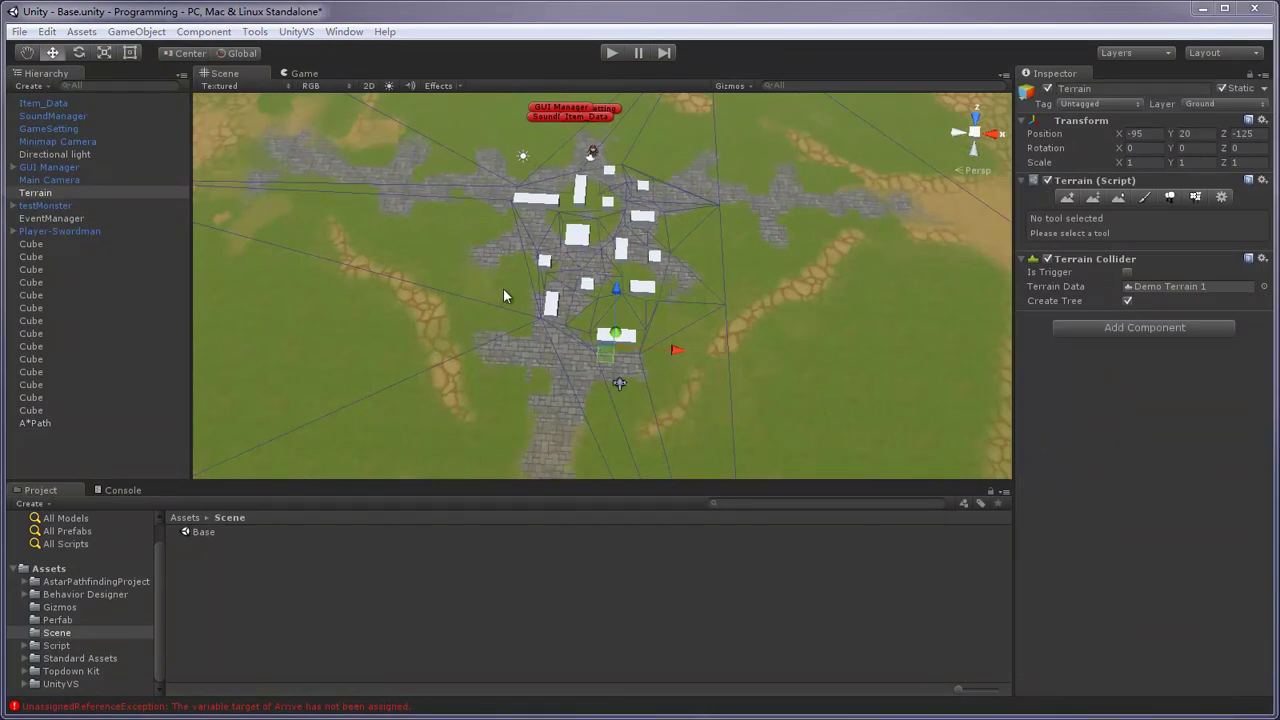
scroll(510, 337, "down", 2)
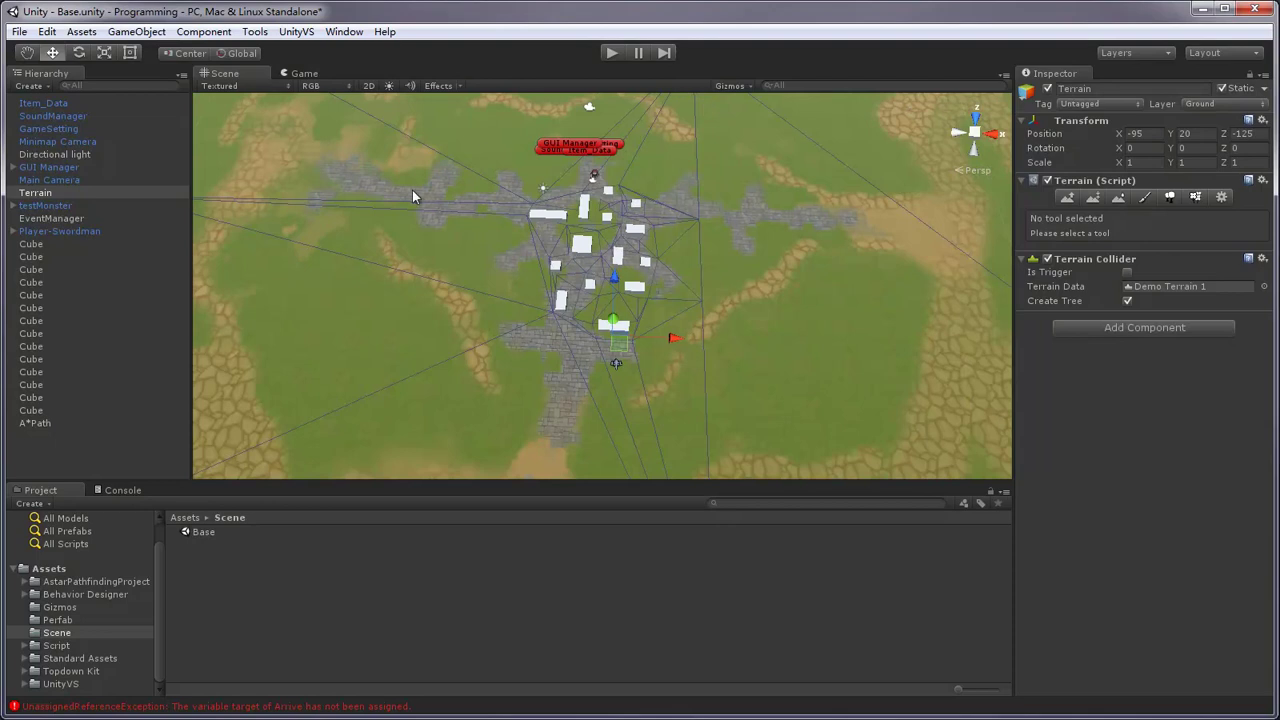
scroll(466, 258, "down", 1)
scroll(460, 272, "down", 1)
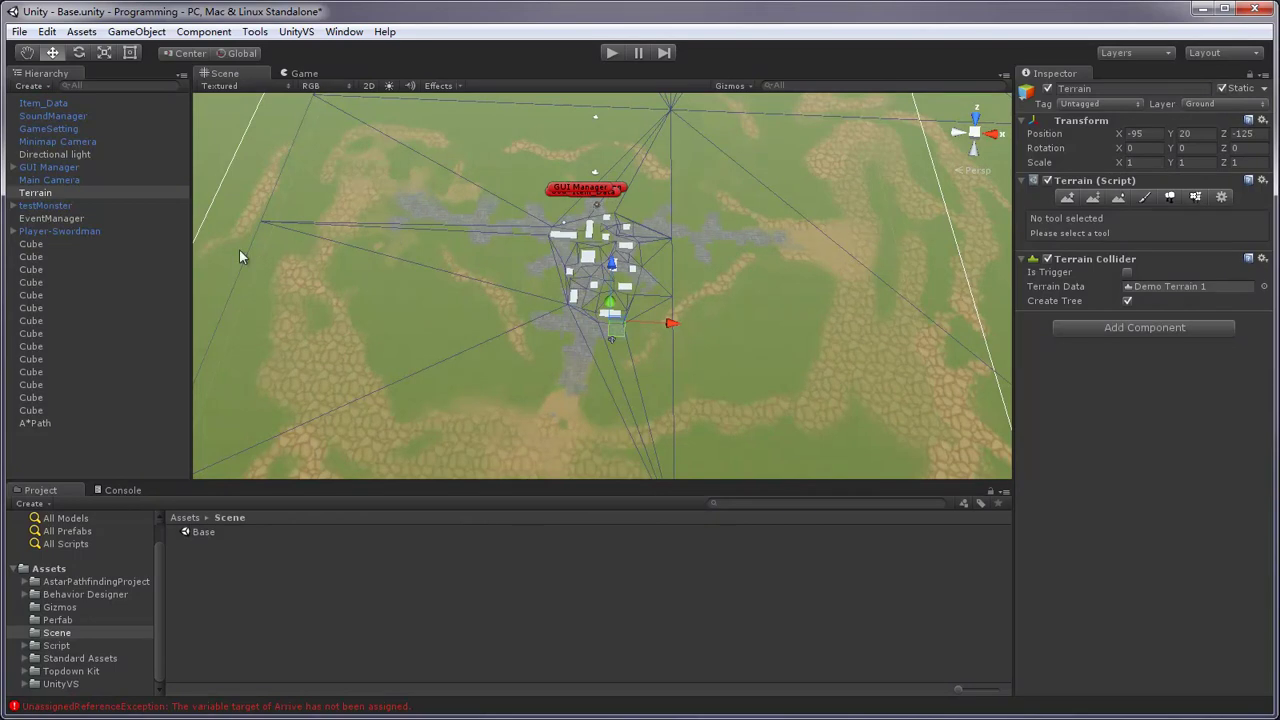
left_click(44, 207)
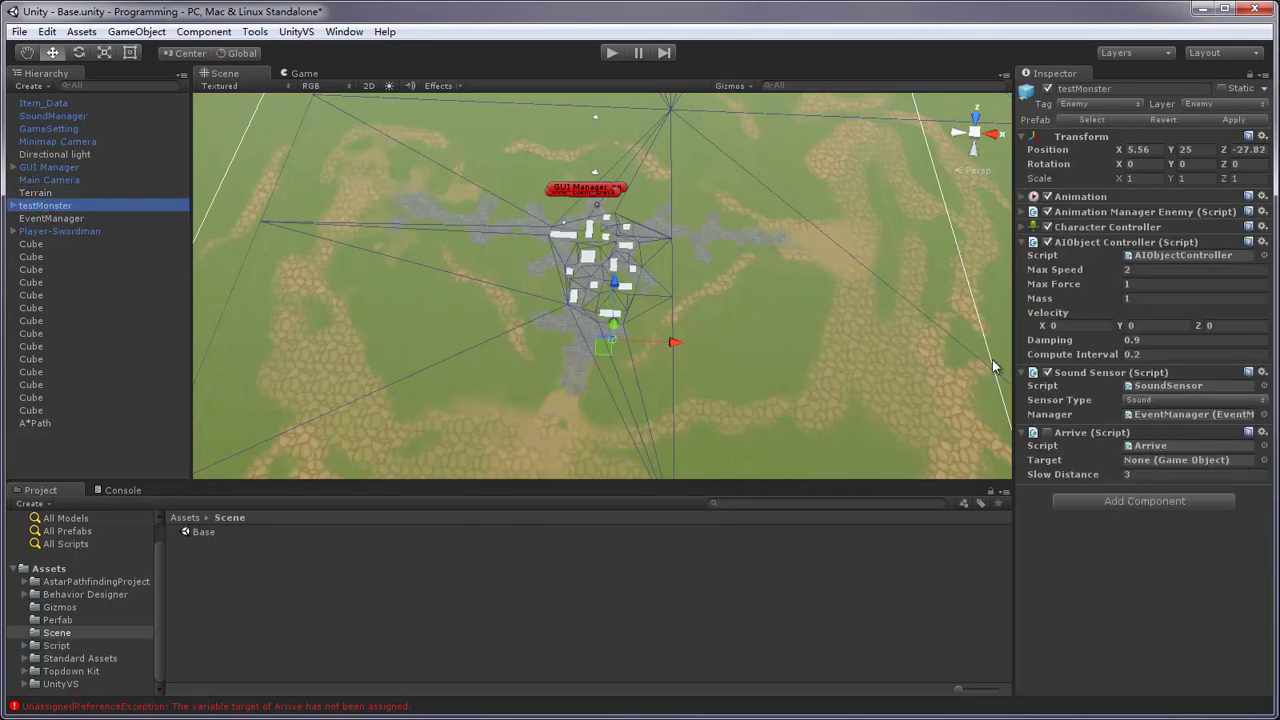
Remove the AIObject Controller, Sound Sensor and Arrive components from testMonster.
right_click(1097, 244)
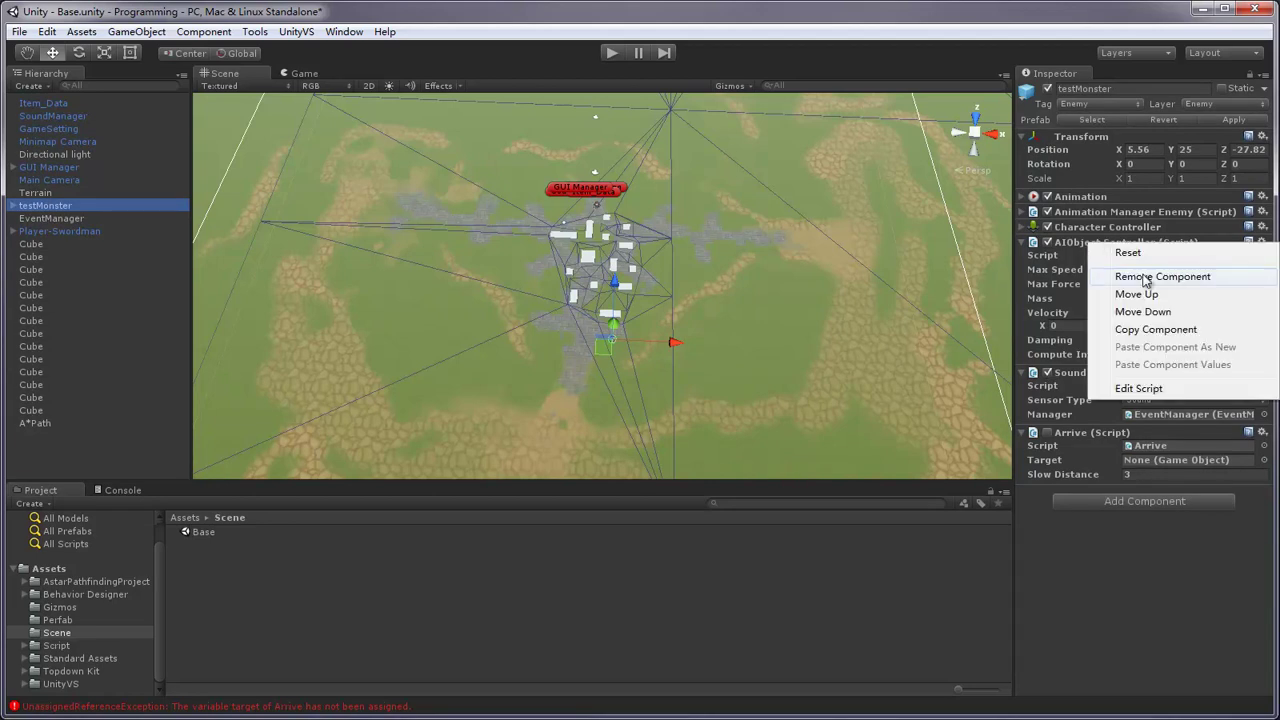
left_click(1130, 277)
right_click(1092, 243)
left_click(1127, 278)
right_click(1092, 243)
left_click(1130, 277)
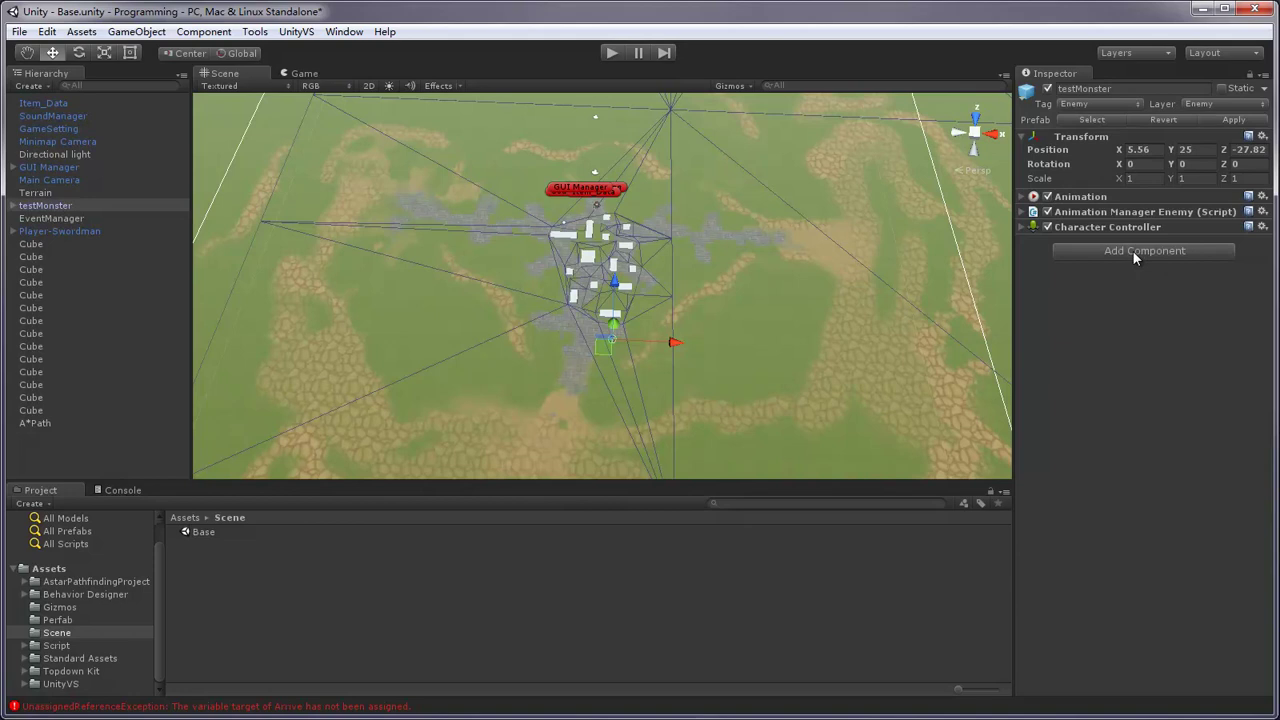
Add a Seeker component to testMonster.
left_click(1132, 250)
type("s")
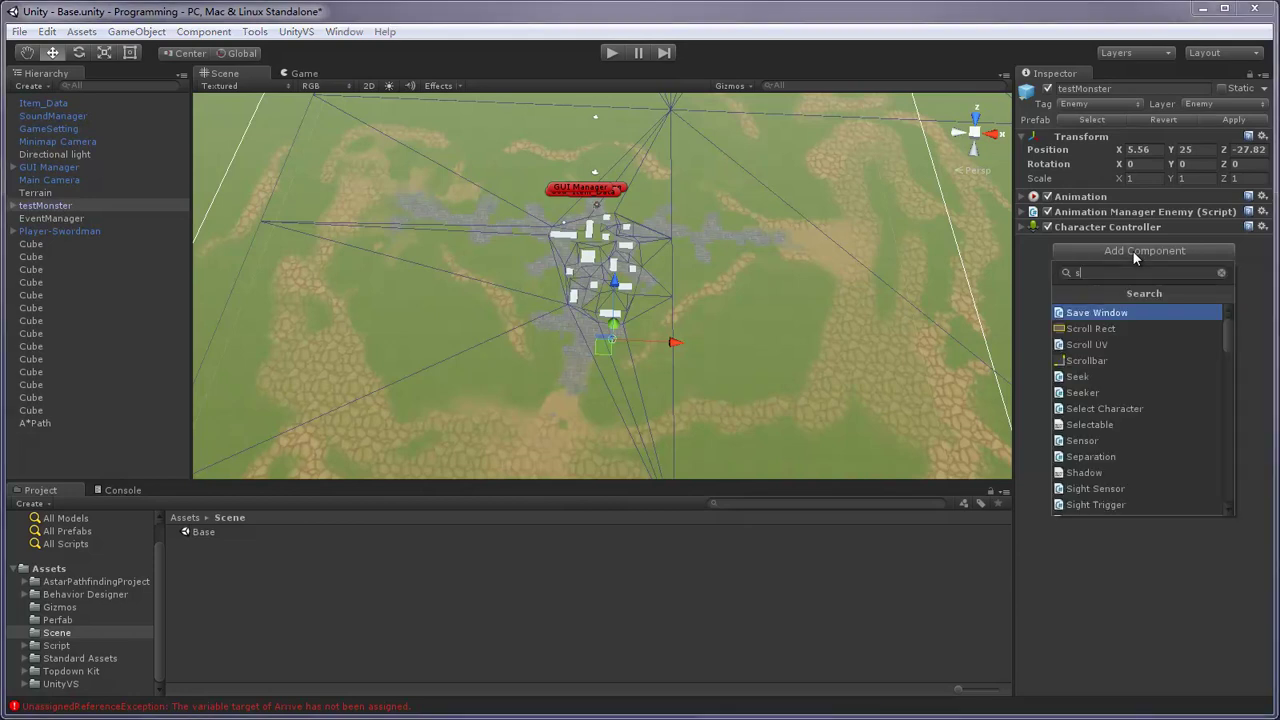
type("eeker")
key("Return")
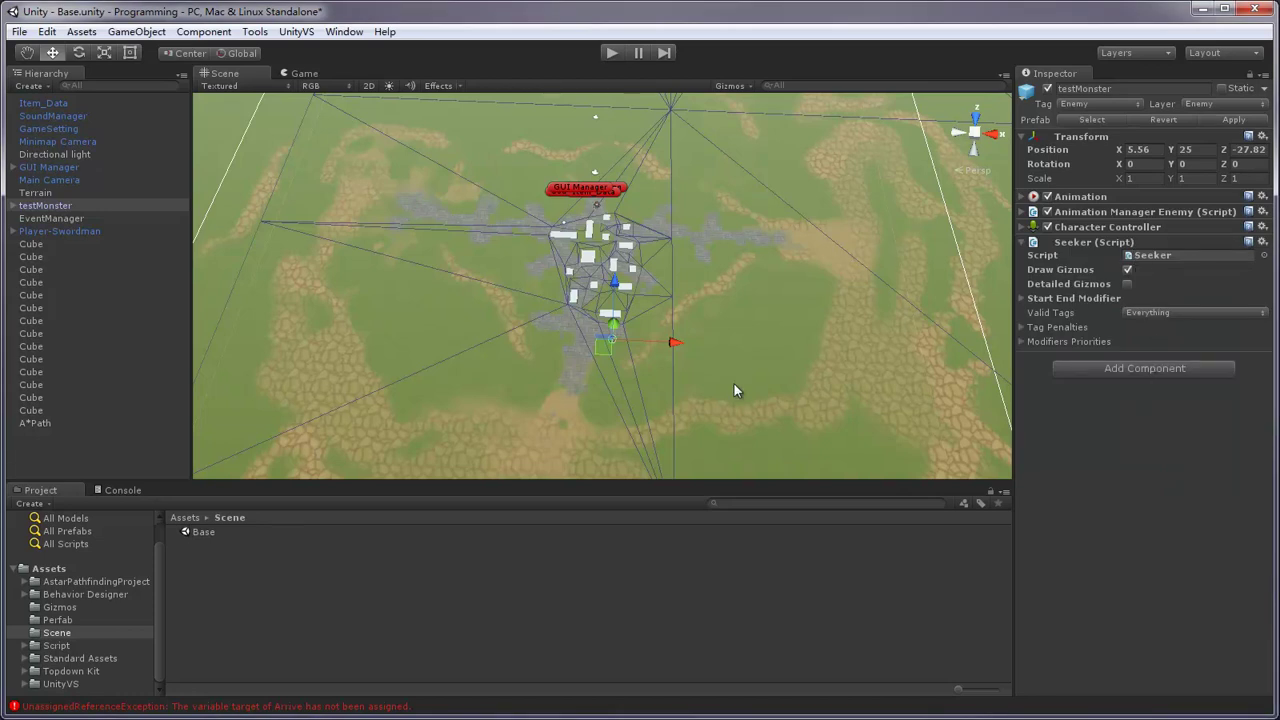
Create a folder named AstarPath inside the Script folder.
left_click(55, 646)
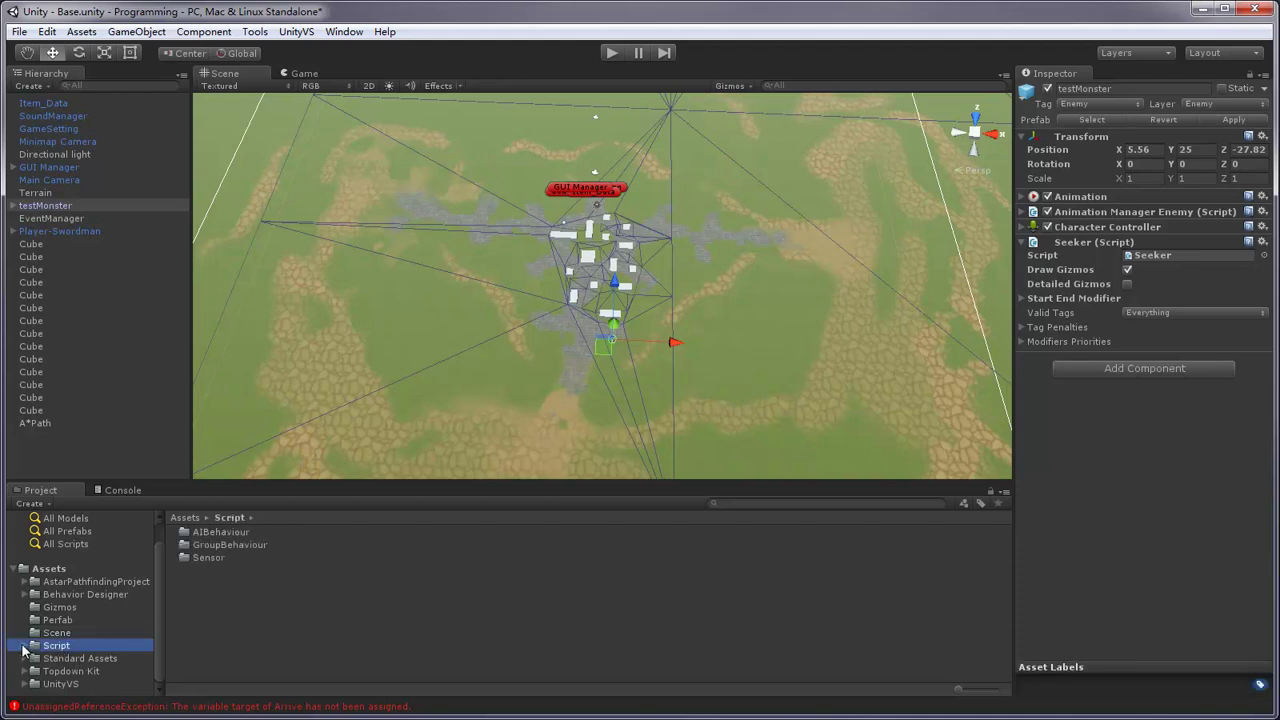
left_click(23, 646)
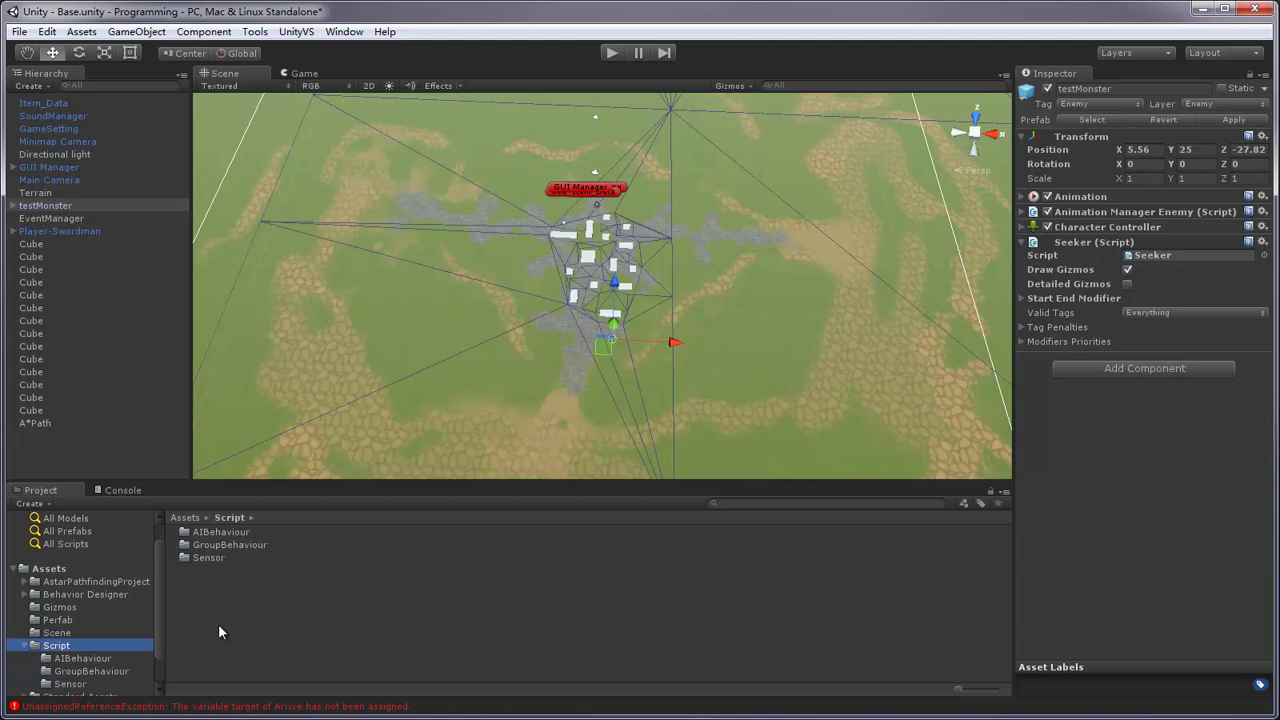
right_click(199, 602)
mouse_move(348, 350)
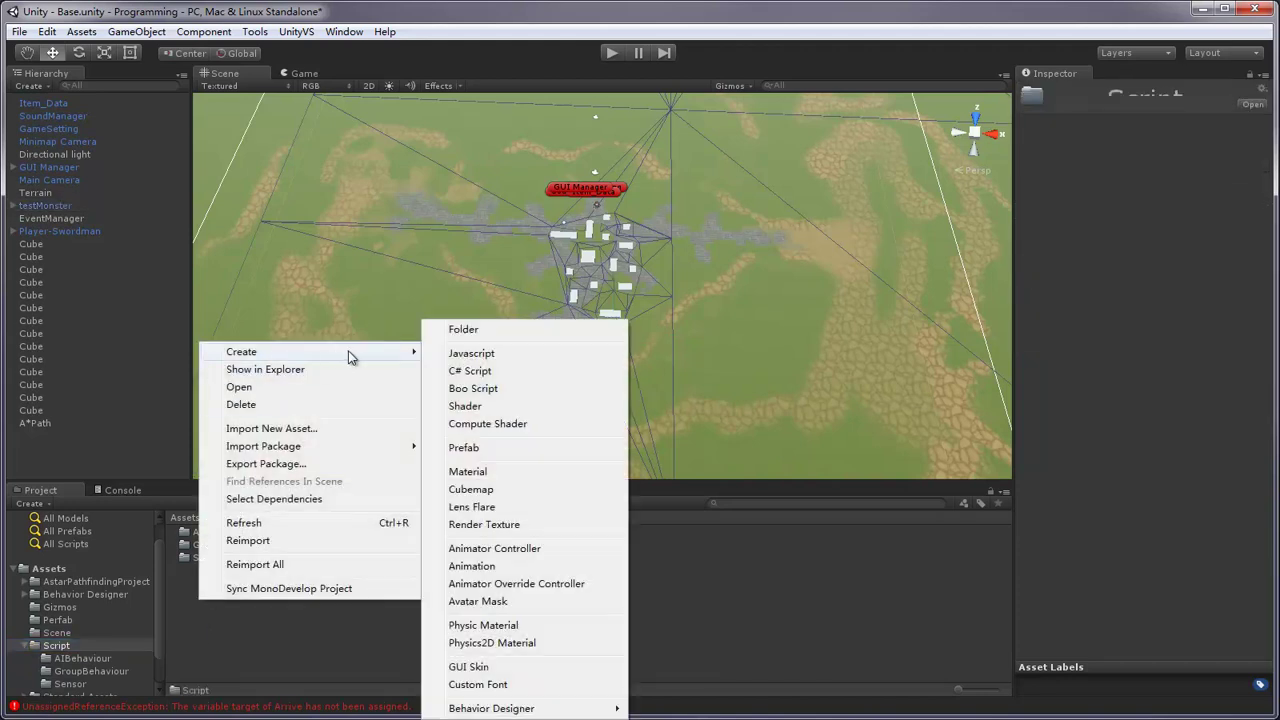
left_click(476, 332)
type("Astar")
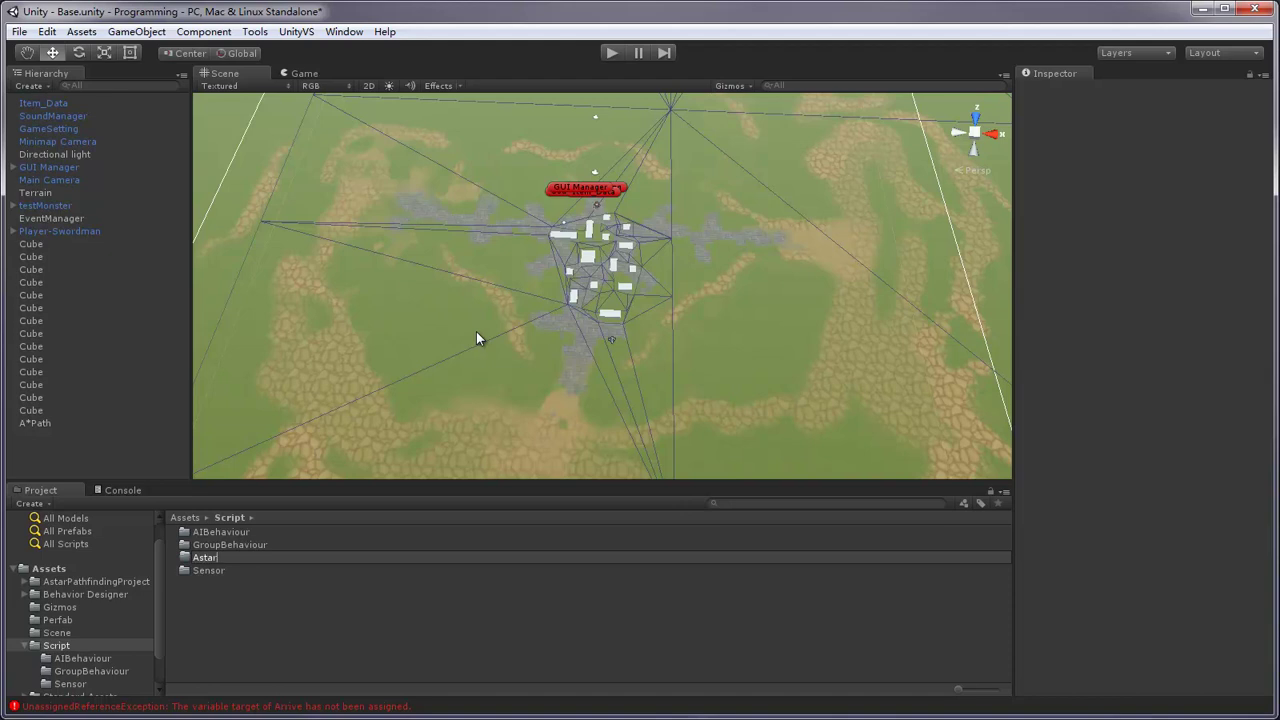
type("Path")
key("Return")
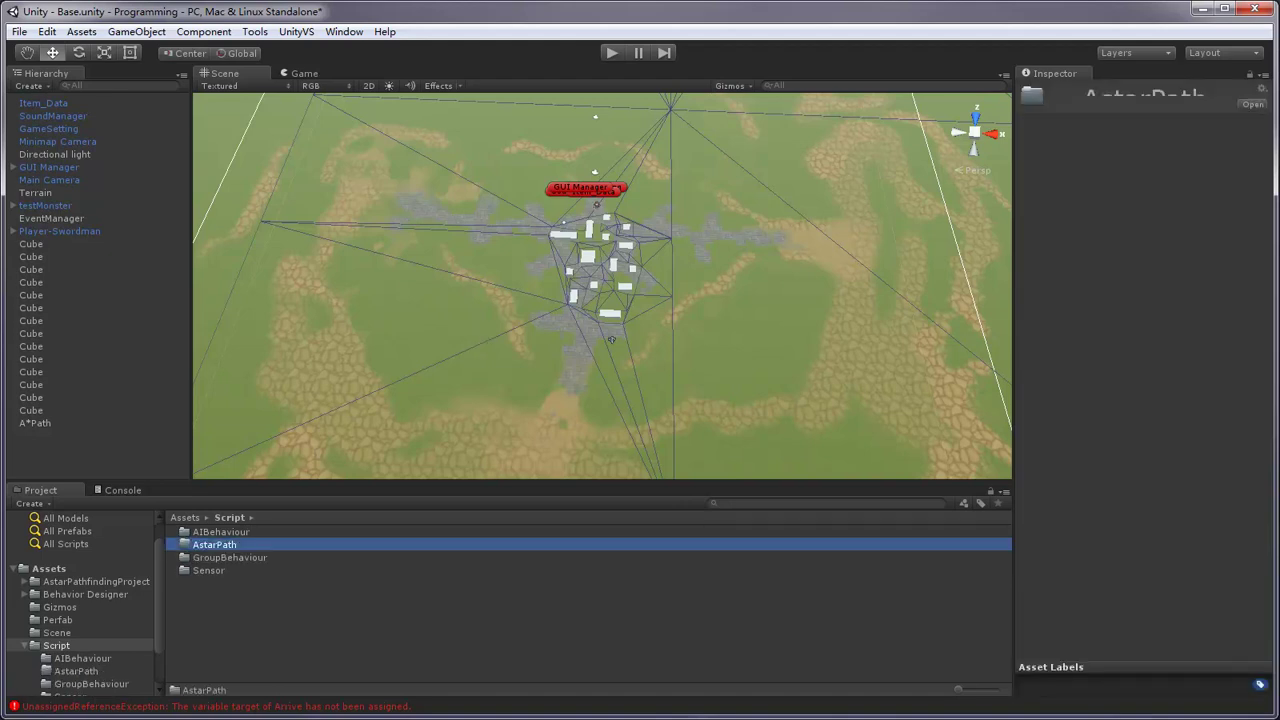
Create a C# script named AstarAI in AstarPath and open it in Visual Studio.
double_click(229, 548)
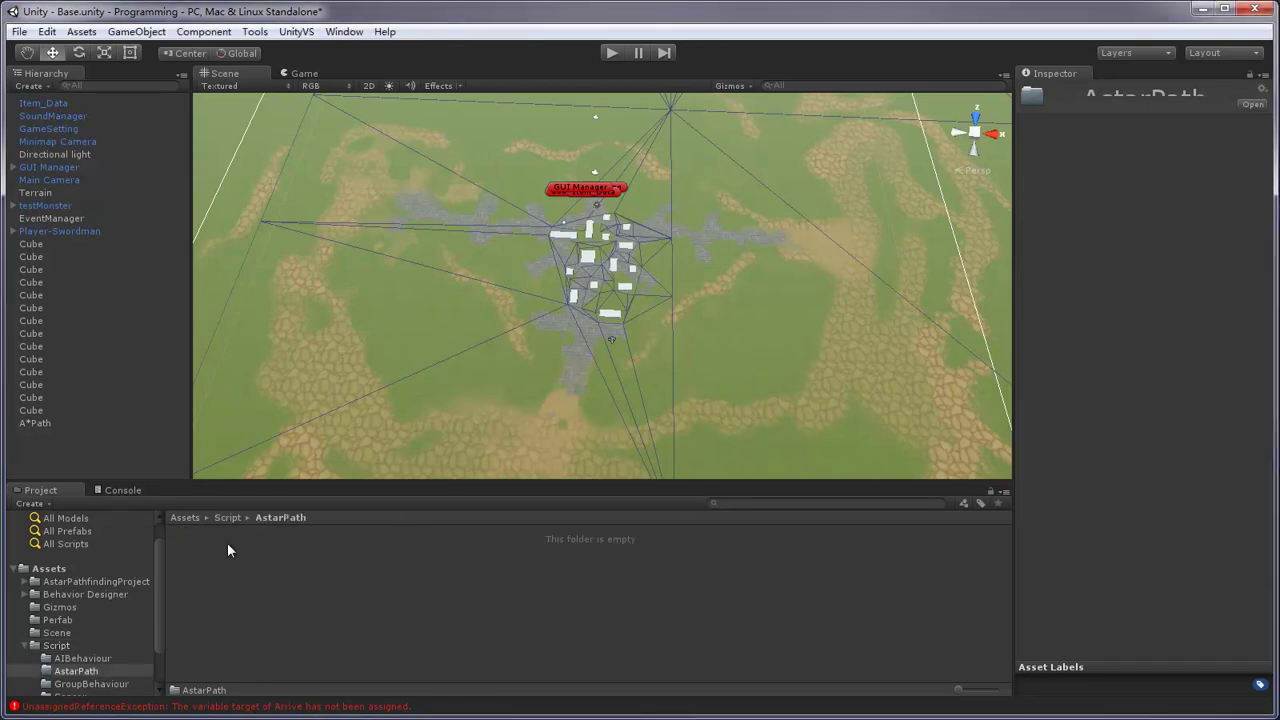
left_click(246, 589)
right_click(246, 588)
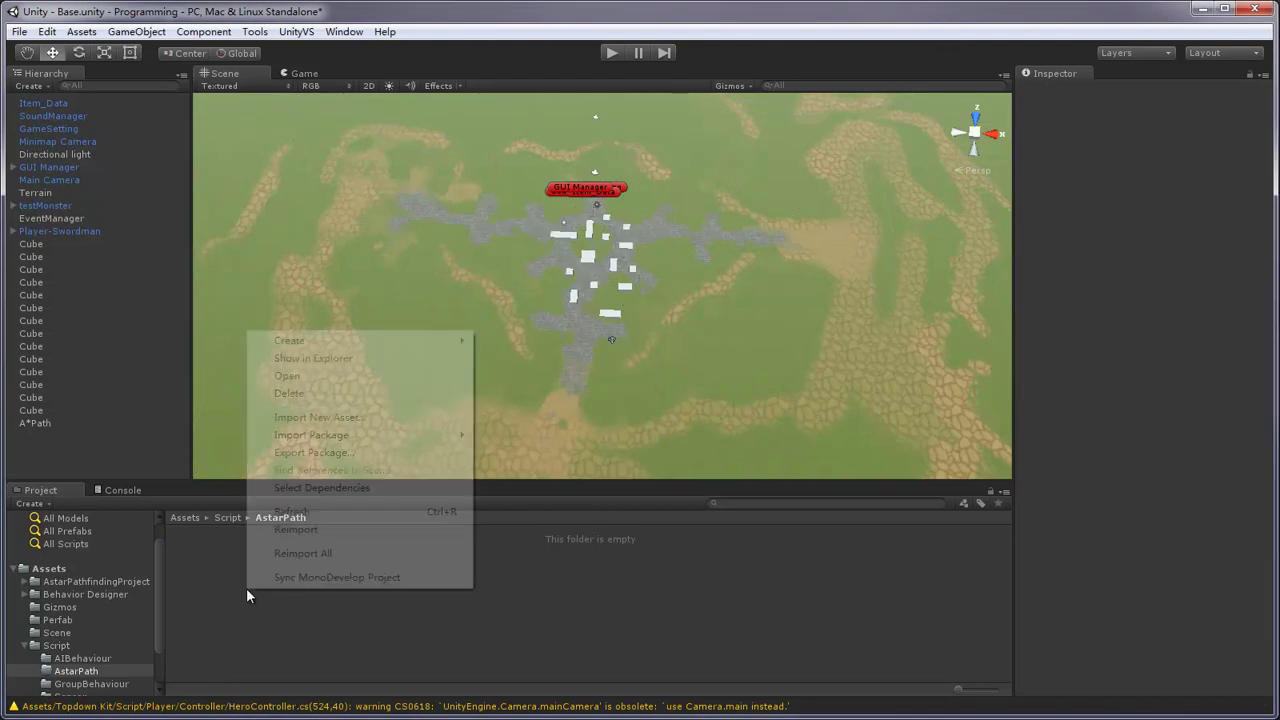
mouse_move(358, 341)
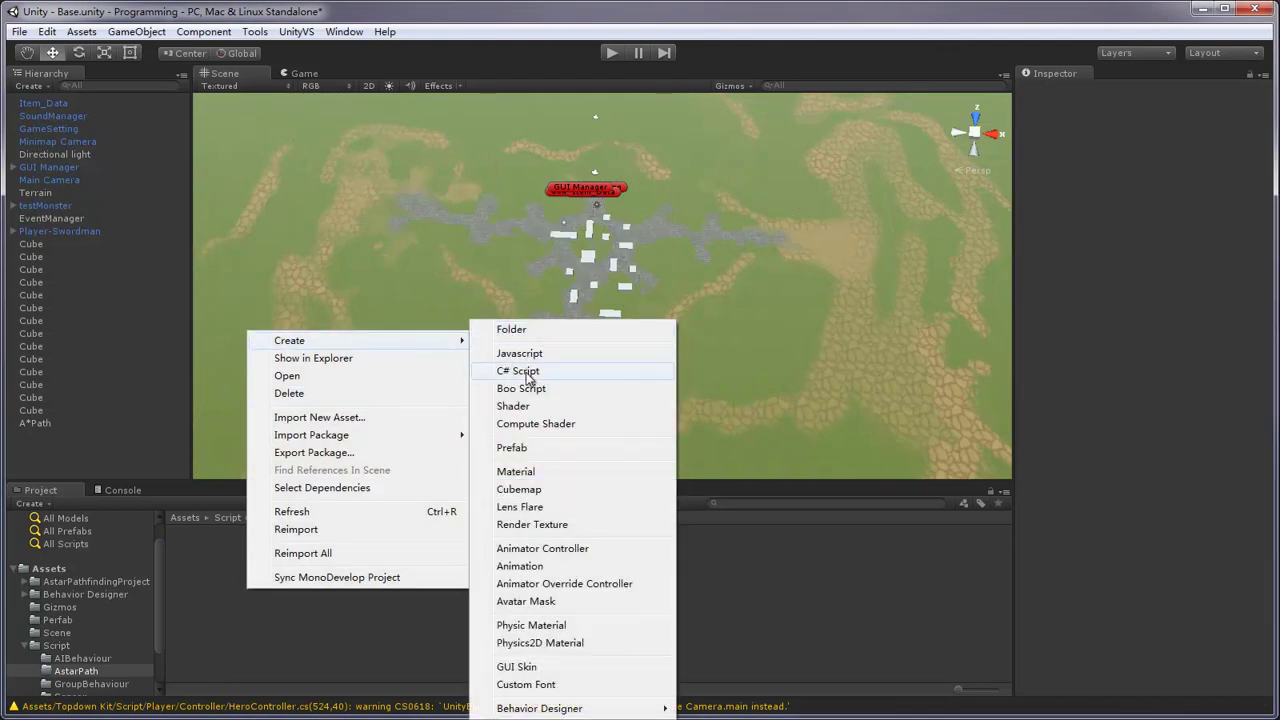
left_click(517, 370)
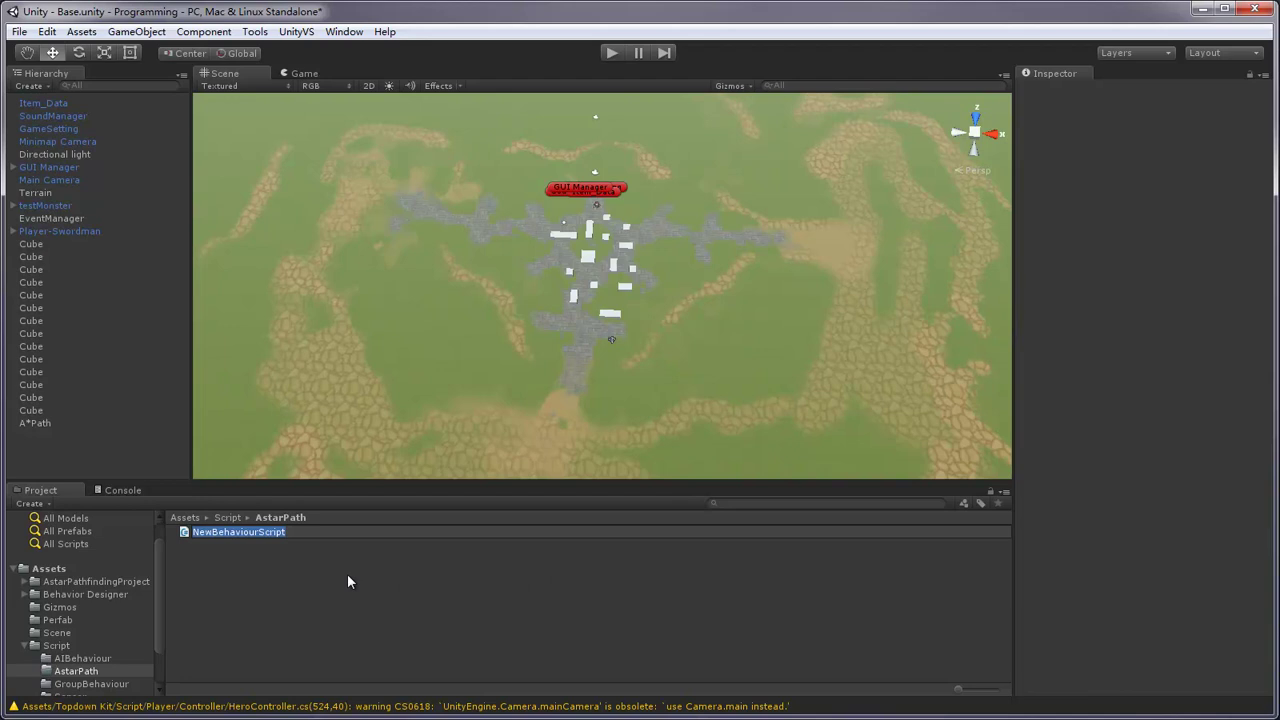
type("AstarAI")
key("Return")
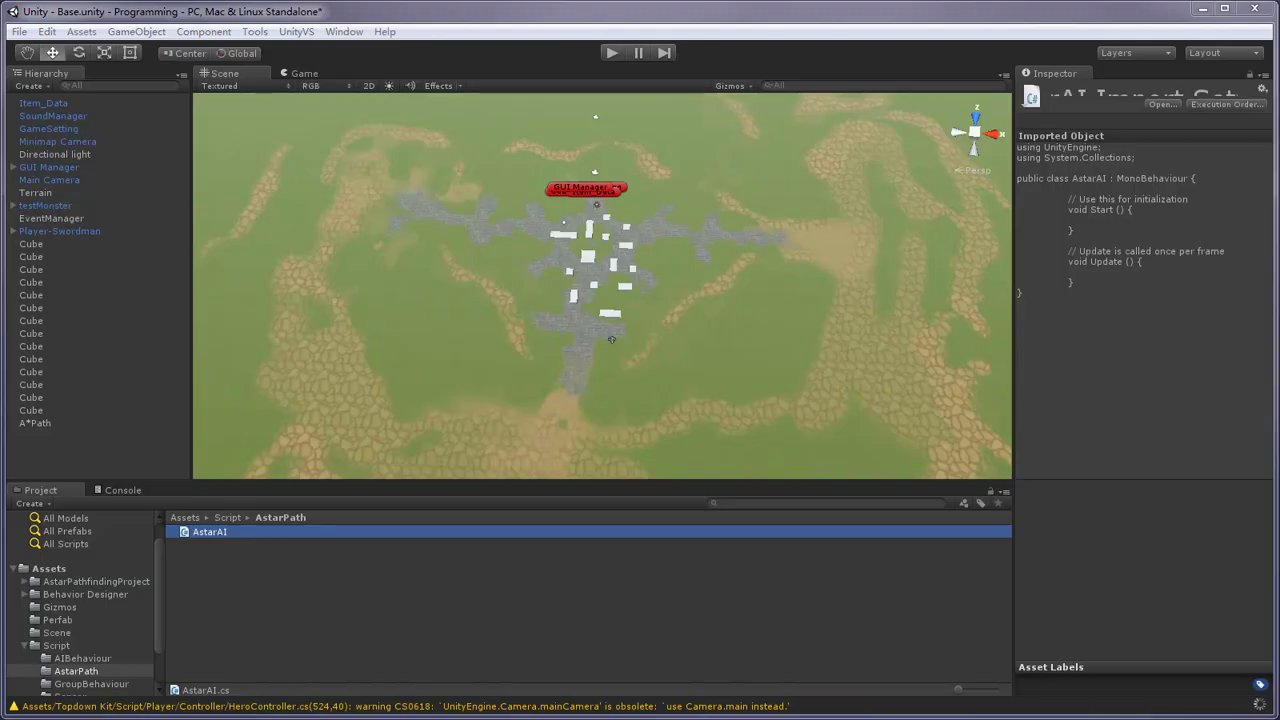
key("Return")
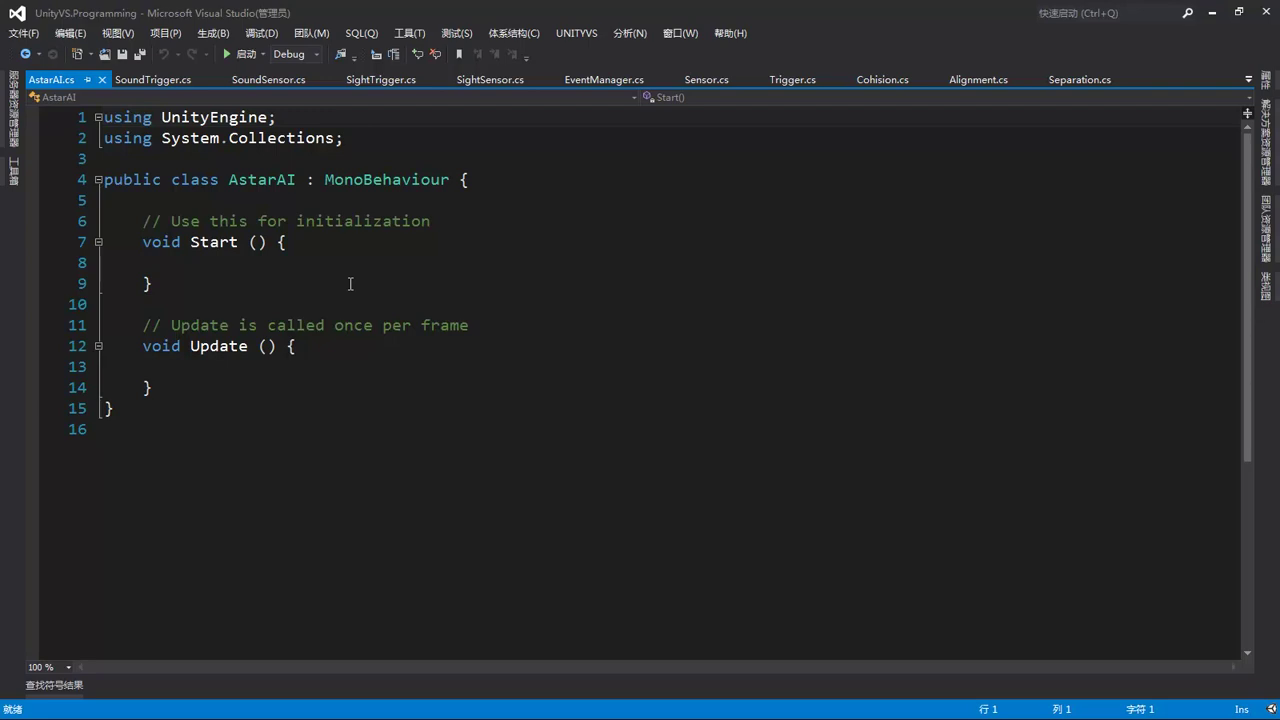
Declare public targetPoint and Path path fields, adding 'using Pathfinding;' via quick fix.
left_click(332, 203)
key("Return")
type("public ")
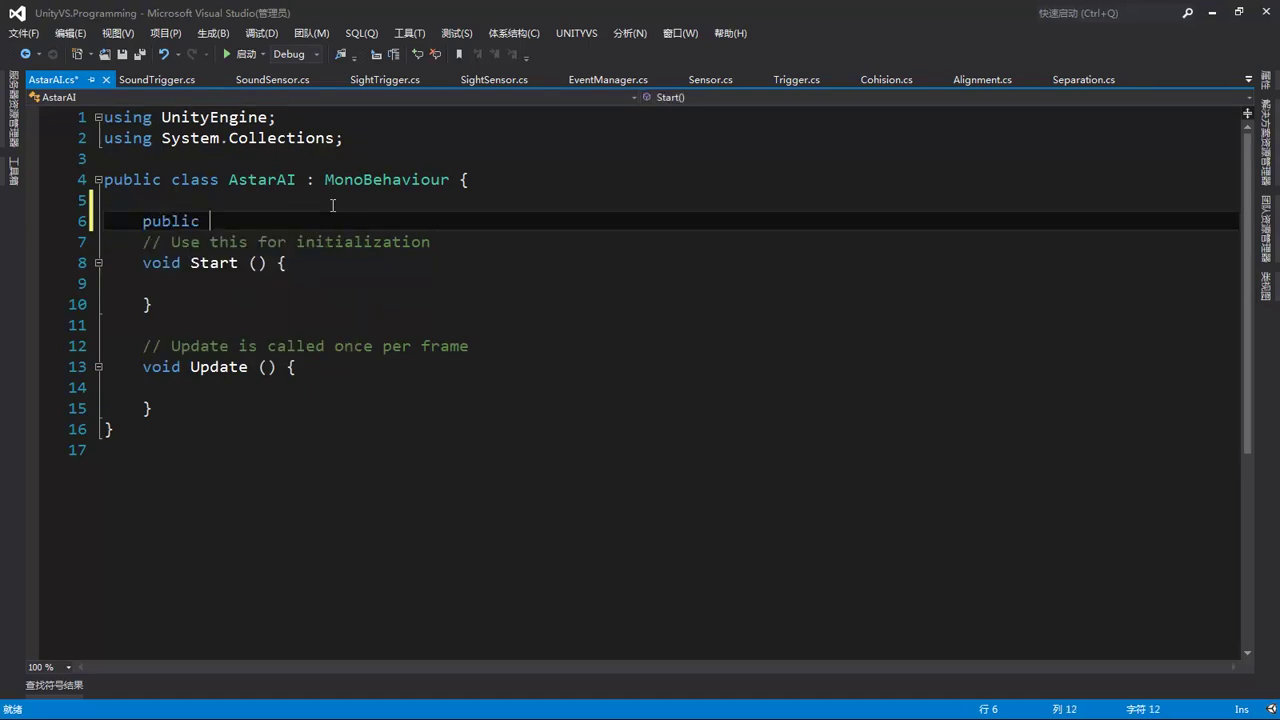
type("ve")
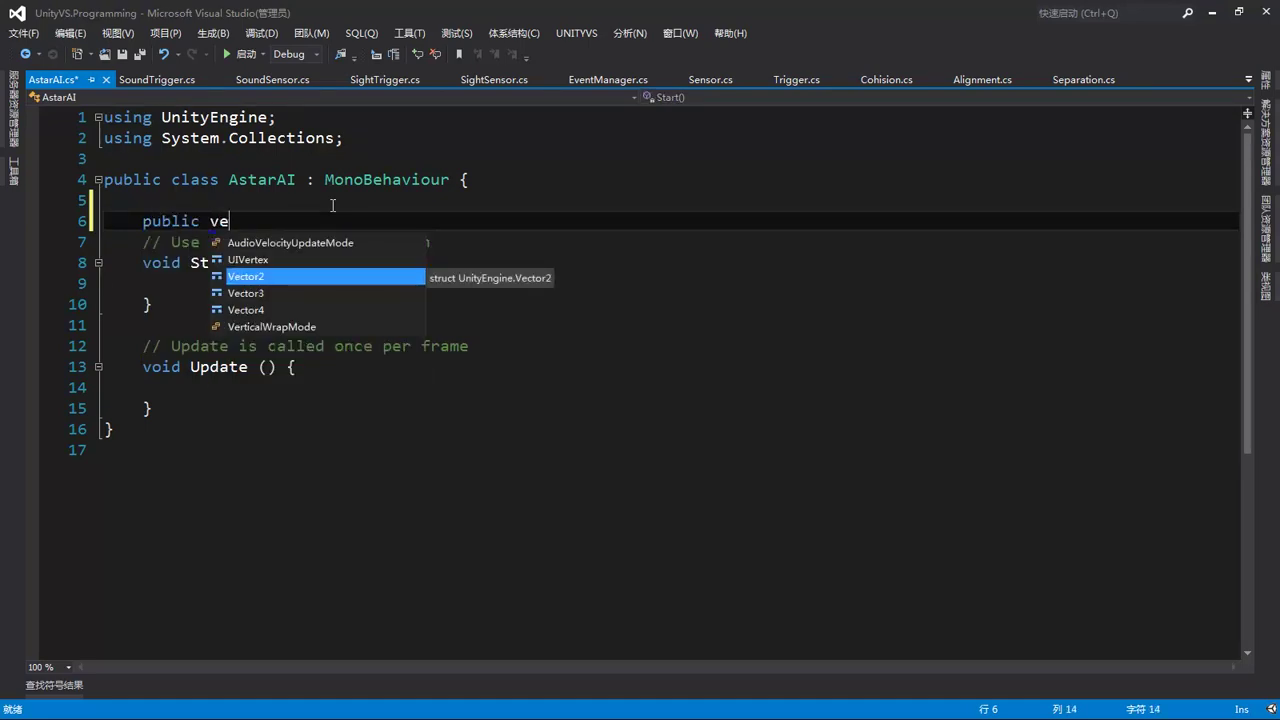
type(" targetPoint;")
key("Return")
type("public ")
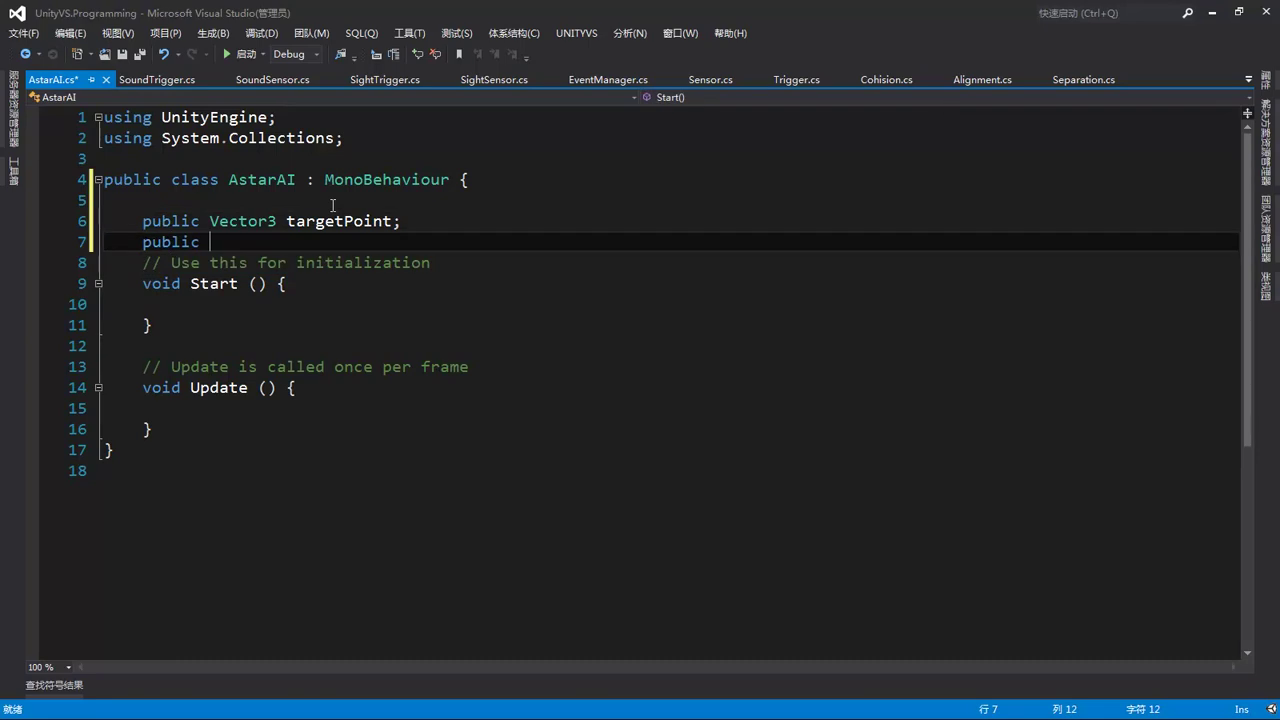
type("P")
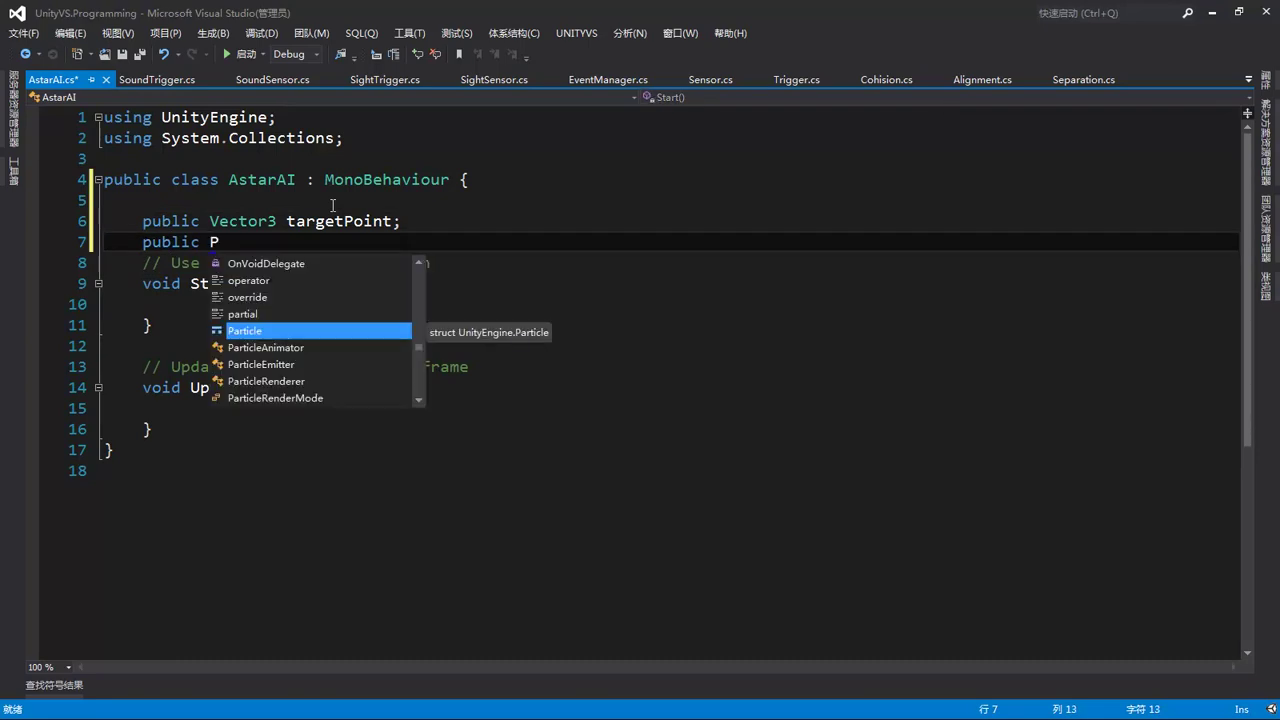
type("ath")
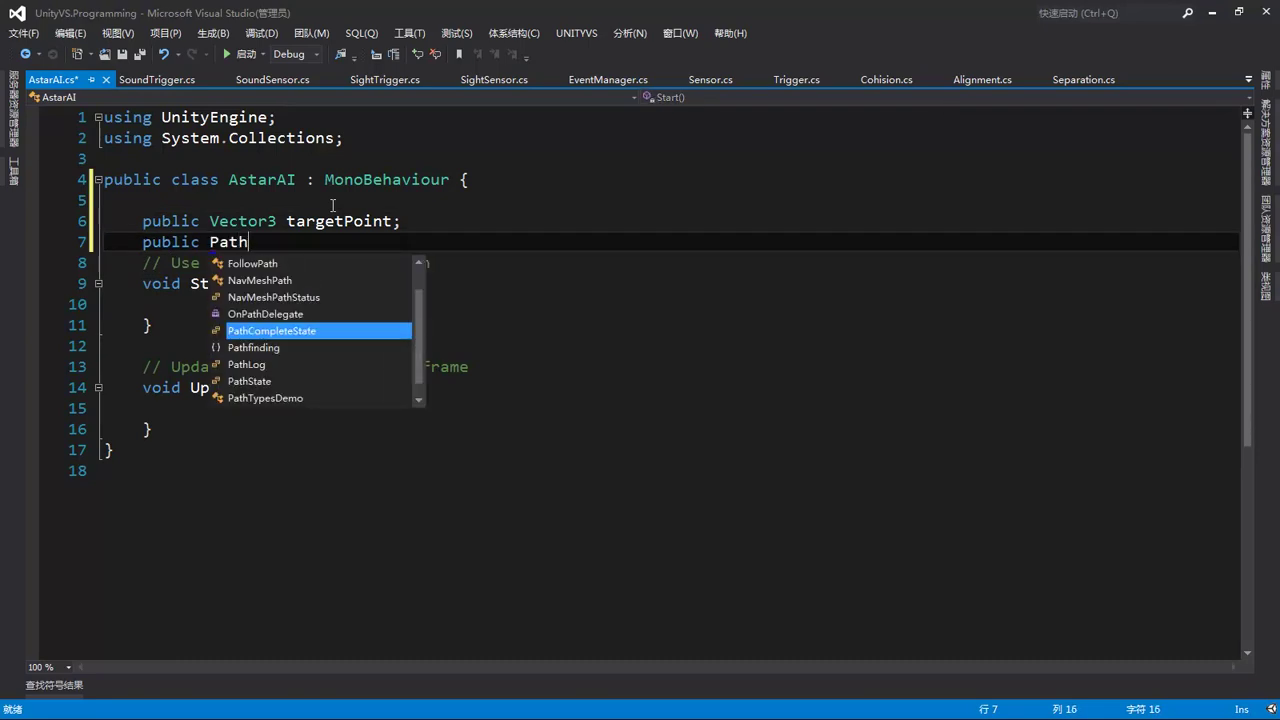
key("ctrl+period")
key("Return")
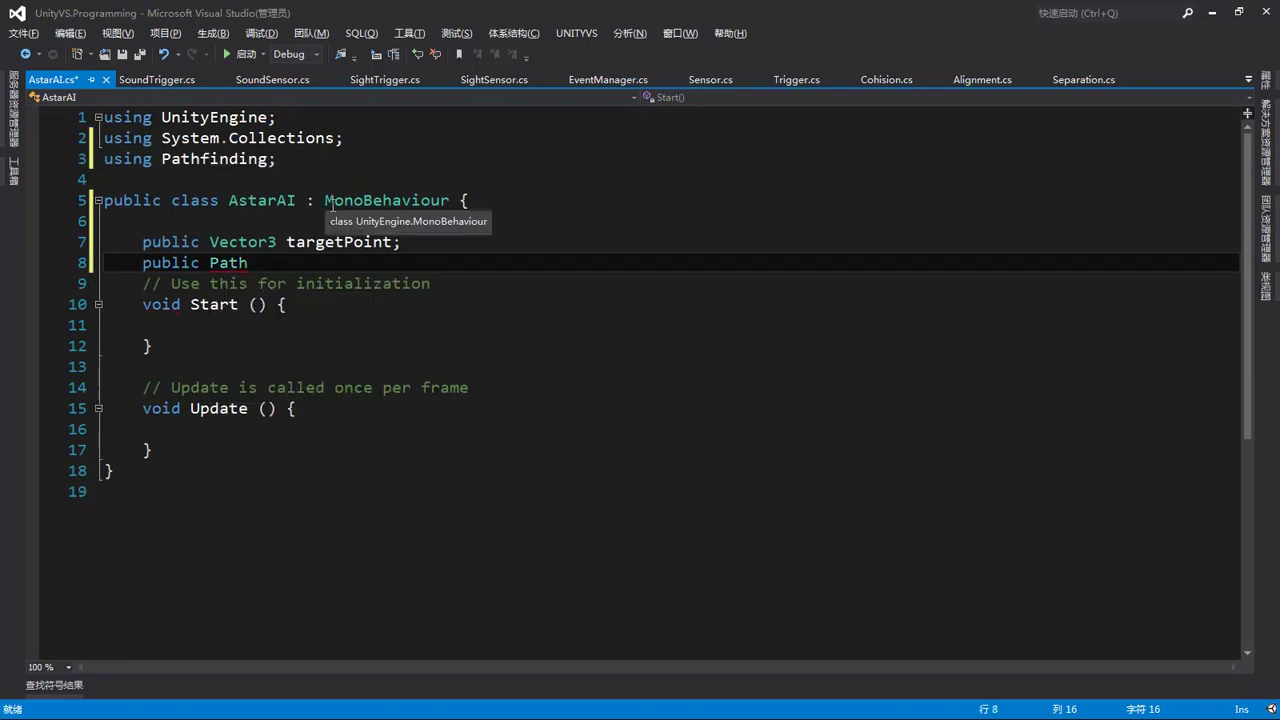
type(" path;")
key("Return")
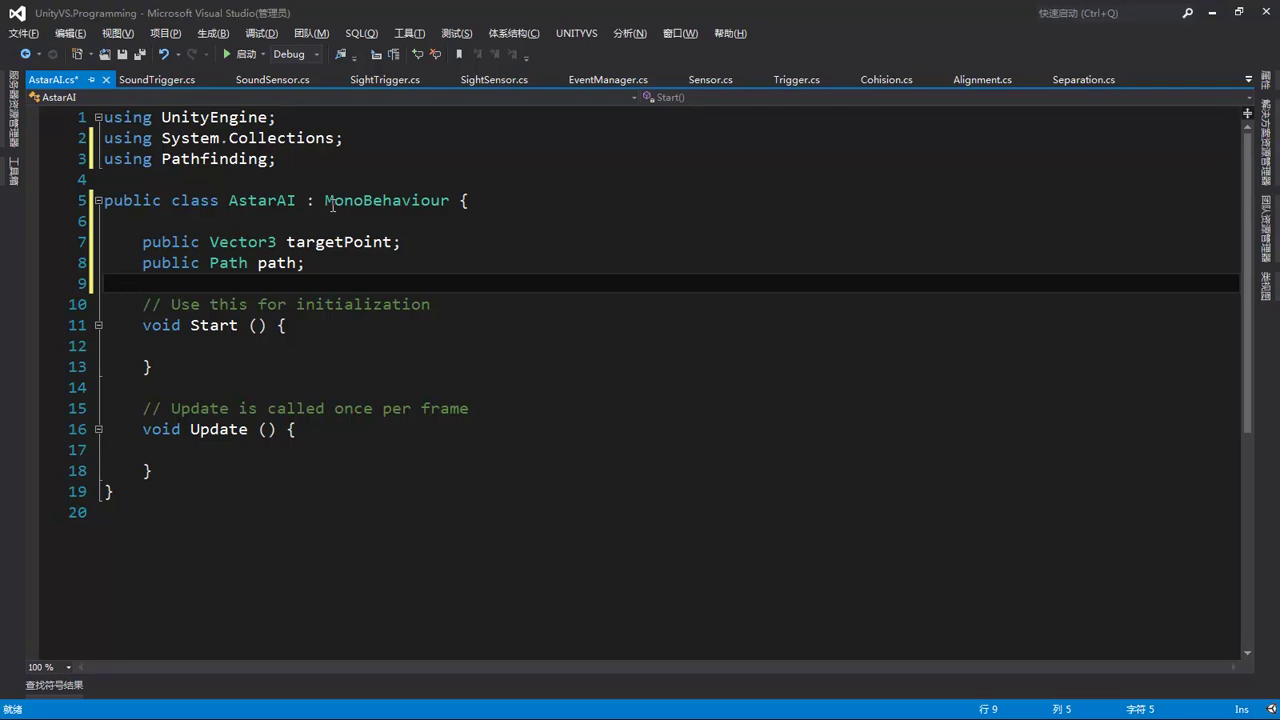
Declare public floats speed = 80, turnSpeed = 20 and nextPointDistance = 1.
type("public float")
type("speed = ")
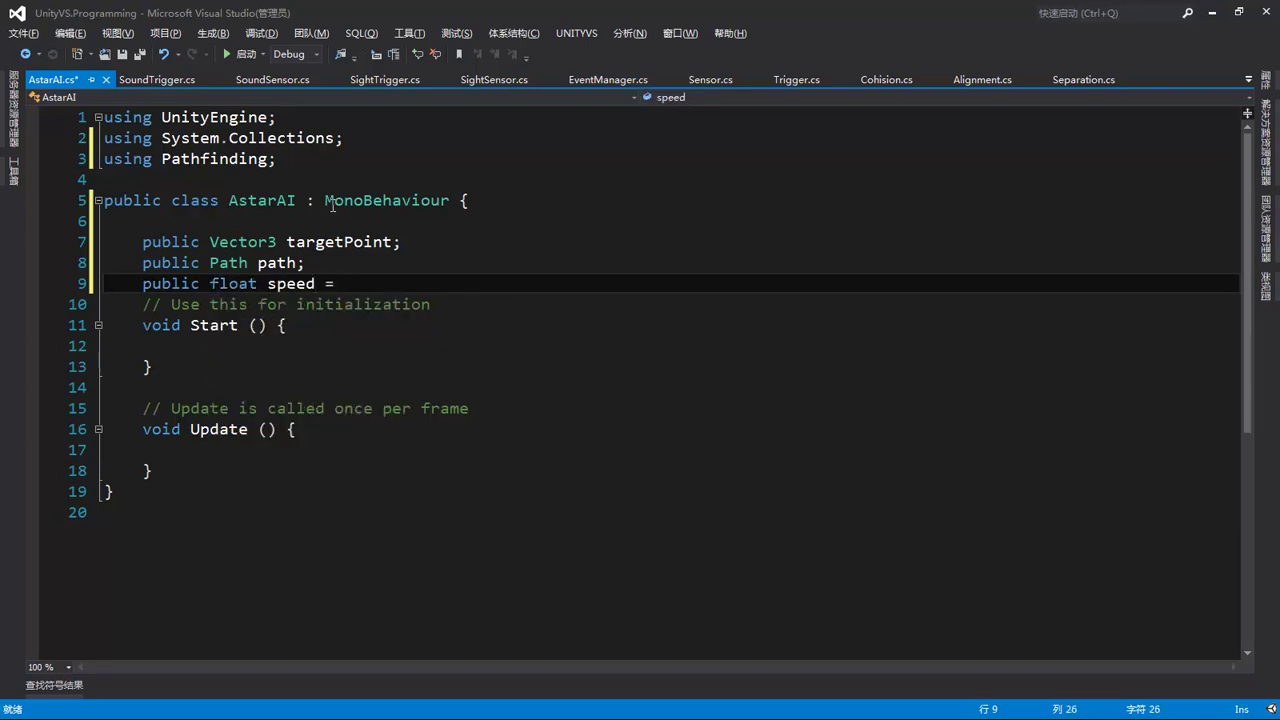
type("80;")
key("Return")
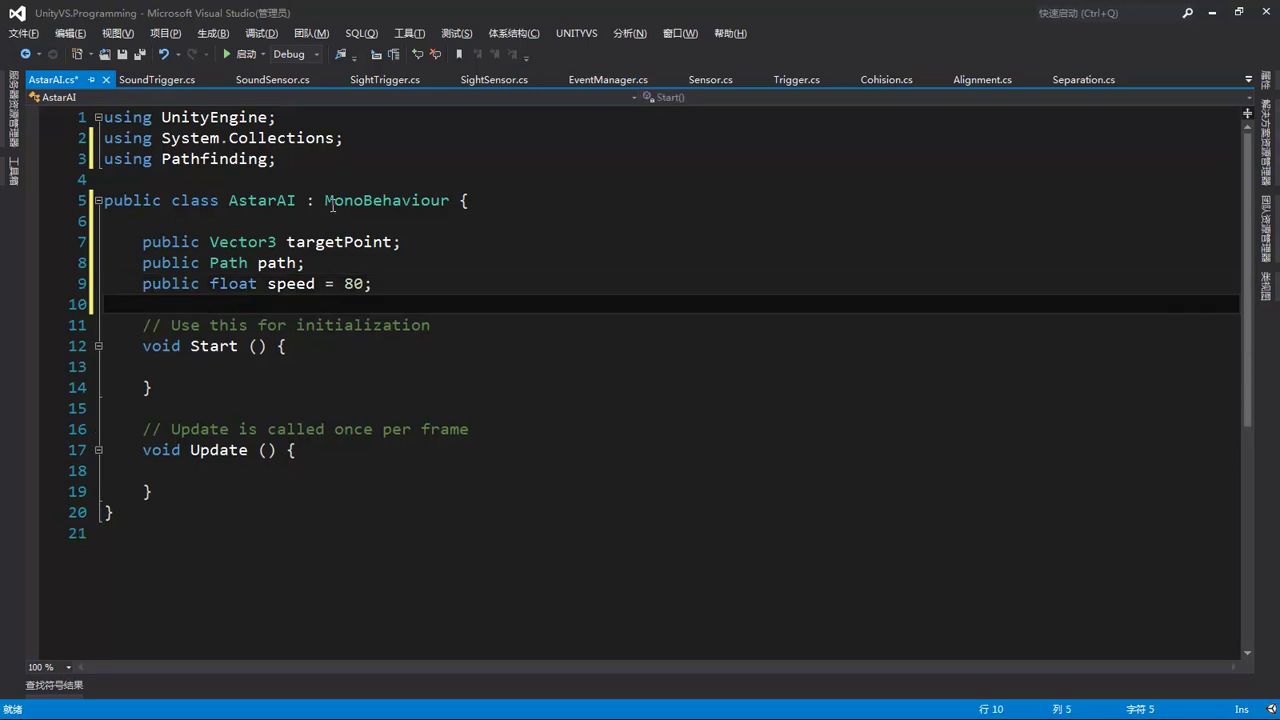
type("public ")
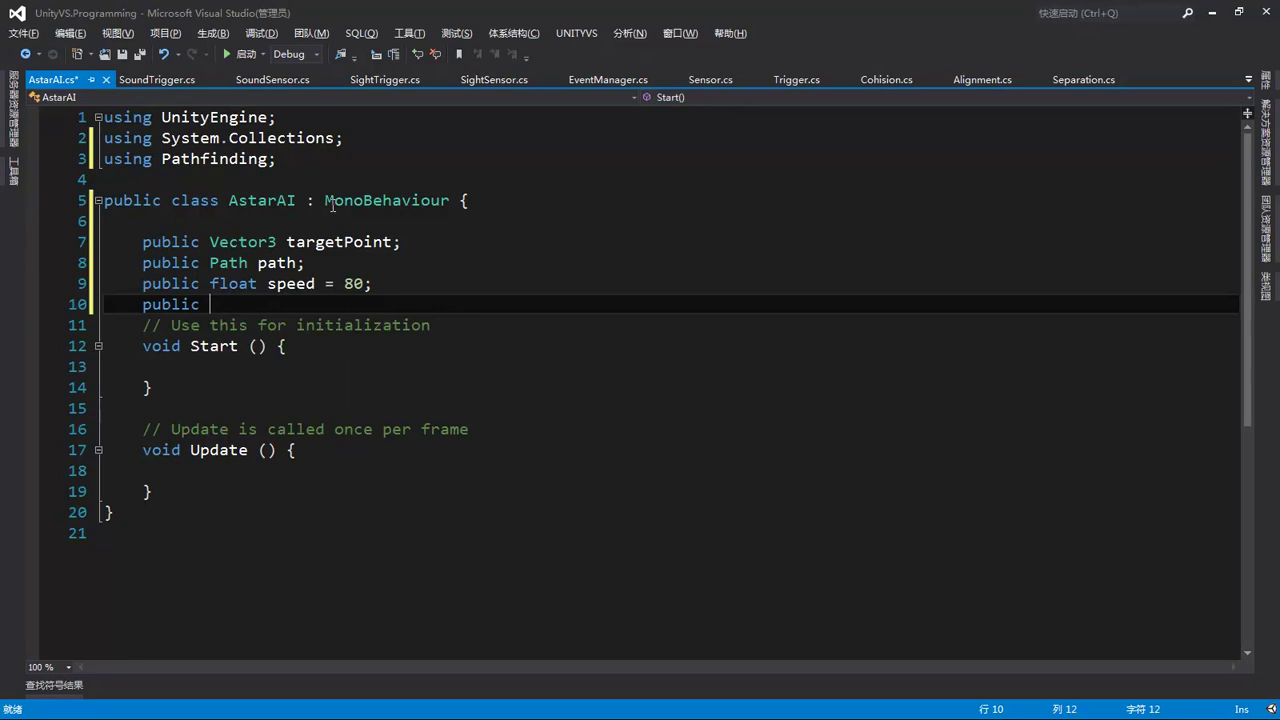
type("float ")
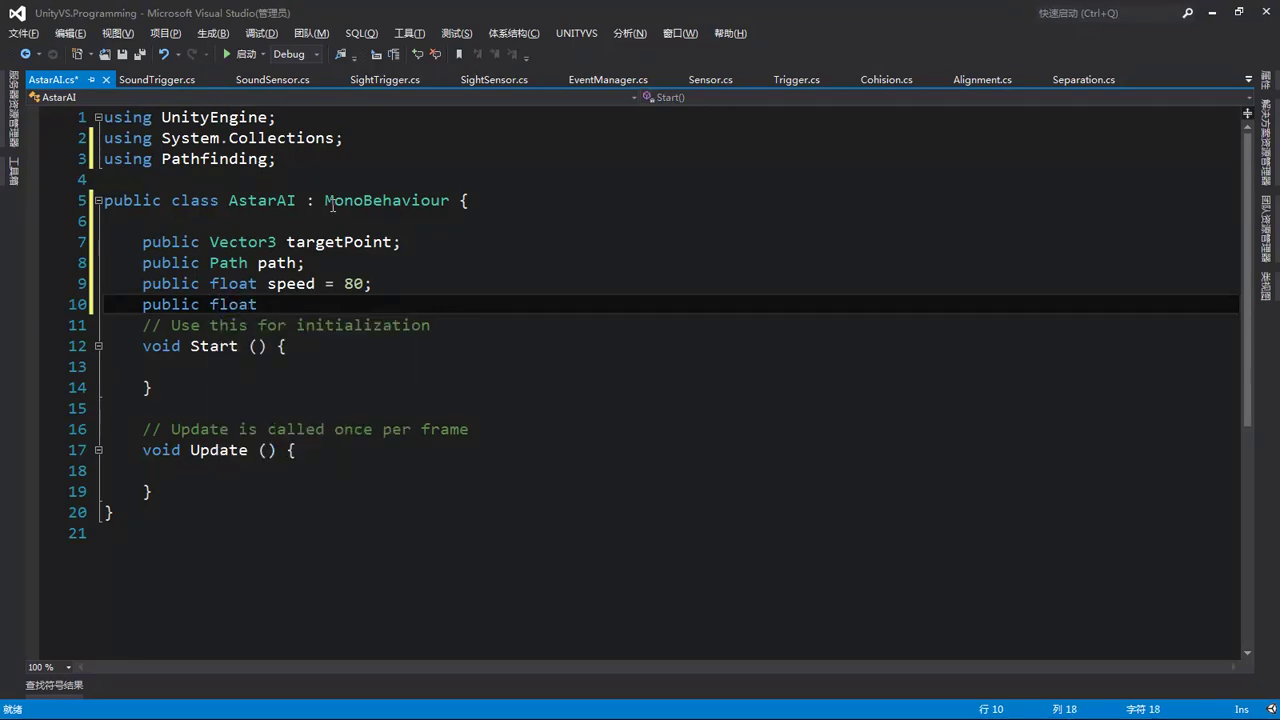
type("turn")
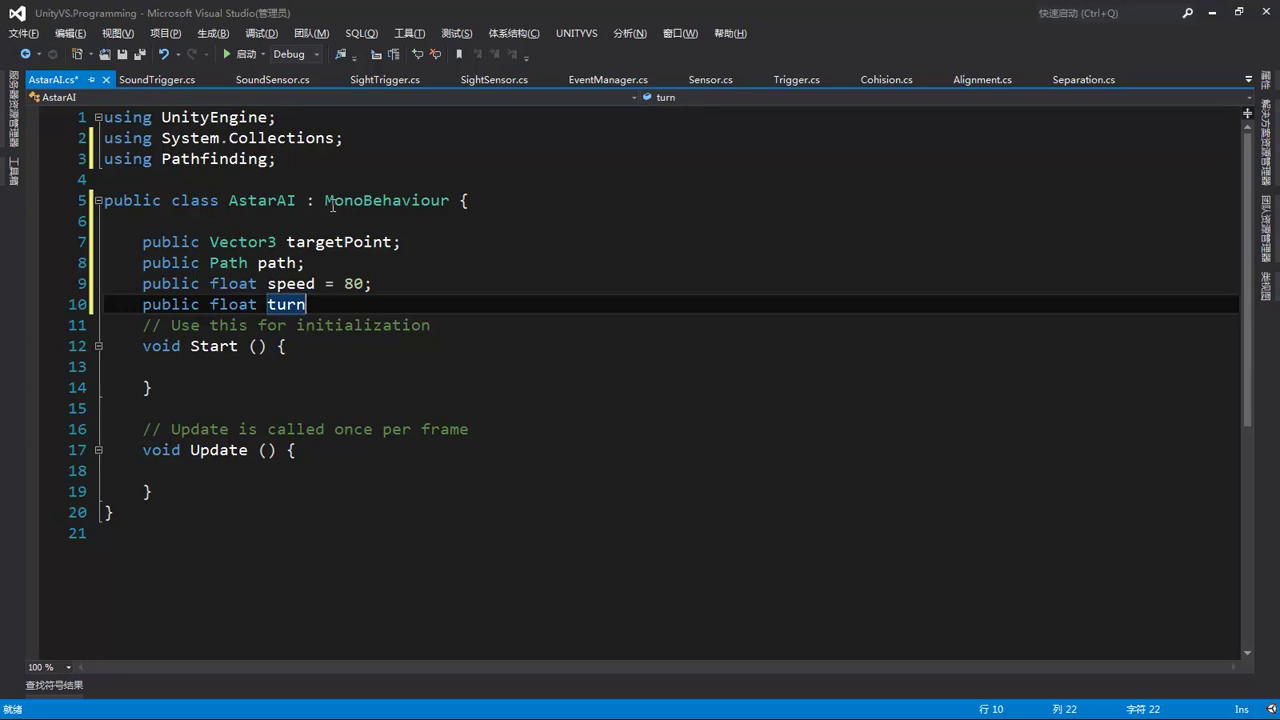
type("Speed ")
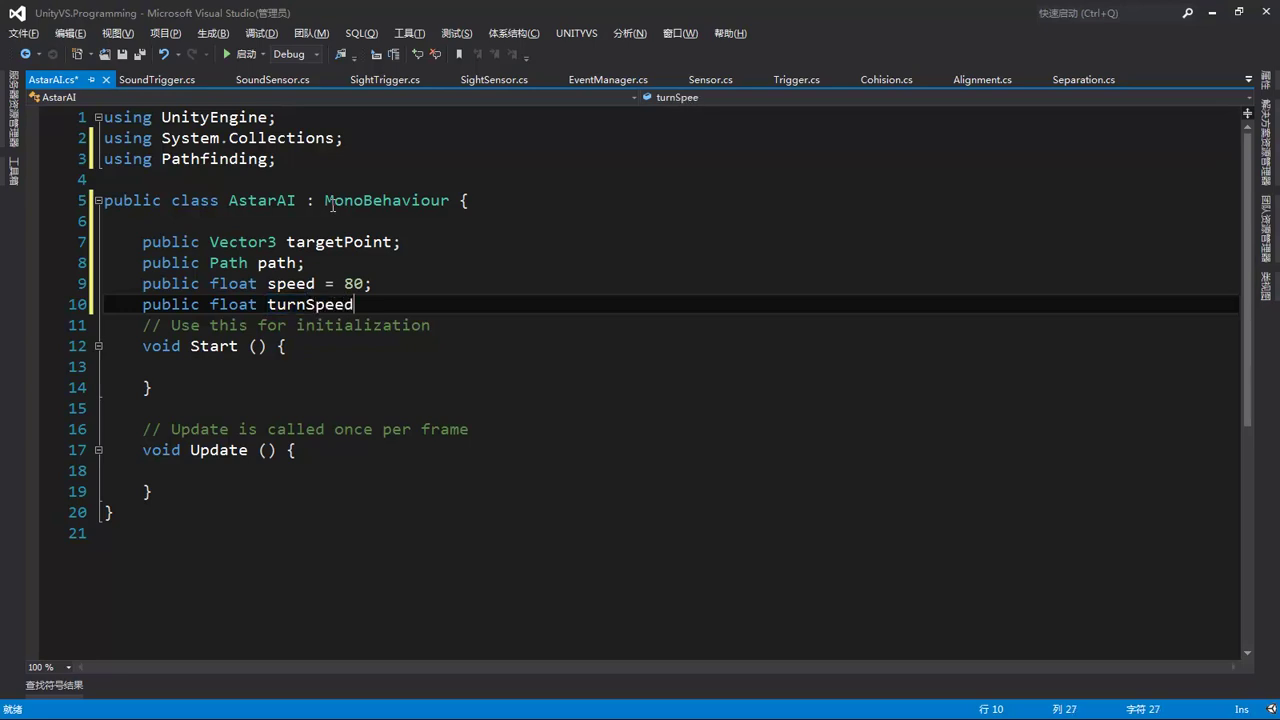
type("= 20;")
key("Return")
type("public ")
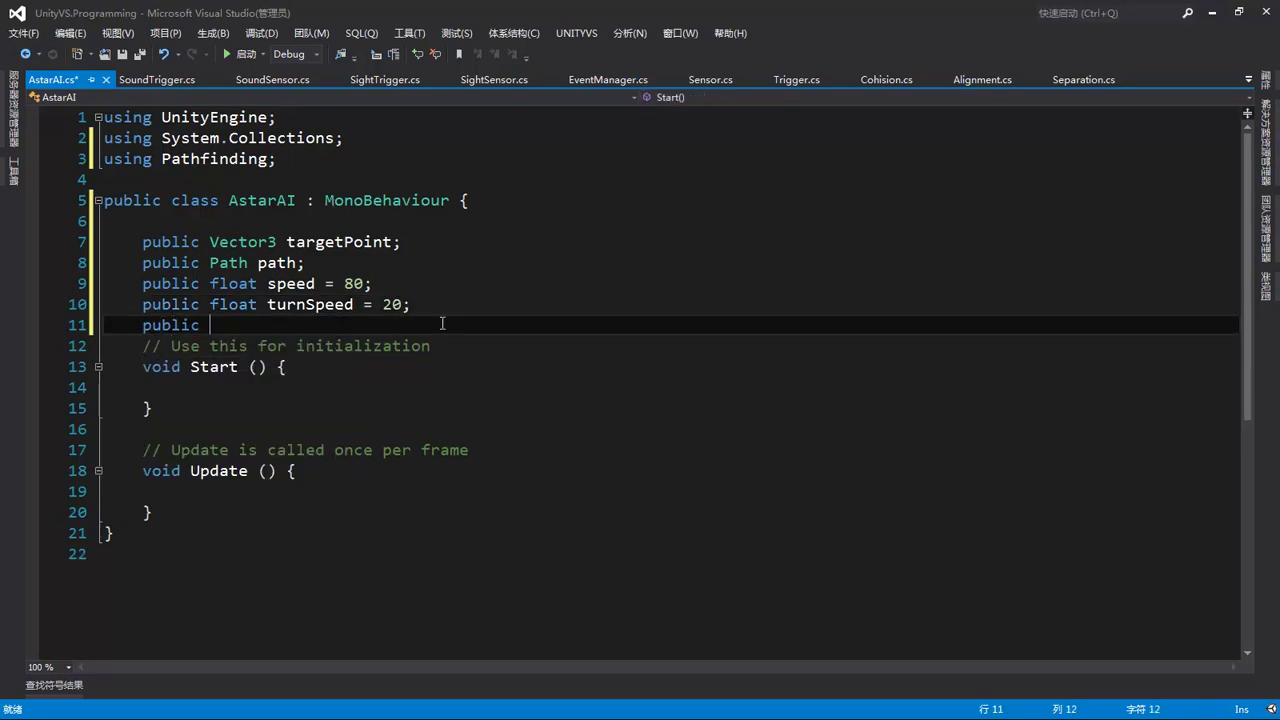
type("float")
type("nextPointDistance = 1;")
key("Return")
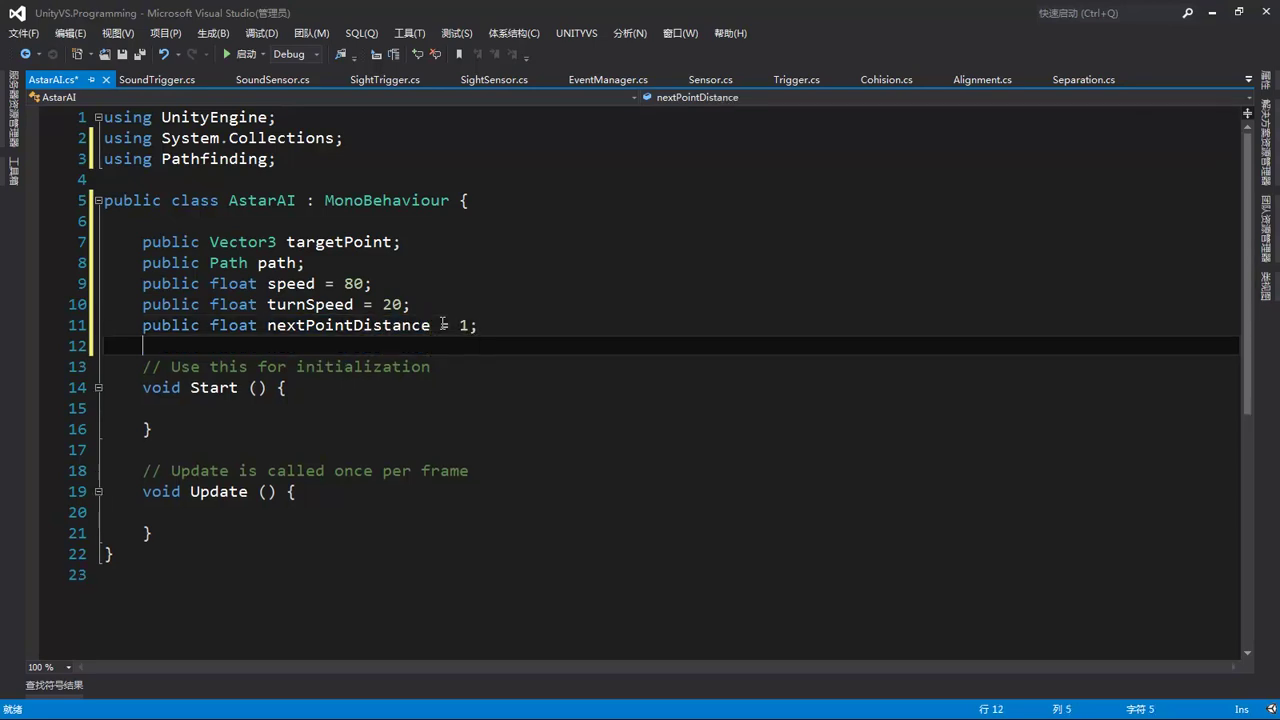
Declare private fields Seeker seeker and CharacterController controller.
type("pr")
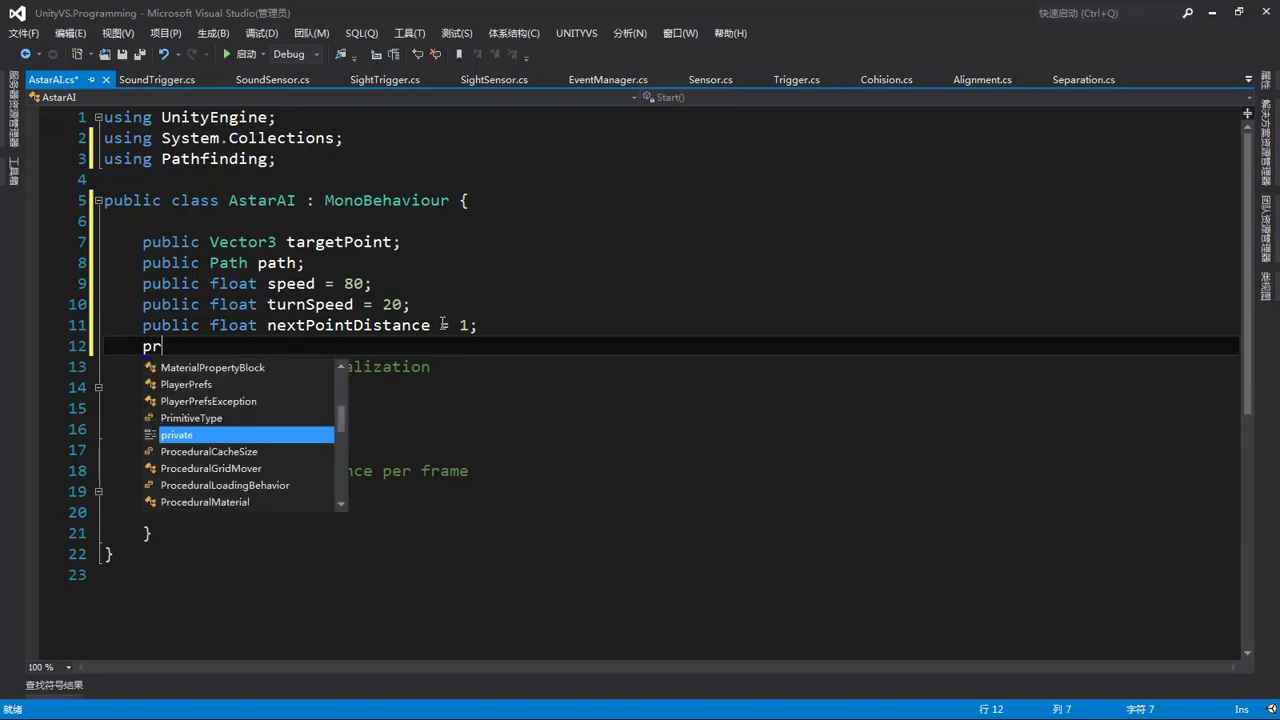
key("space")
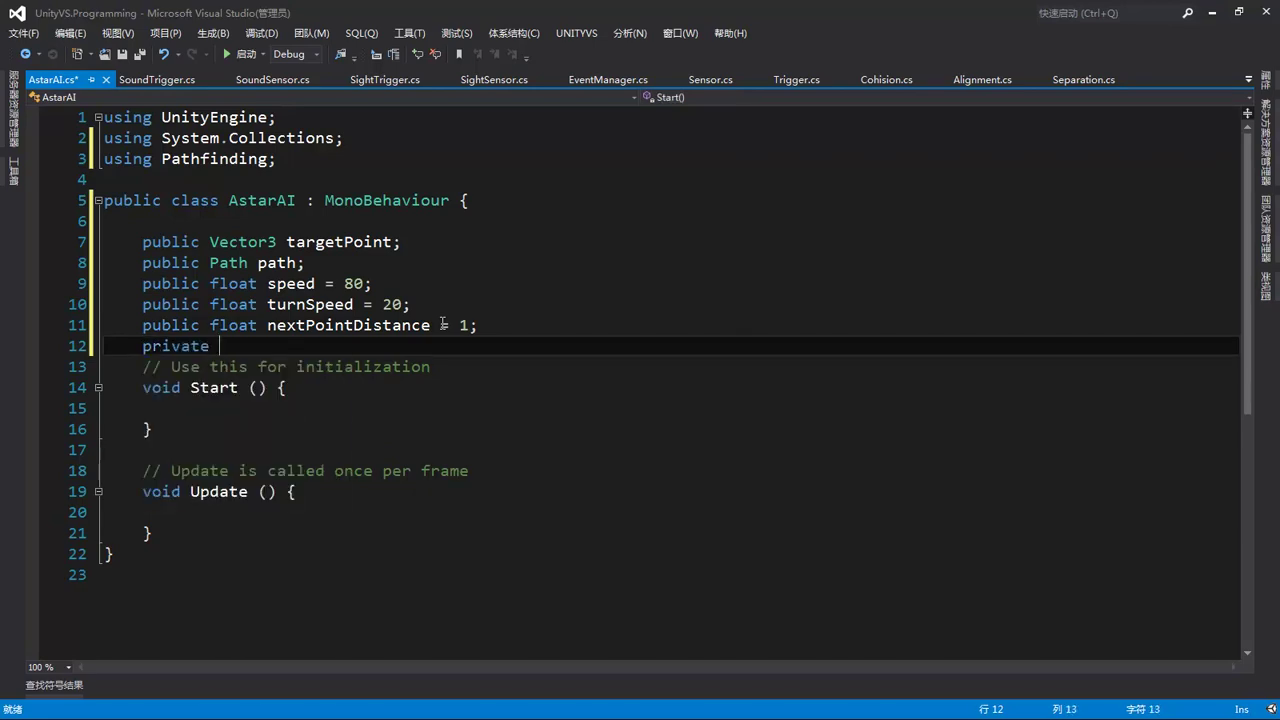
type("seek")
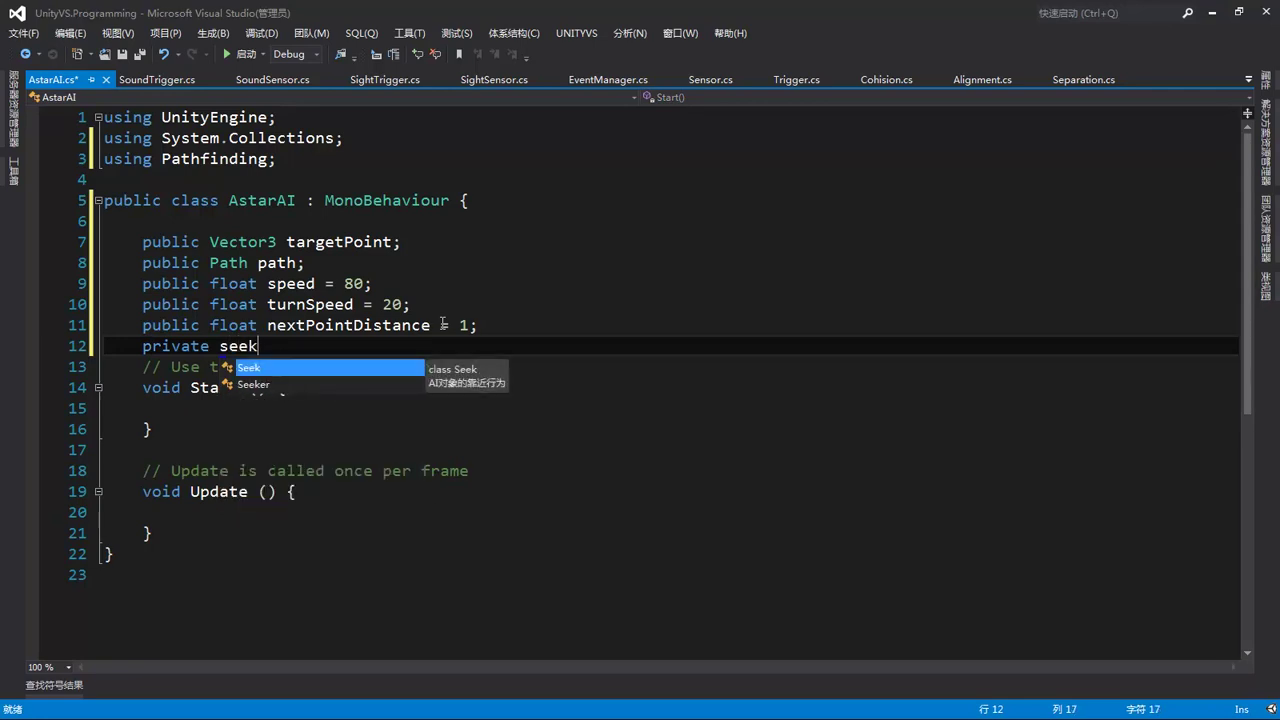
key("Down")
key("Tab")
type("seeker ")
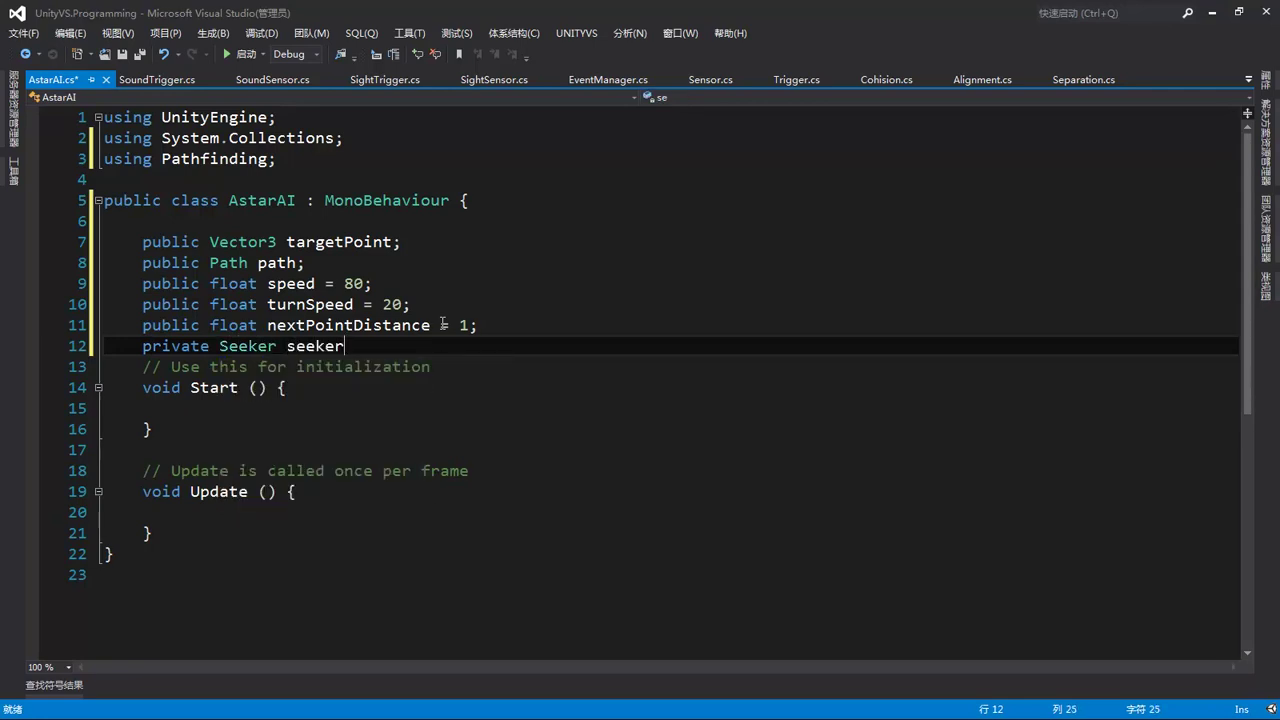
type(";")
key("Return")
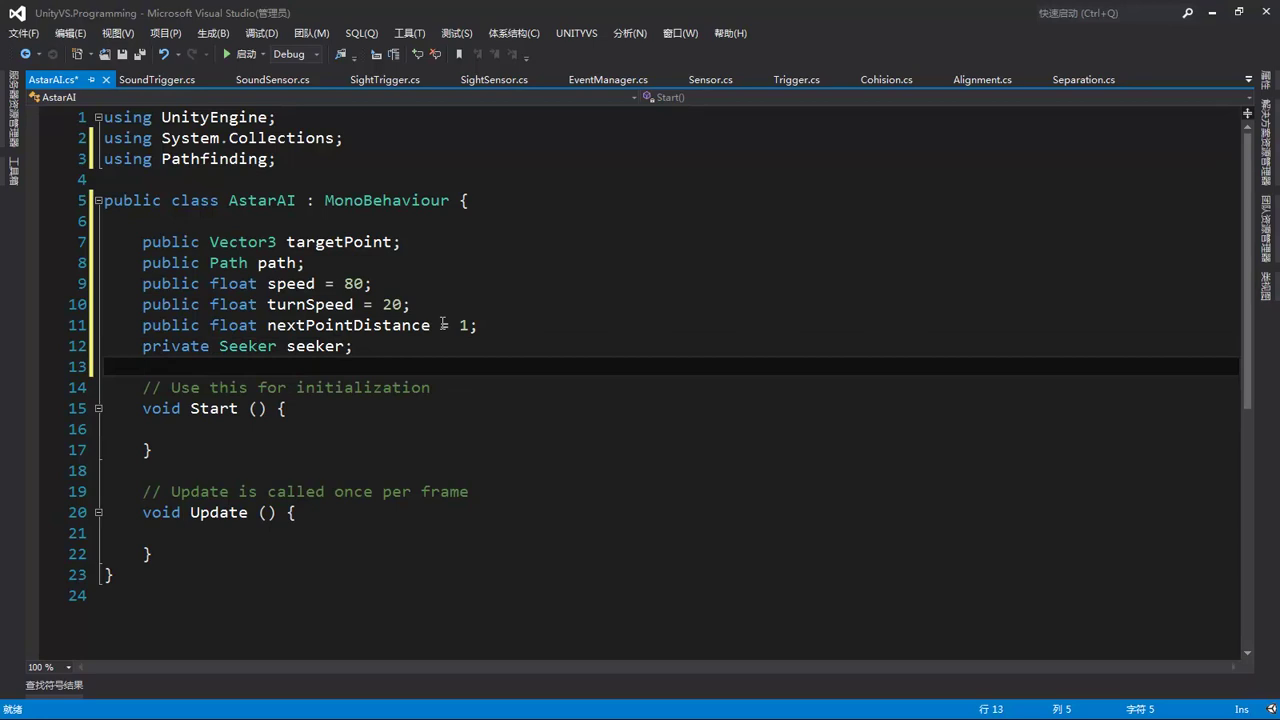
type("pr")
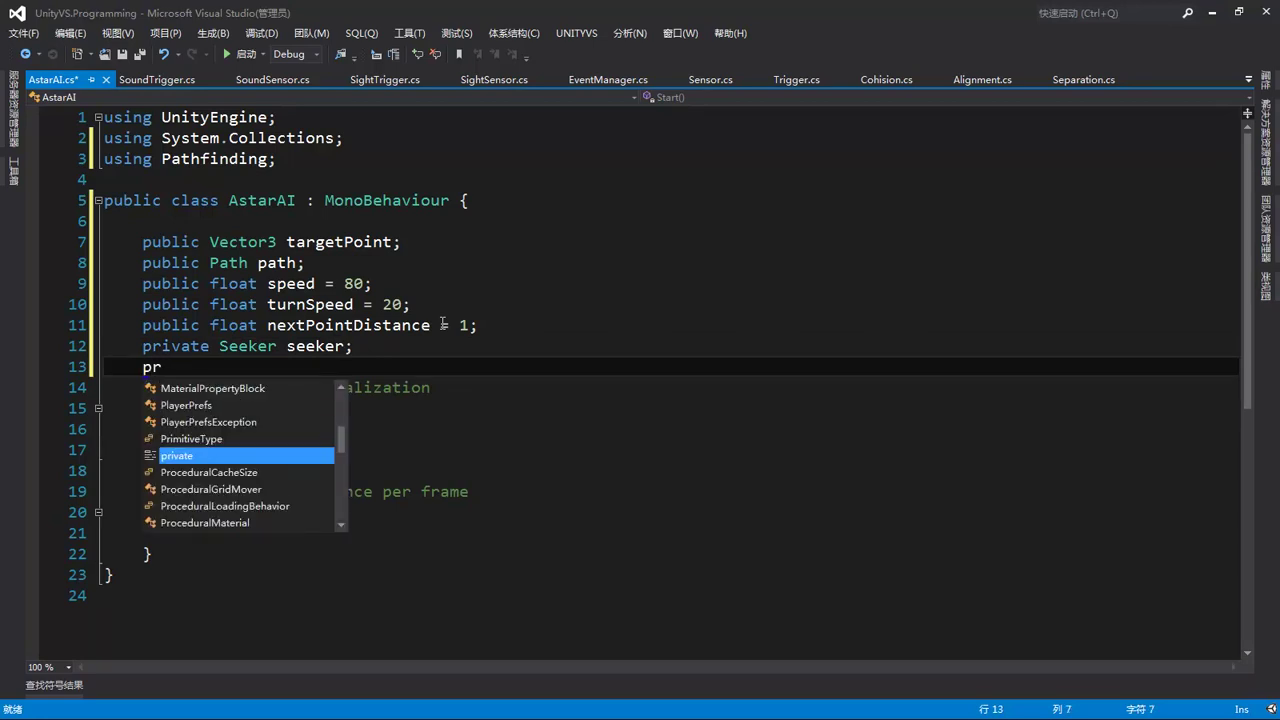
key("Tab")
type("c")
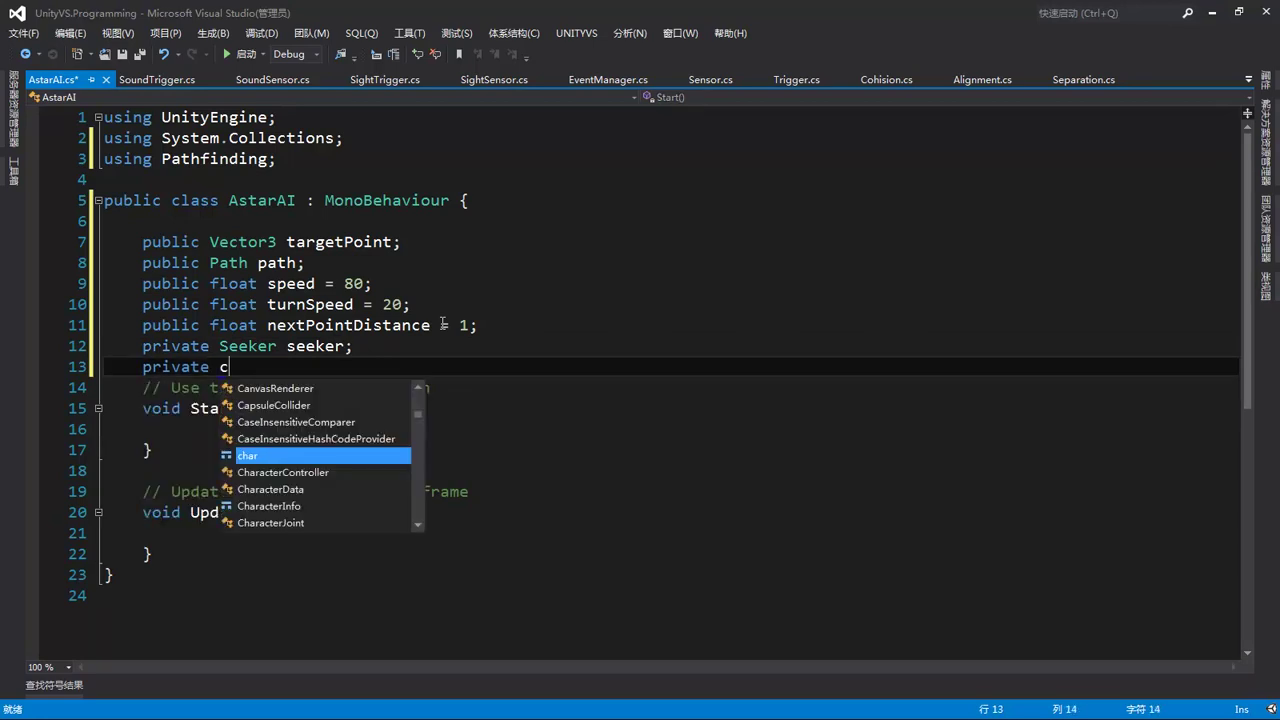
type("har")
key("Down")
key("Tab")
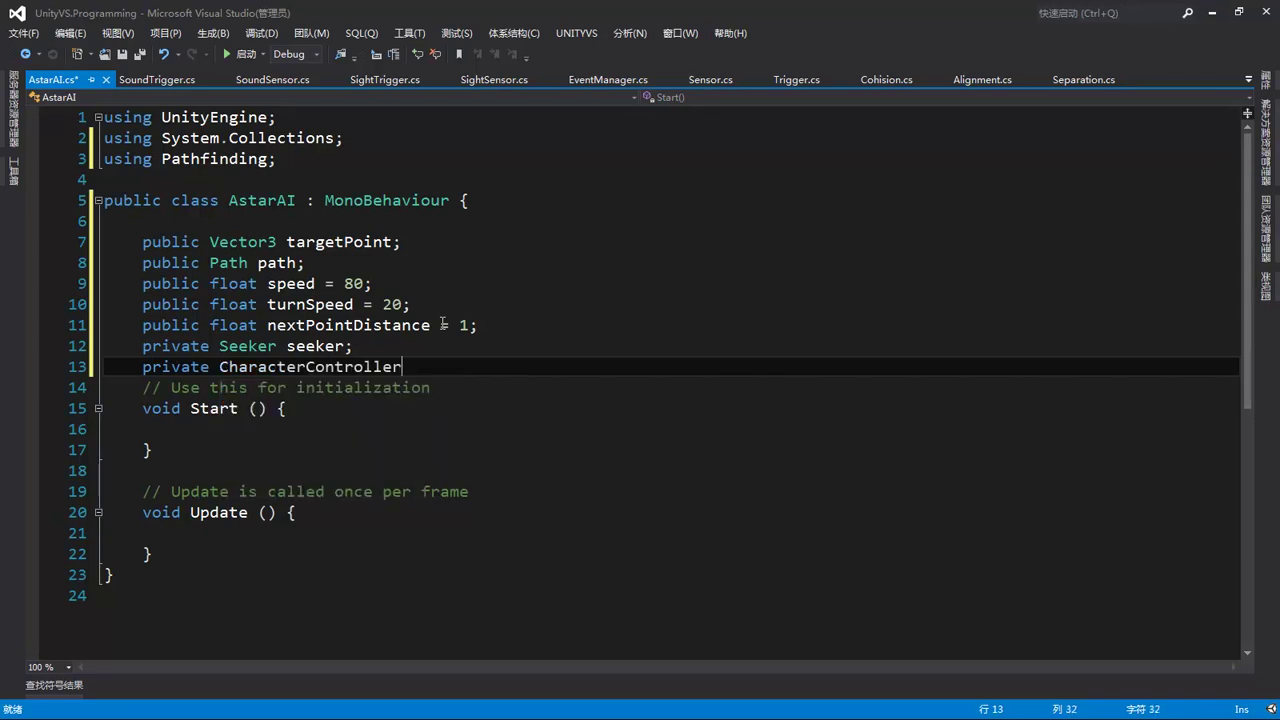
type("controller;")
key("Return")
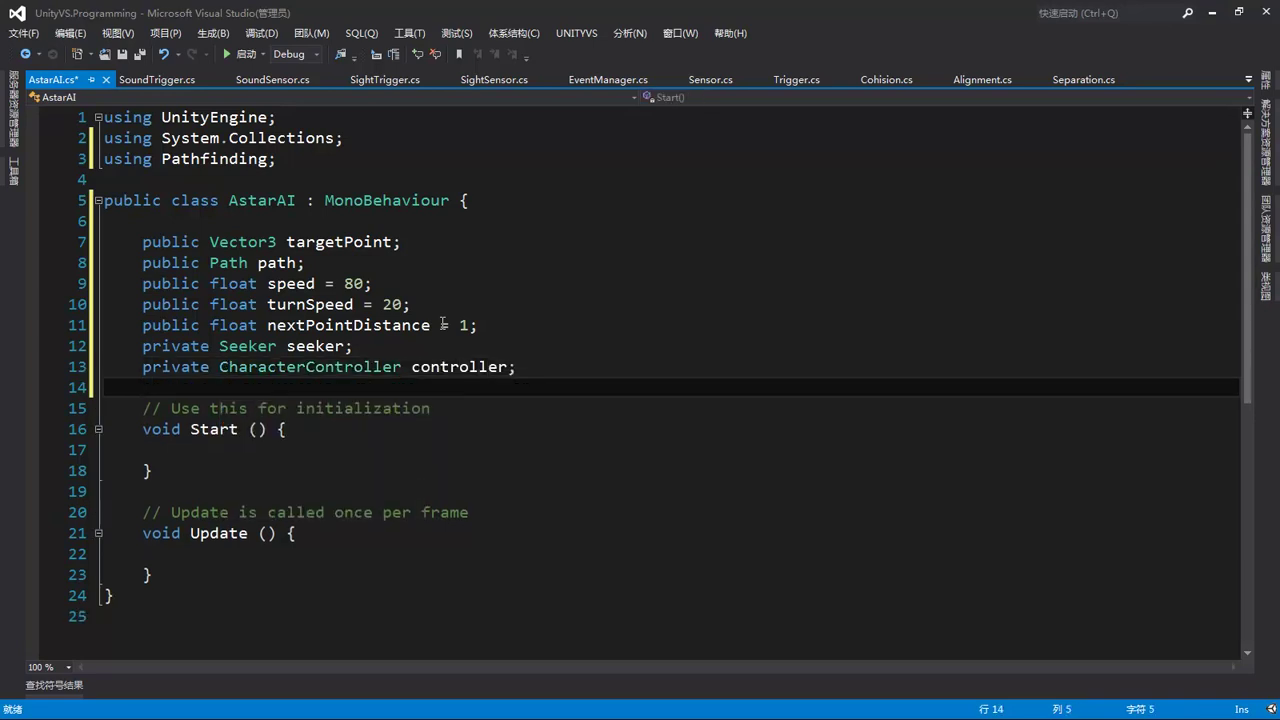
Declare private AnimationManagerEnemy animation and int currentPoint = 0.
type("p")
type("r")
key("space")
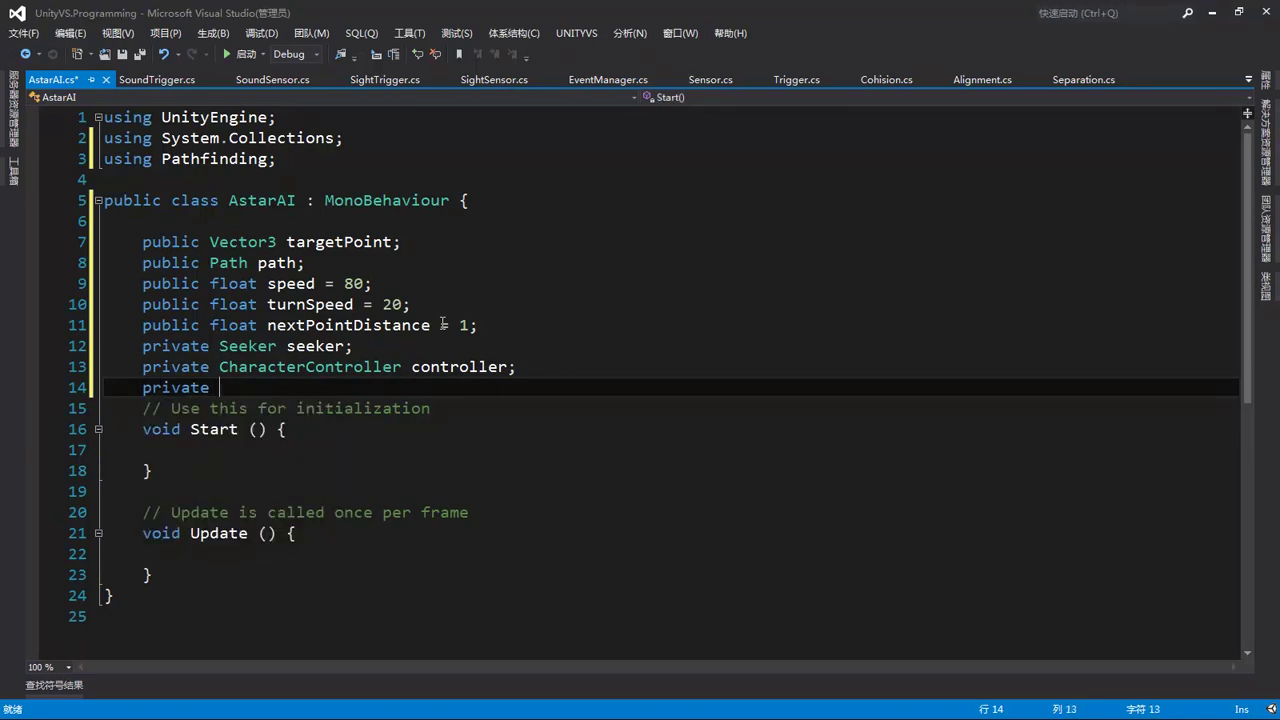
type("animationma")
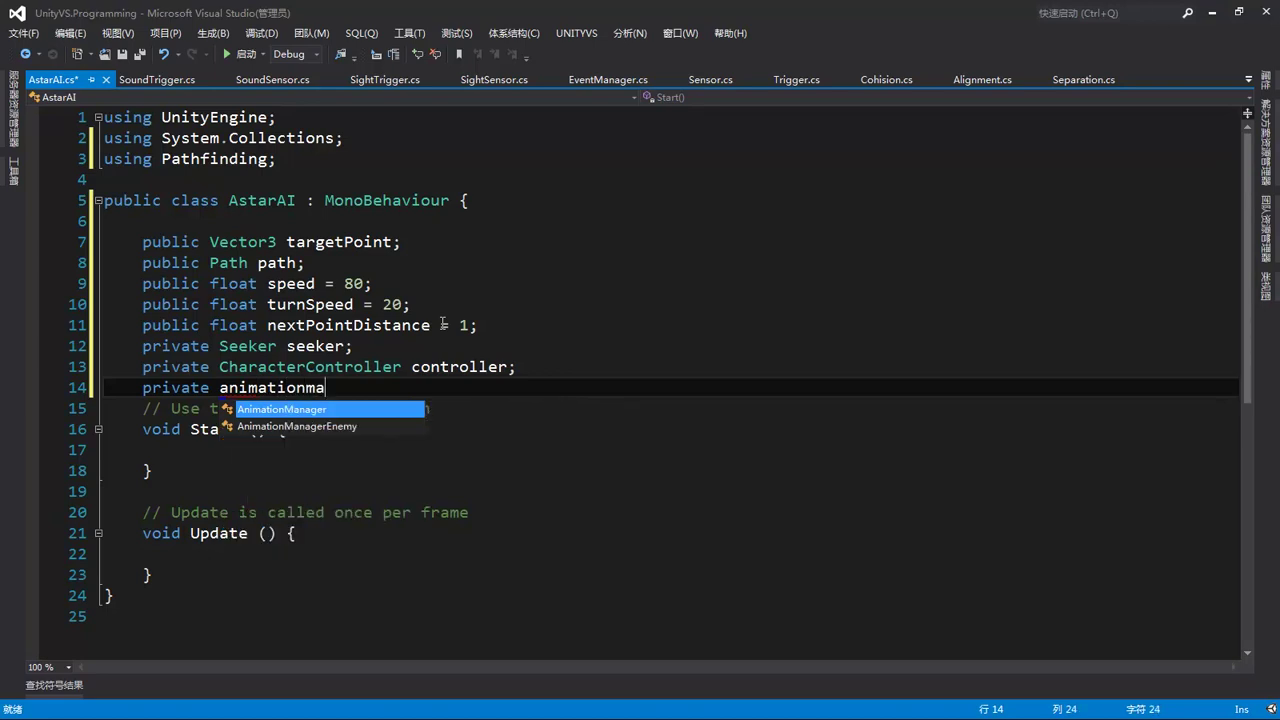
key("Down")
key("space")
type("animation'")
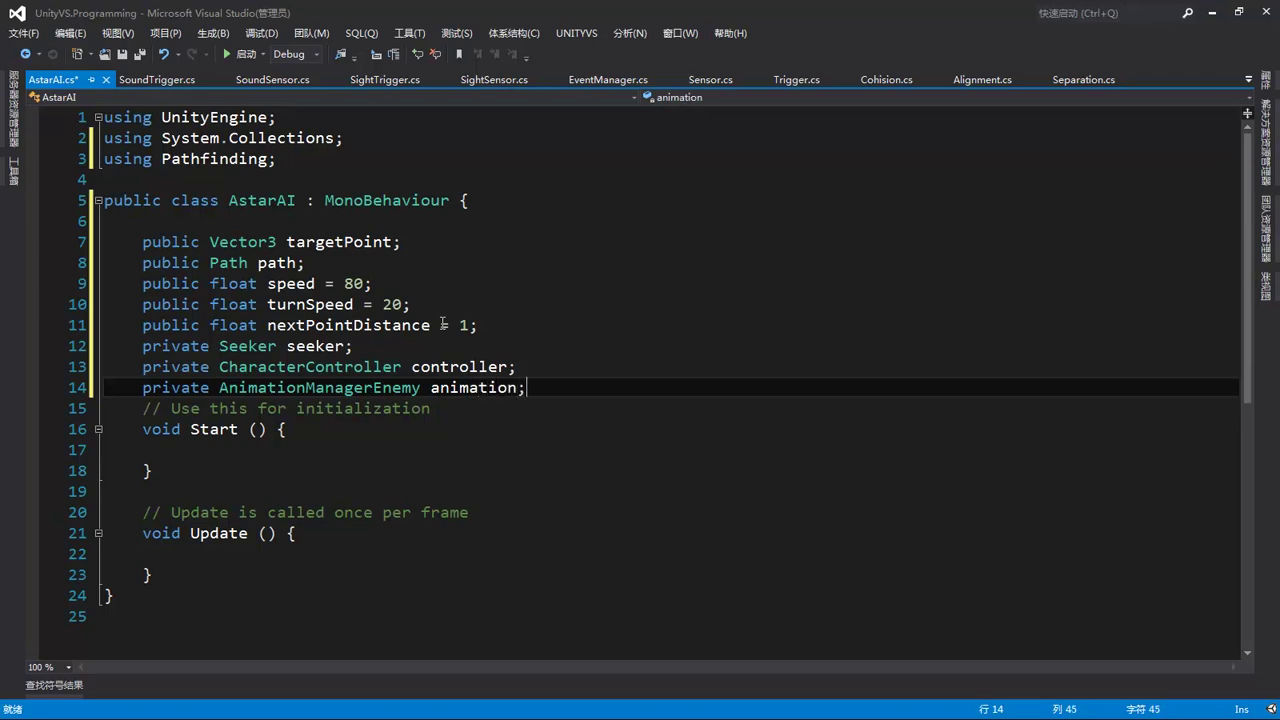
key("Return")
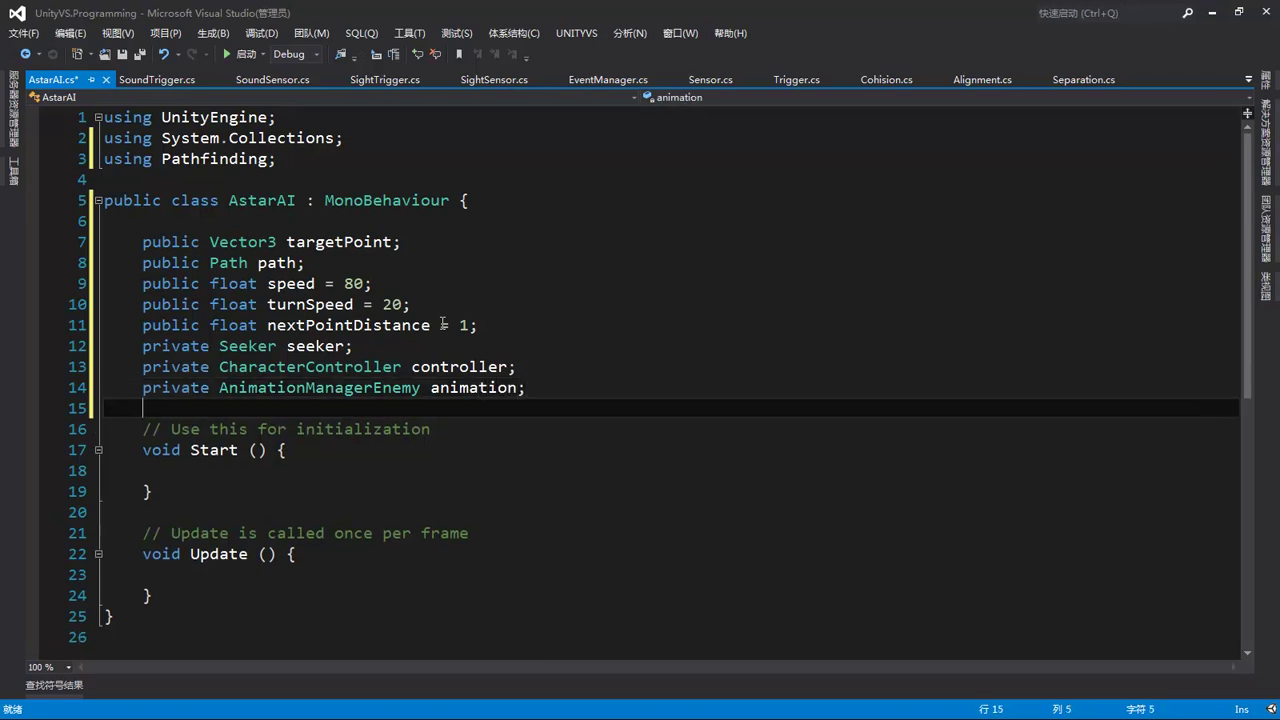
type("private ")
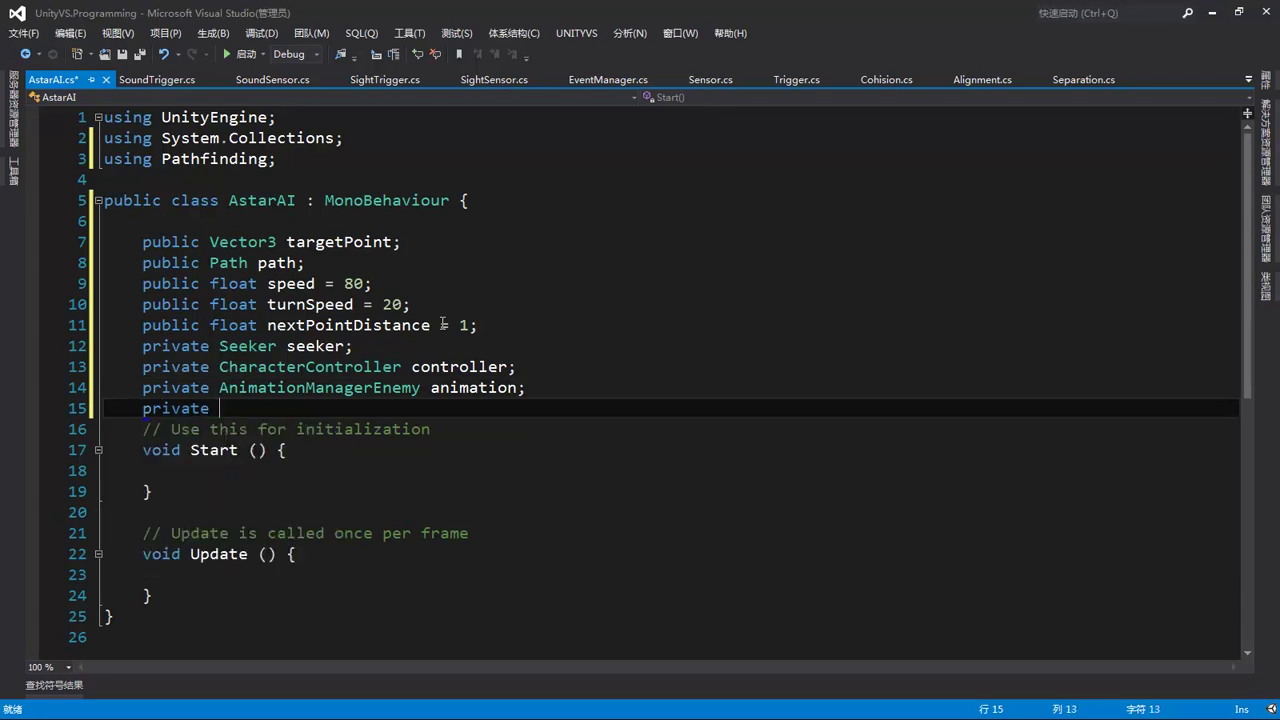
type("int ")
type("_")
key("BackSpace")
type("currentPoint ")
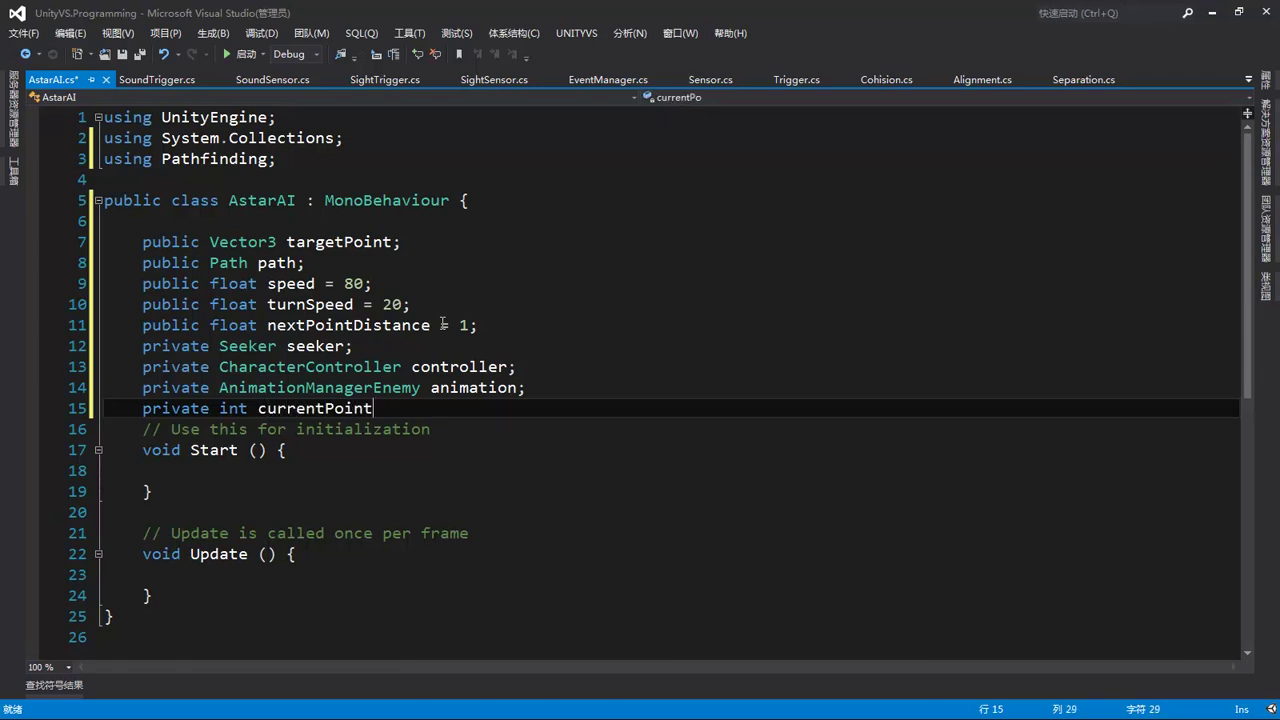
type("= 0;")
left_click(443, 472)
In Start(), assign seeker = GetComponent<Seeker>();.
scroll(453, 412, "down", 3)
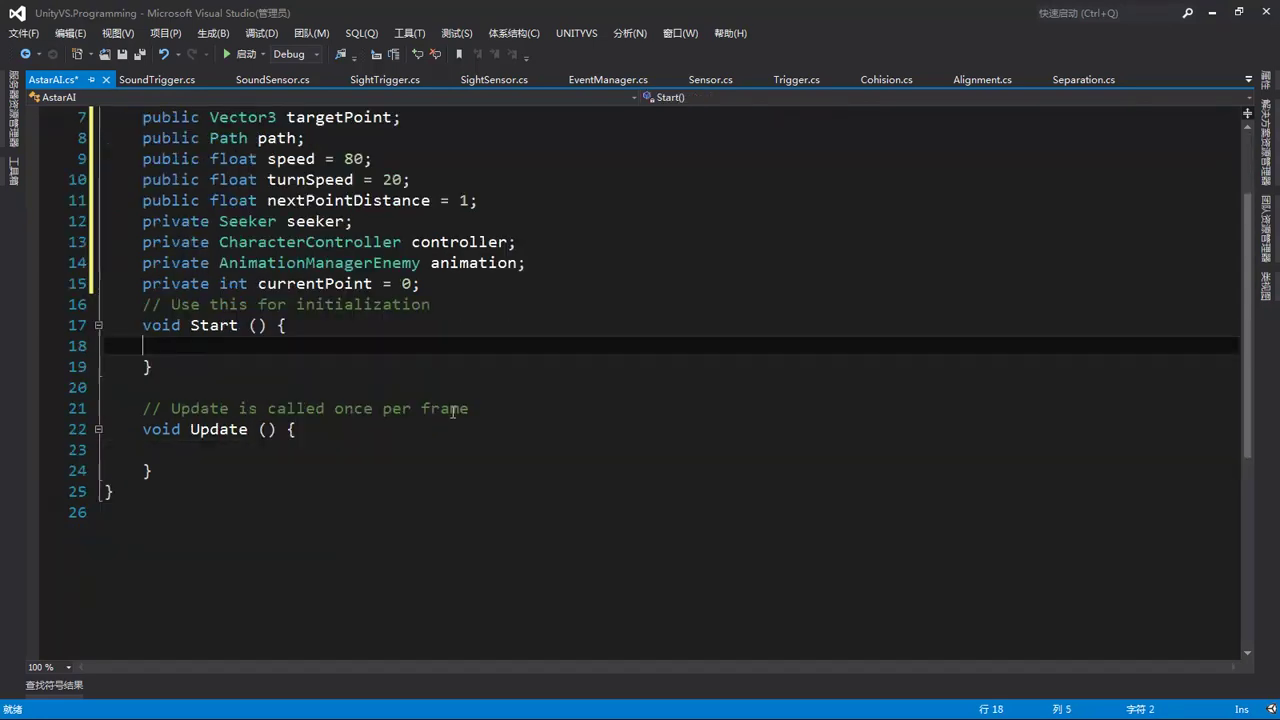
key("Tab")
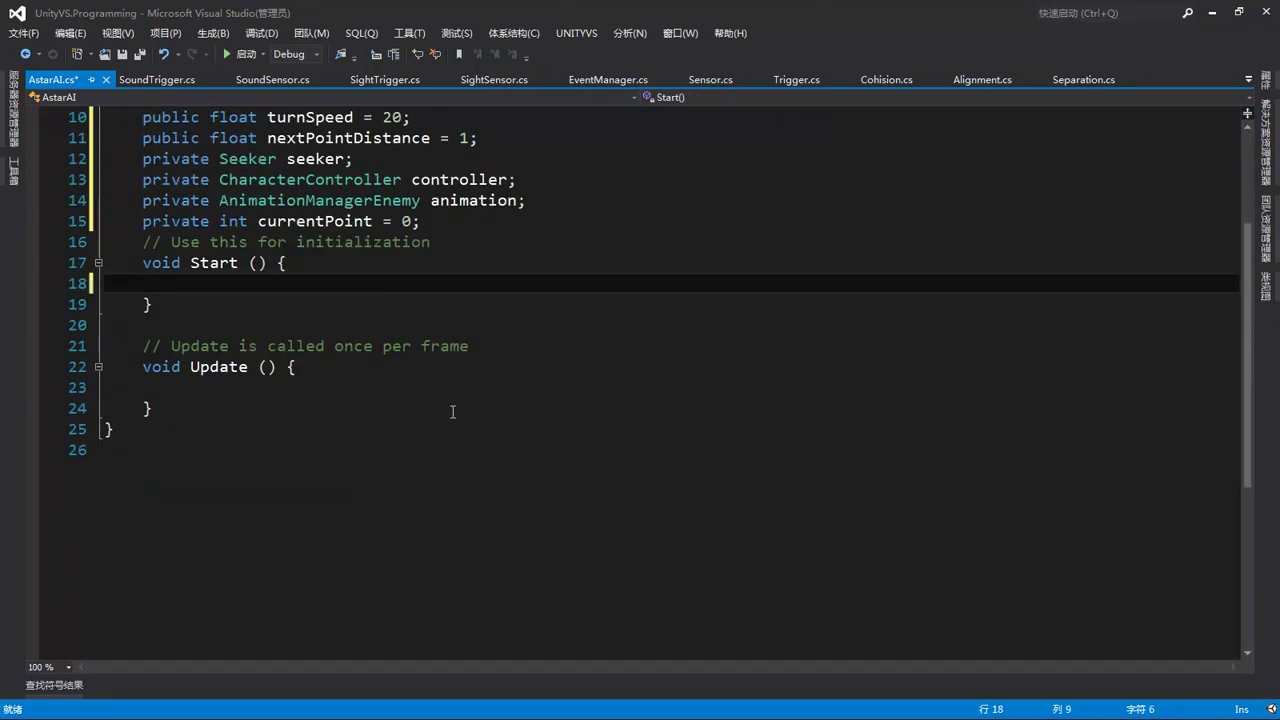
type("se")
key("Tab")
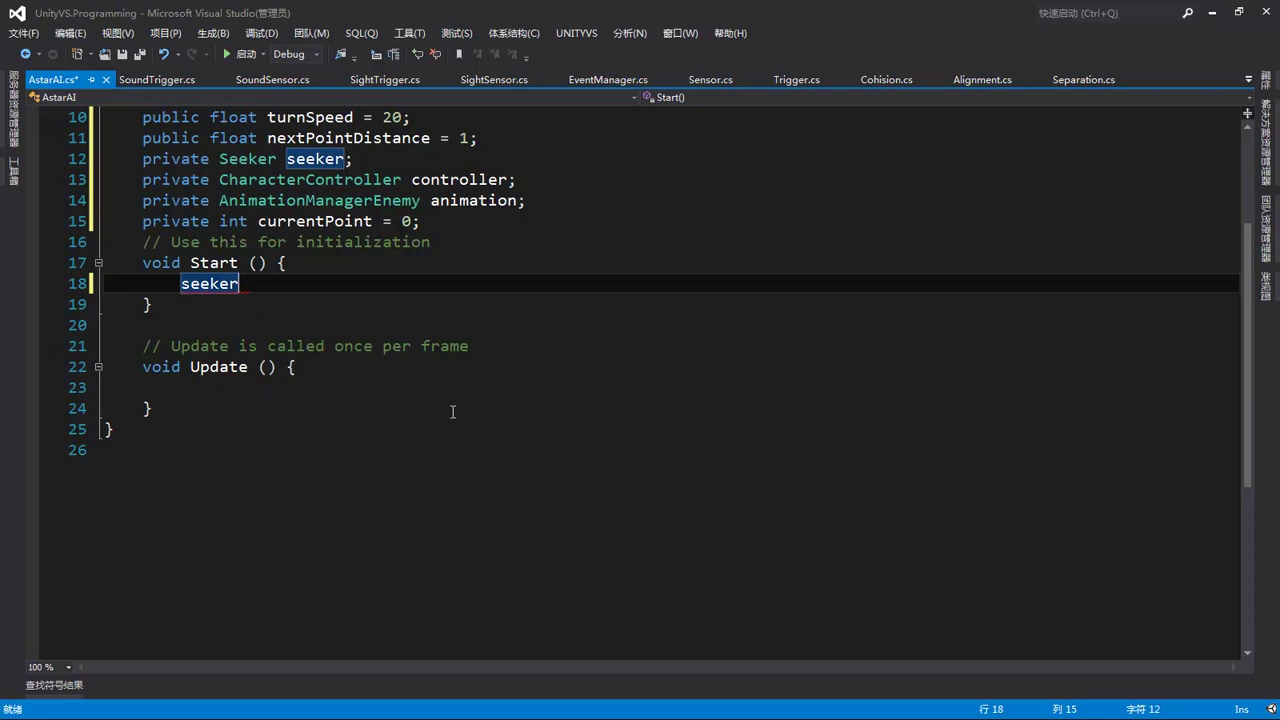
type("= get")
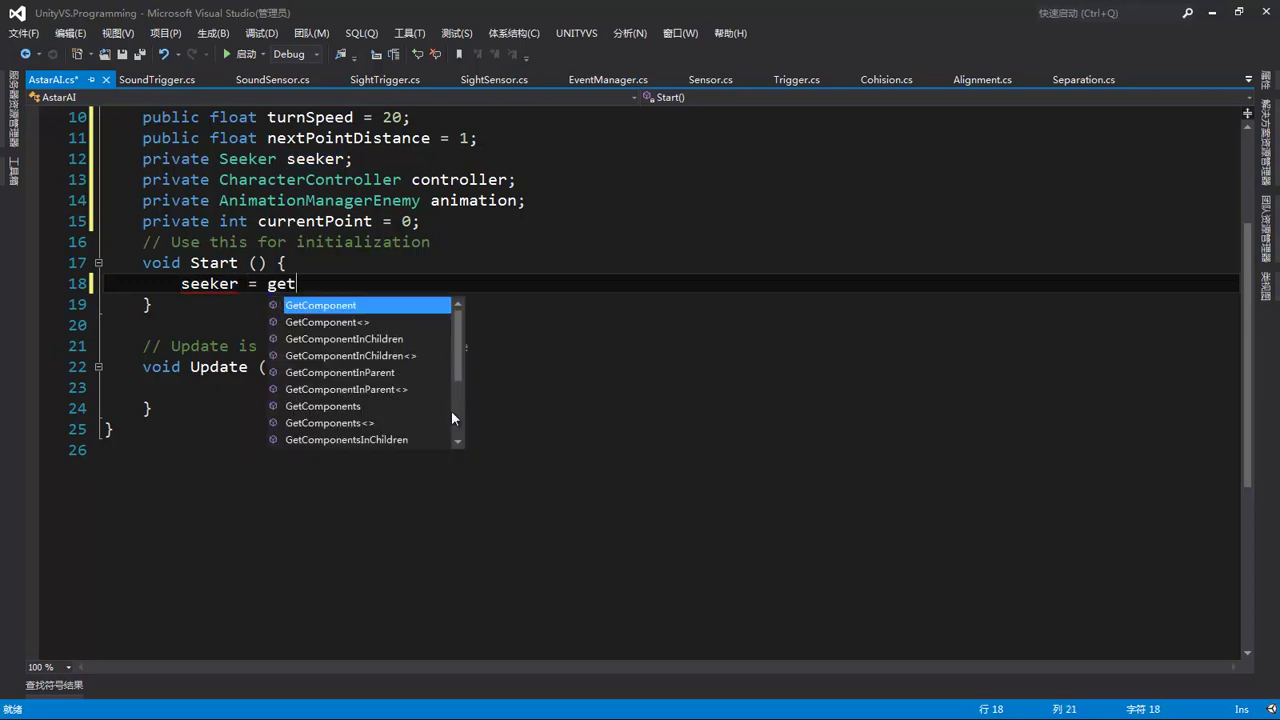
key("Tab")
type("<>")
key("Left")
type("See")
key("Tab")
key("Right")
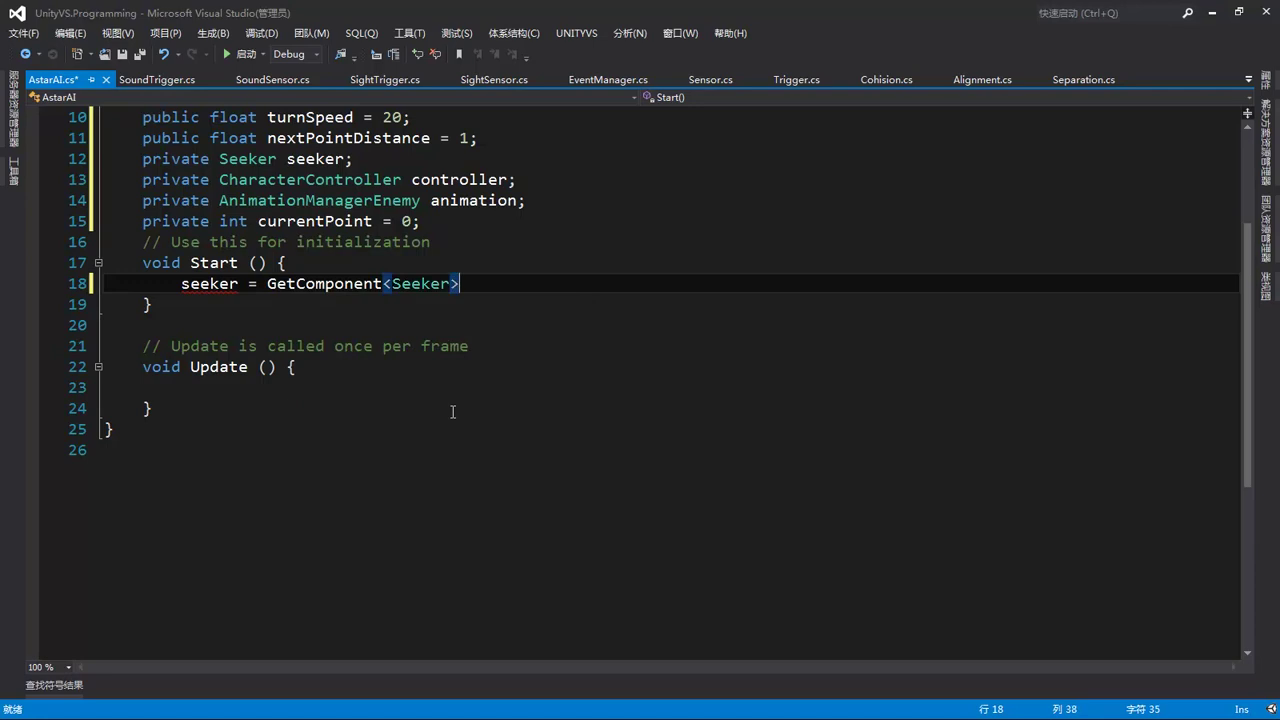
type("();")
key("Return")
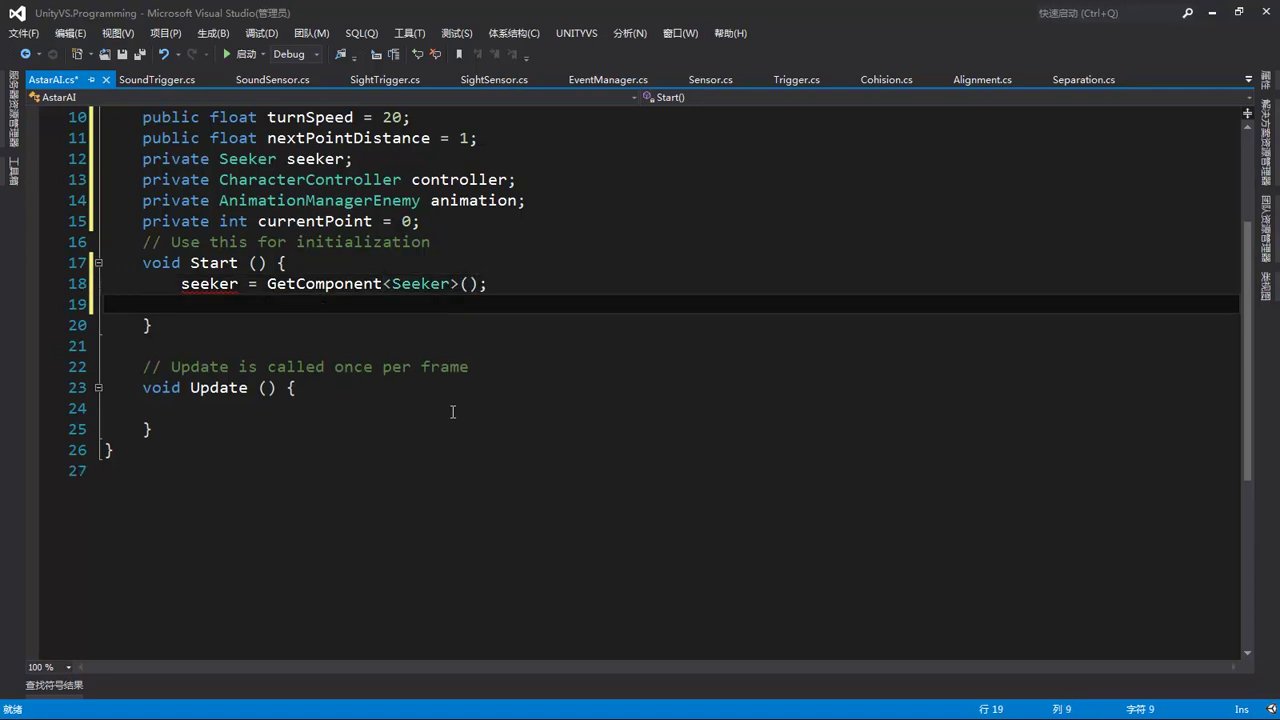
Assign controller and animation via GetComponent for CharacterController and AnimationManagerEnemy.
type("con")
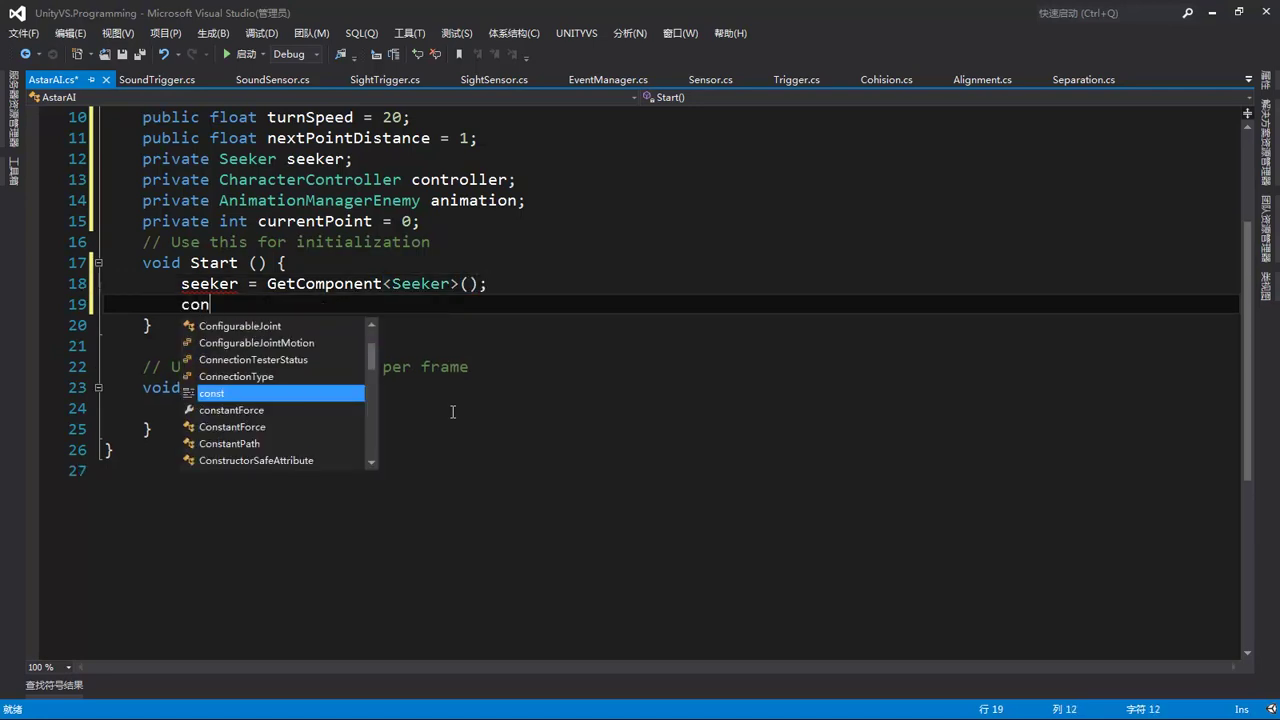
type("troller")
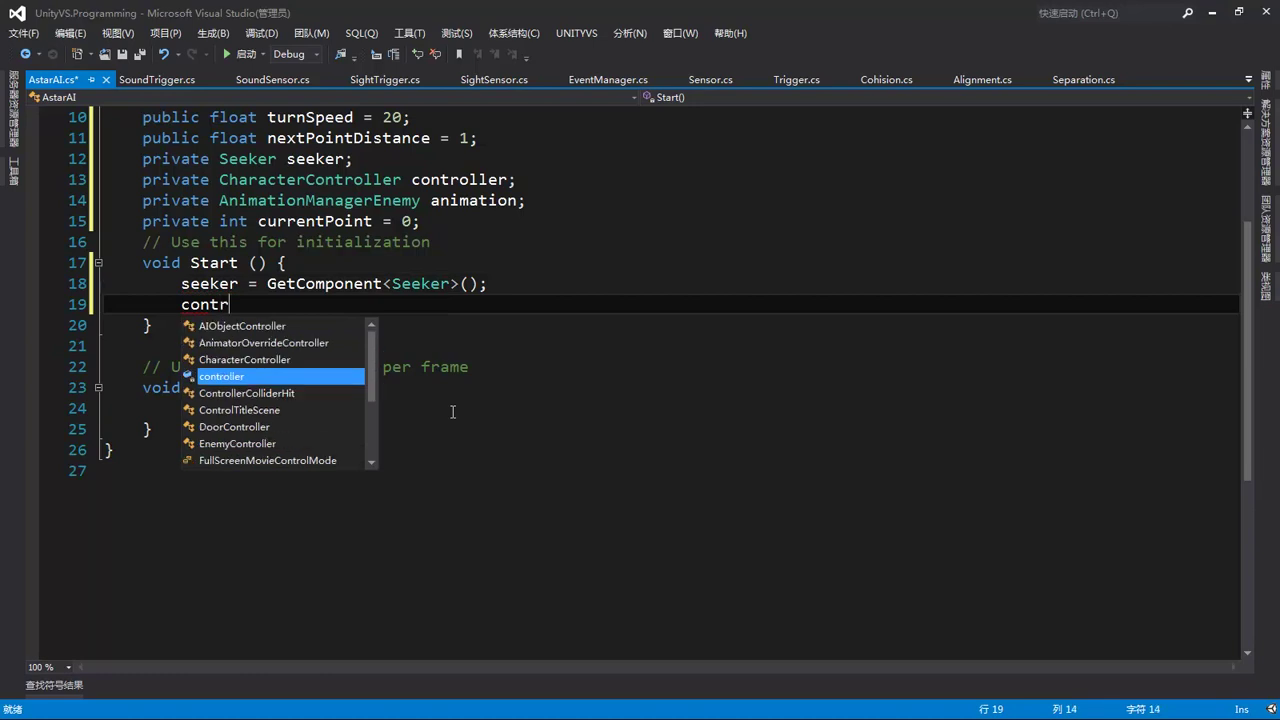
type(" = GetC")
key("Tab")
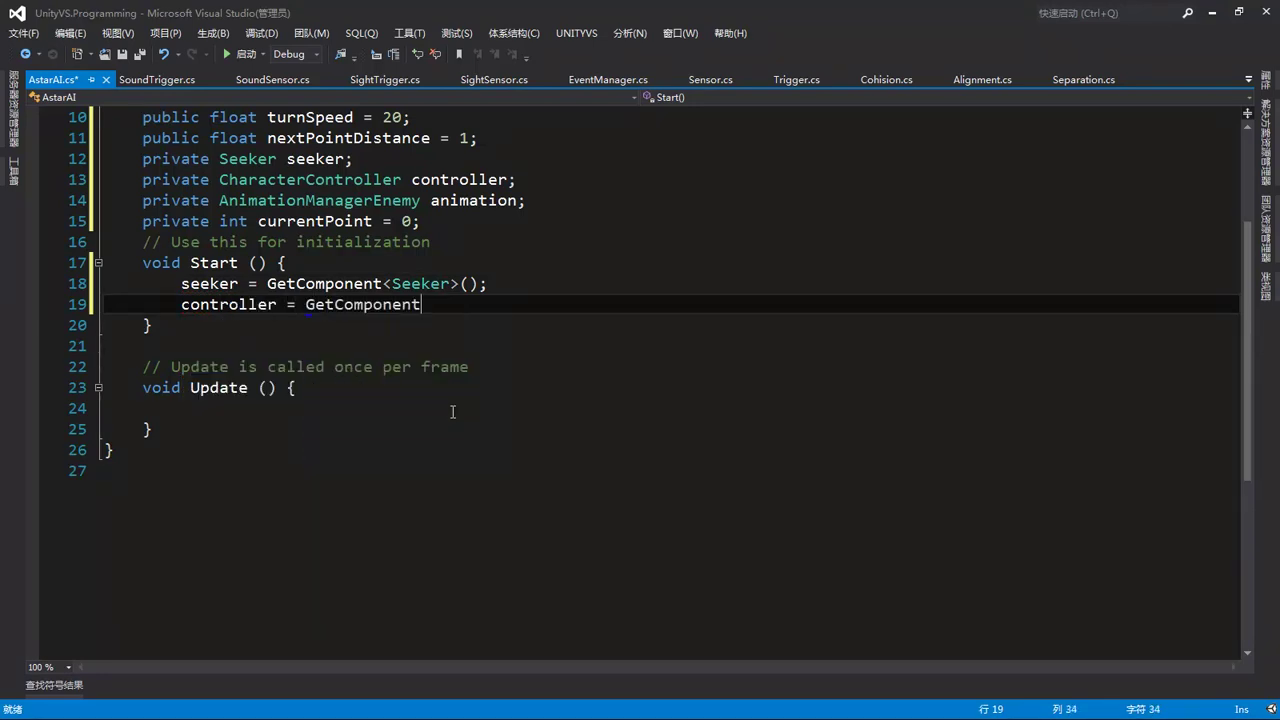
type("<c")
type("h>")
key("Down")
key("Tab")
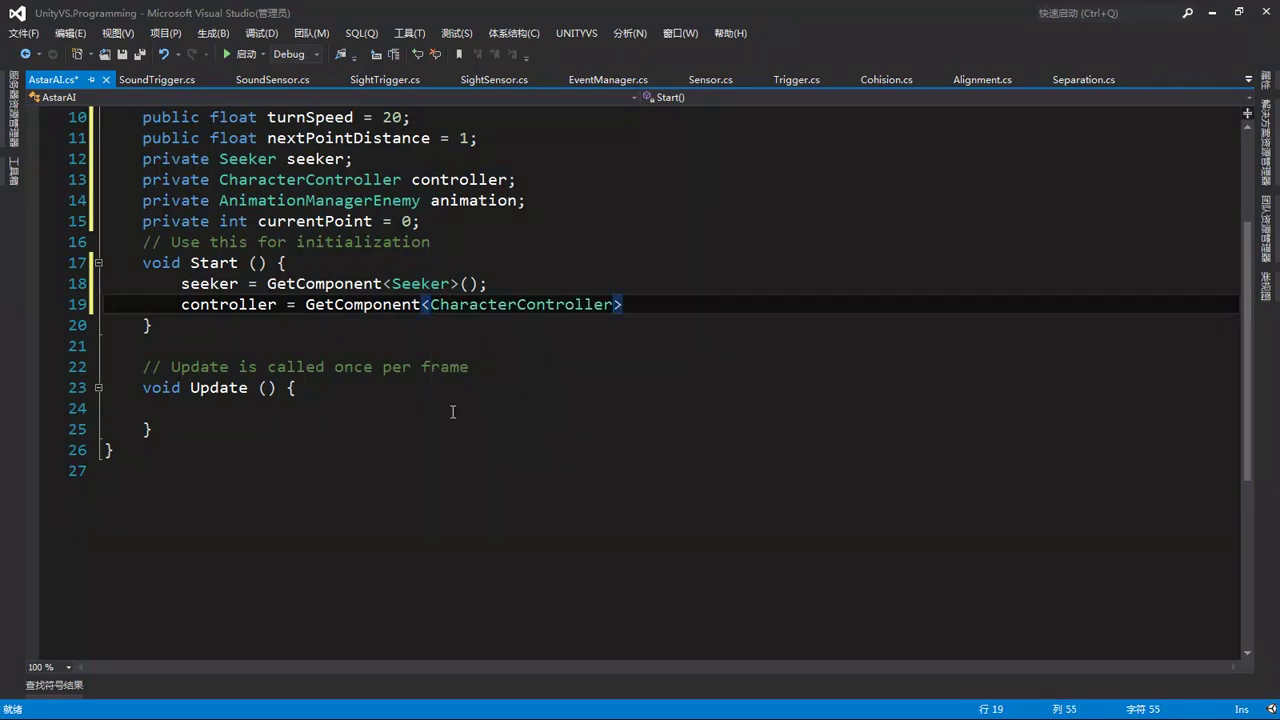
type("();")
key("Return")
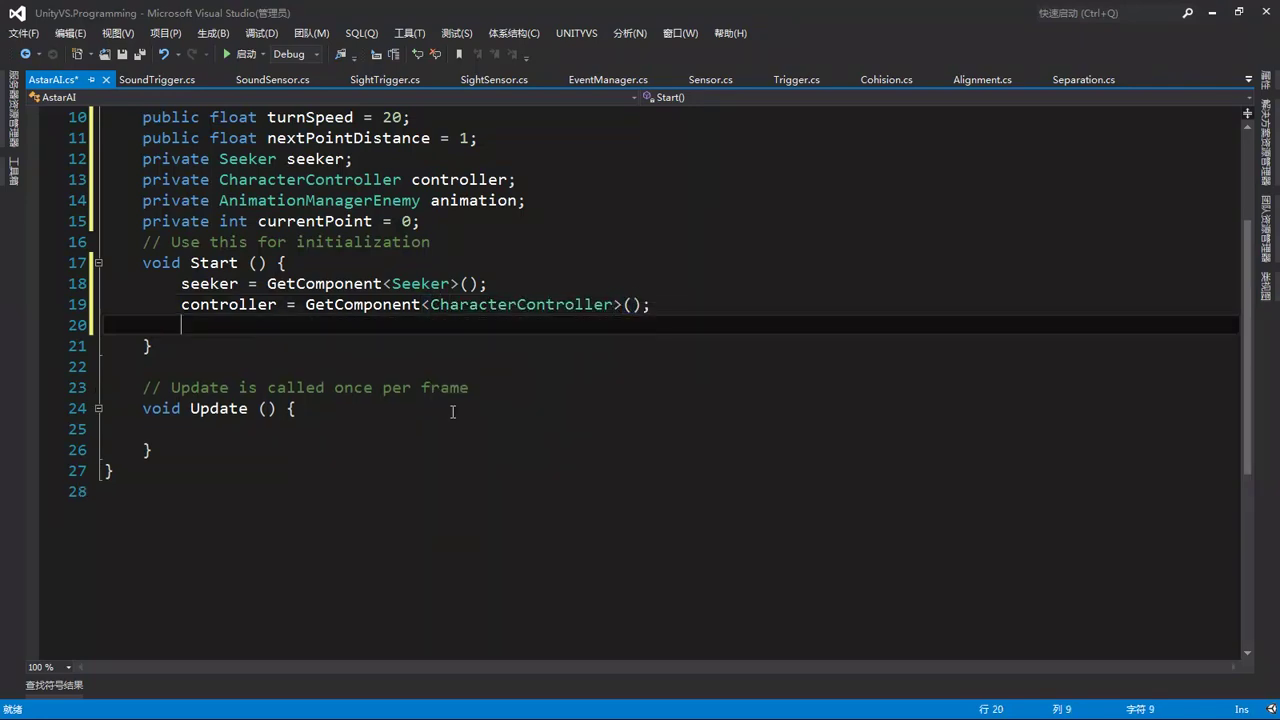
type("a")
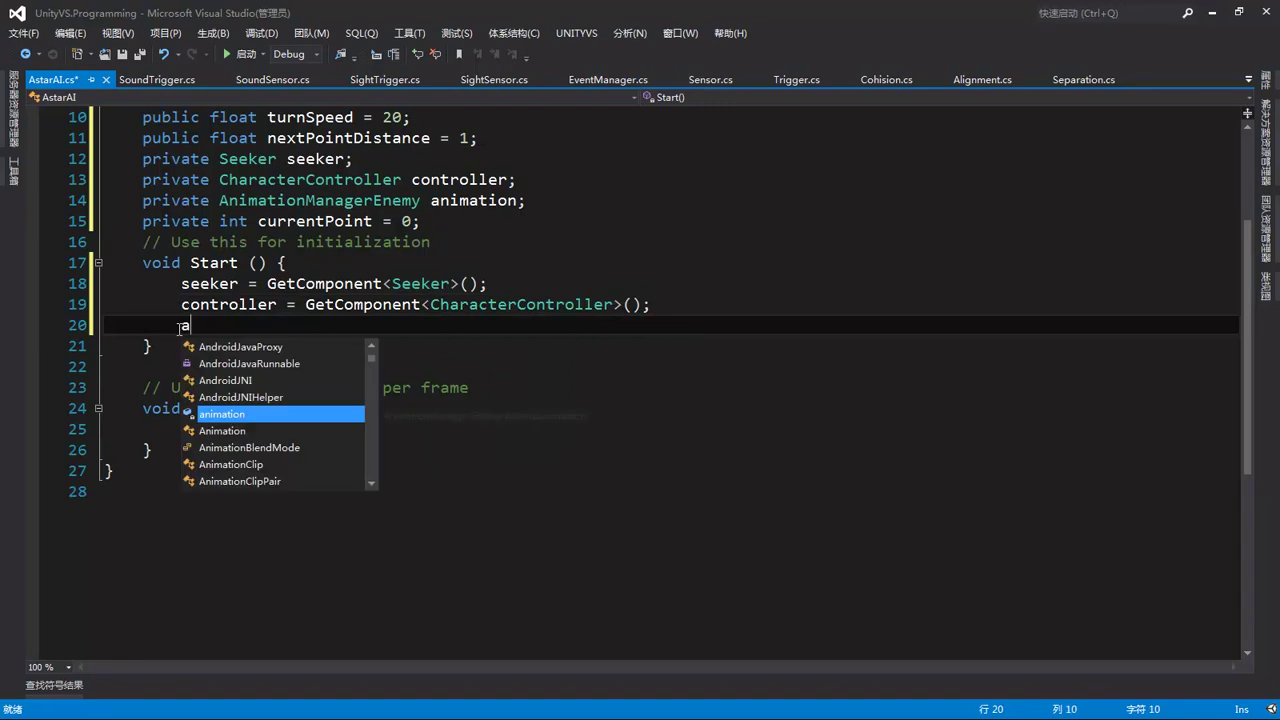
key("Tab")
type("= GetC")
key("Tab")
type("<")
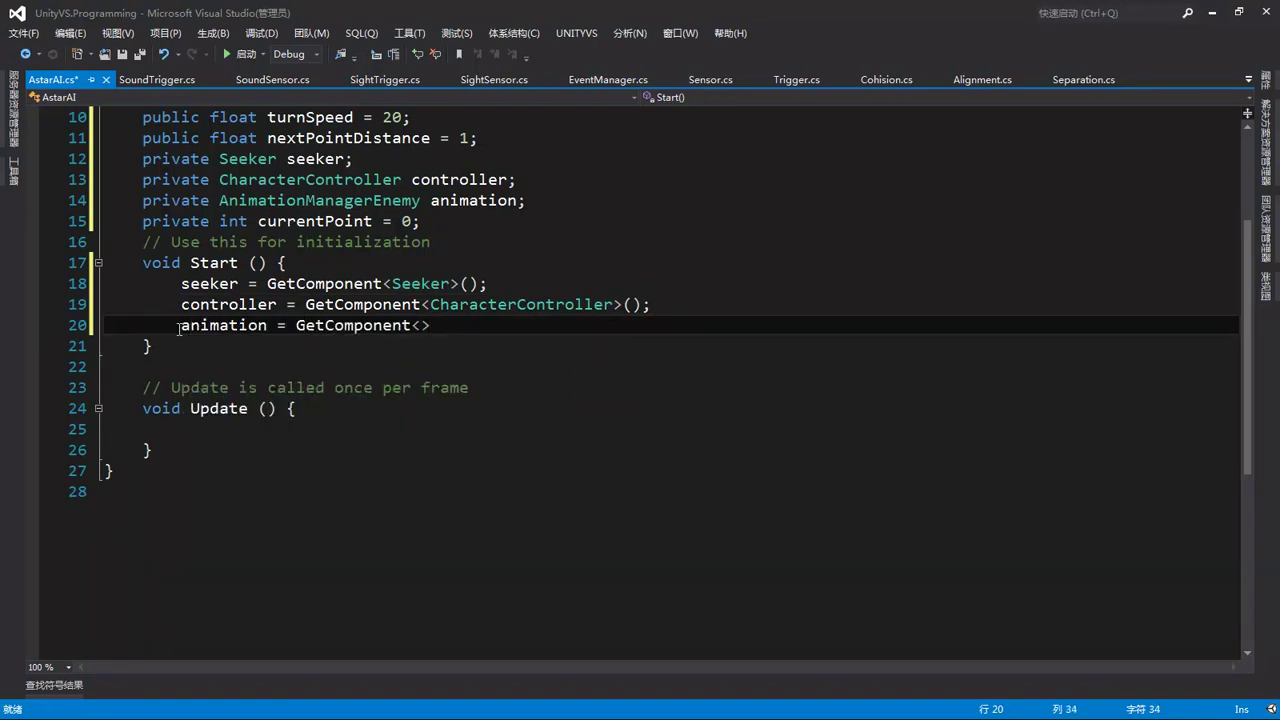
type("anim")
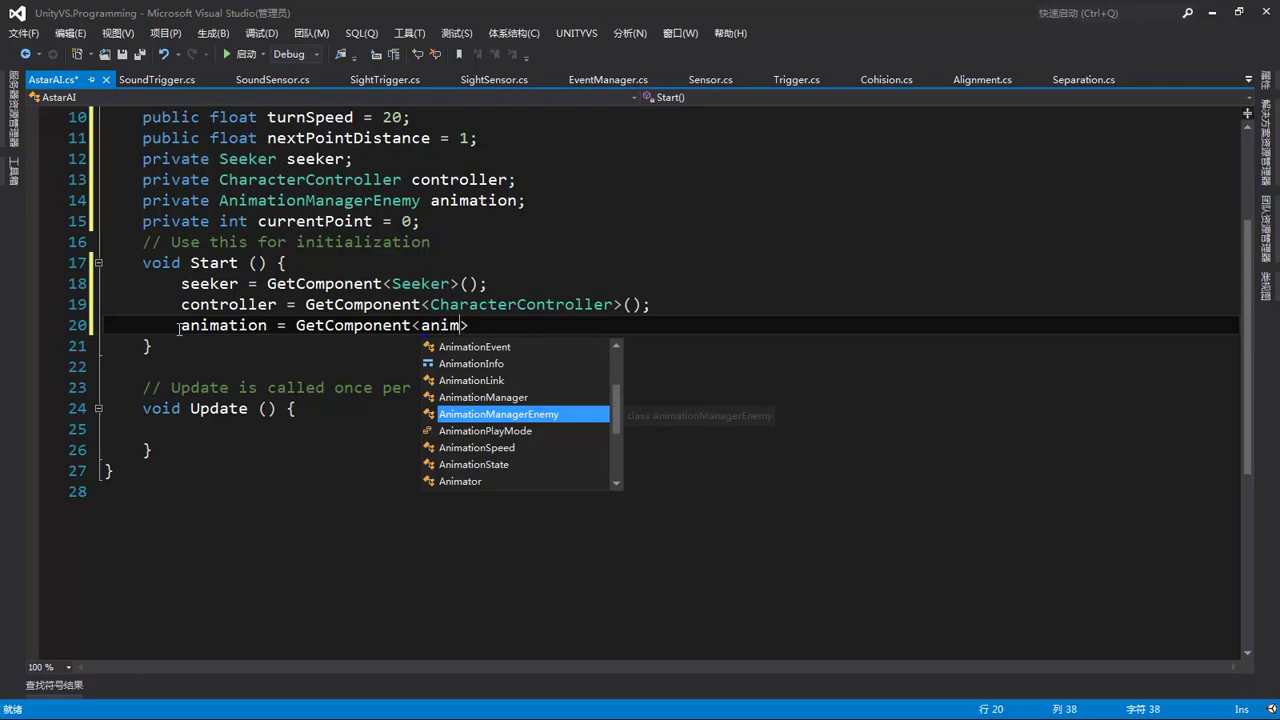
type("ation")
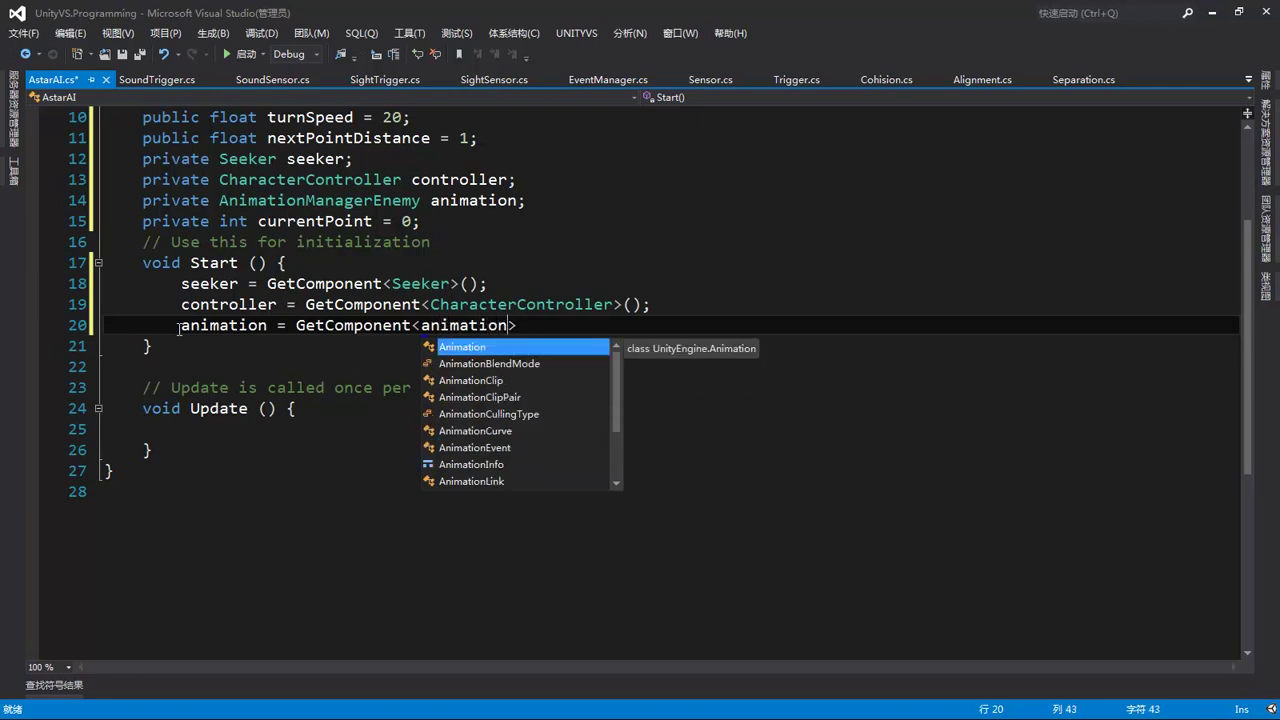
type("m")
type(">();")
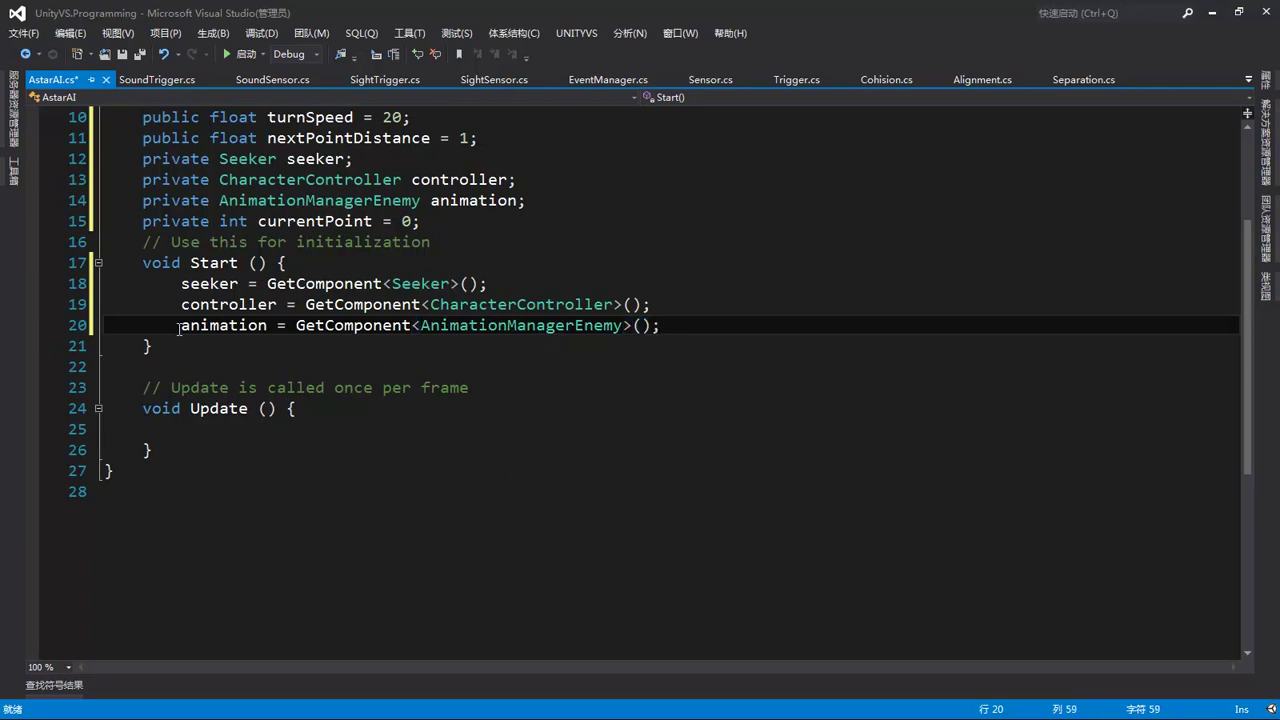
key("Return")
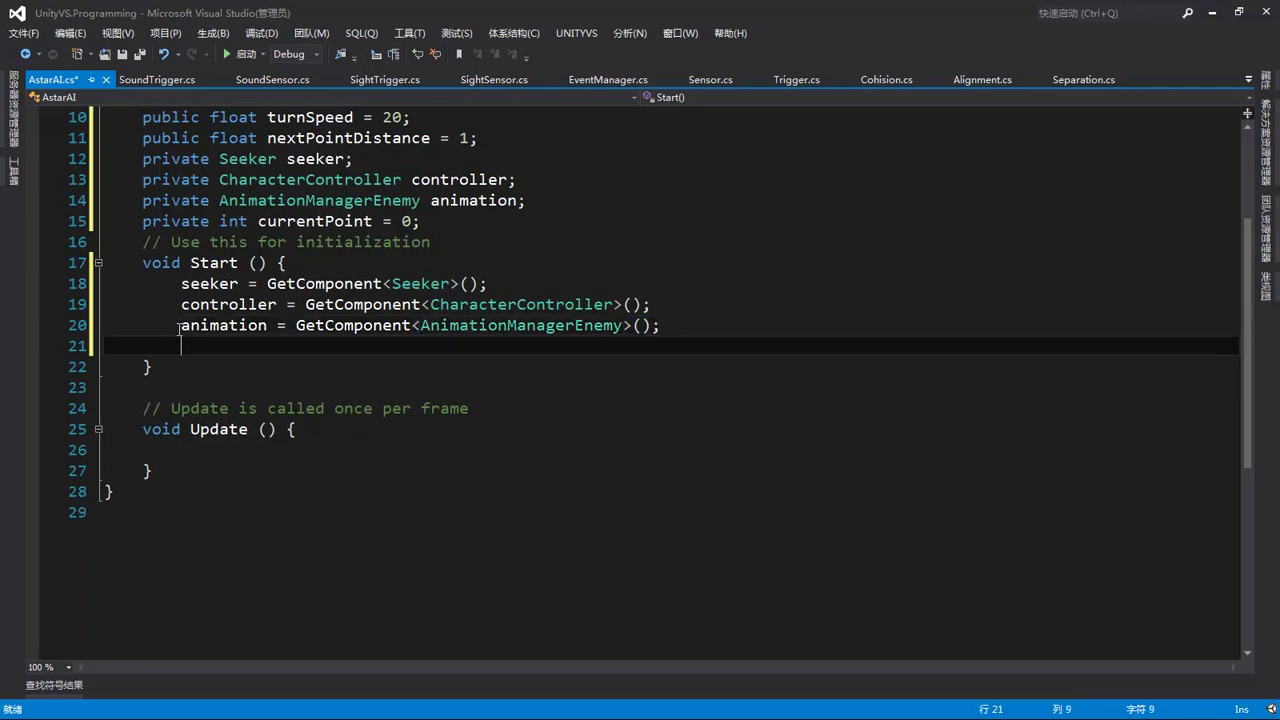
Add the statement seeker.StartPath(transform.position, targetPoint); as the last line of Start().
type("se")
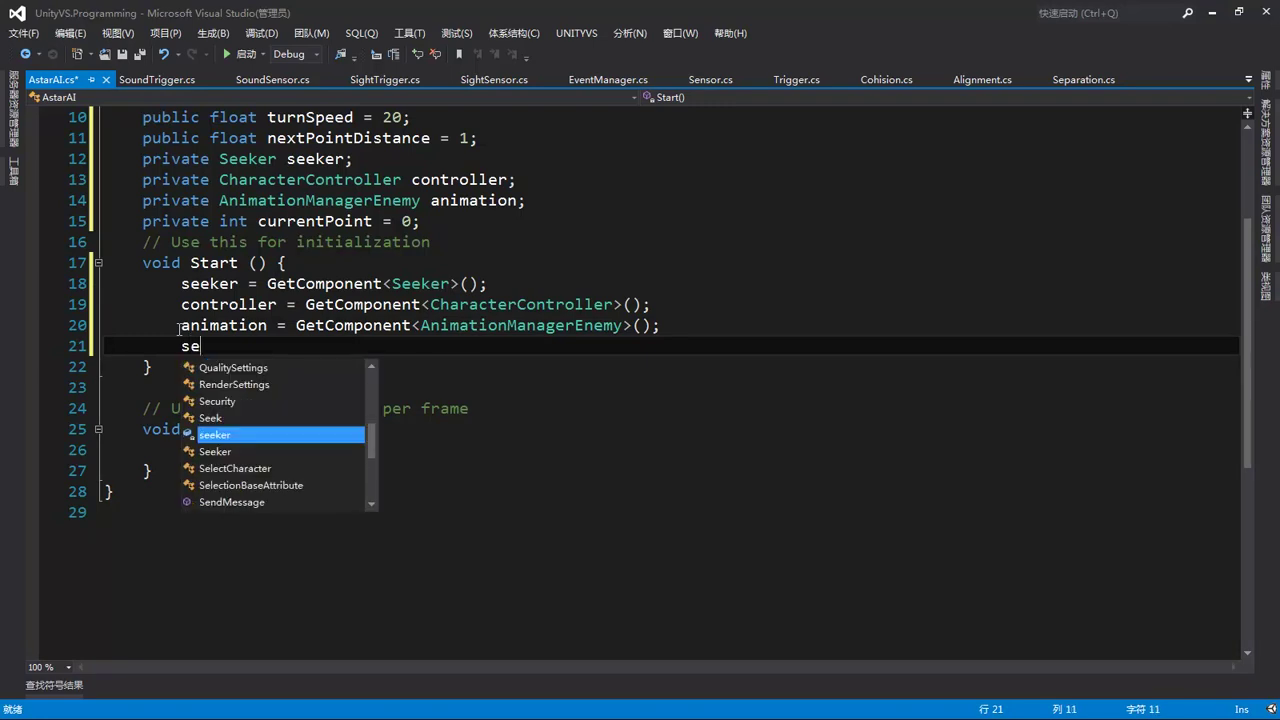
key("Tab")
type(".st")
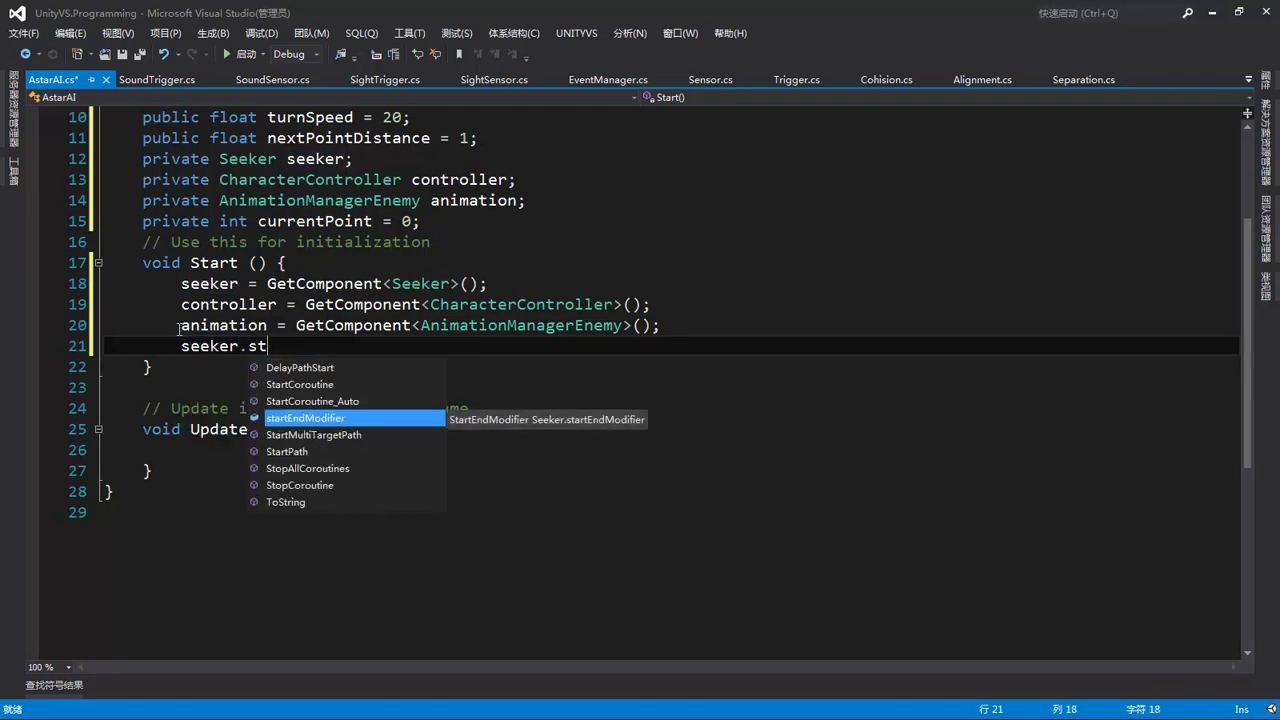
type("art")
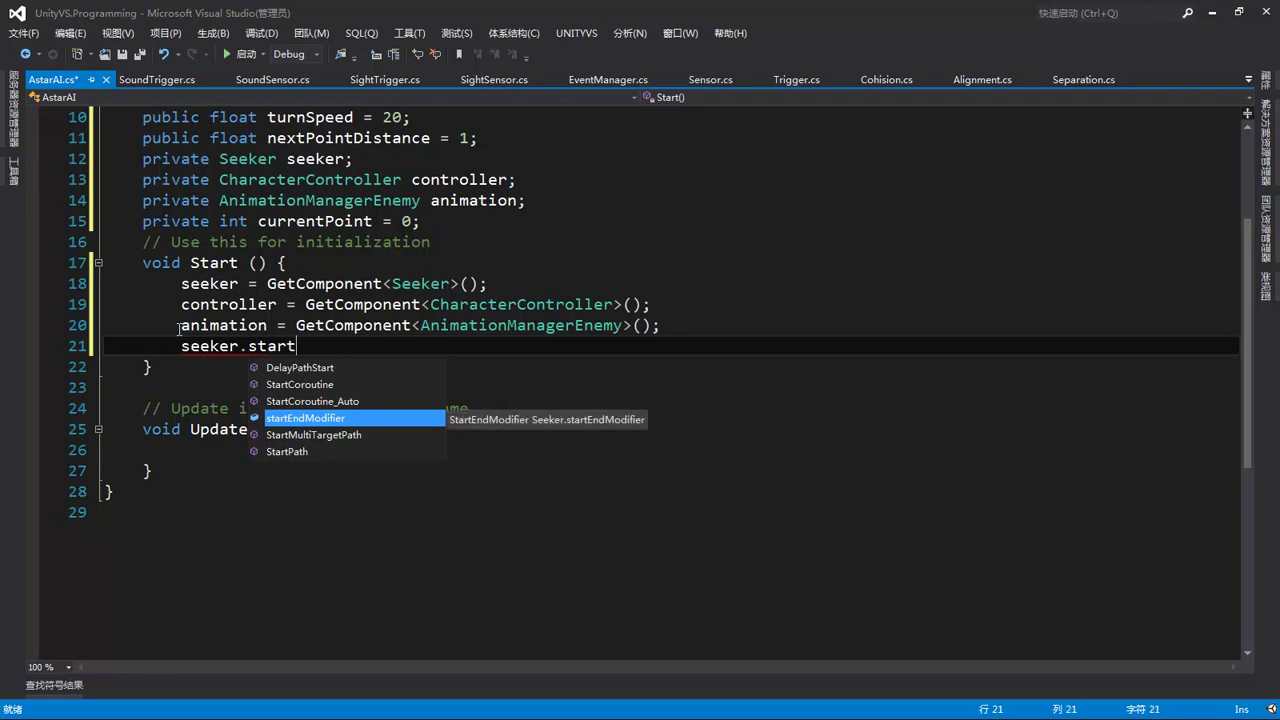
key("Down")
key("Down")
key("Tab")
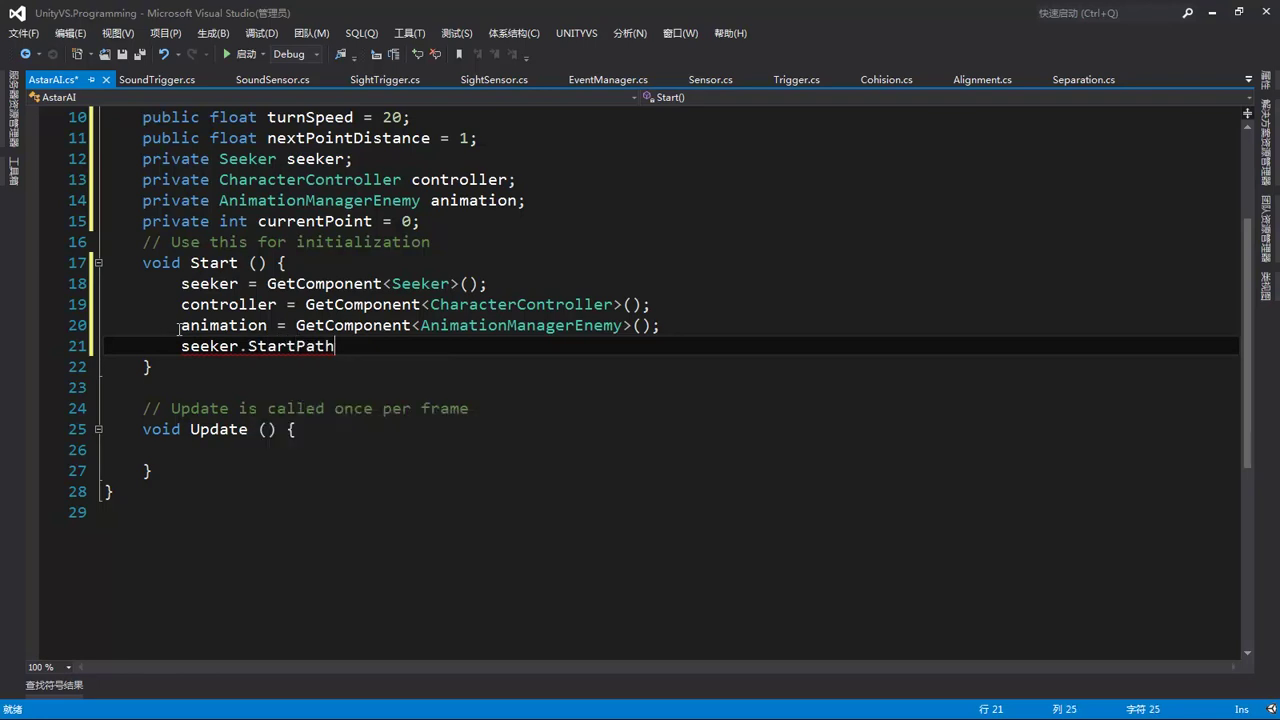
type("(t);")
type("t")
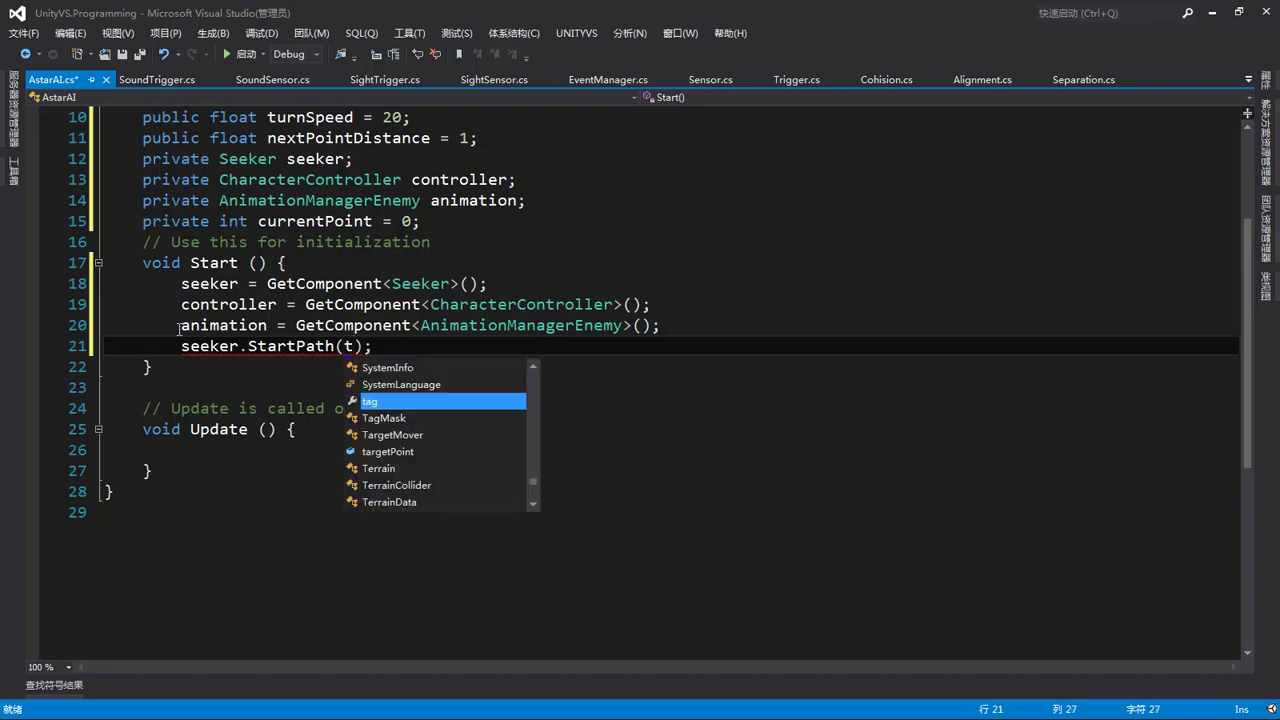
type("r")
key("Tab")
type(".")
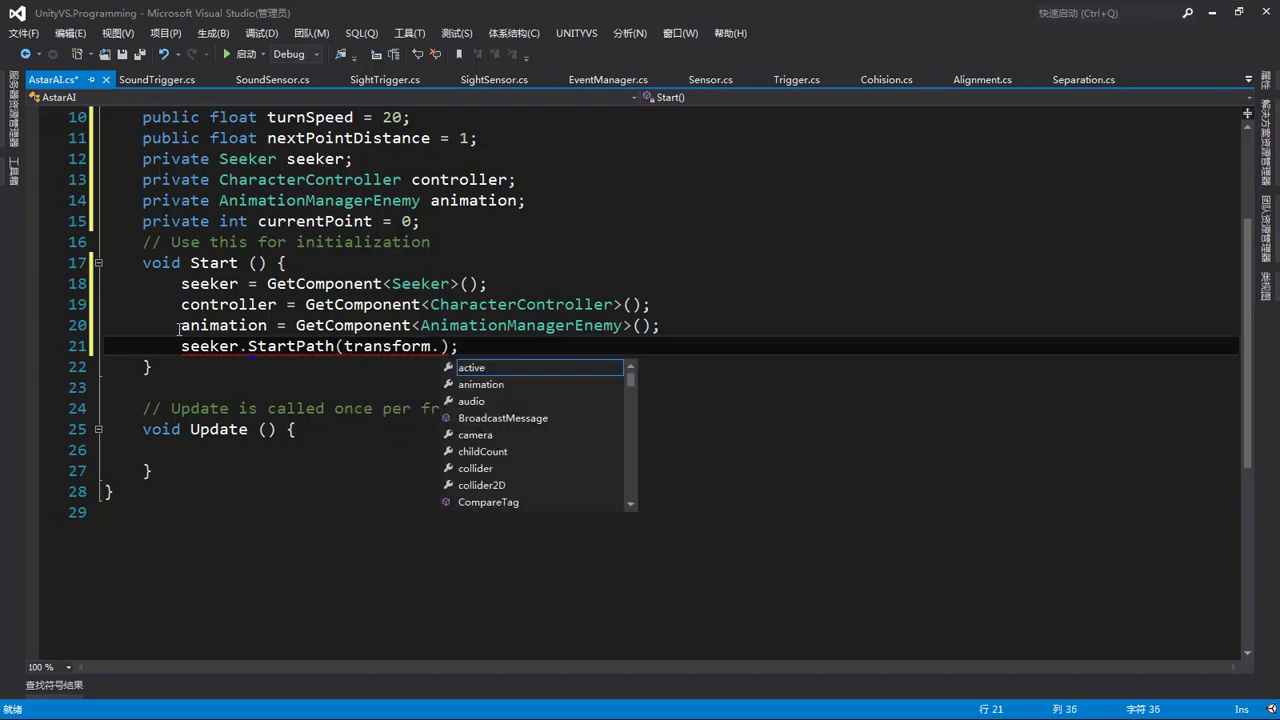
type("po")
key("Tab")
type(", ")
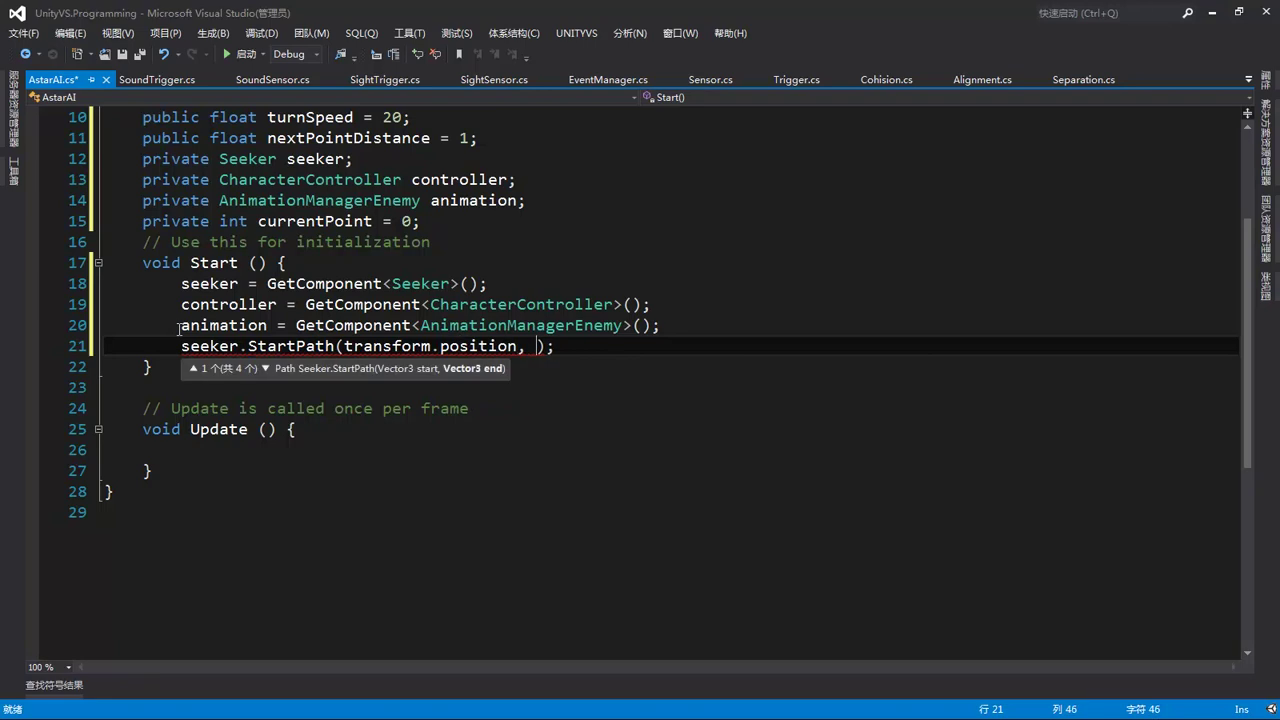
type("tar")
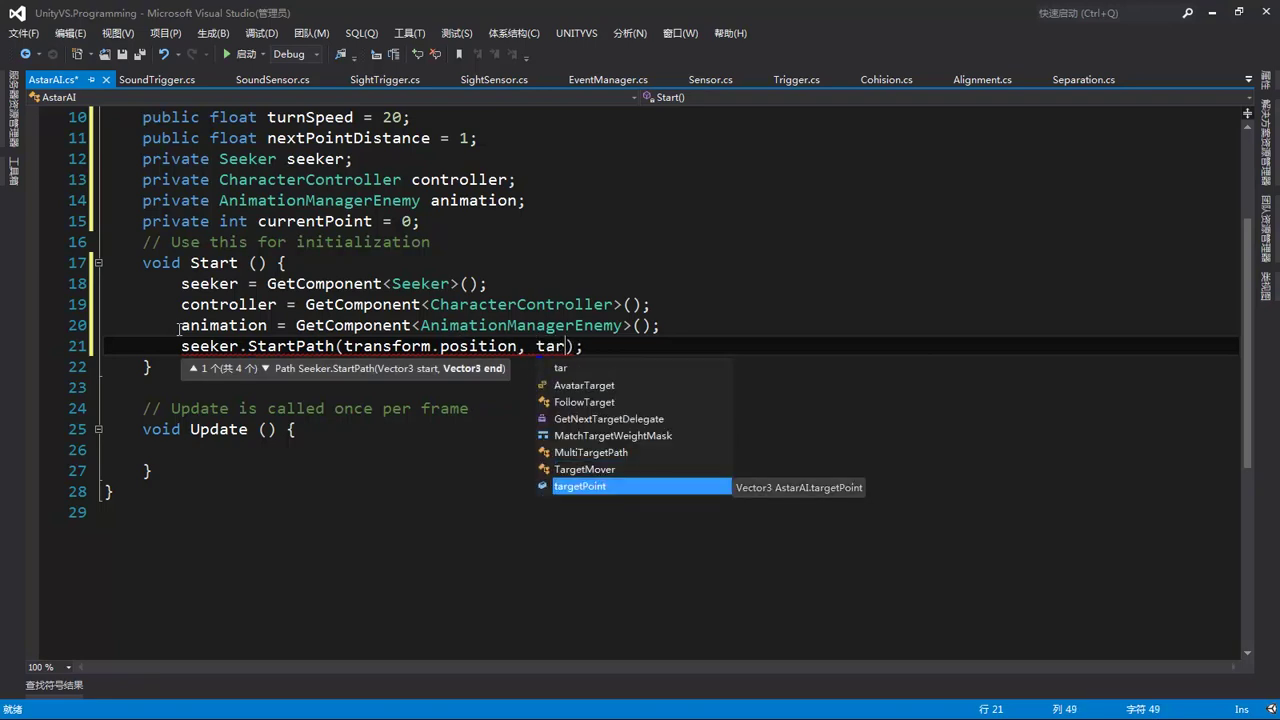
key("Tab")
type(")")
key("End")
key("Down")
key("Down")
key("Down")
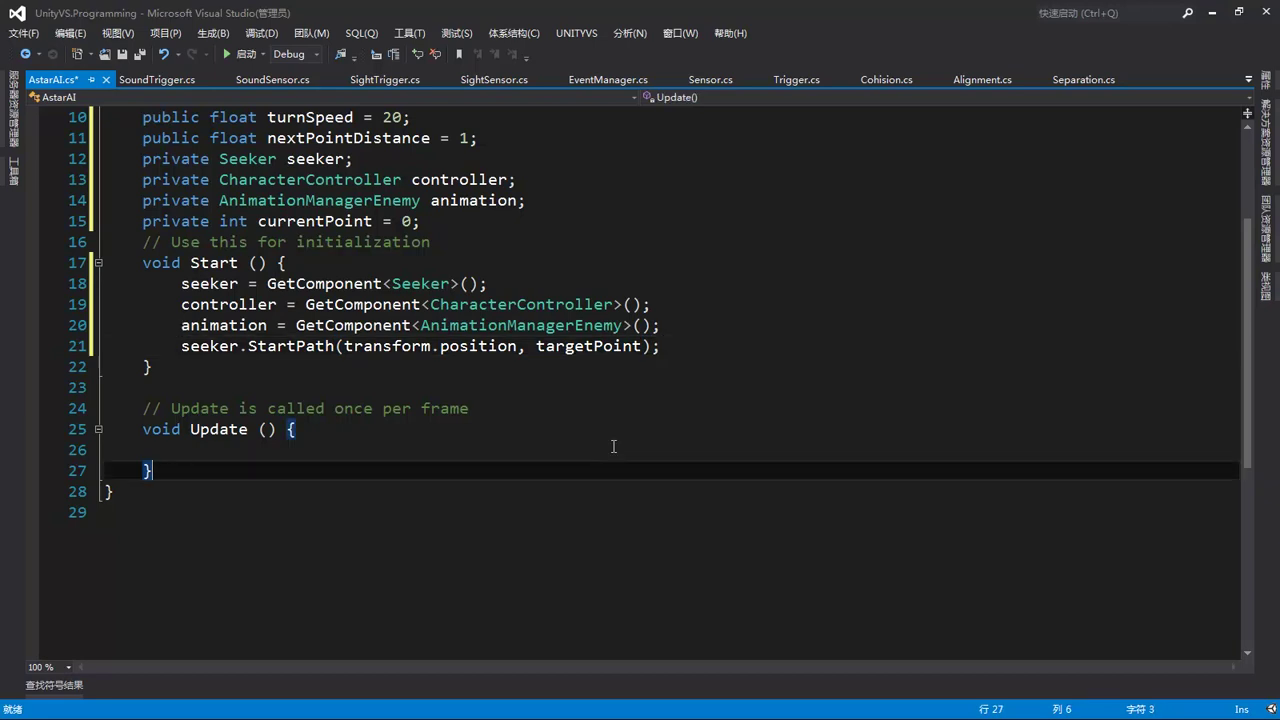
Declare a new public void OnPathComplete(Path p) method below Update().
key("Return")
key("Return")
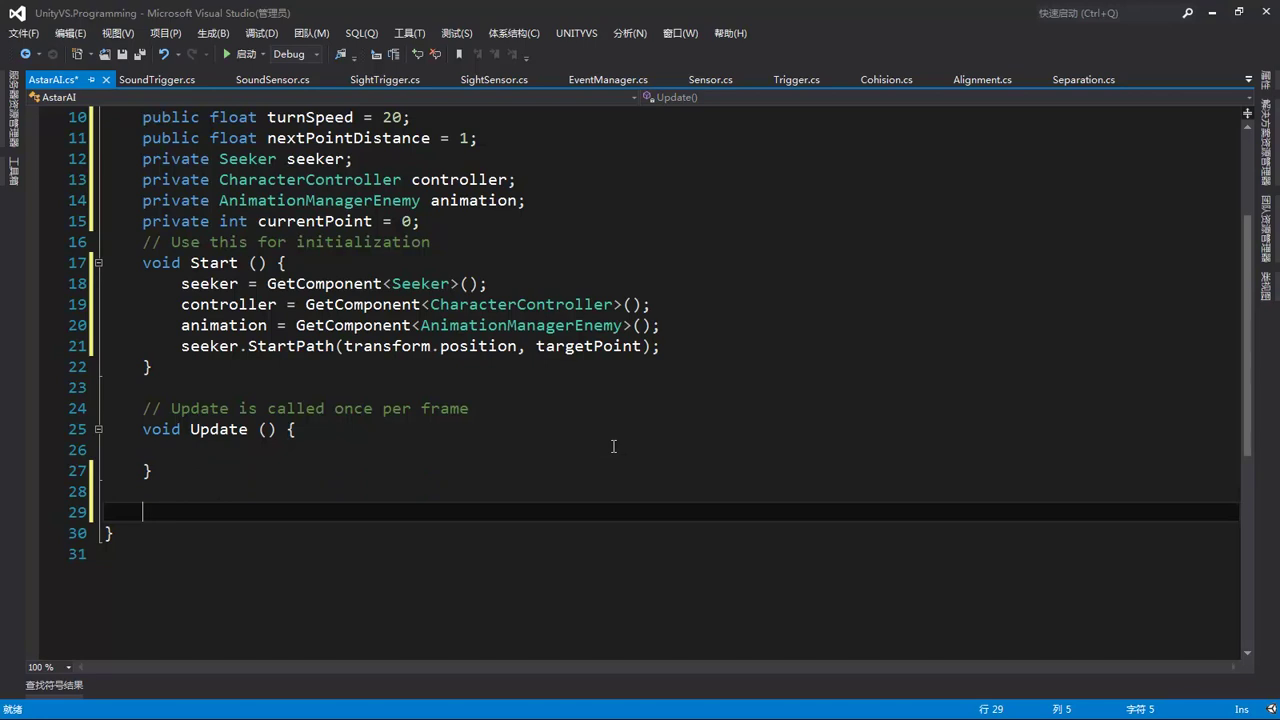
type("public void OnPathComplete")
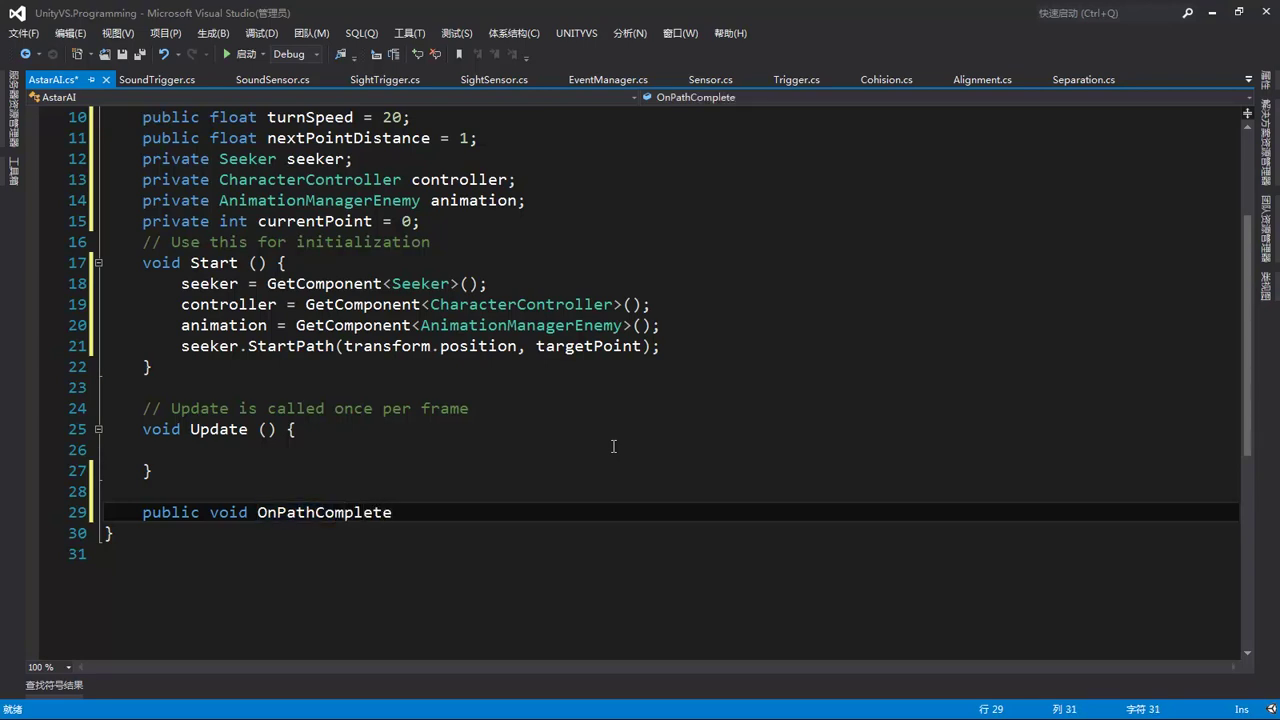
type("(")
type("p")
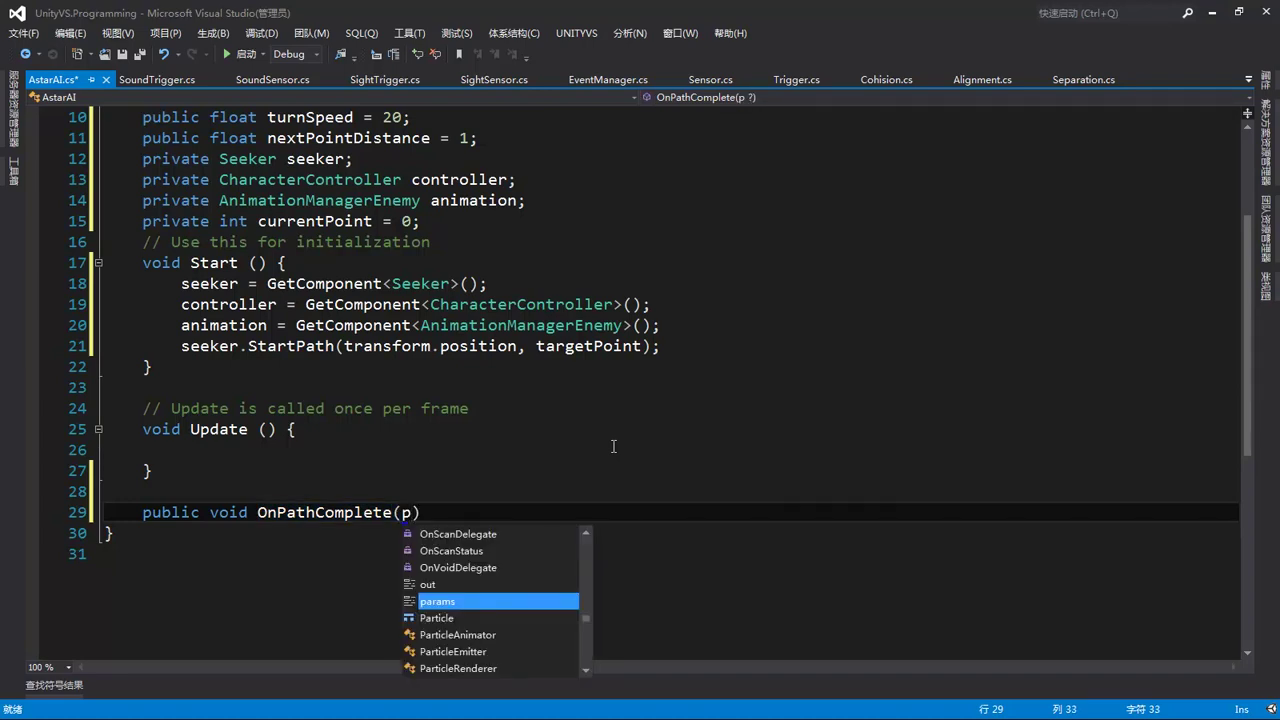
type("ath")
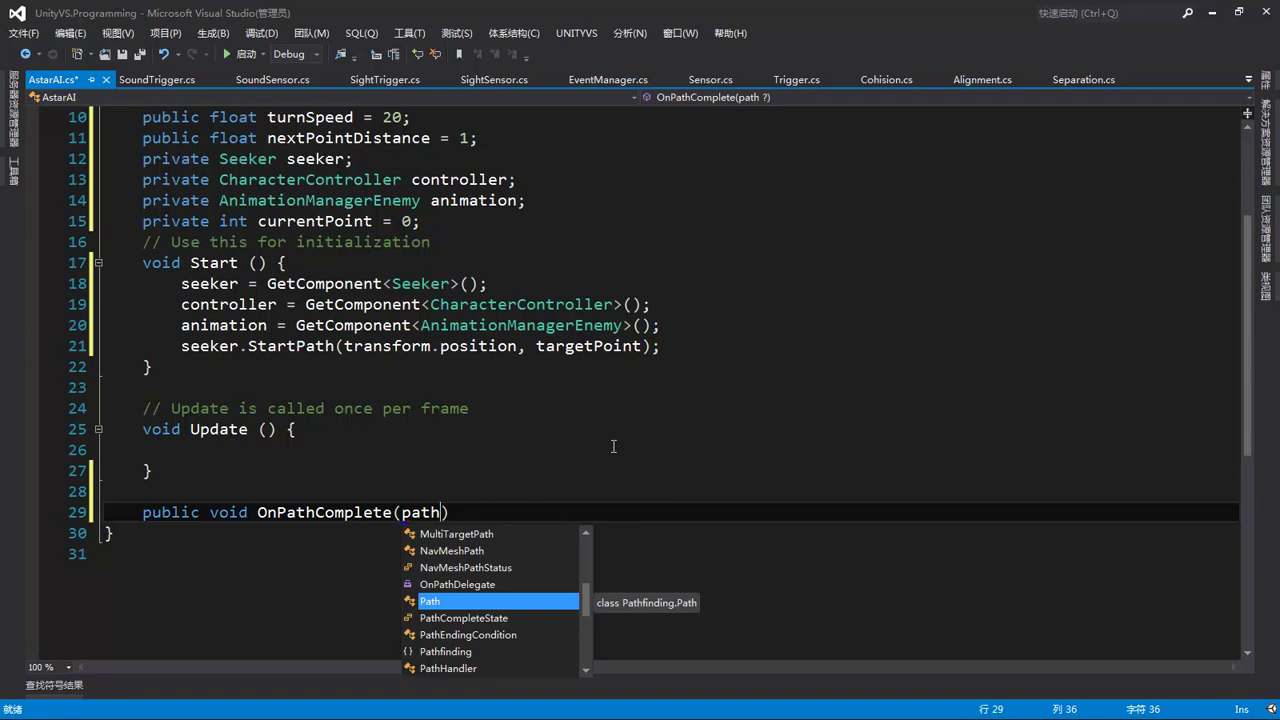
key("Tab")
type("p) ")
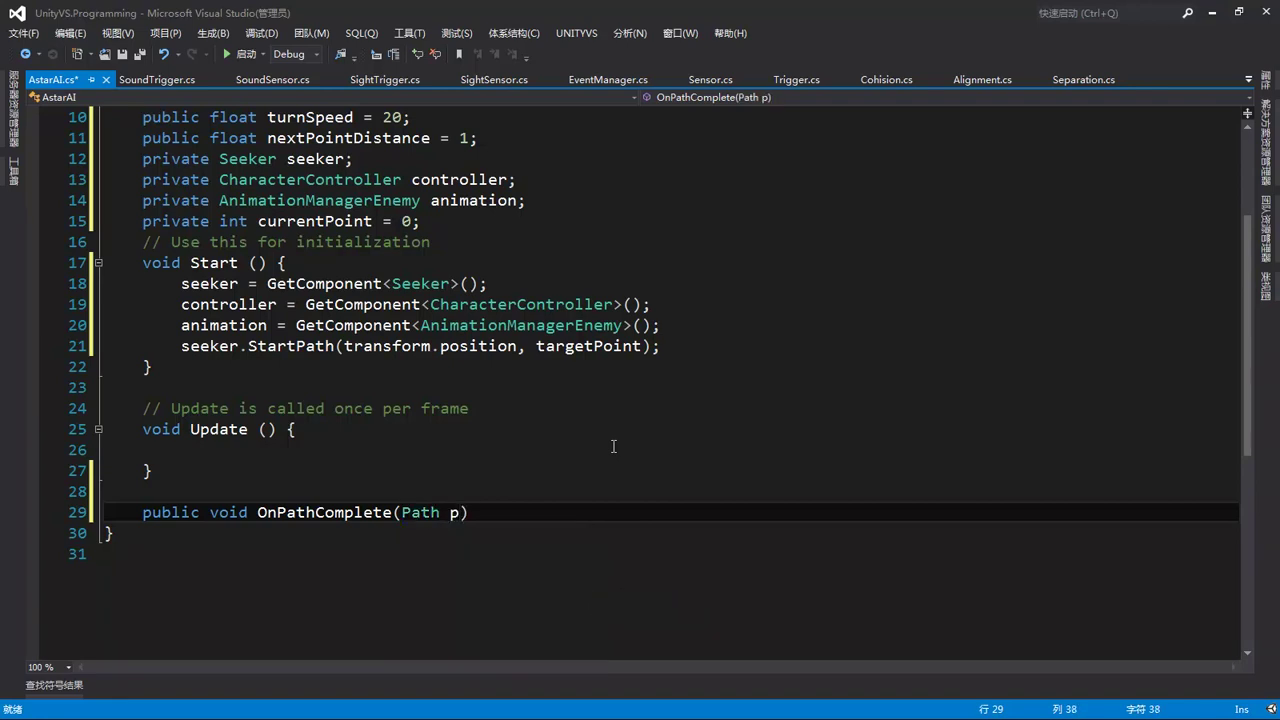
type("{")
key("Return")
key("Return")
key("Up")
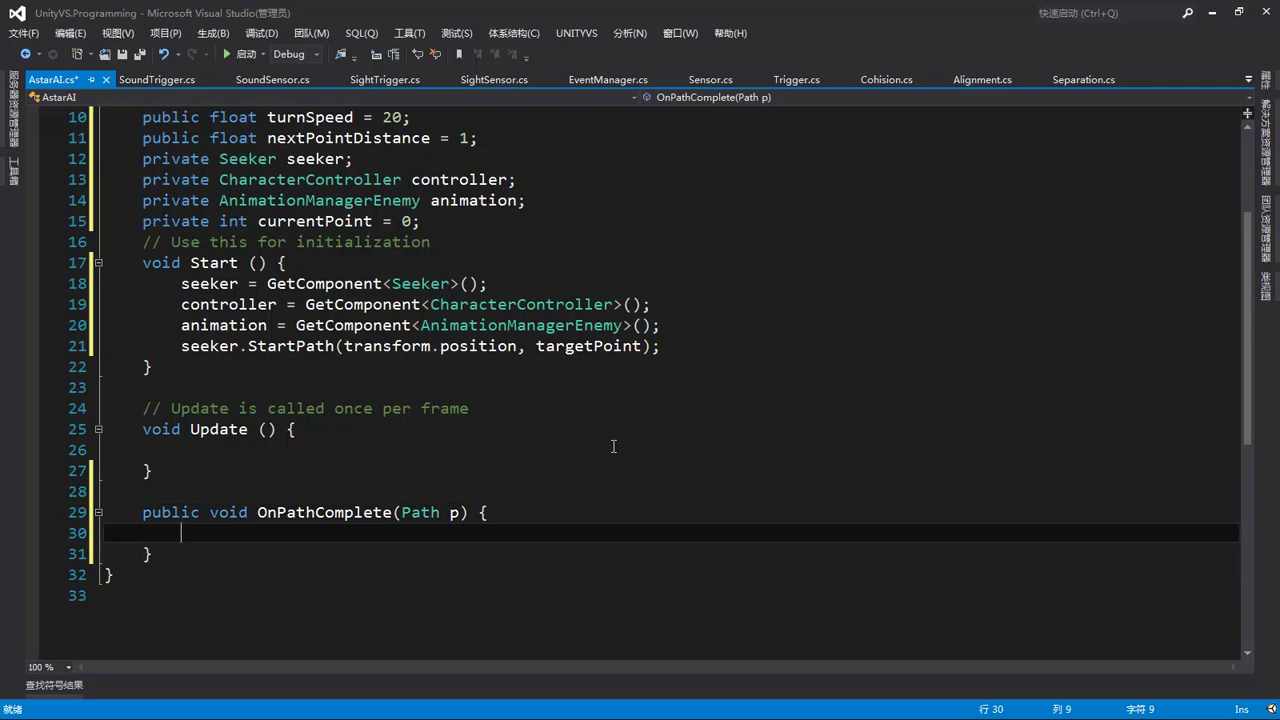
Add an if (!p.error) block inside OnPathComplete.
type("if")
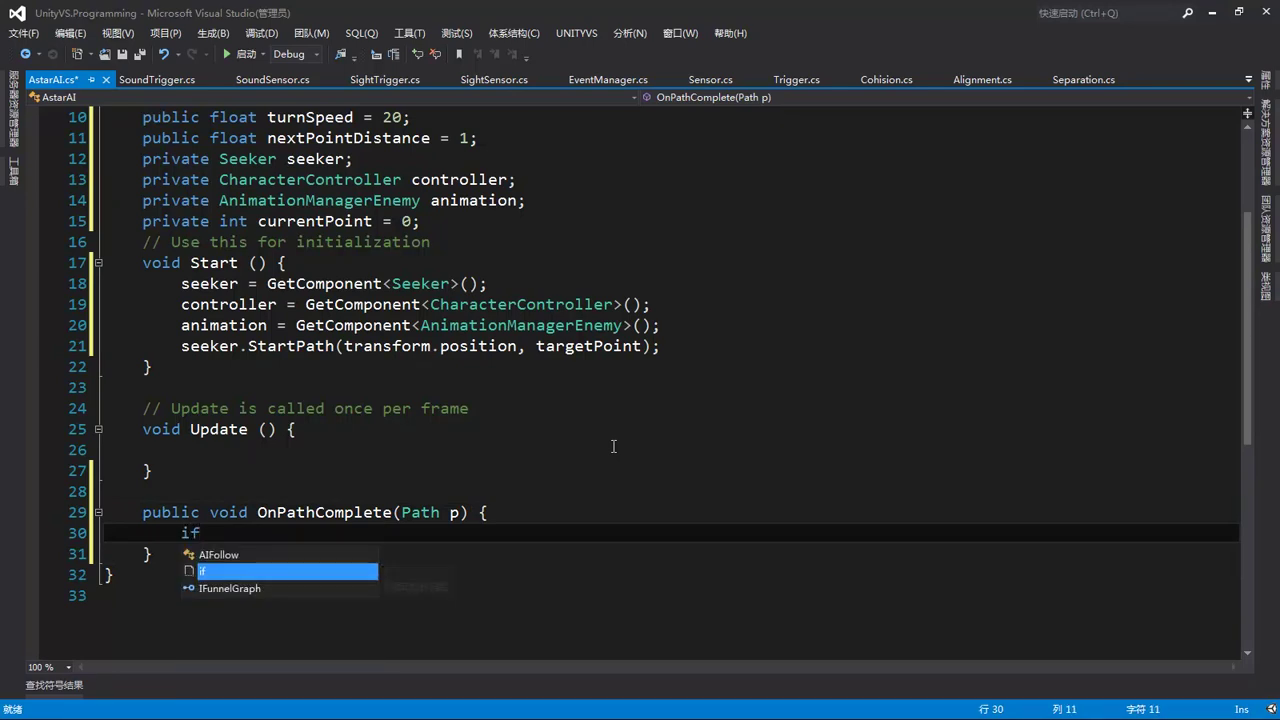
type("(p.e")
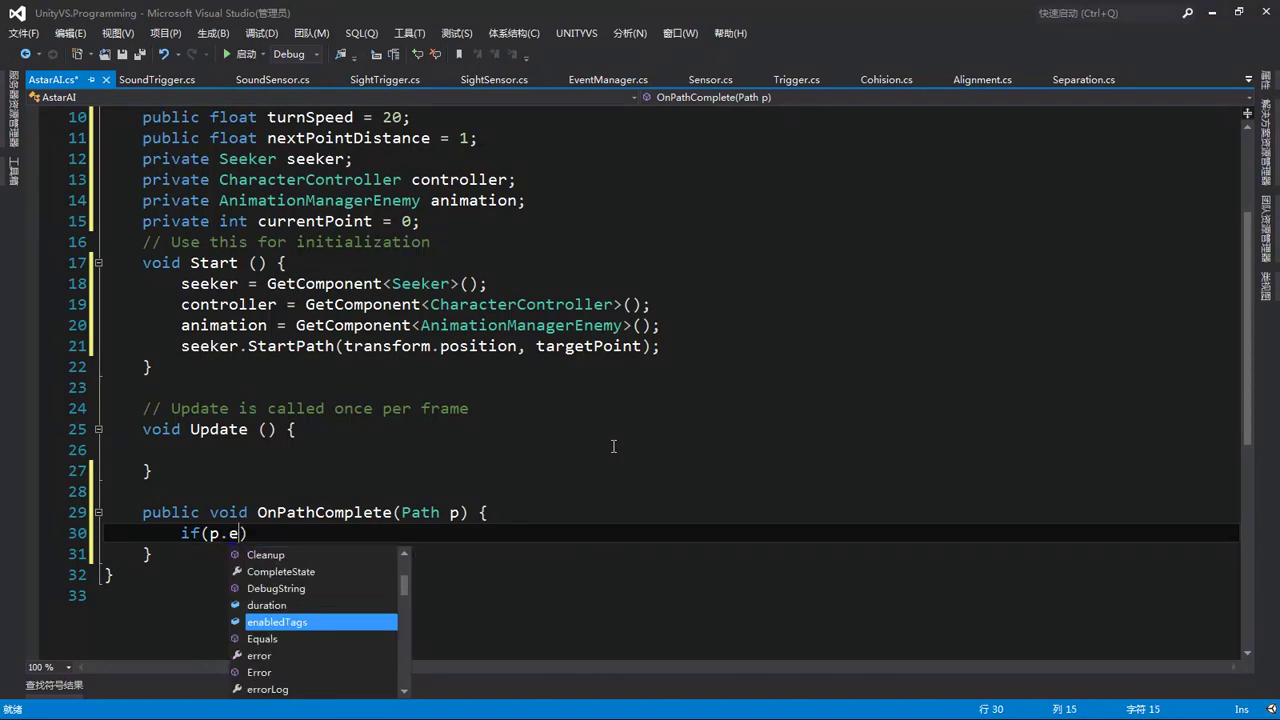
key("Down")
key("Down")
key("Return")
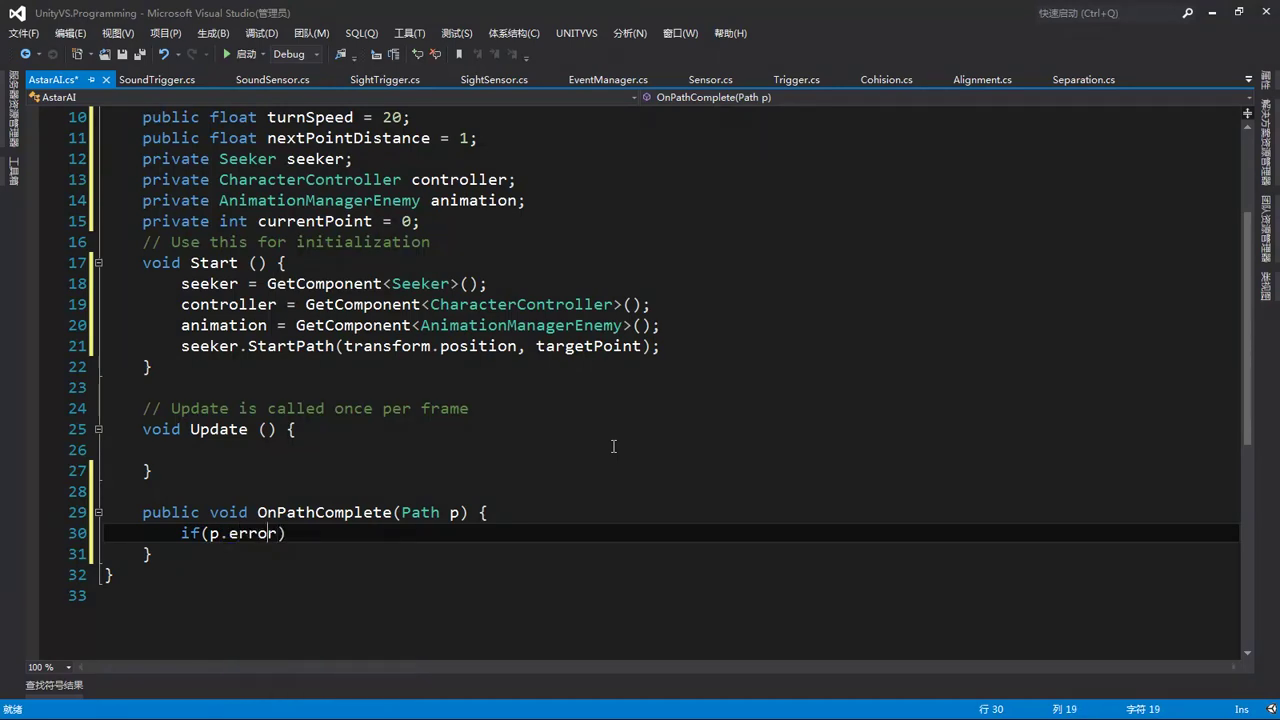
key("Home")
type("!")
key("End")
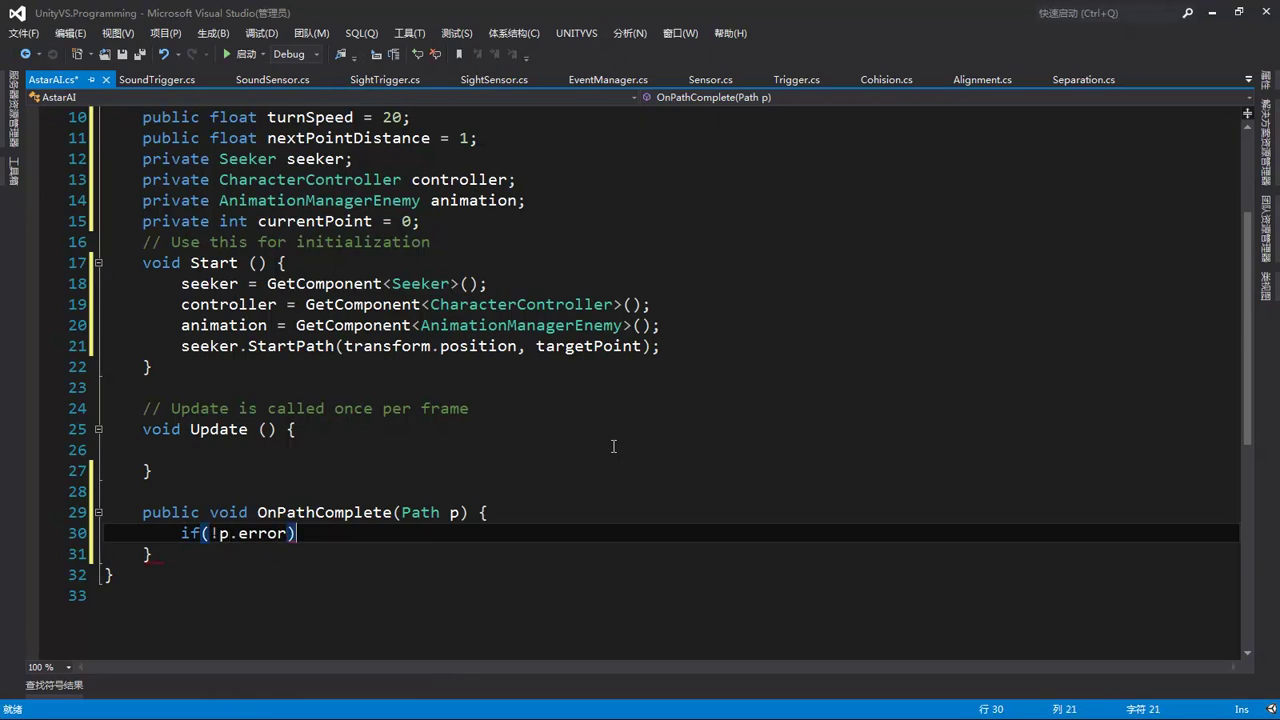
type("{")
key("Return")
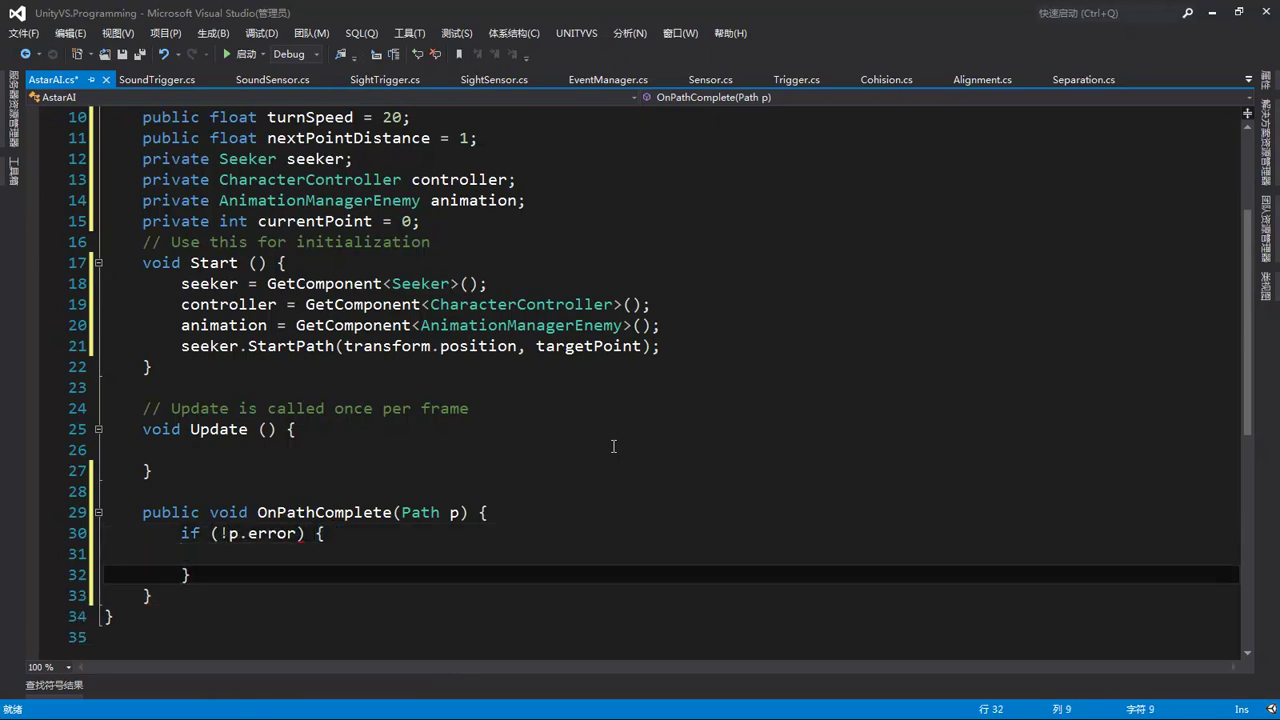
Inside the block set path = p and currentPoint = 0, then save the script.
type("path")
key("Escape")
type("= ")
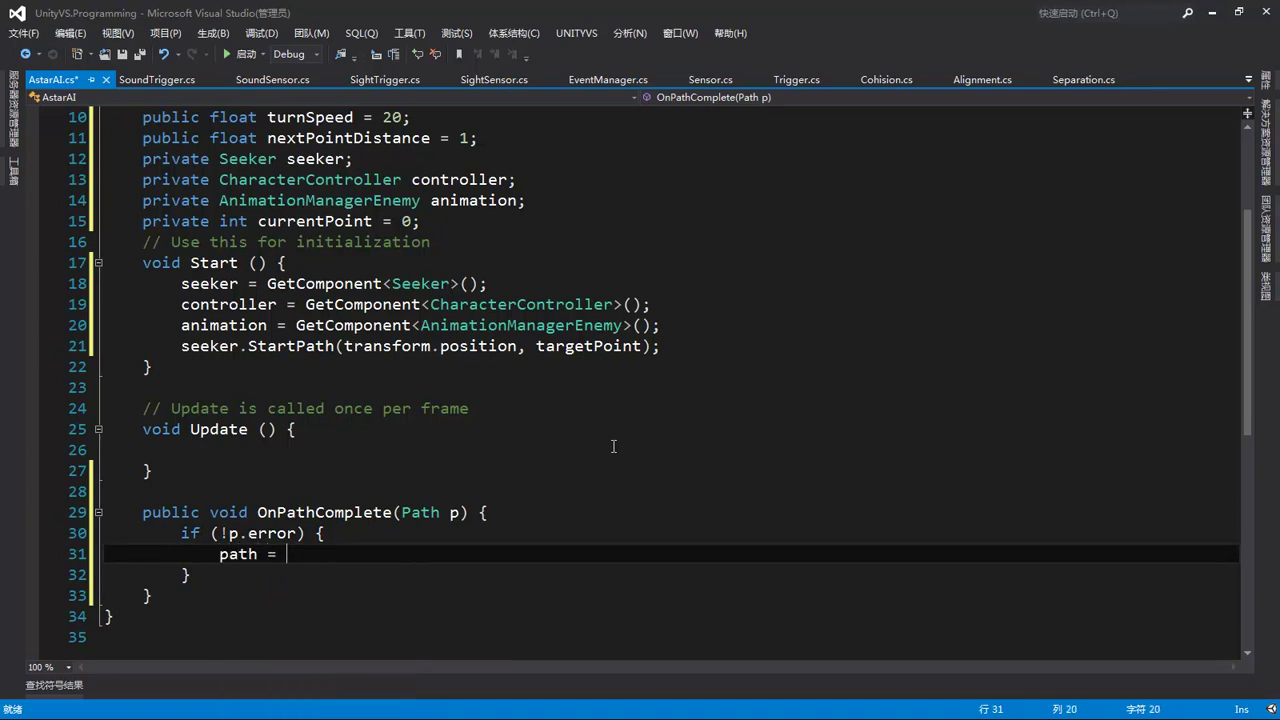
type("p;")
key("Return")
type("curr")
key("Tab")
type("= 0;")
key("ctrl+s")
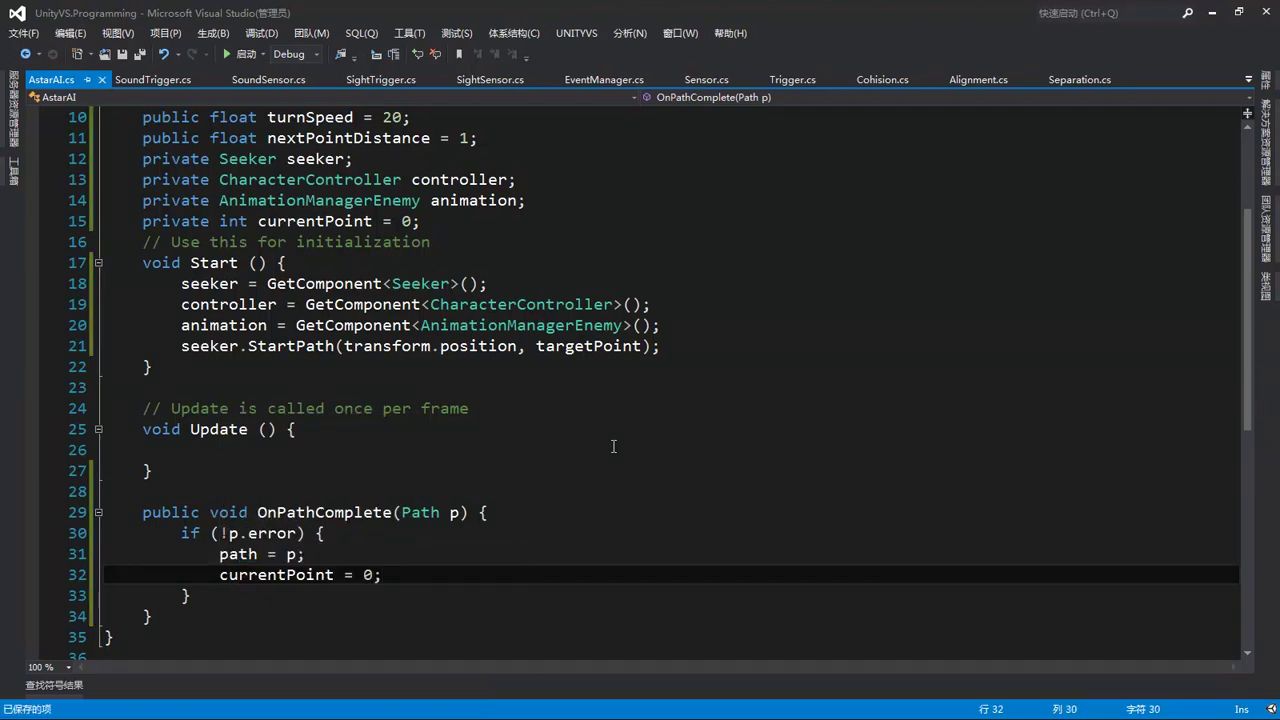
left_click(667, 350)
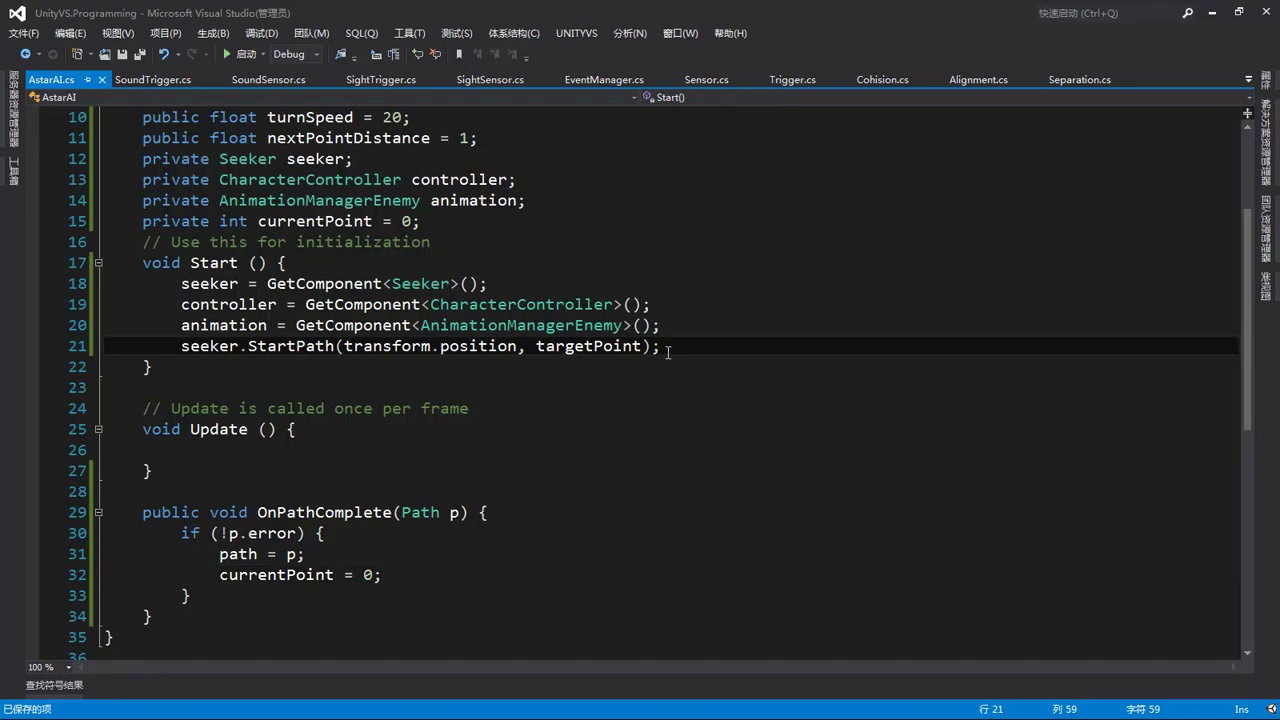
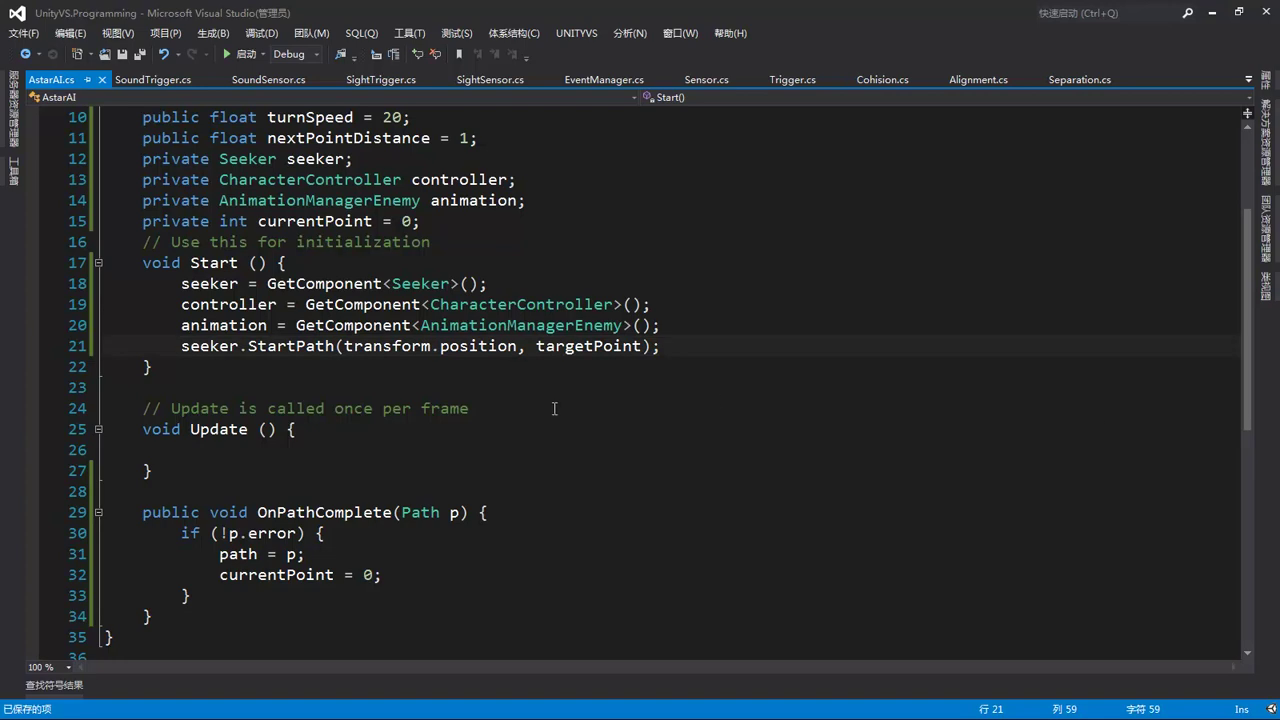
Add 'seeker.pathCallback += OnPathComplete;' on a new line after the StartPath call in Start().
left_click(671, 345)
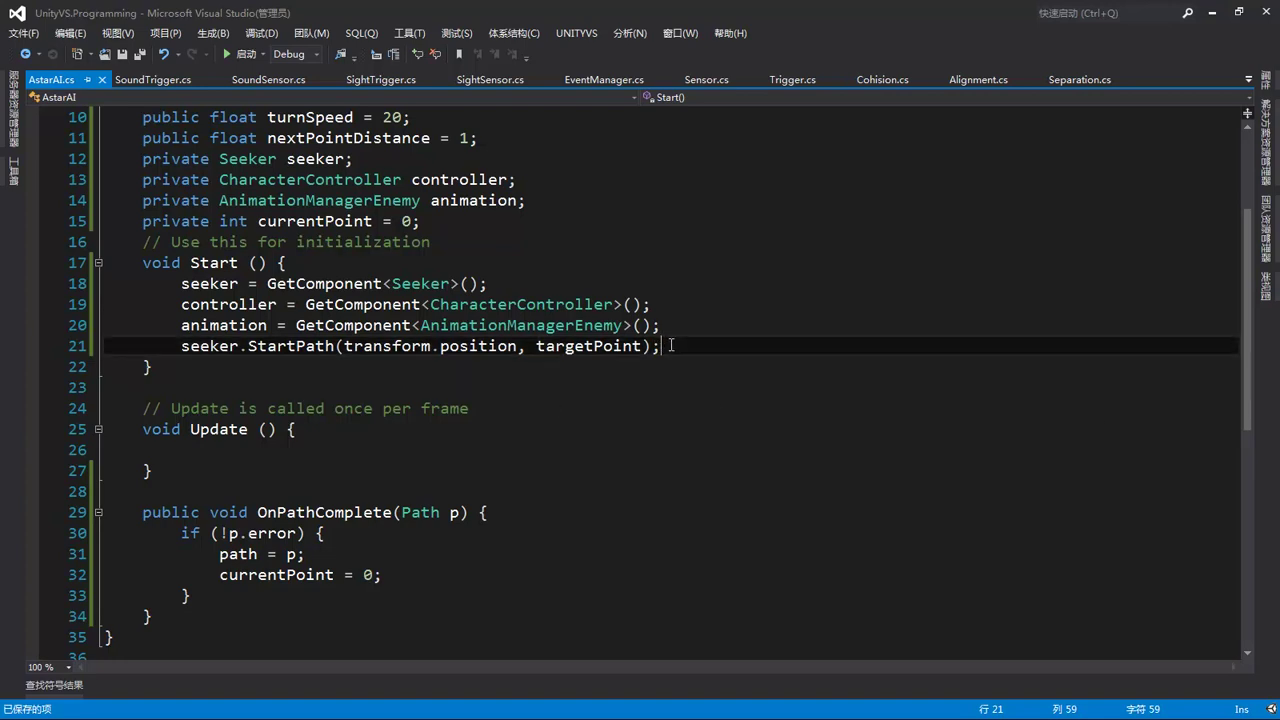
key("Return")
type("see")
key("Tab")
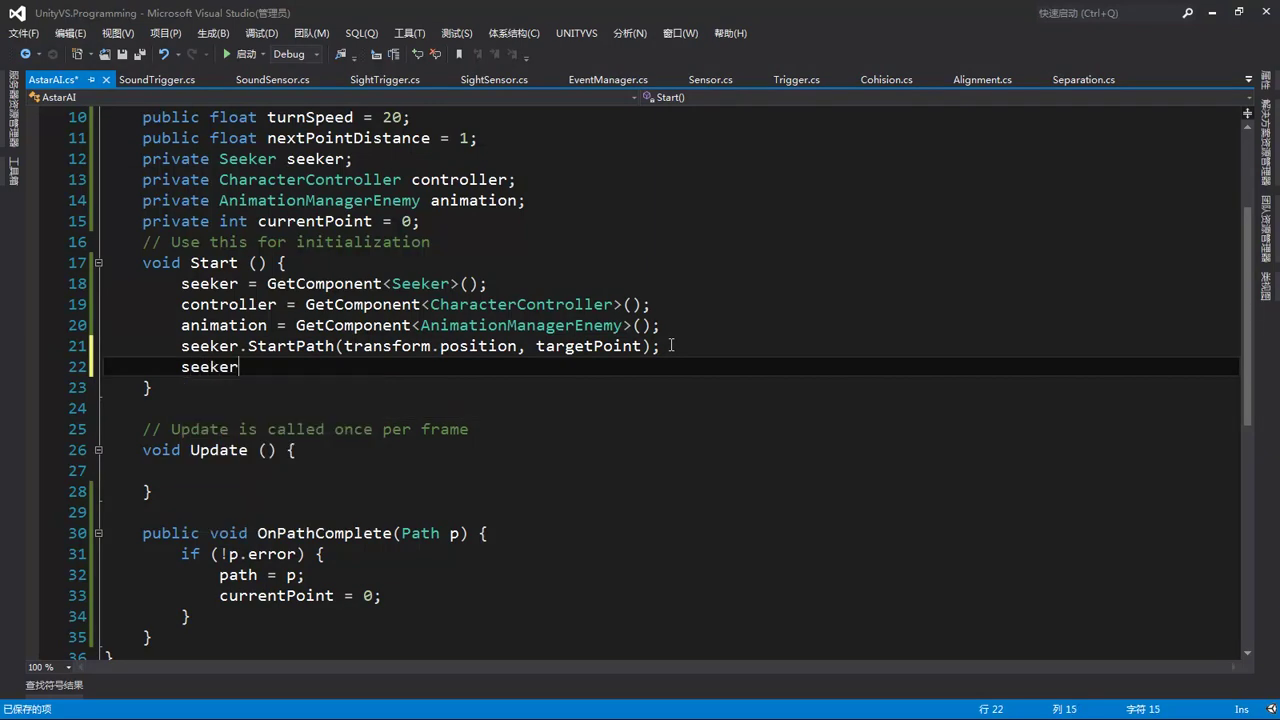
type(".pa")
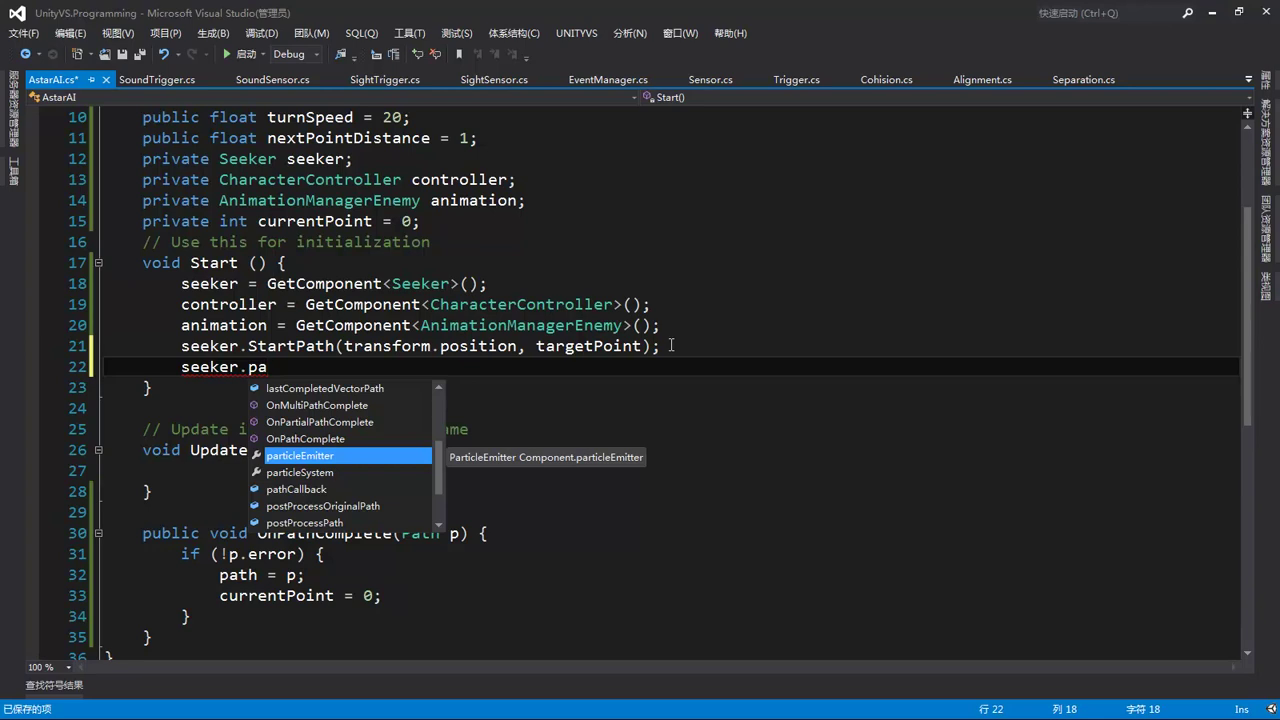
type("thC")
key("Tab")
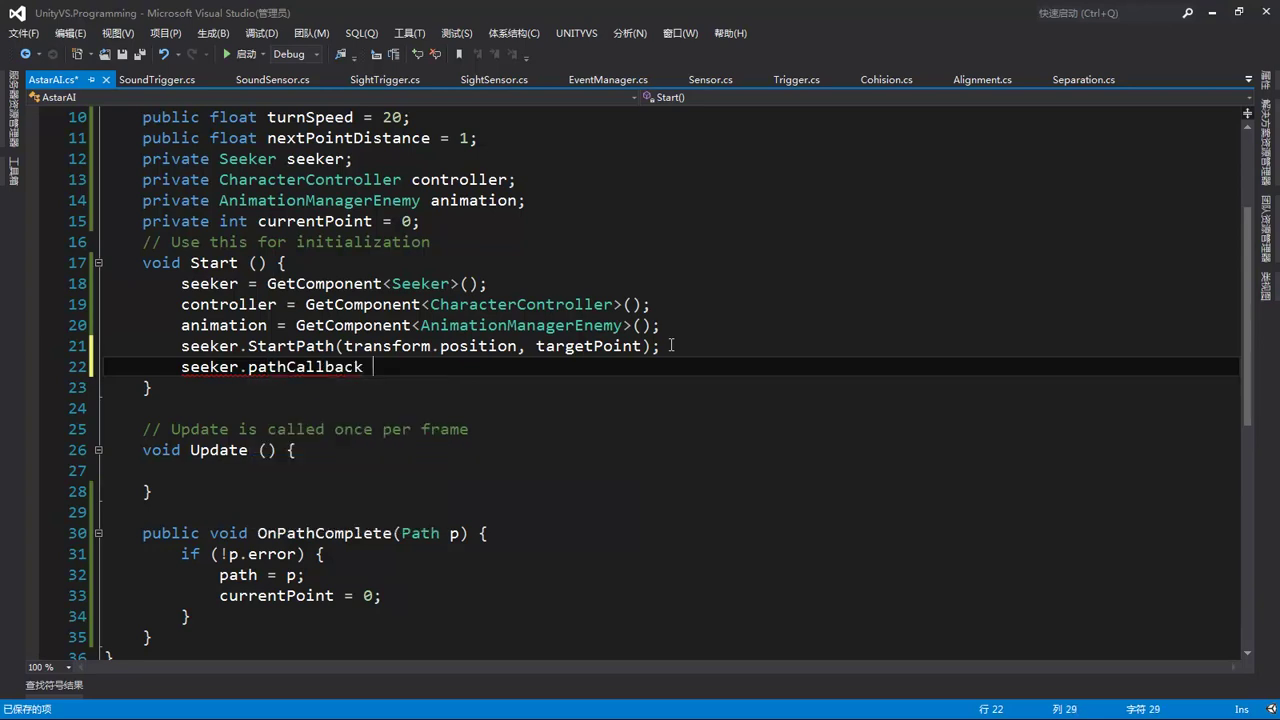
type("+= ")
type("onpa")
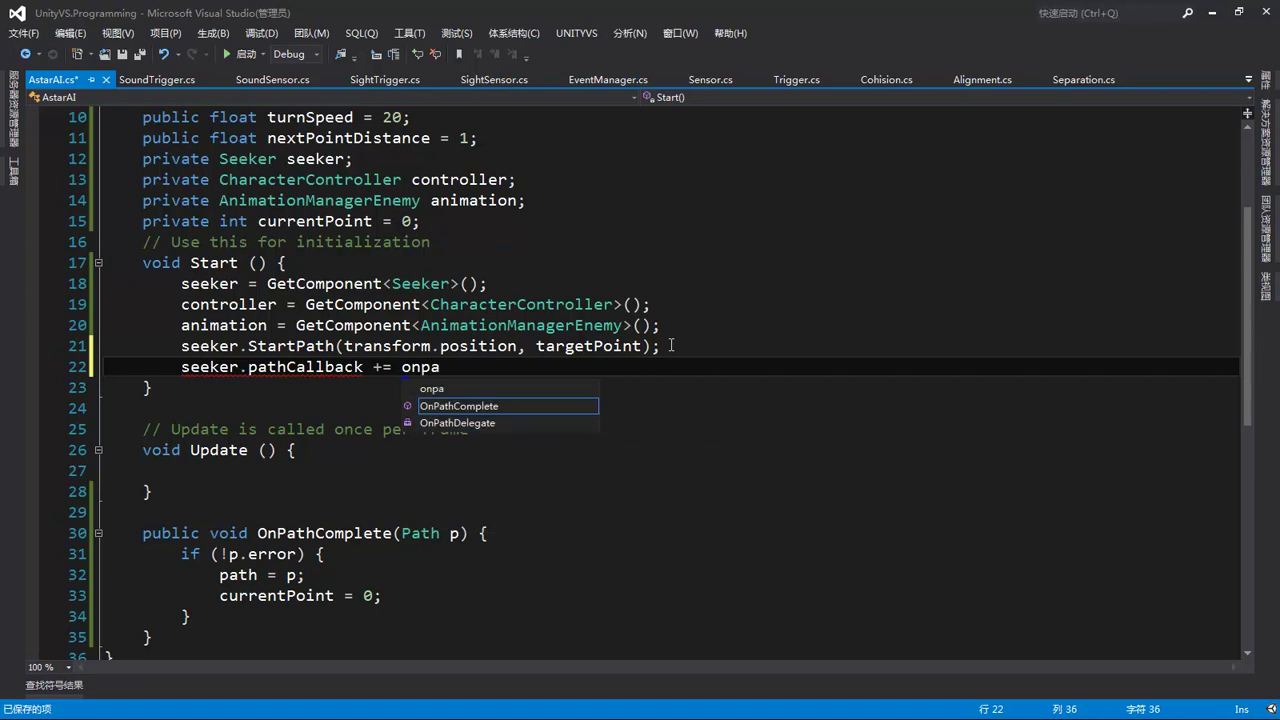
key("Tab")
type(";")
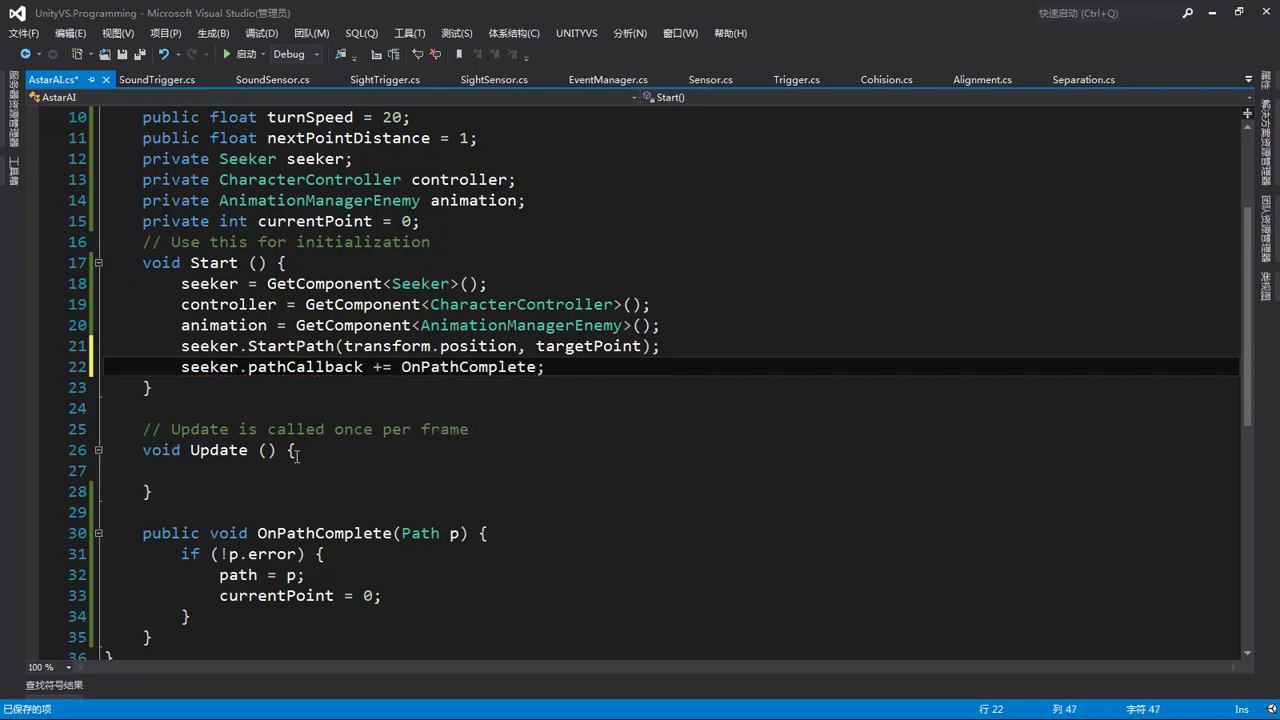
left_click(208, 451)
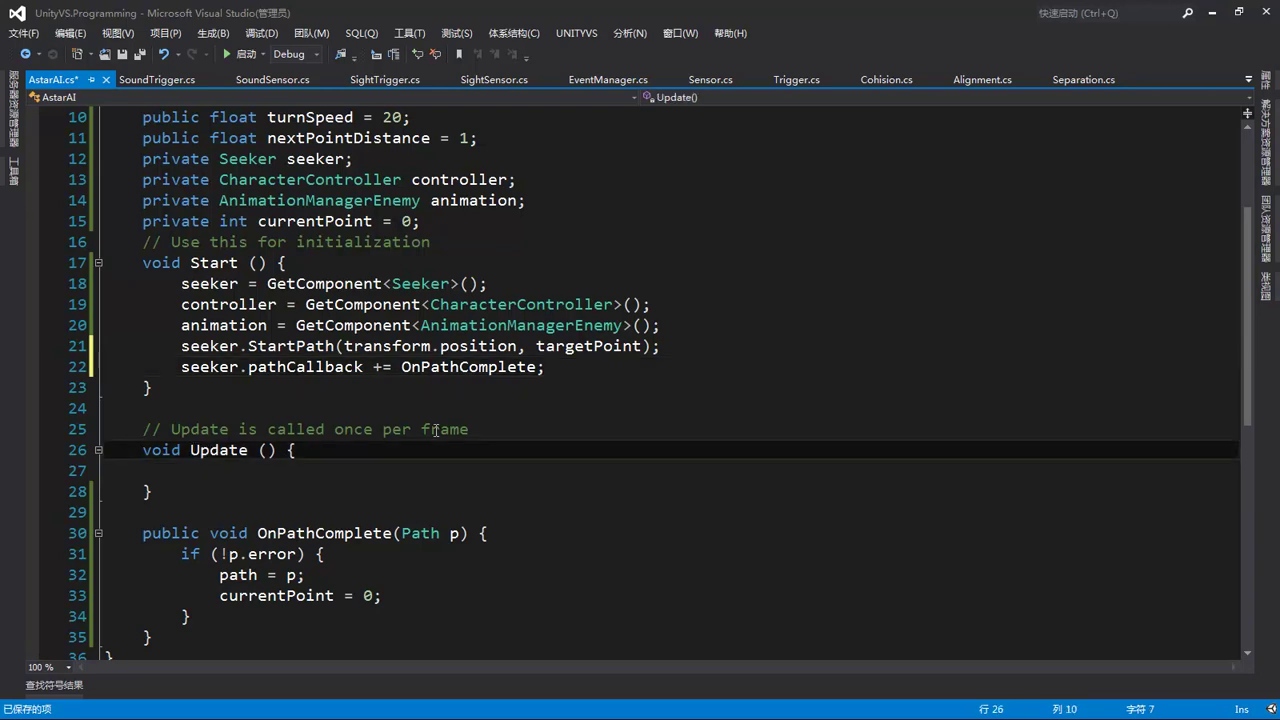
Rename Update to FixedUpdate and start its body with 'if(path == null) return;'.
scroll(522, 420, "down", 2)
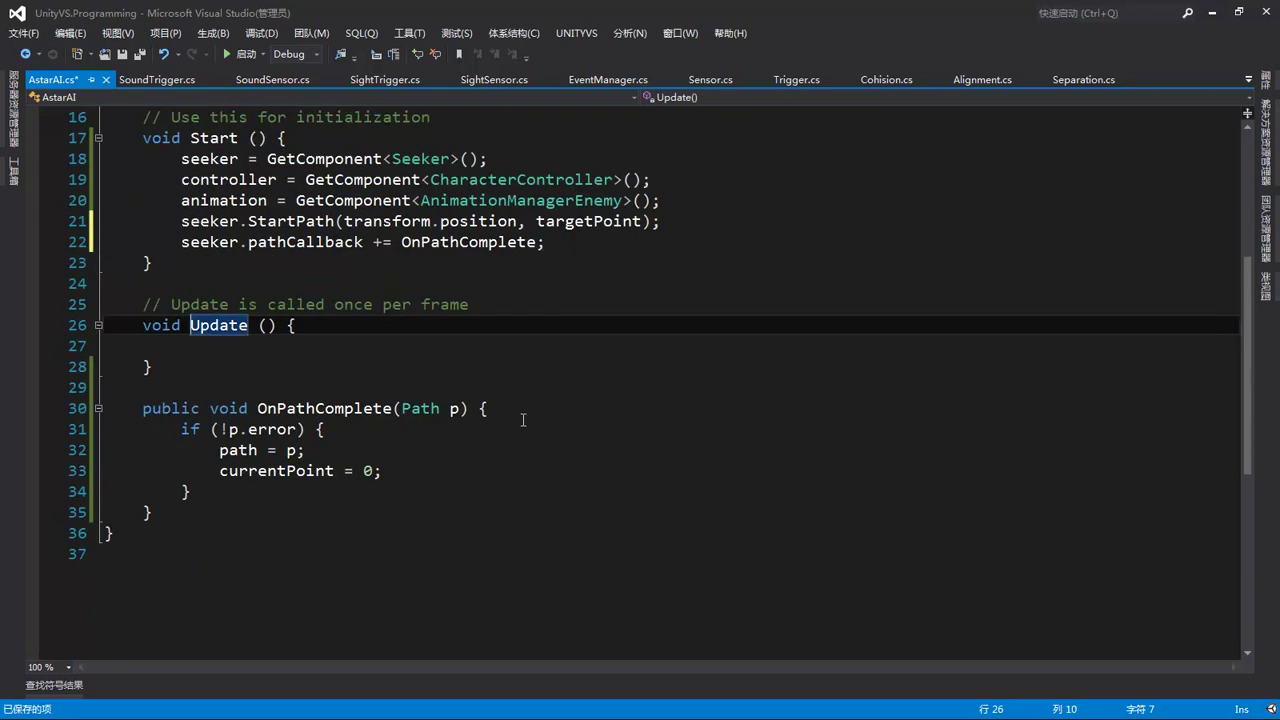
type("Fixed")
left_click(224, 349)
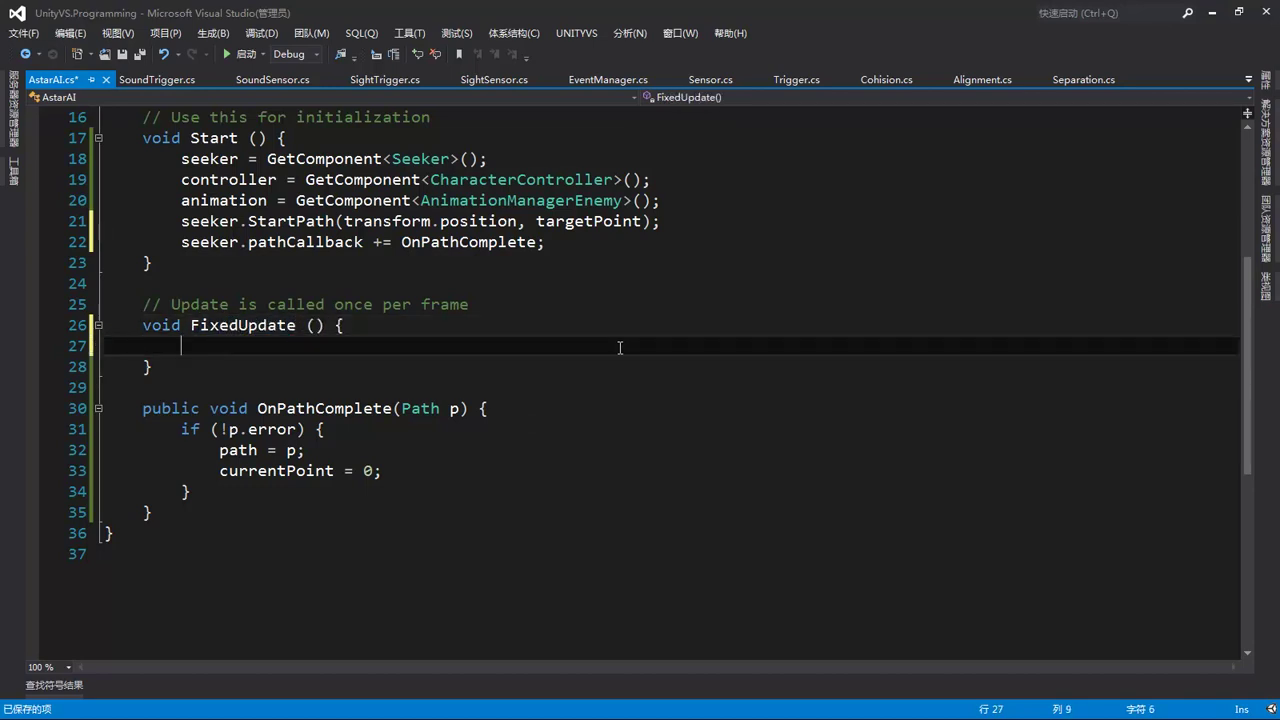
type("if")
type("(")
type("pat")
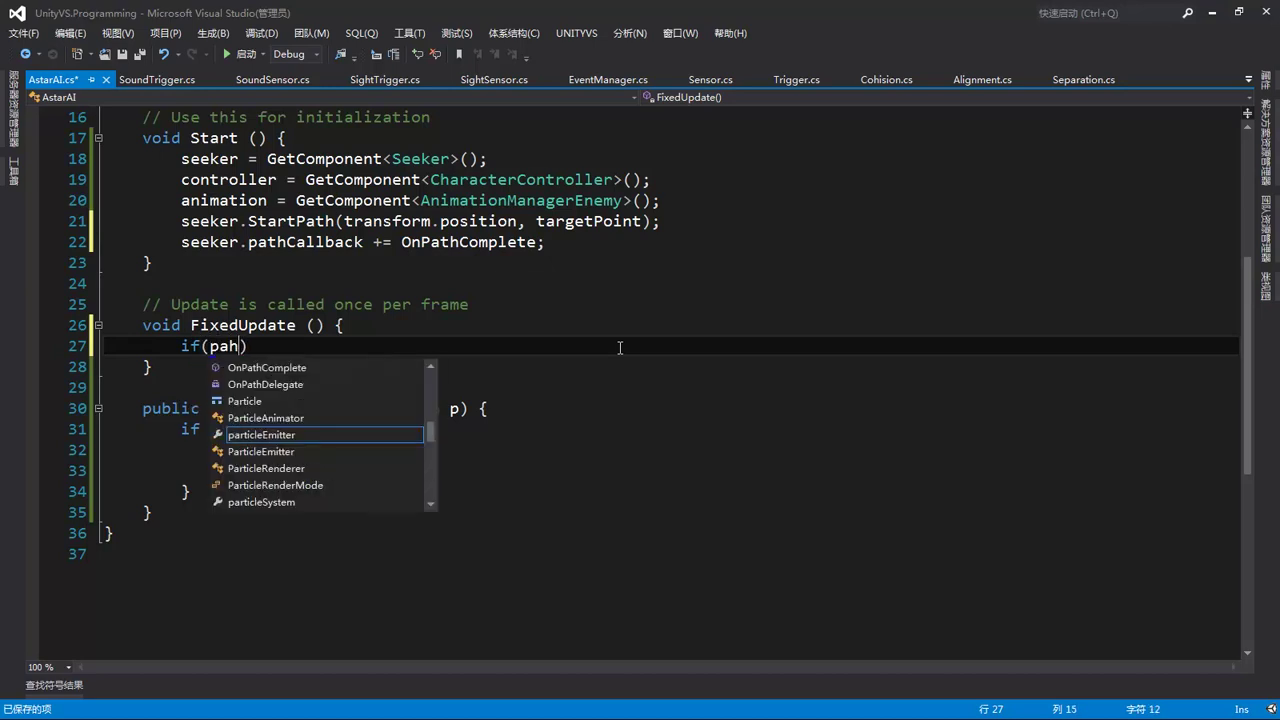
type("h")
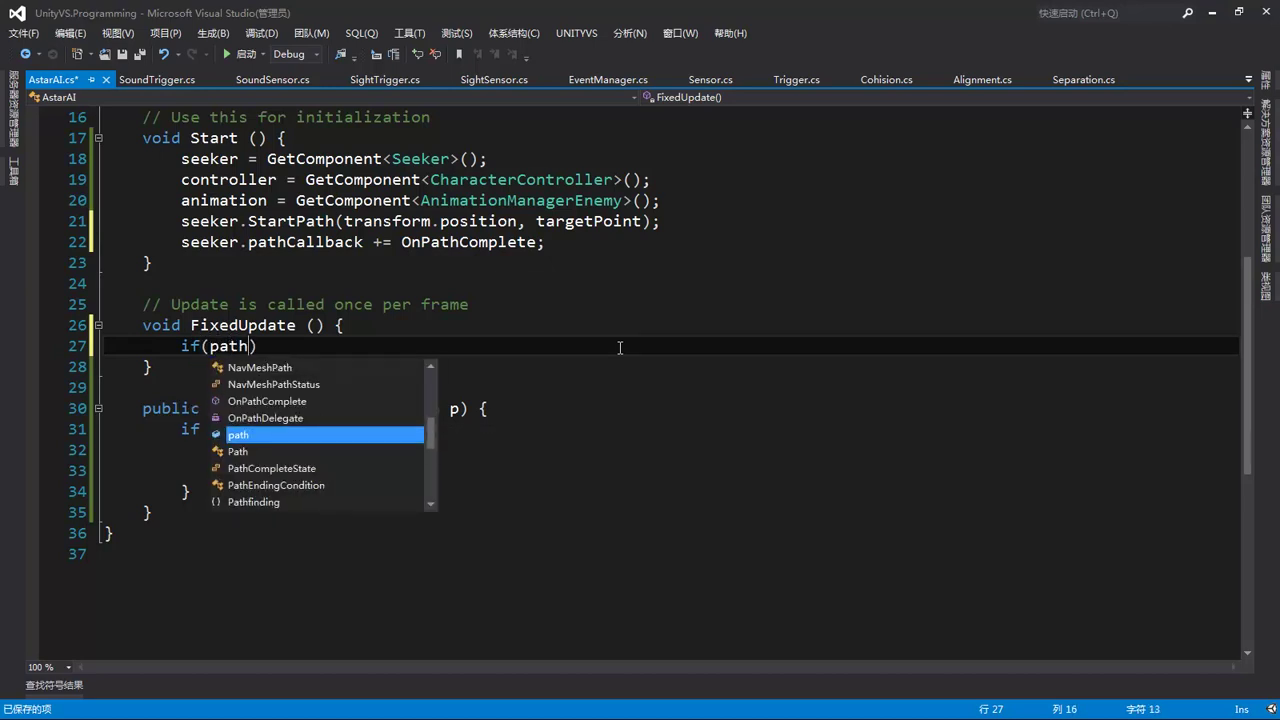
type(" == null)")
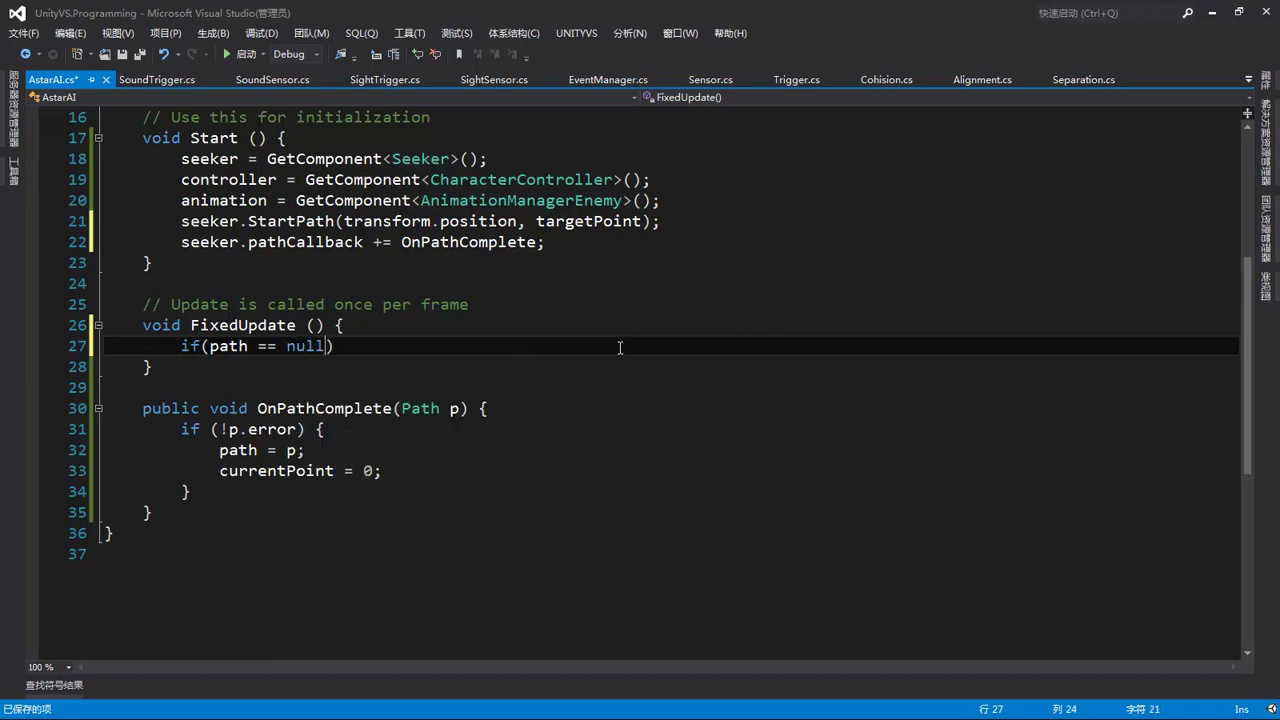
key("Return")
type("return;")
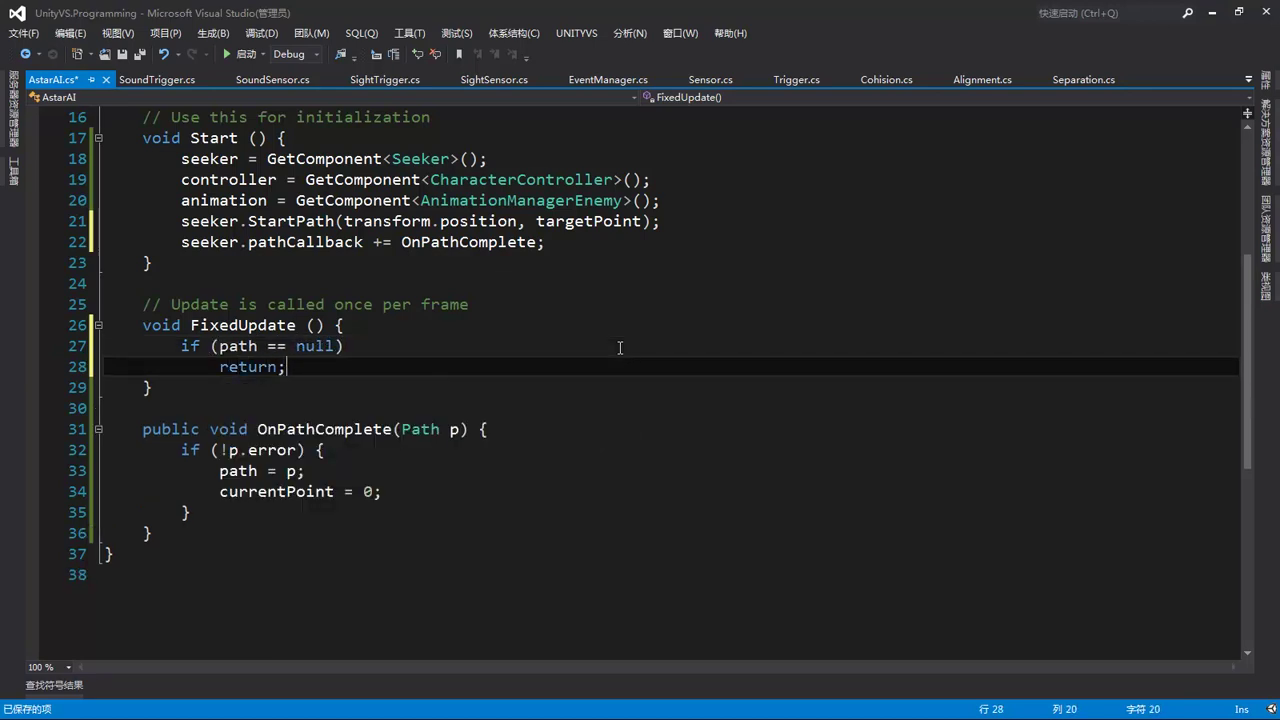
Open an 'if (currentPoint >= path.vectorPath.Count)' block below the null check.
key("Return")
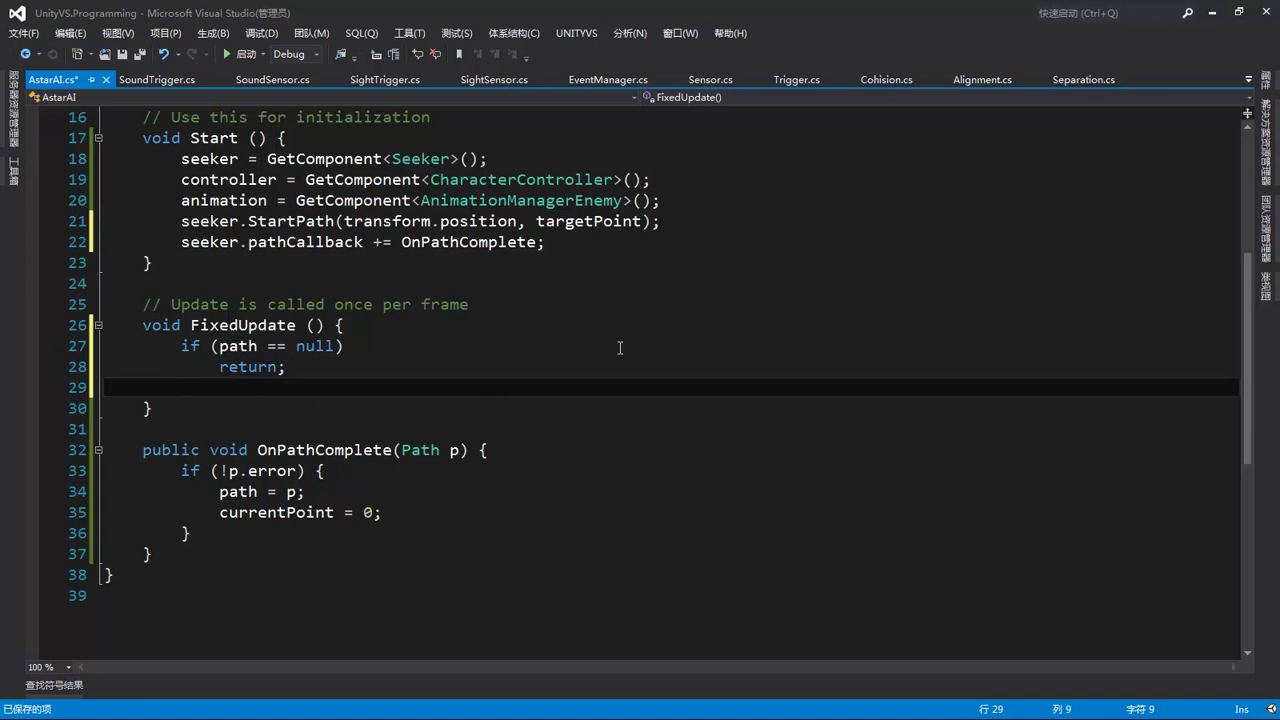
type("if")
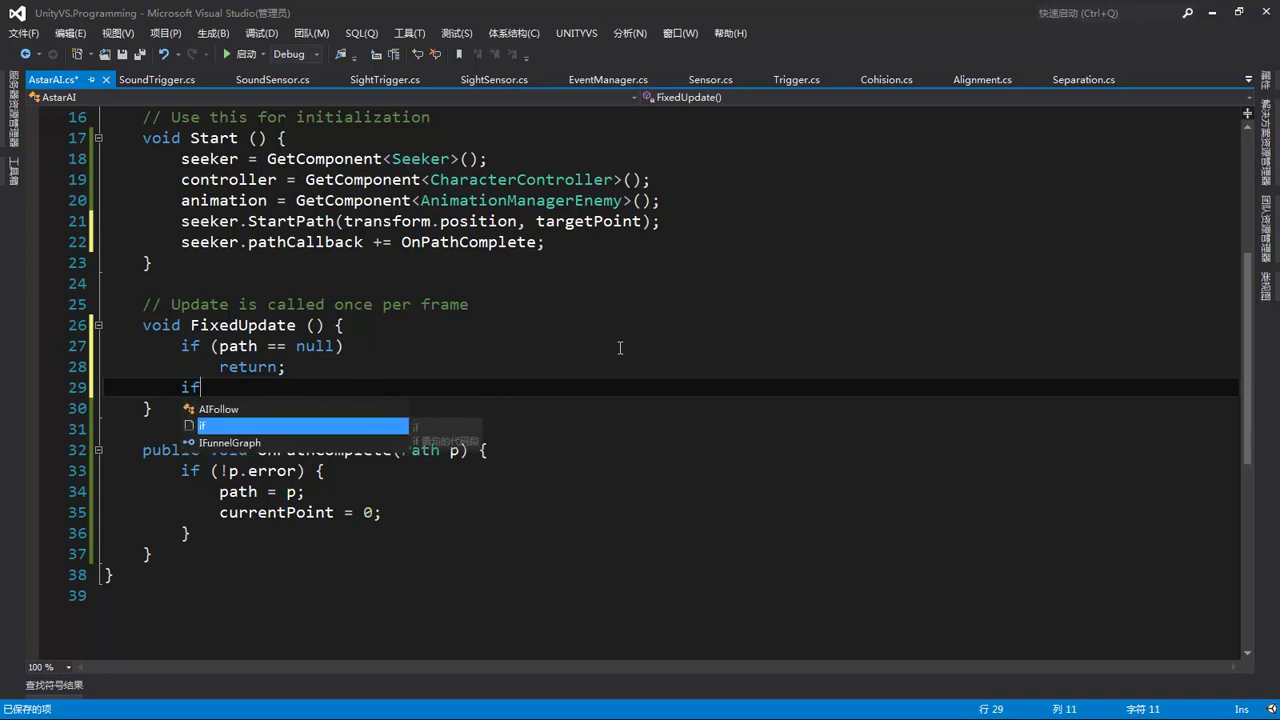
type("(")
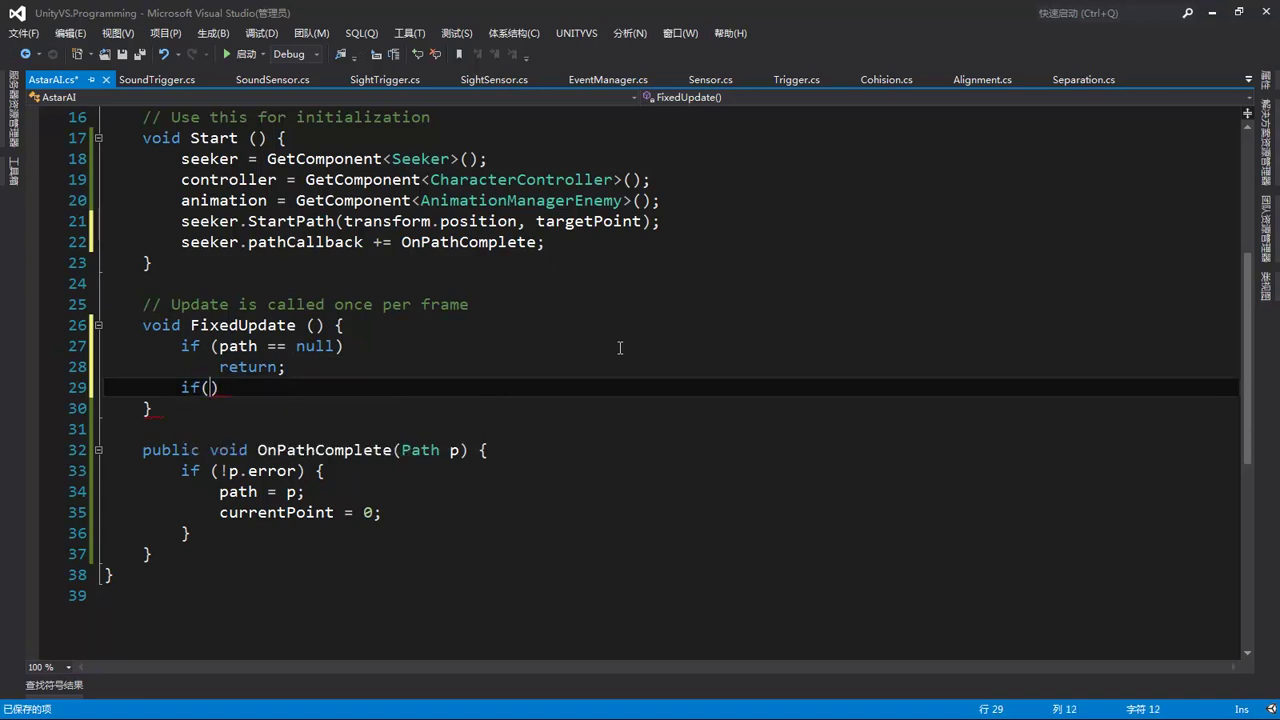
type("currentPoint")
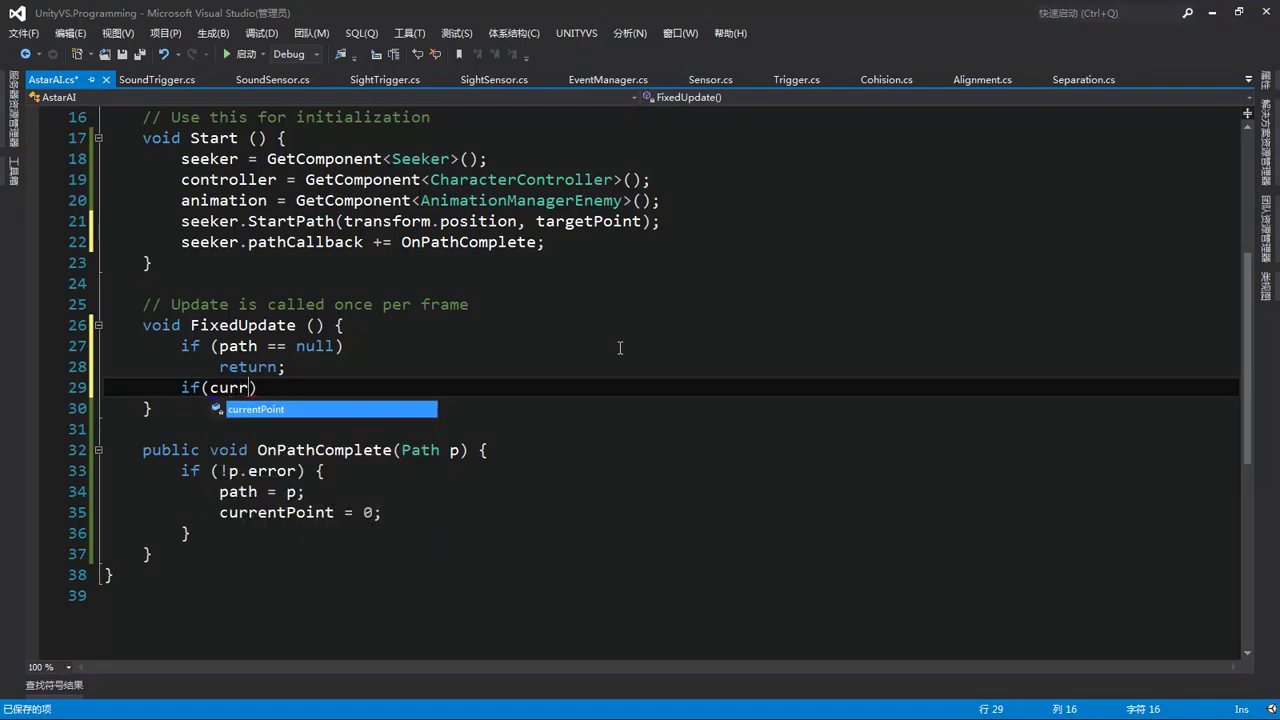
type(" >")
key("BackSpace")
type("= ")
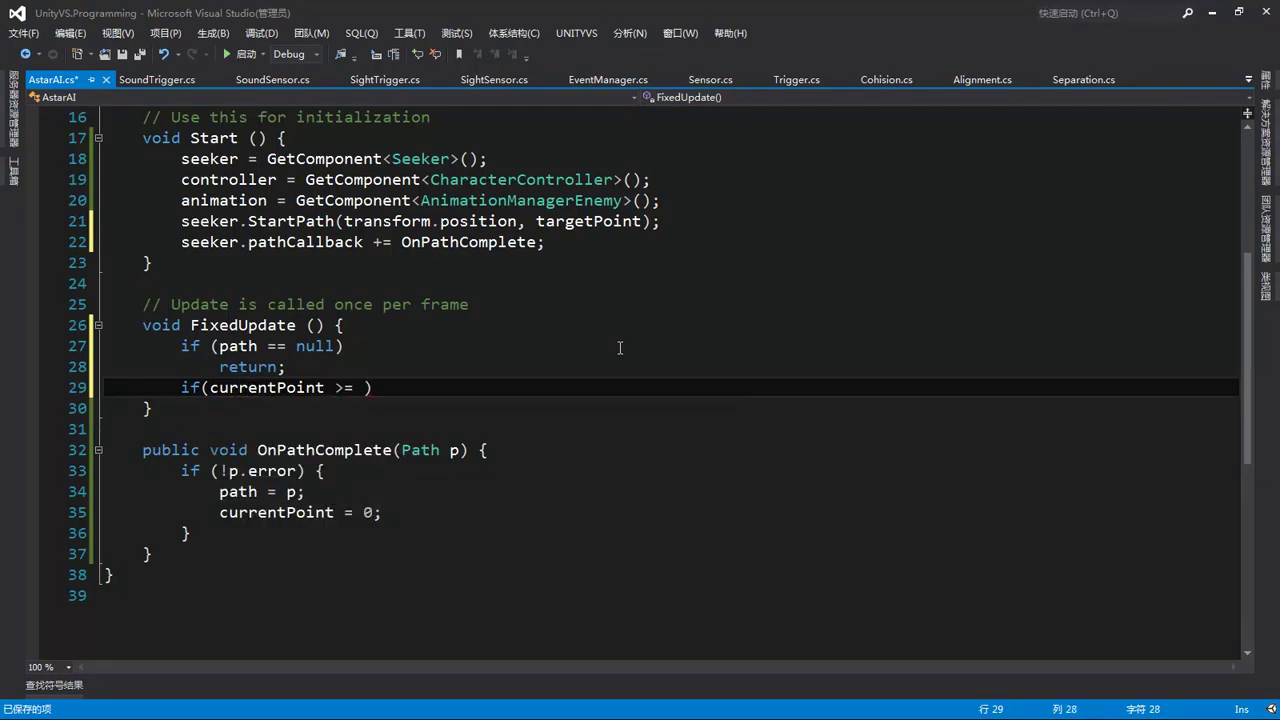
type("path")
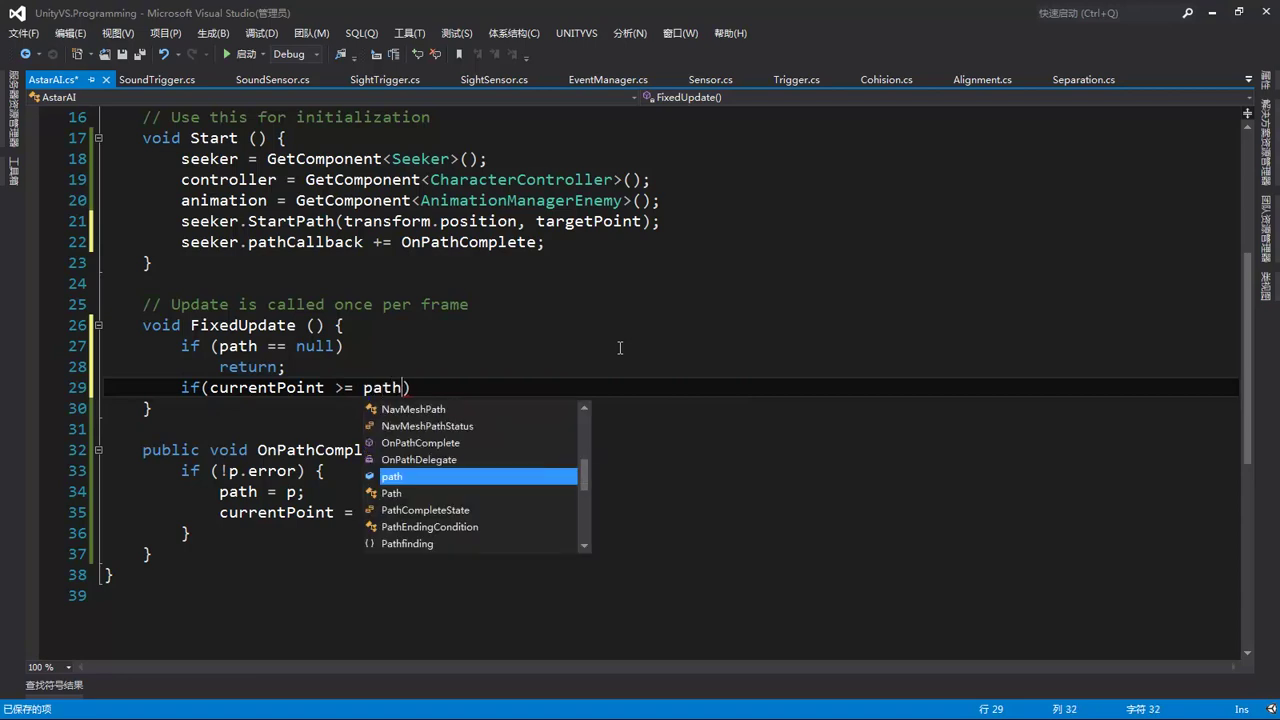
type(".")
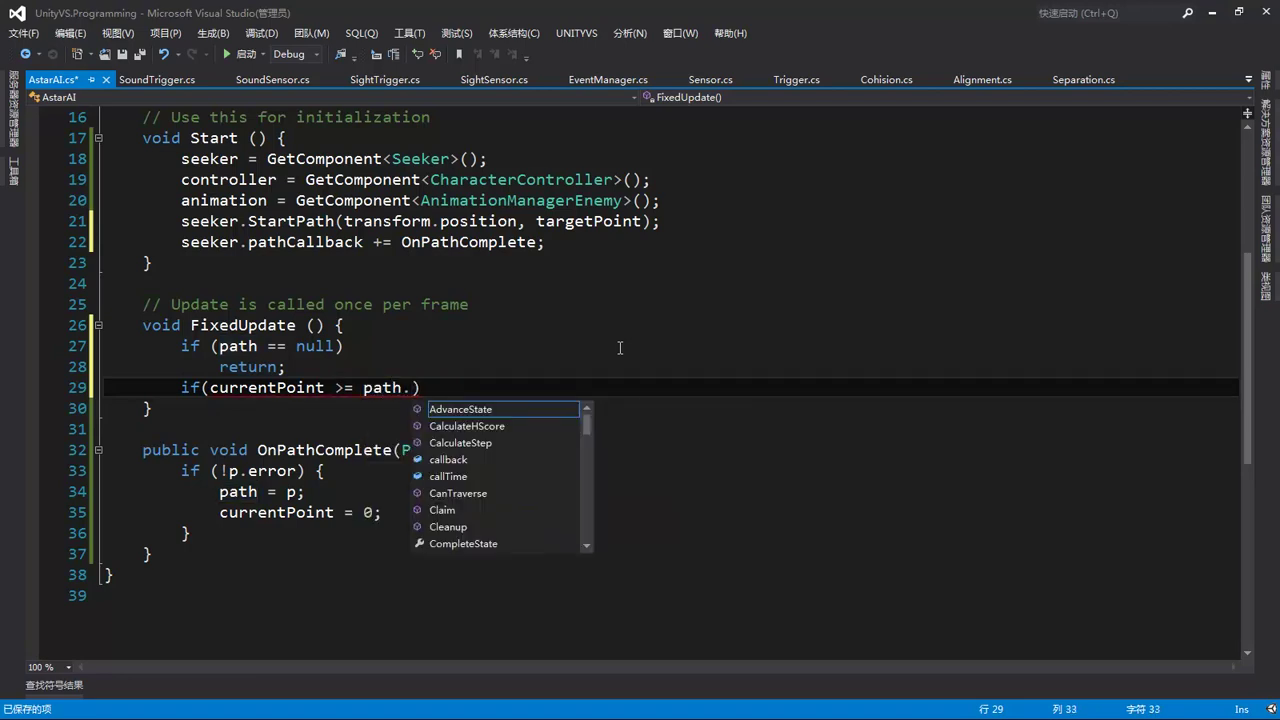
type("ve")
key("Tab")
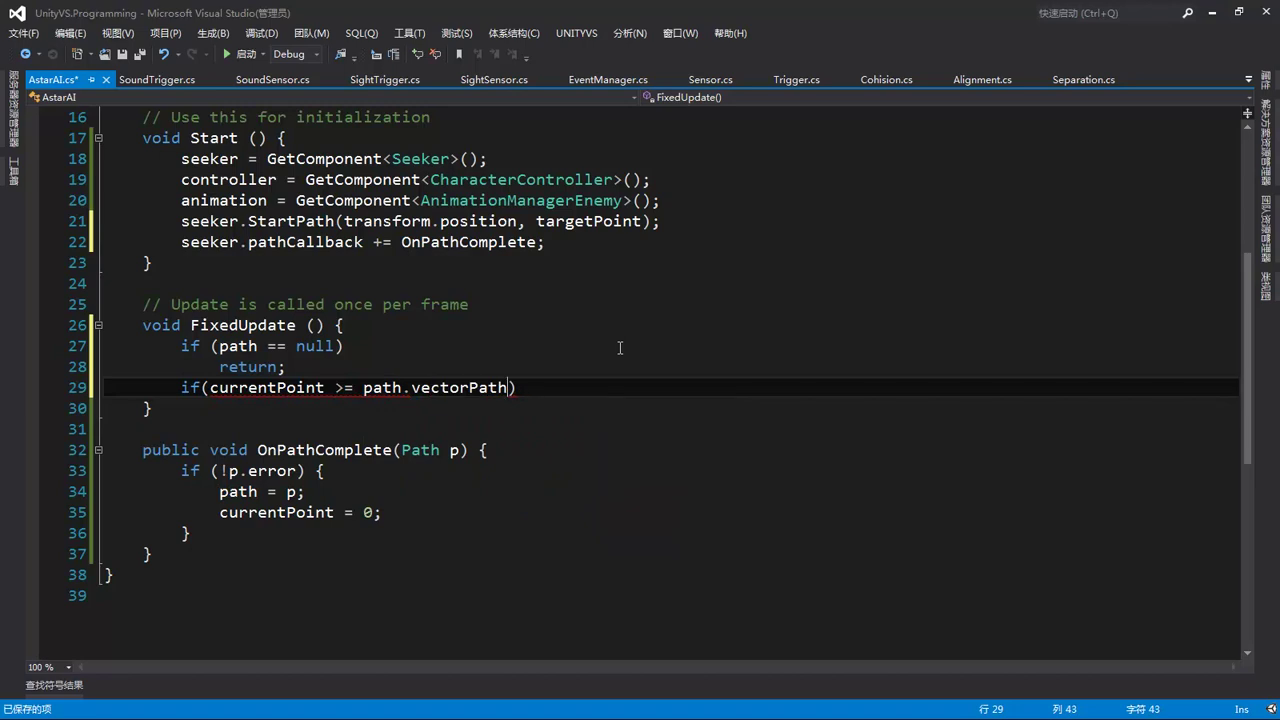
type(".cou")
key("Tab")
type(") {")
key("Return")
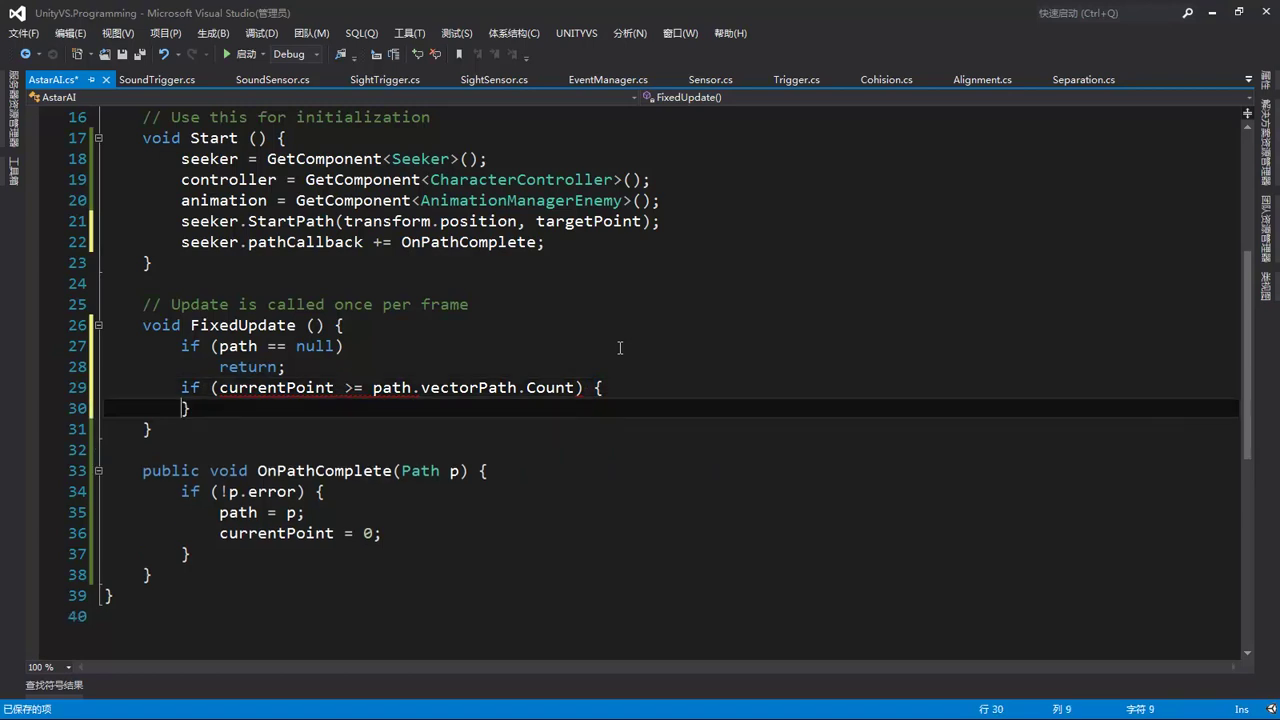
key("Return")
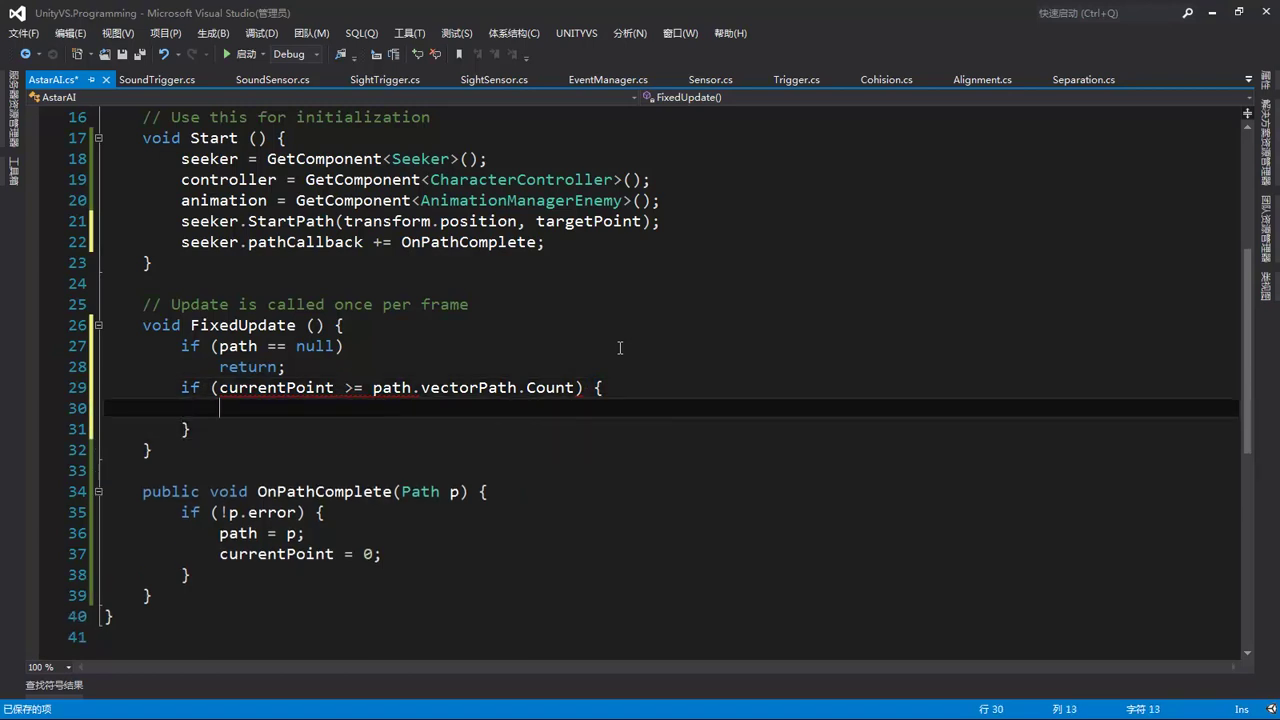
Inside that block, set animation.animationState = animation.Idle and return.
type("a")
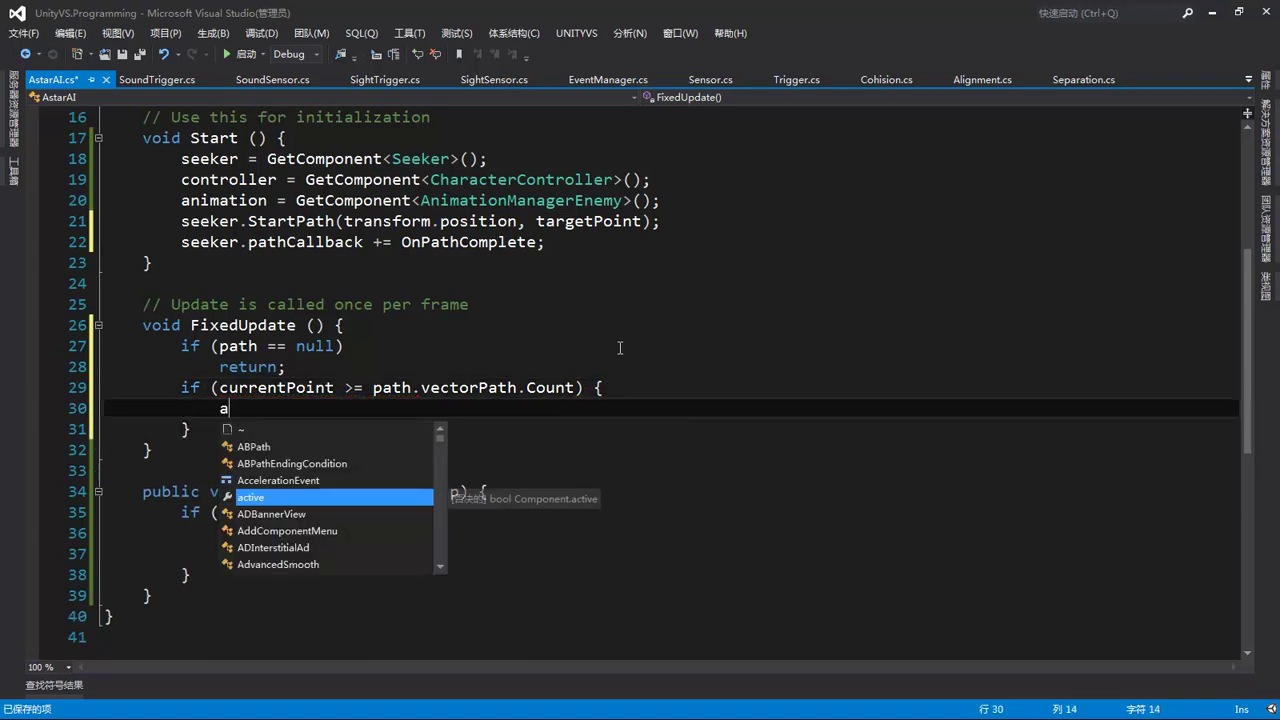
type("n")
key("Tab")
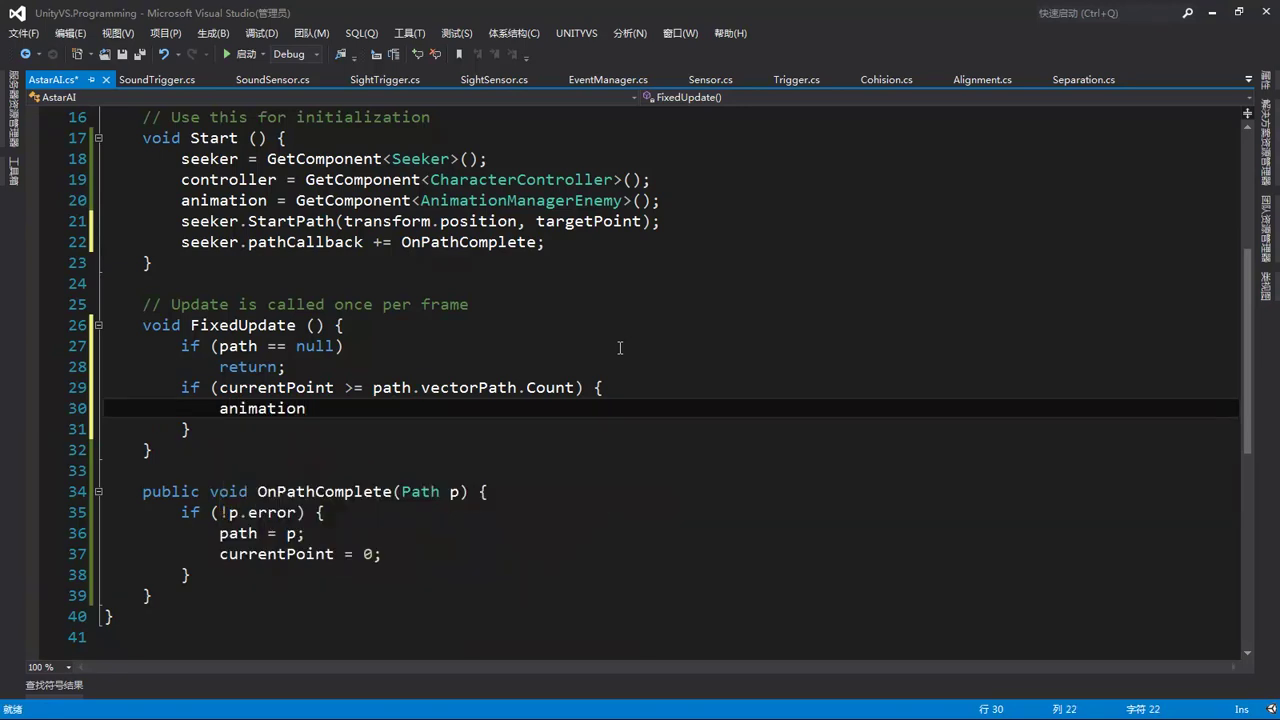
type(".")
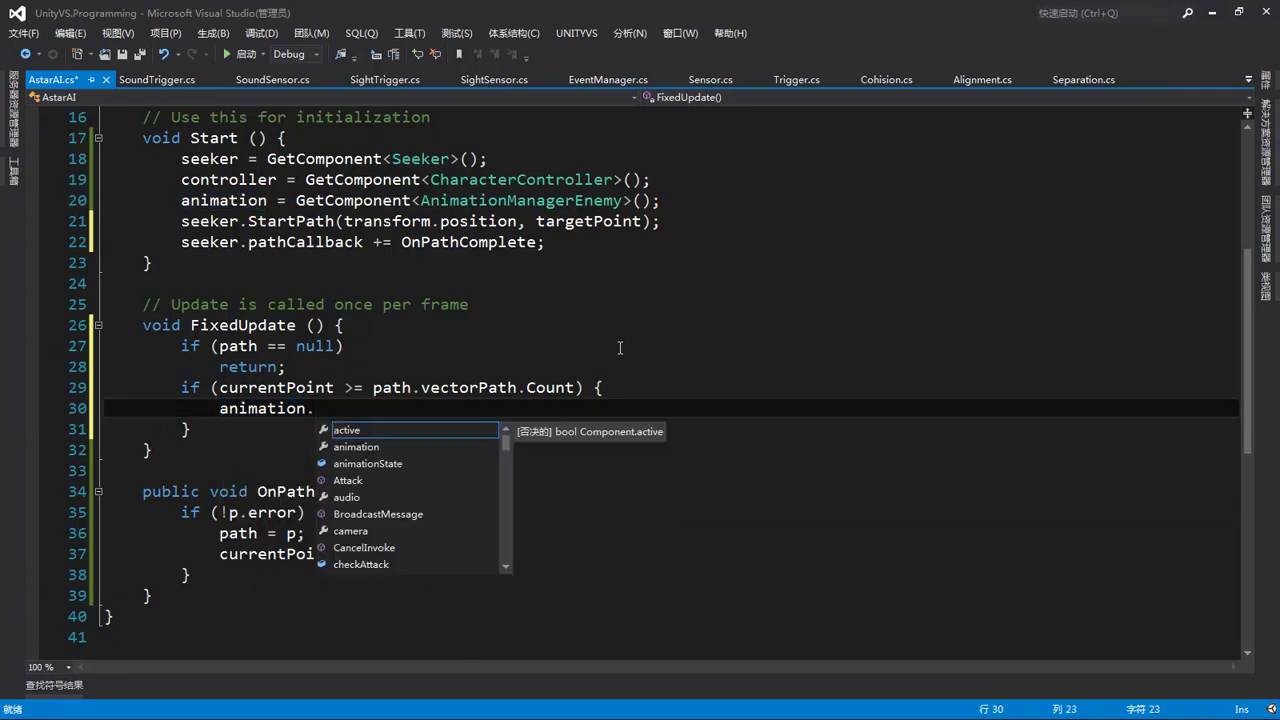
type("an")
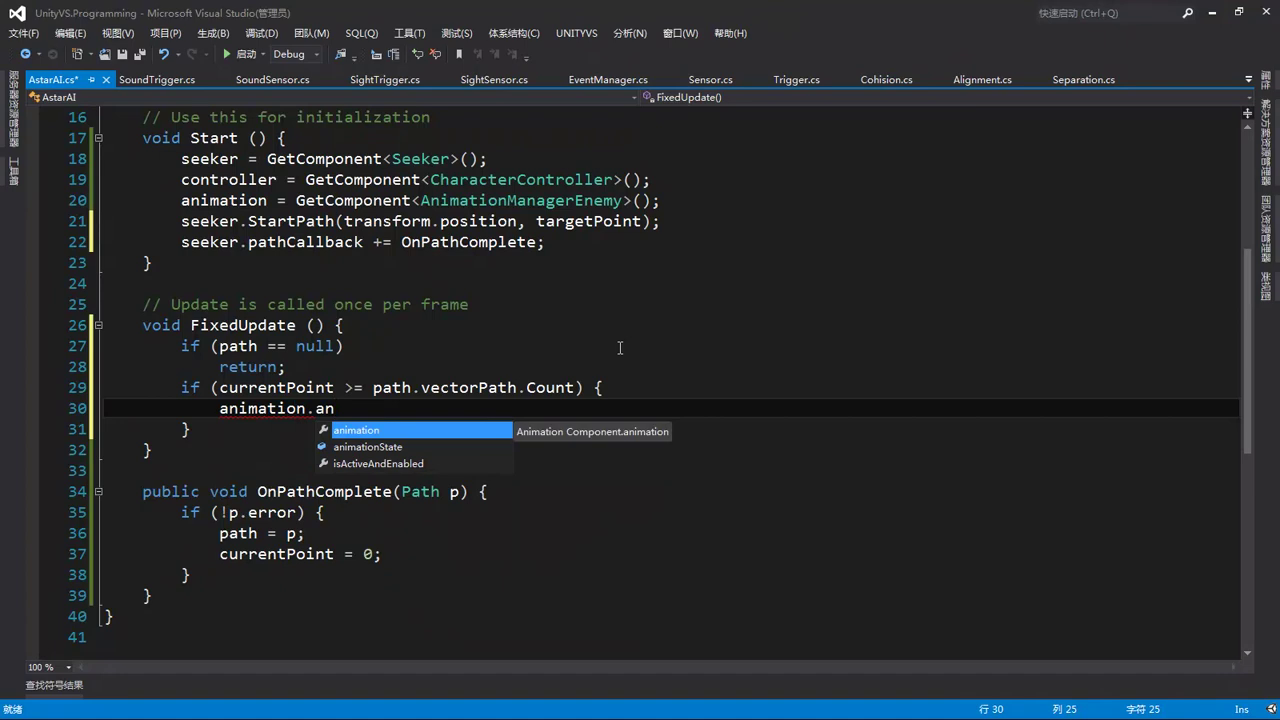
key("Down")
key("Tab")
type("= an")
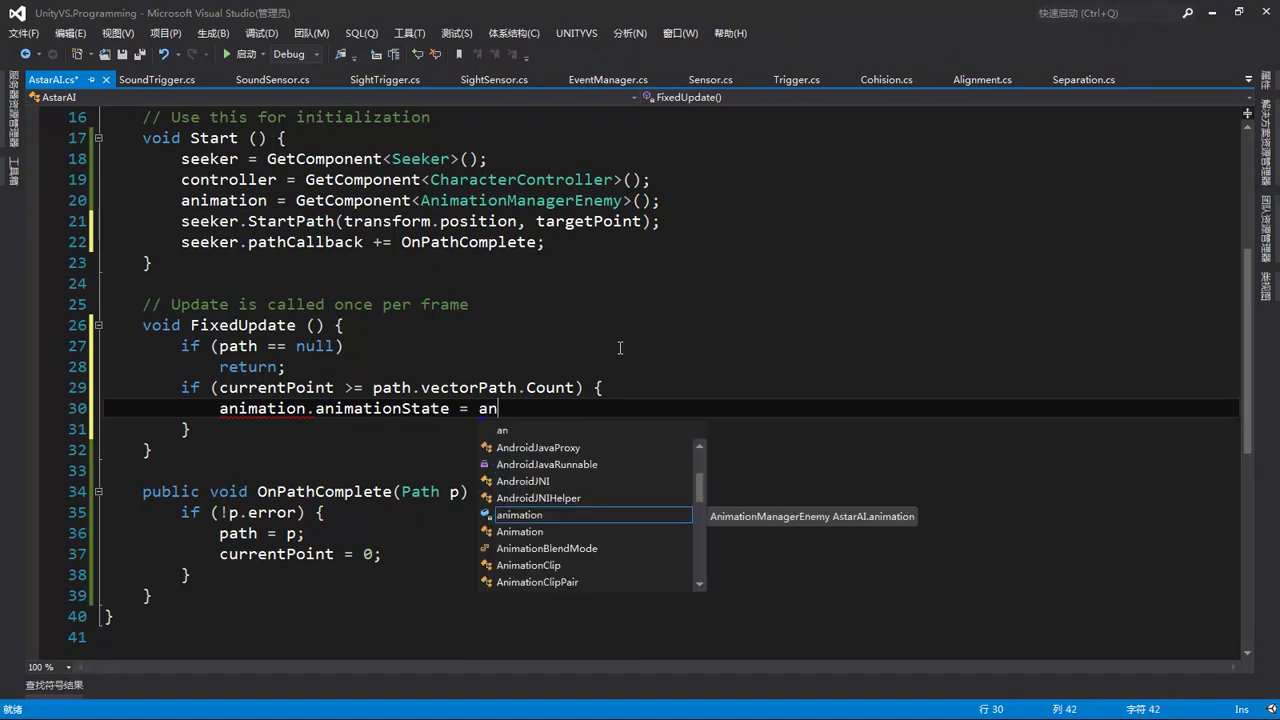
key("Tab")
type(".")
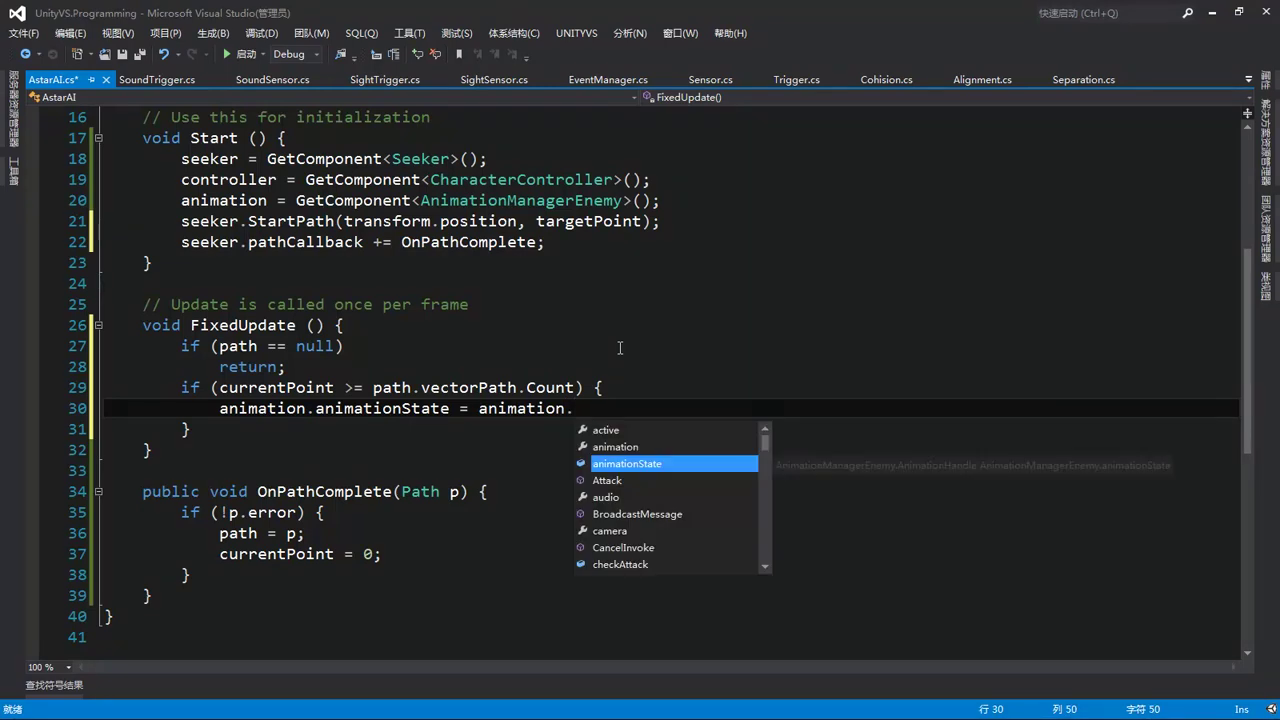
type("idl")
key("Down")
key("Tab")
type(";")
key("Return")
type("ret")
key("Tab")
type(";")
left_click(423, 449)
key("Return")
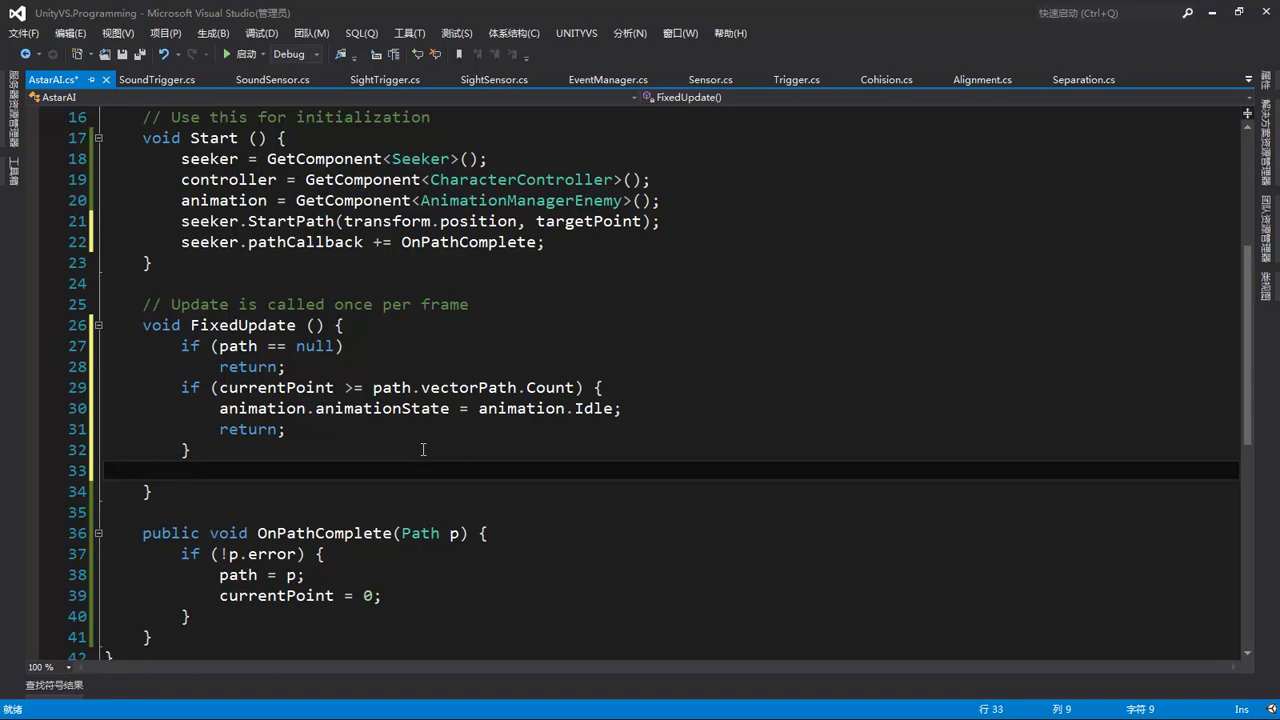
Declare Vector3 distance = (path.vectorPath[currentPoint] - transform.position).normalized;.
type("ve")
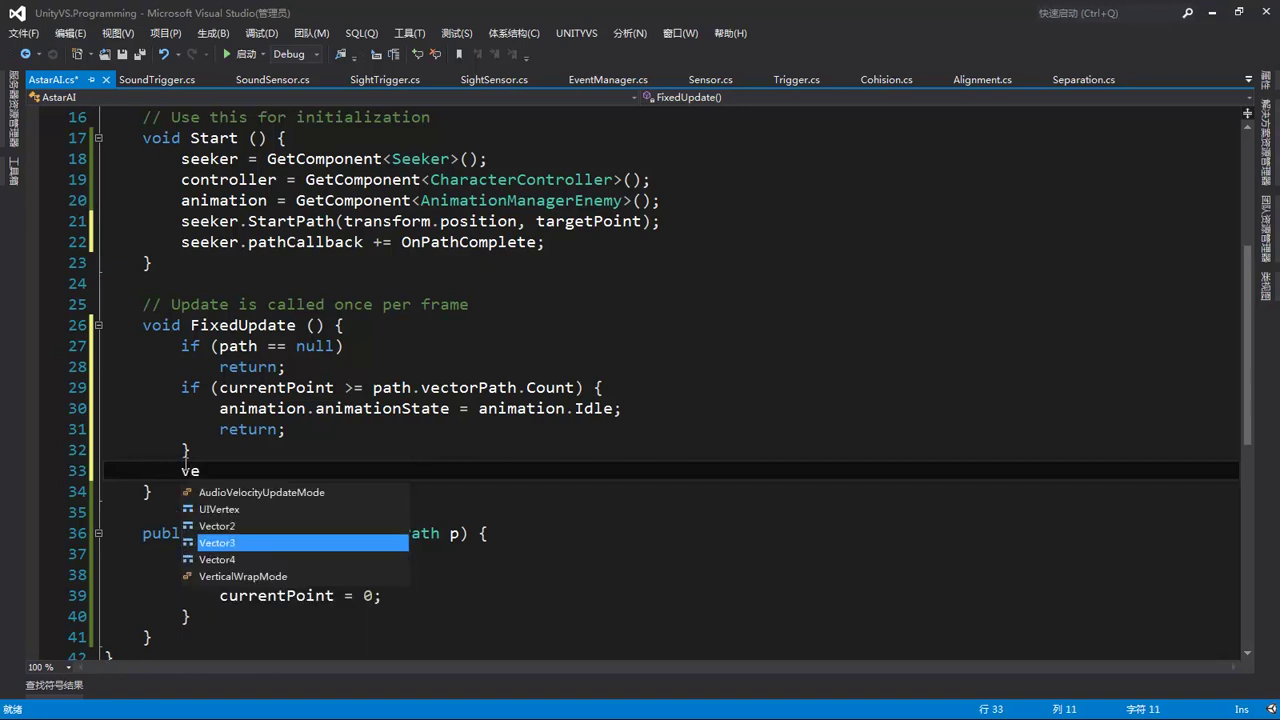
type("c")
key("Return")
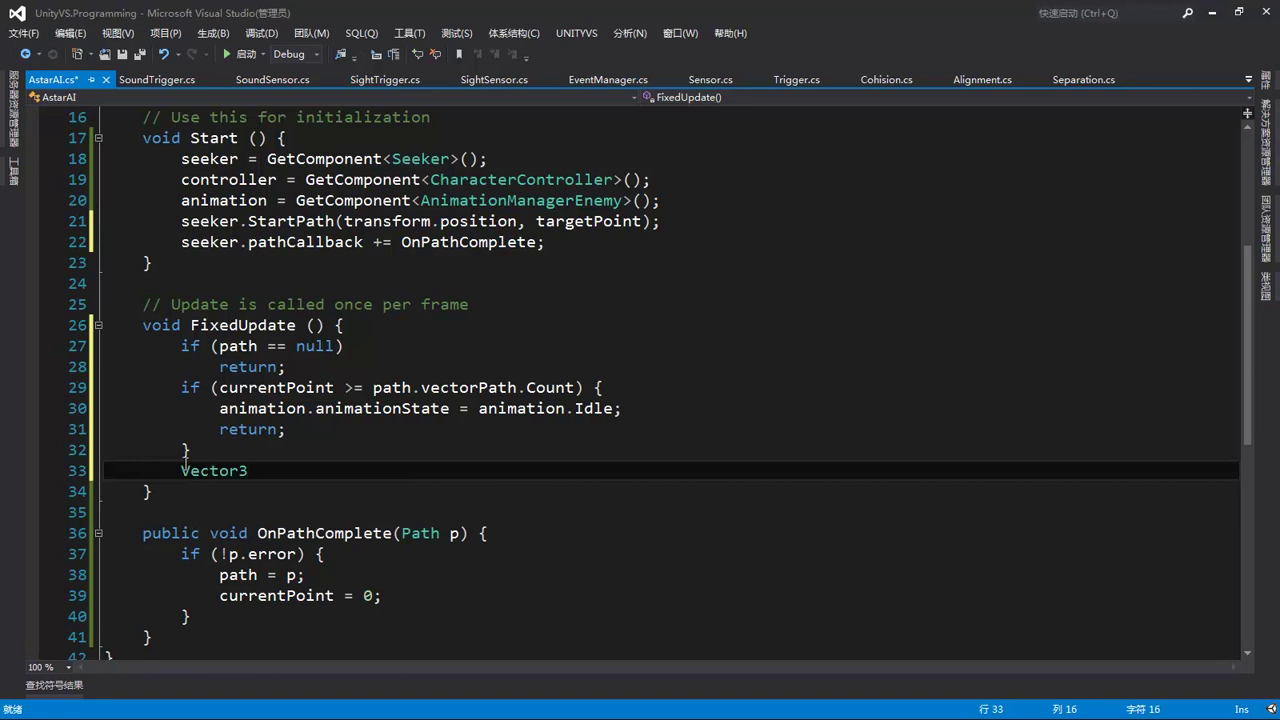
type("disa")
key("BackSpace")
type("ta")
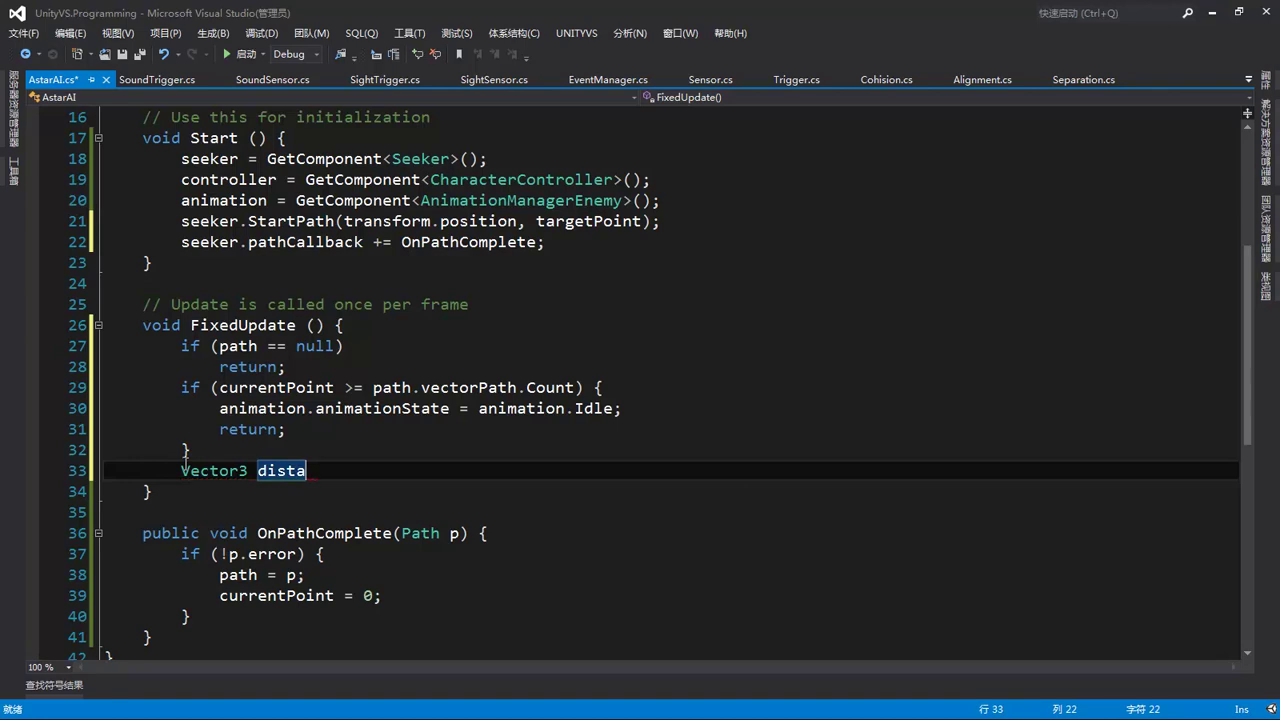
type("nce")
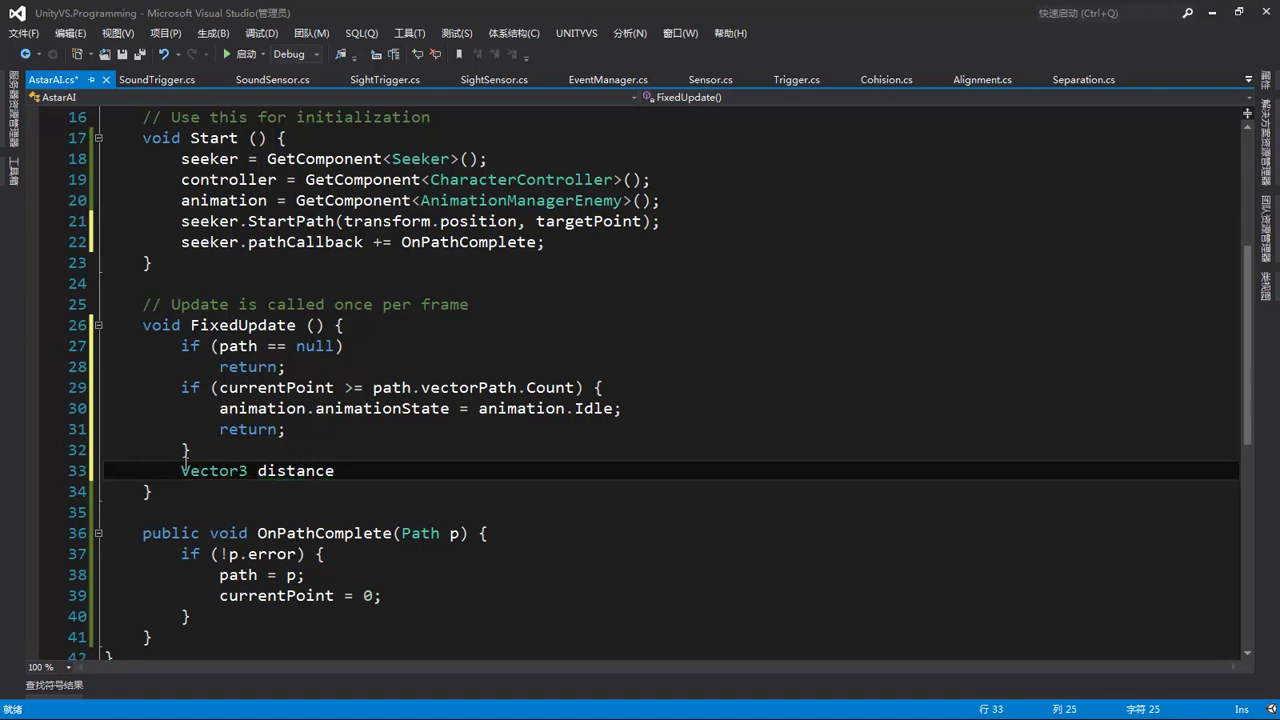
type(" = ")
type("(pa)")
key("Left")
type("path.v")
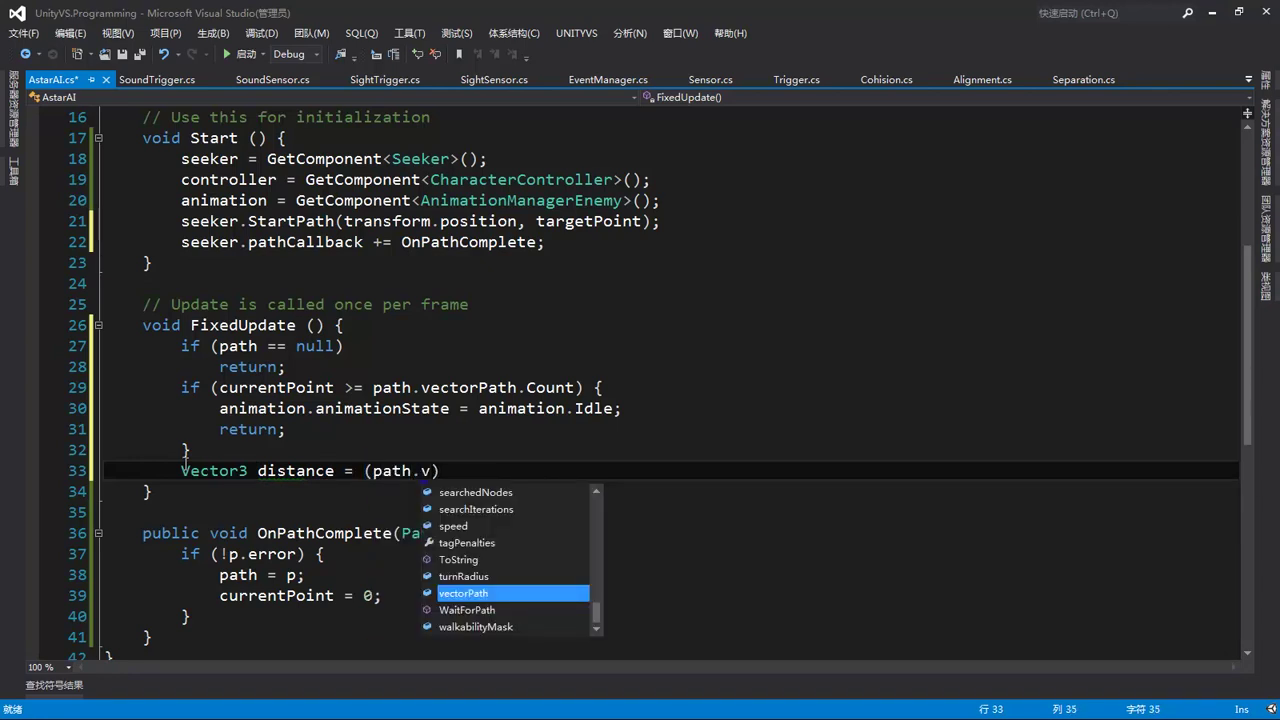
key("Tab")
type("[")
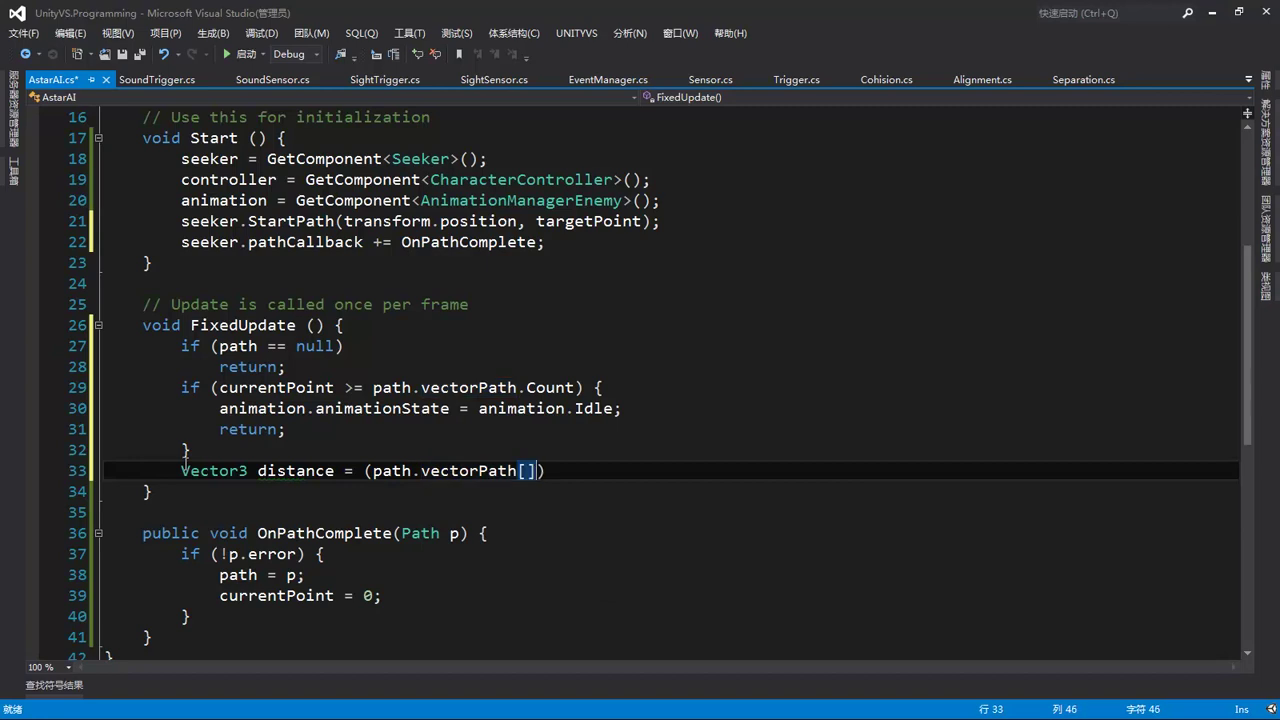
type("currentPoint")
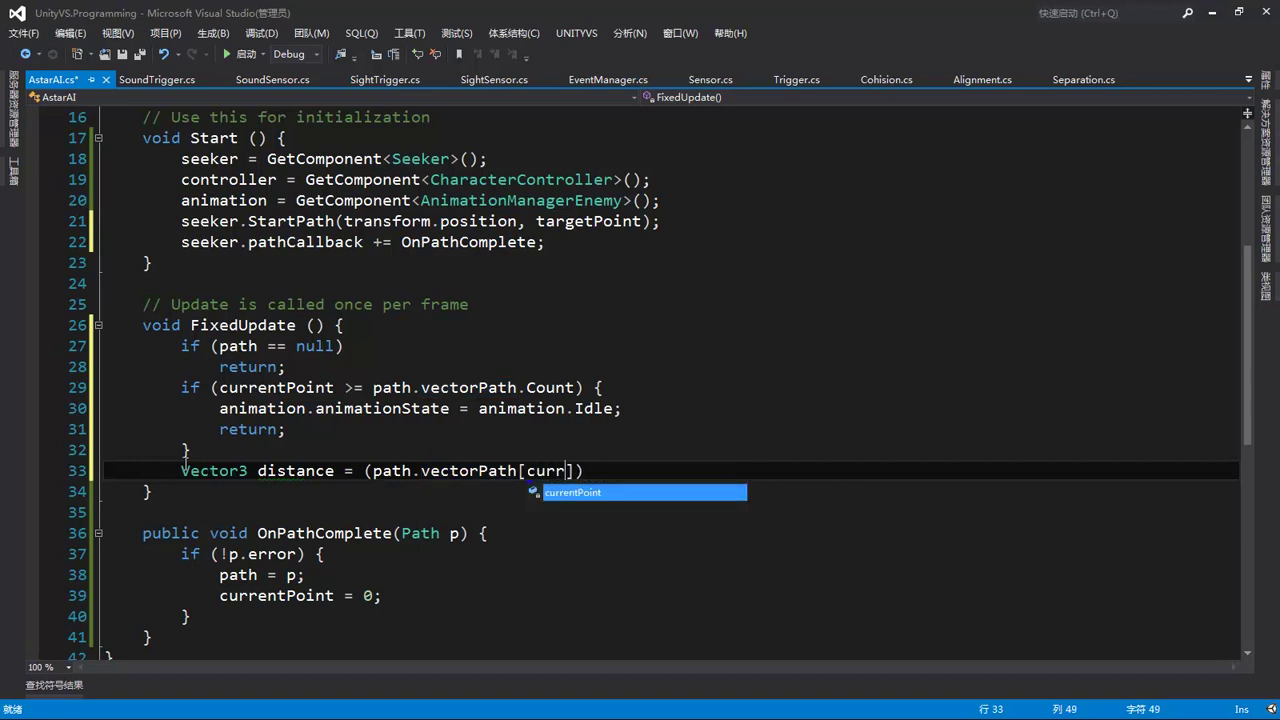
key("Tab")
type("- tran")
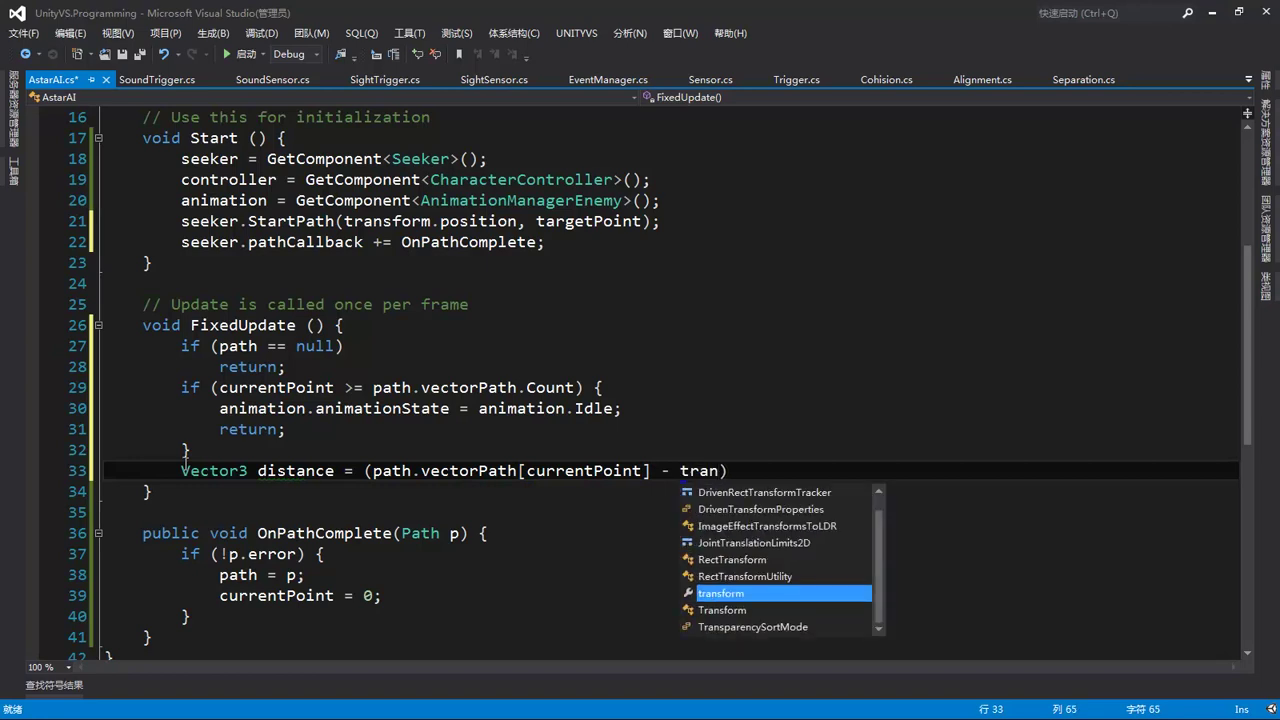
key("Tab")
type(".po")
key("Tab")
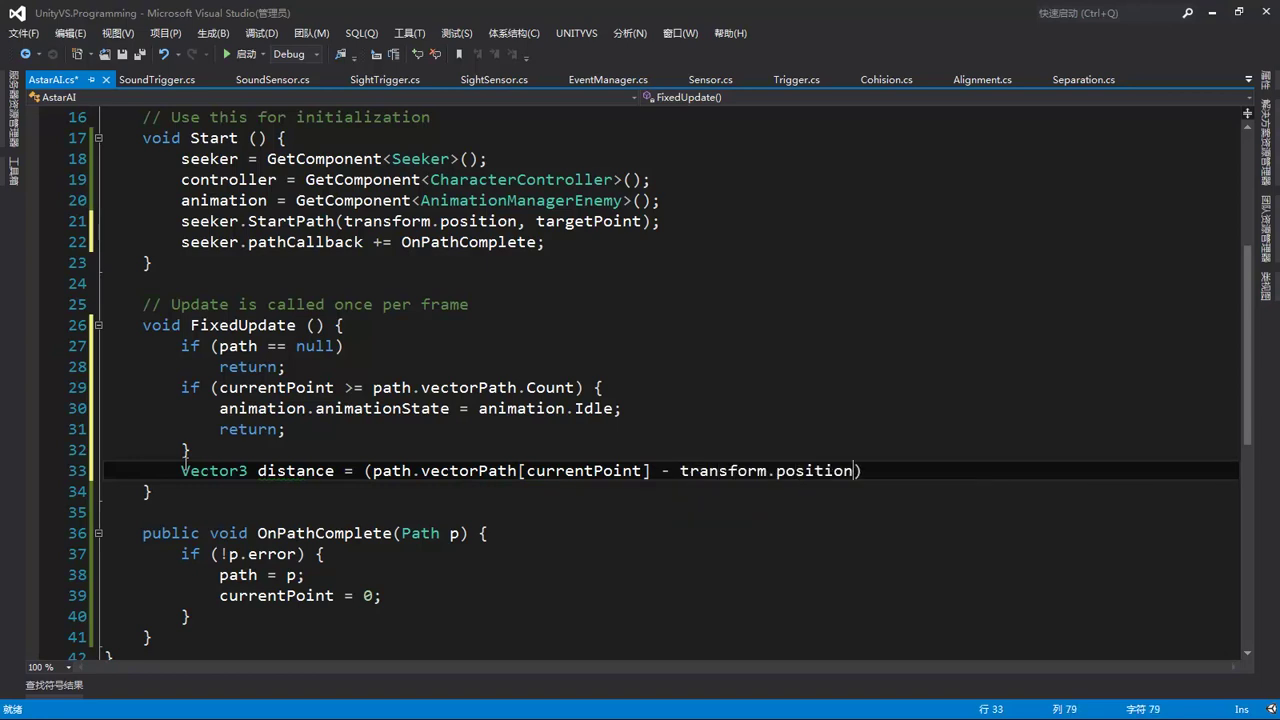
type(".no")
key("Tab")
type(";")
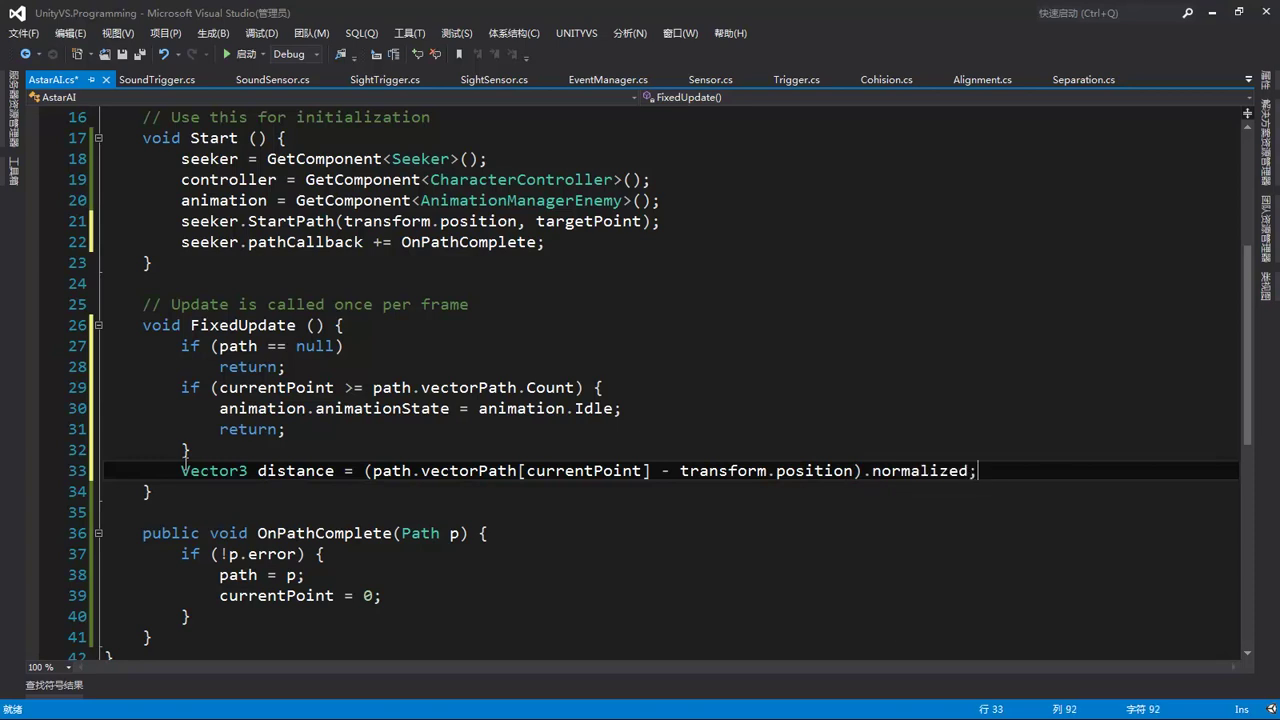
key("Return")
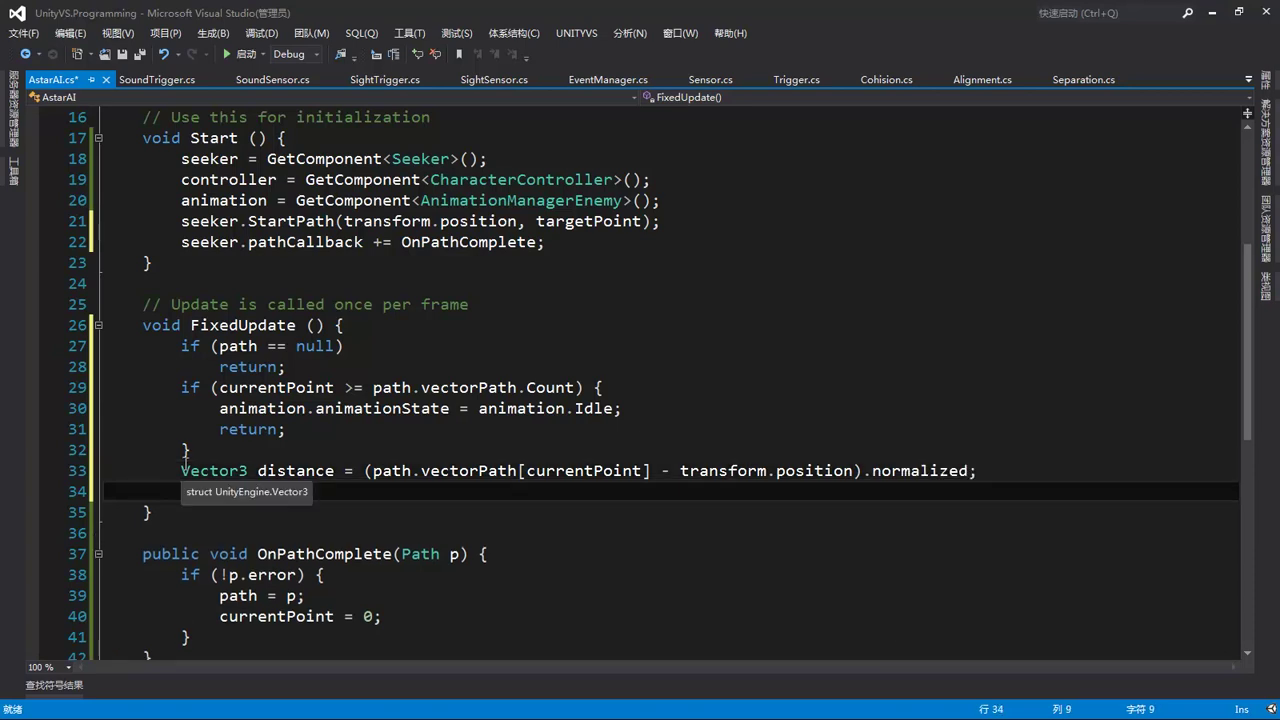
Scale distance by speed * Time.fixedDeltaTime.
type("dis")
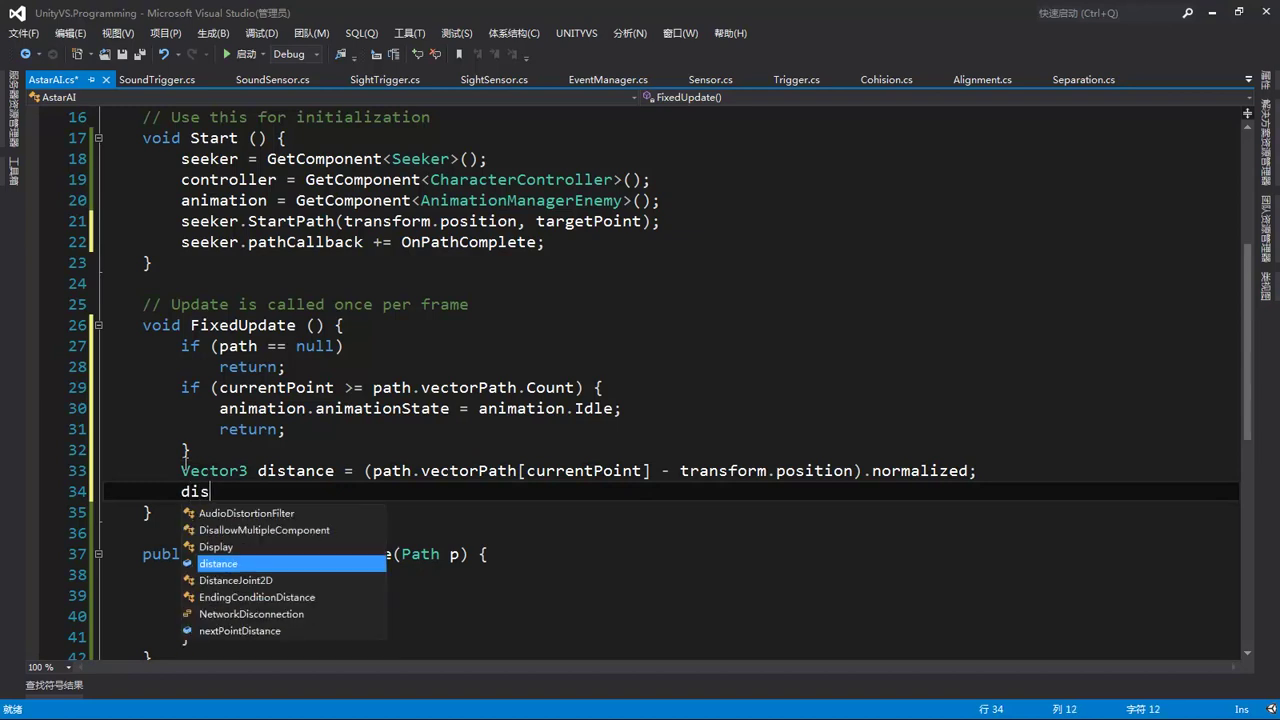
key("Tab")
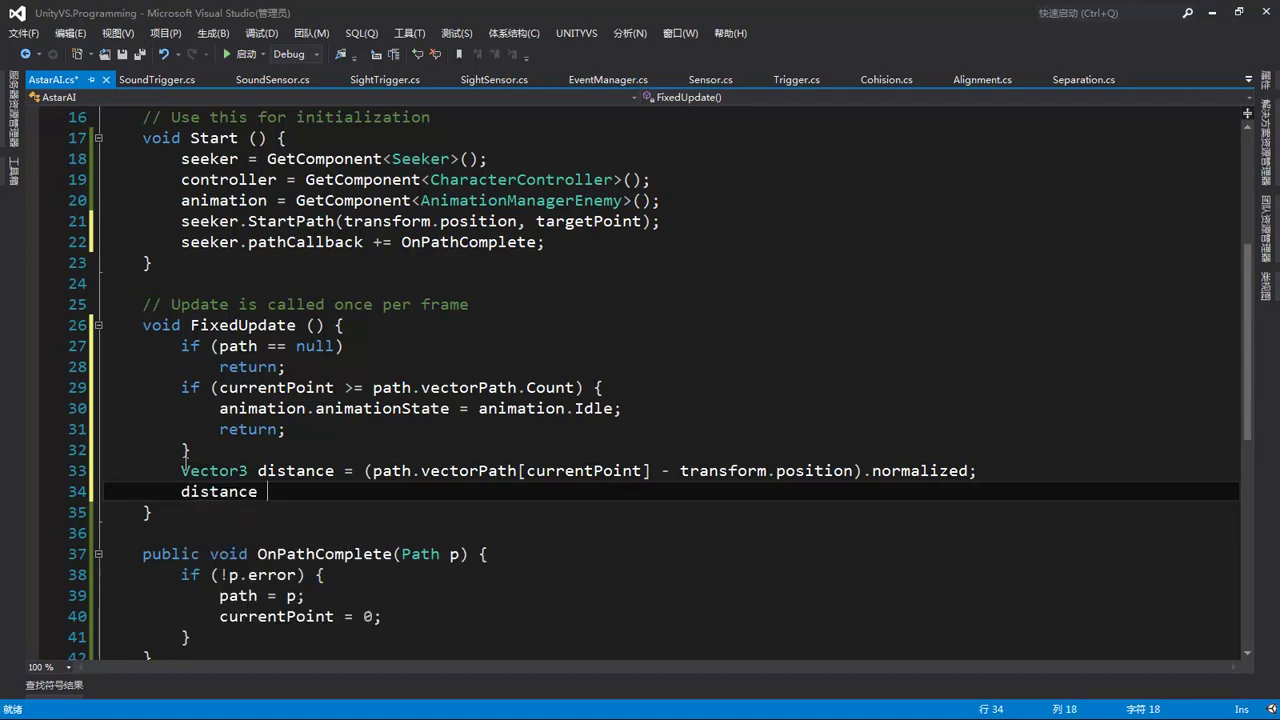
type("*= ")
type("spee")
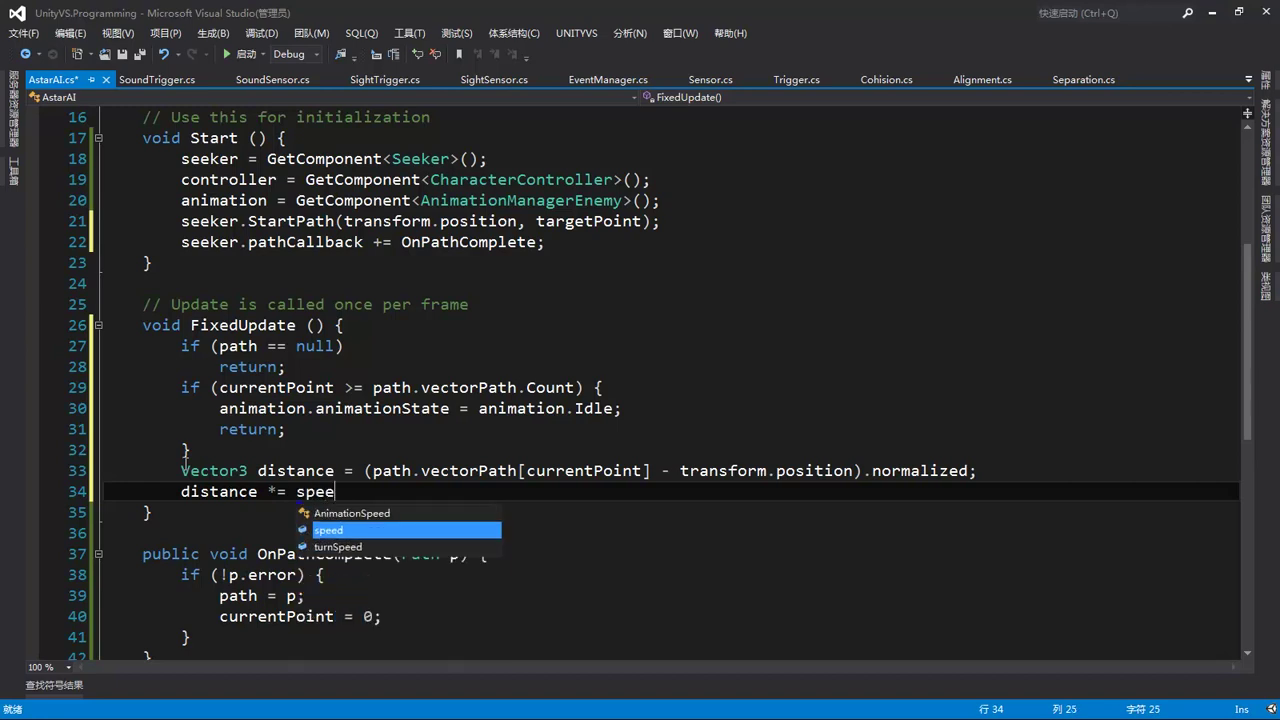
type("d ")
type("* tim")
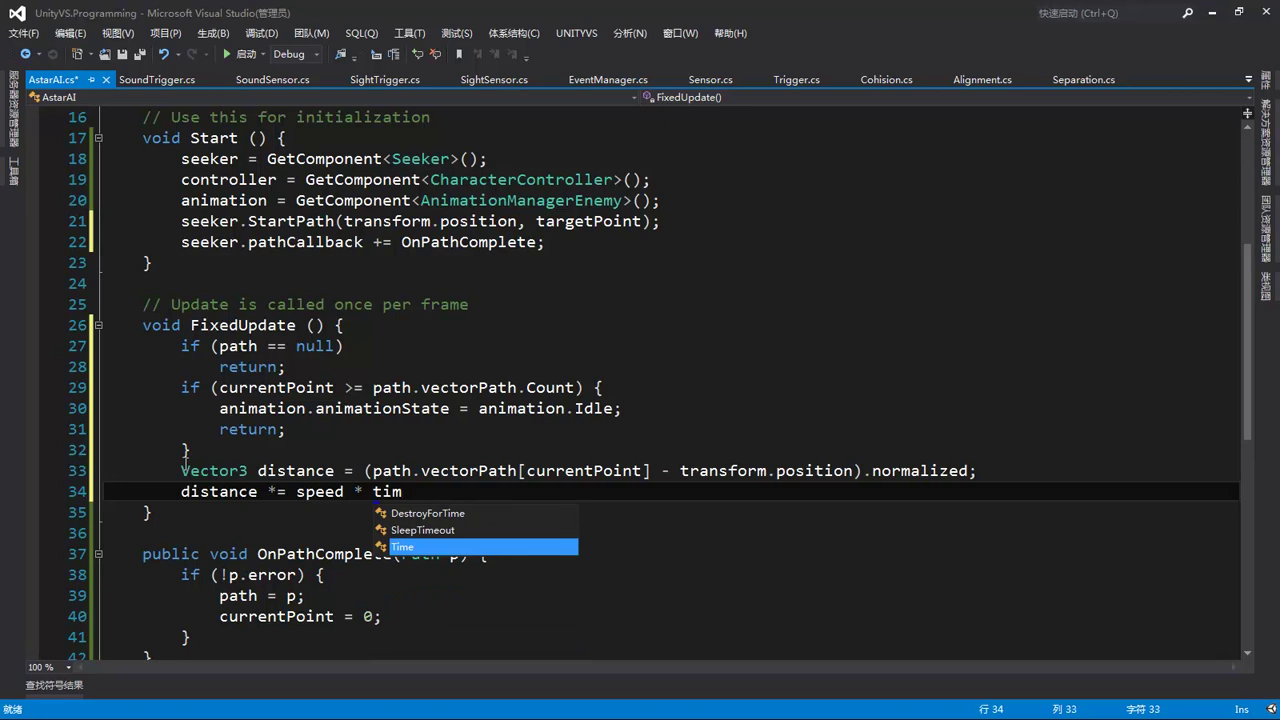
key("Tab")
type(".f")
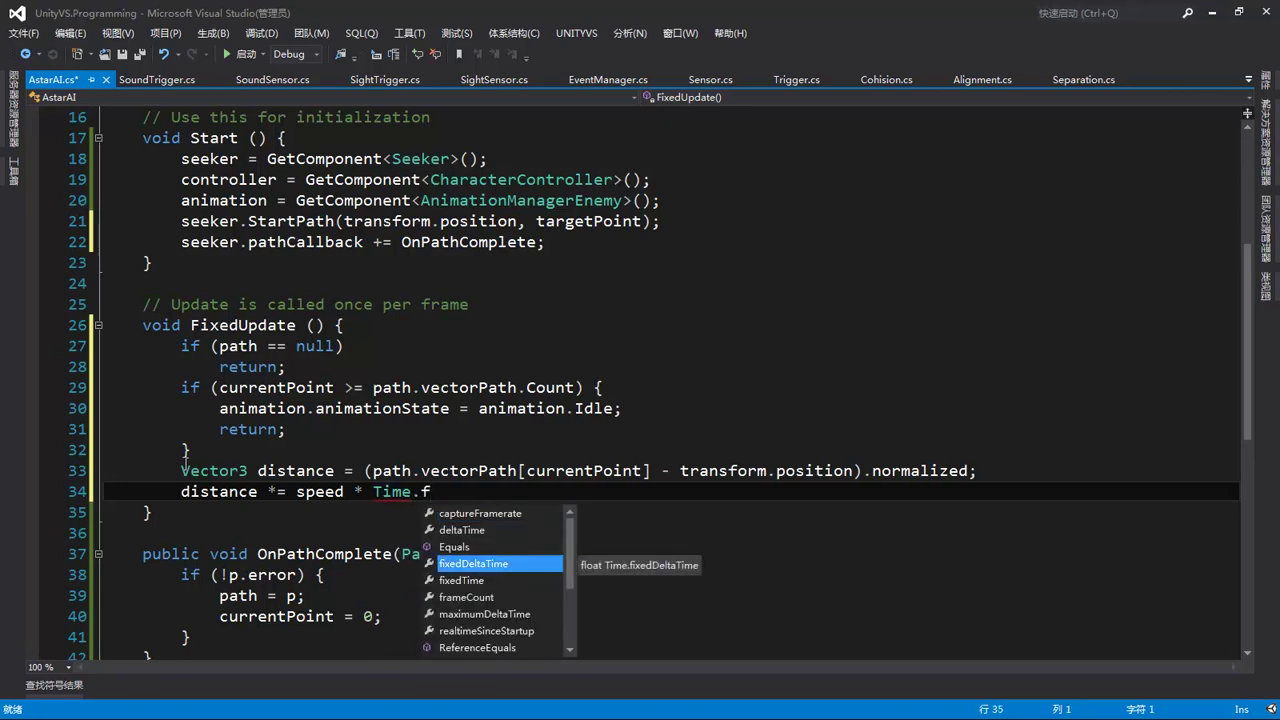
key("Tab")
key("Return")
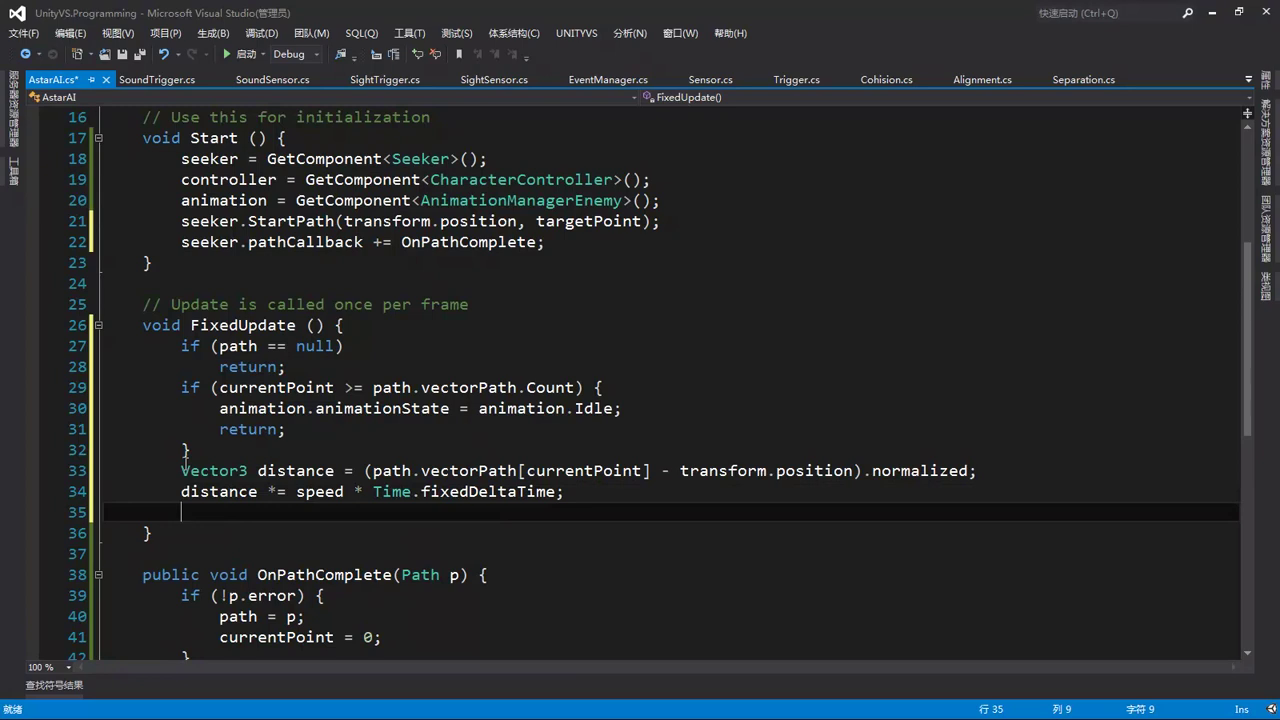
Move the enemy with controller.SimpleMove(distance);.
type("con")
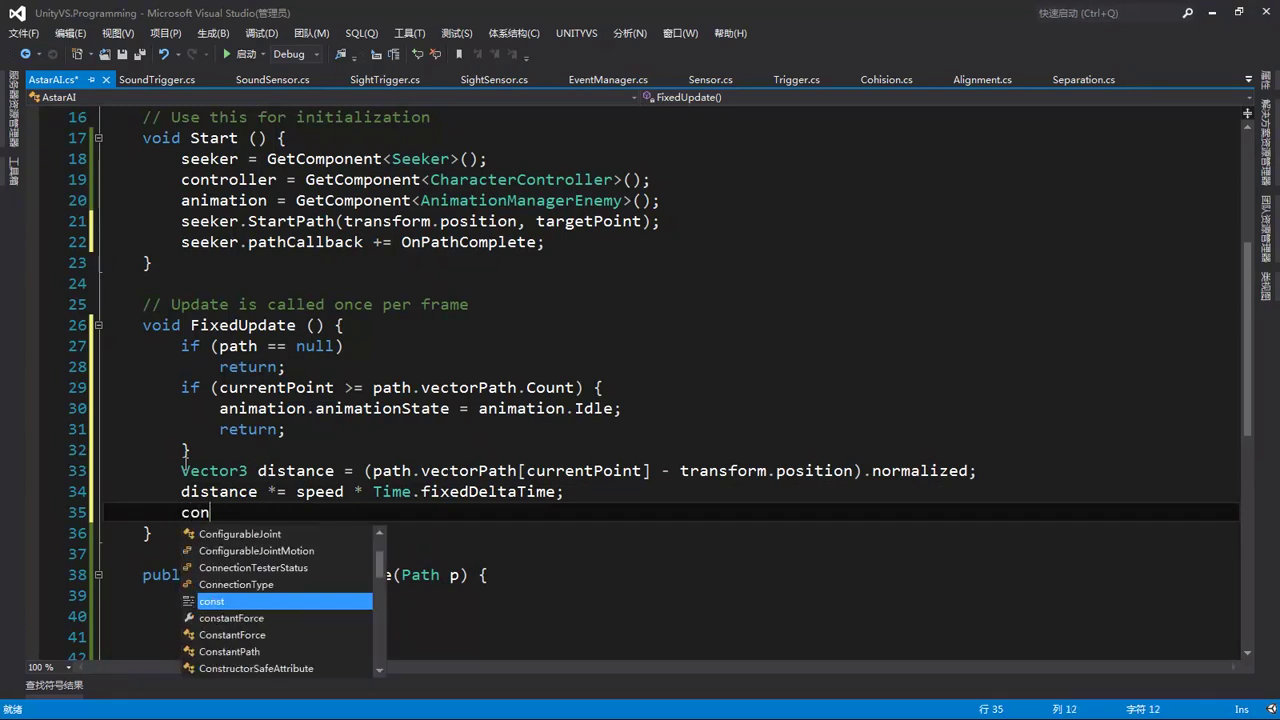
type("tr")
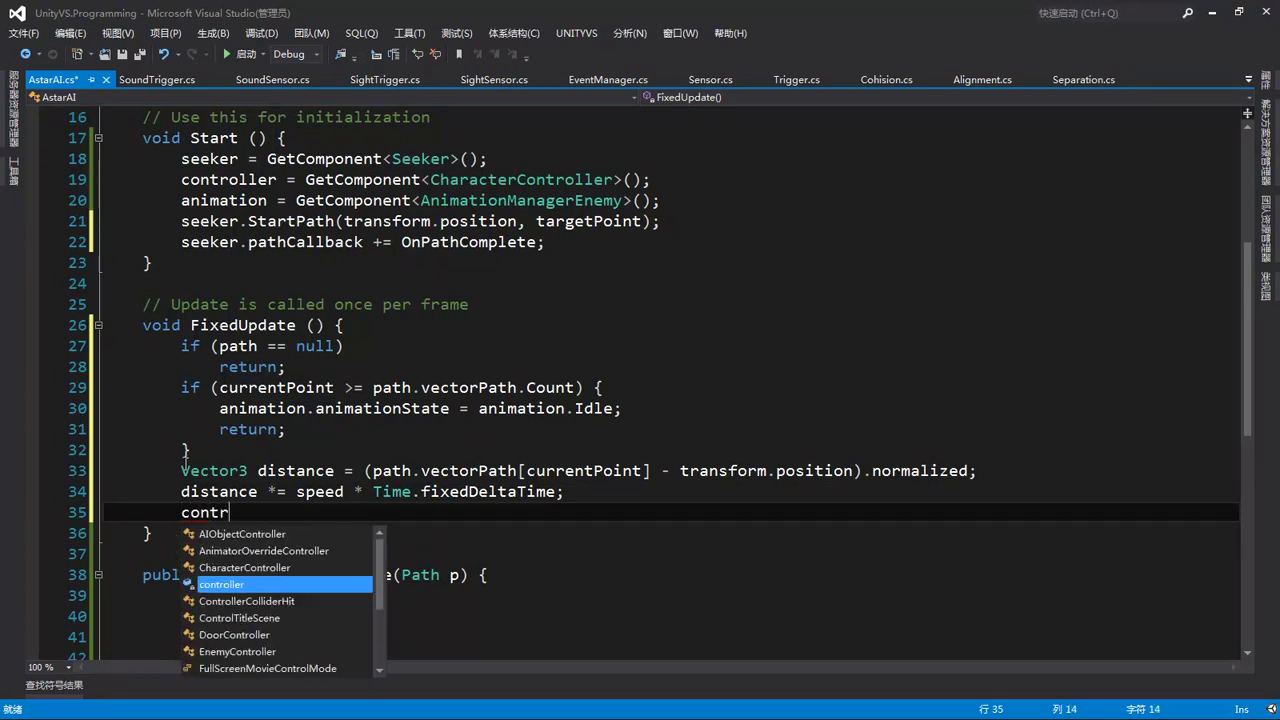
key("Tab")
type(".si")
key("Tab")
type("();")
key("Left")
key("Left")
type("dis")
key("Tab")
key("End")
key("Return")
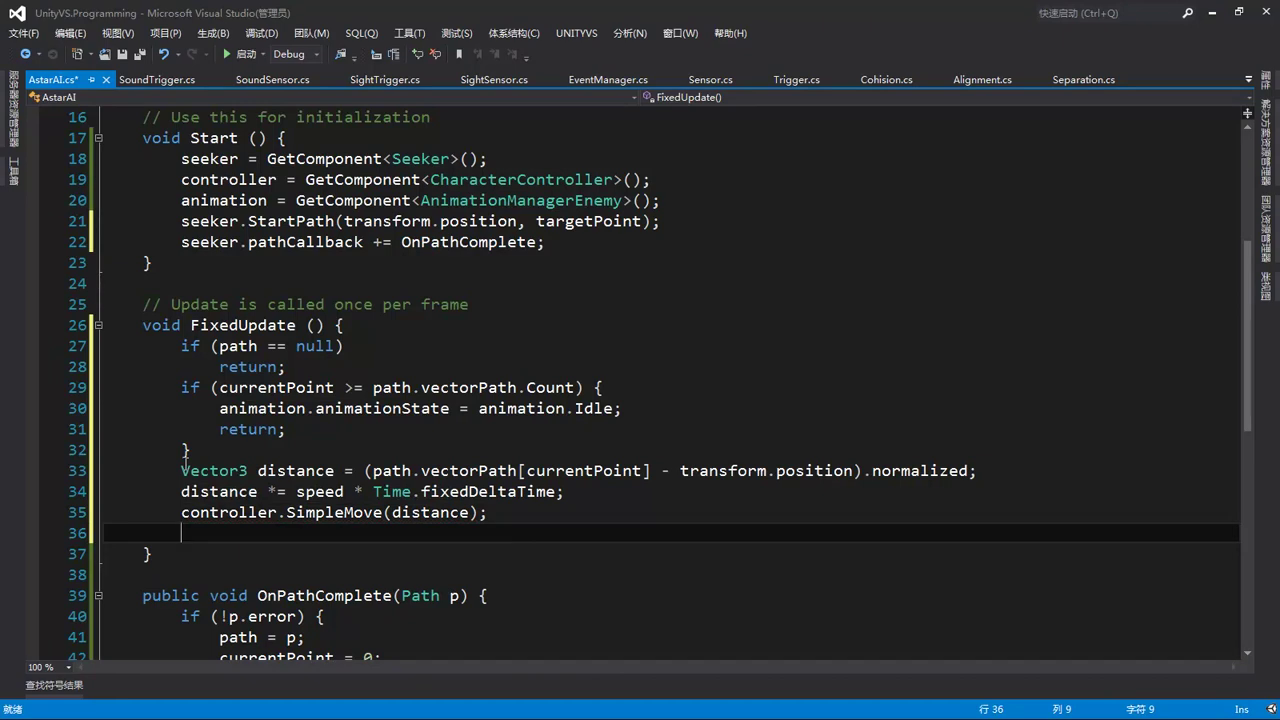
Set animation.animationState = animation.Move;.
type("ani")
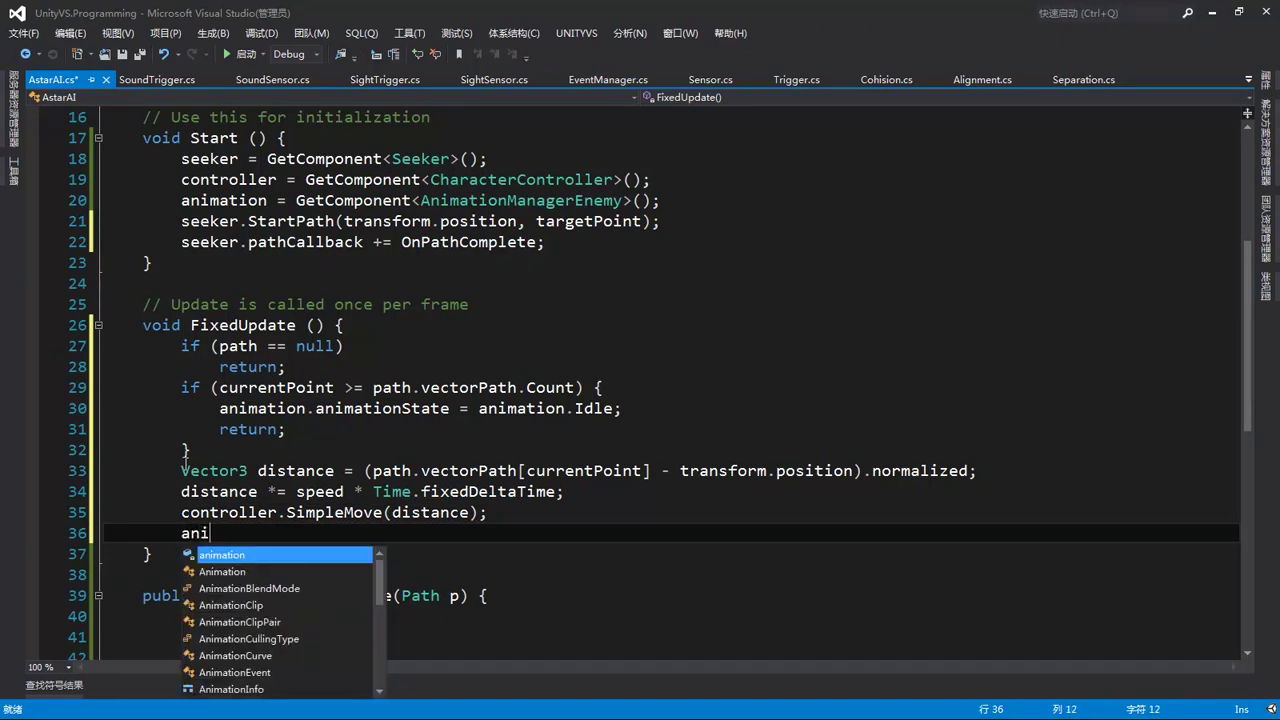
key("Tab")
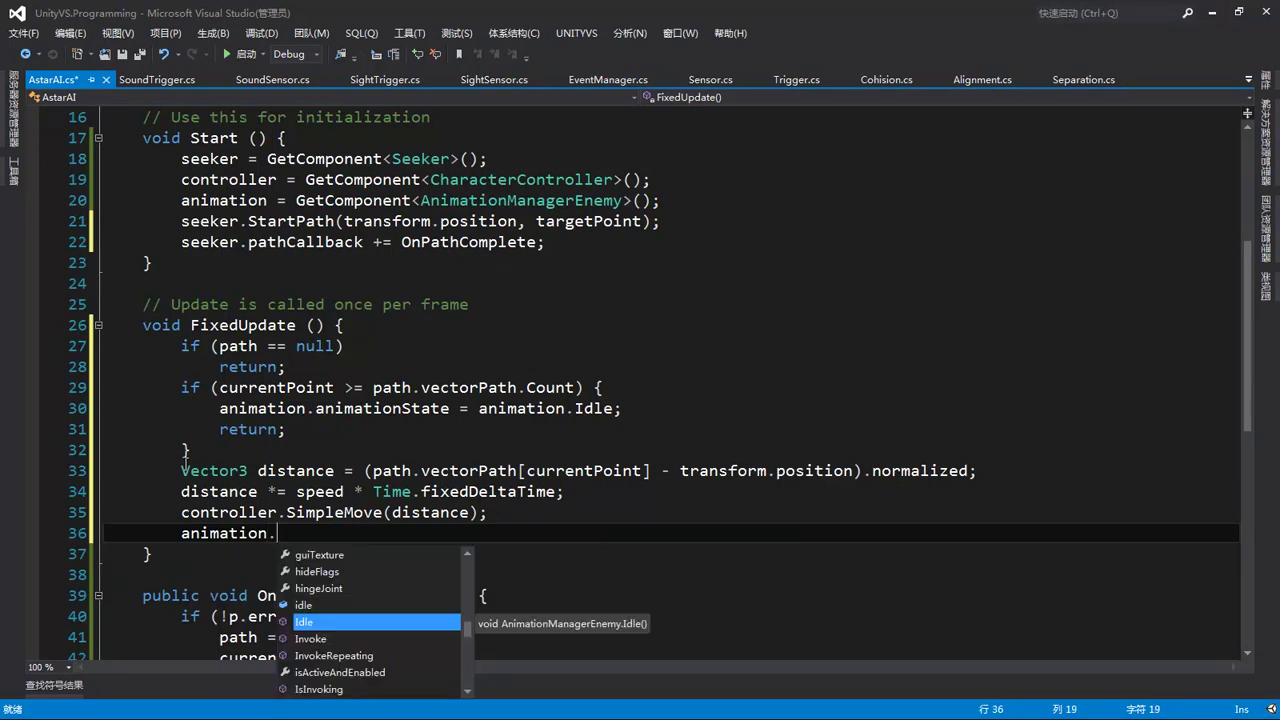
type("a")
key("Tab")
type("= an")
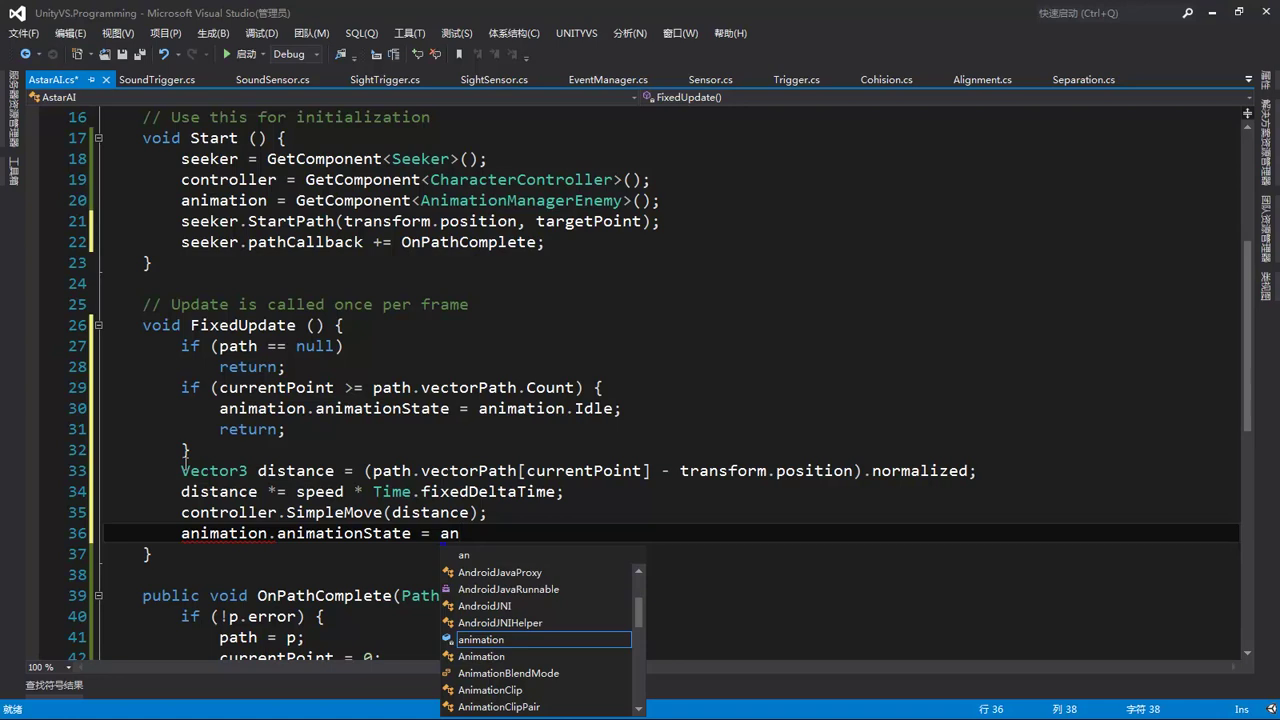
key("Tab")
type(".Move;")
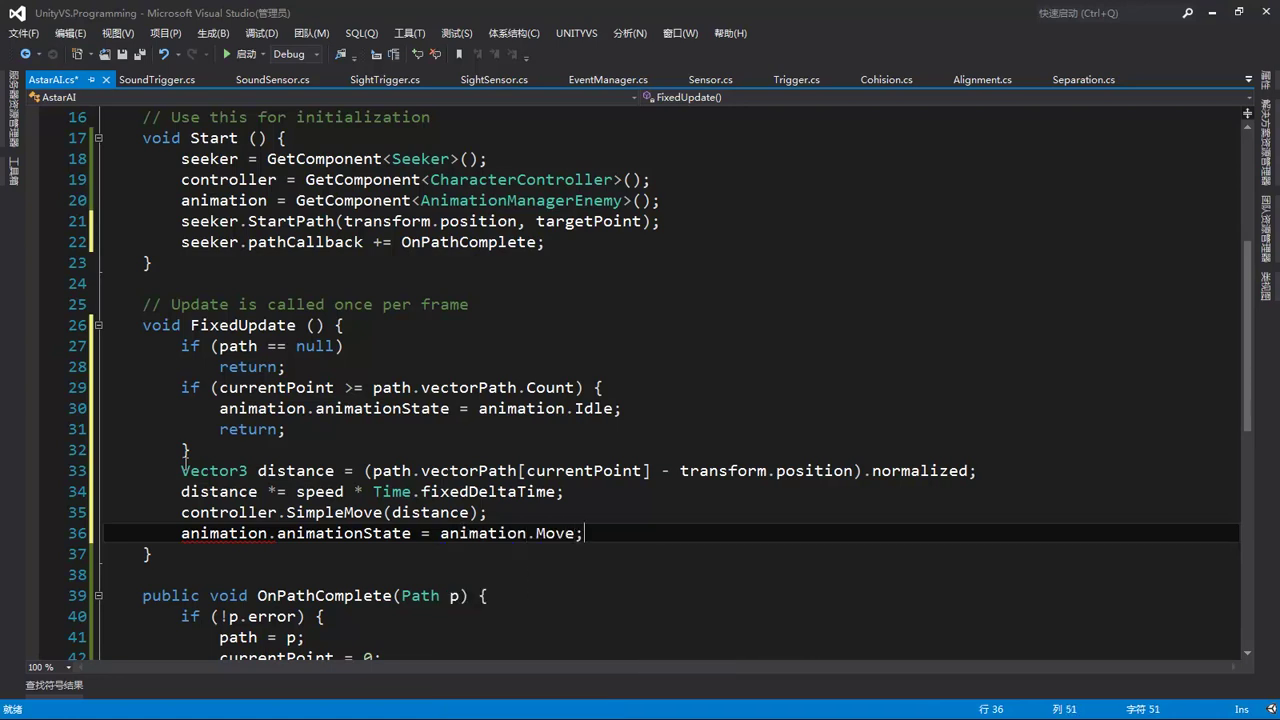
key("Return")
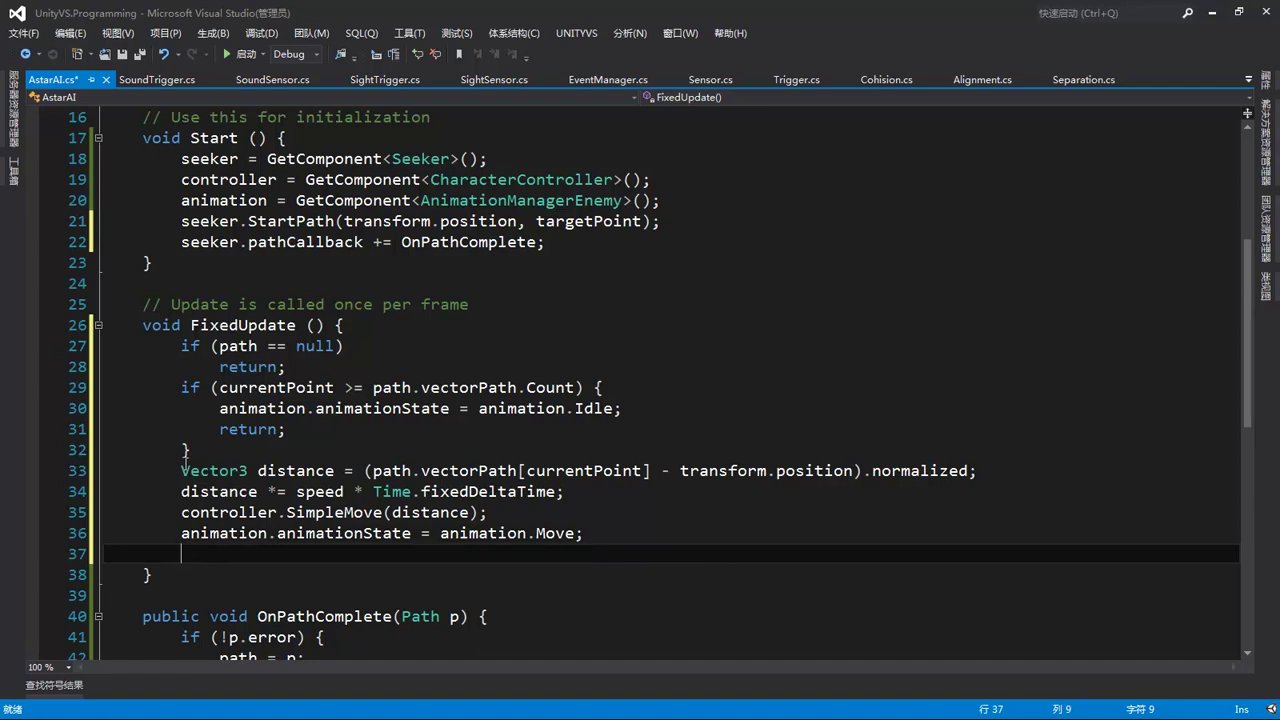
Declare Quaternion targetRotation = Quaternion.LookRotation(distance);.
type("q")
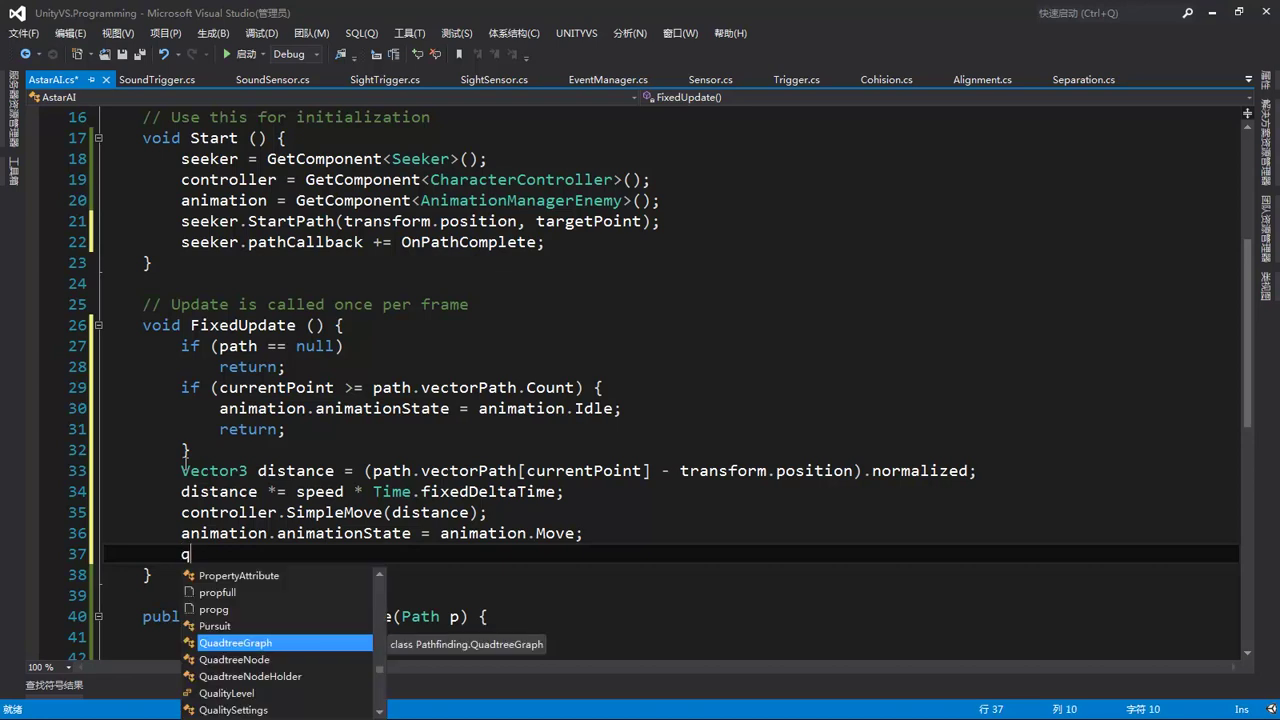
type("u")
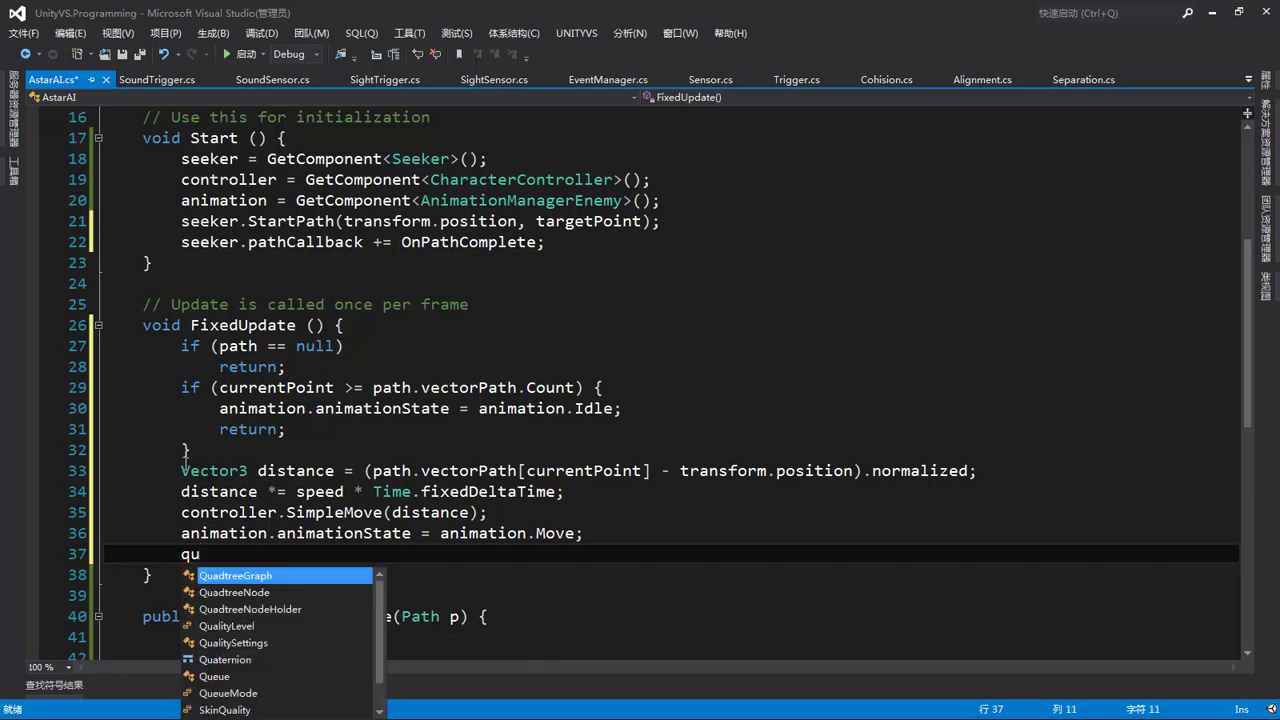
key("Down")
key("Down")
key("Down")
key("Down")
key("Down")
key("Down")
key("Up")
key("Tab")
type("targetRotation= qu")
key("Tab")
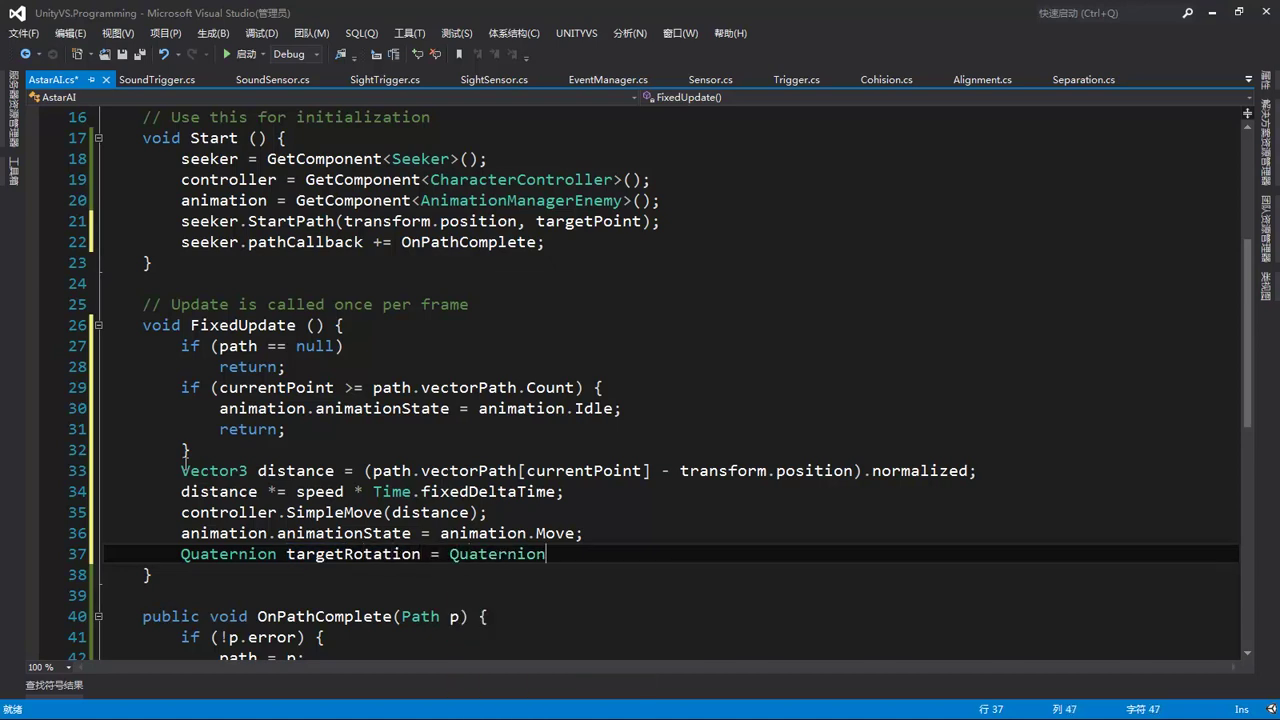
type(".lo")
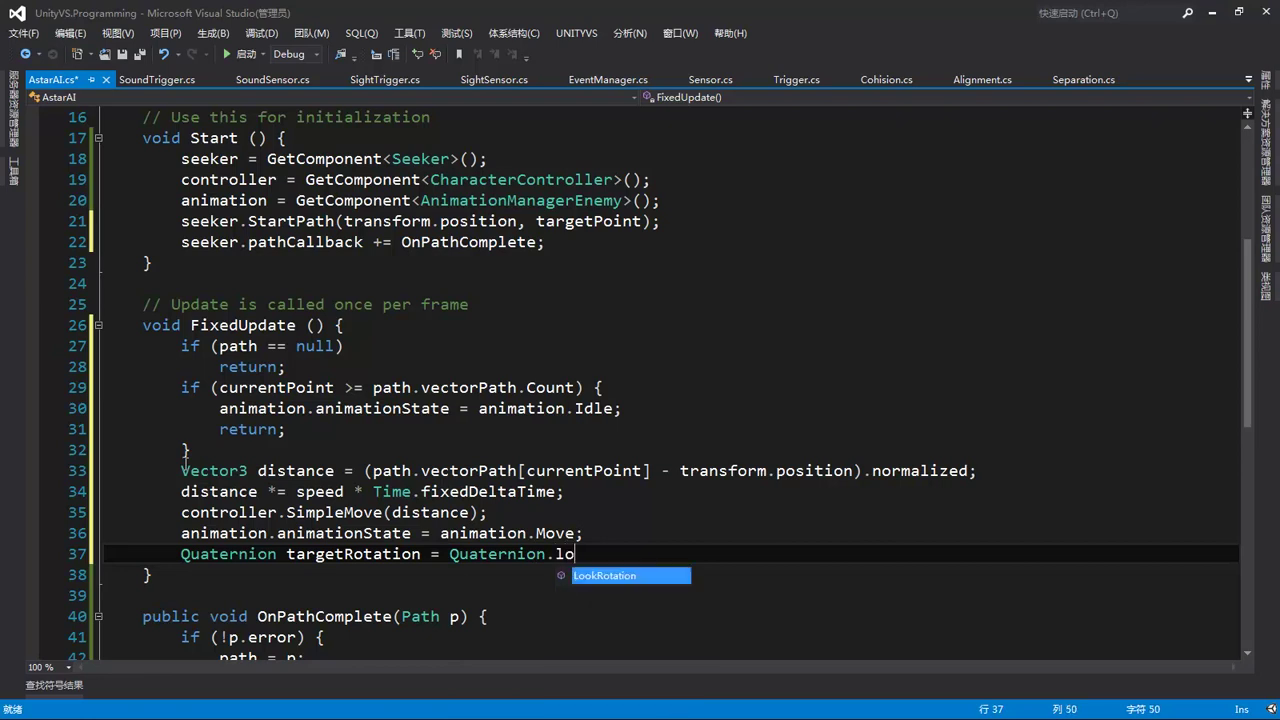
key("Tab")
type("();")
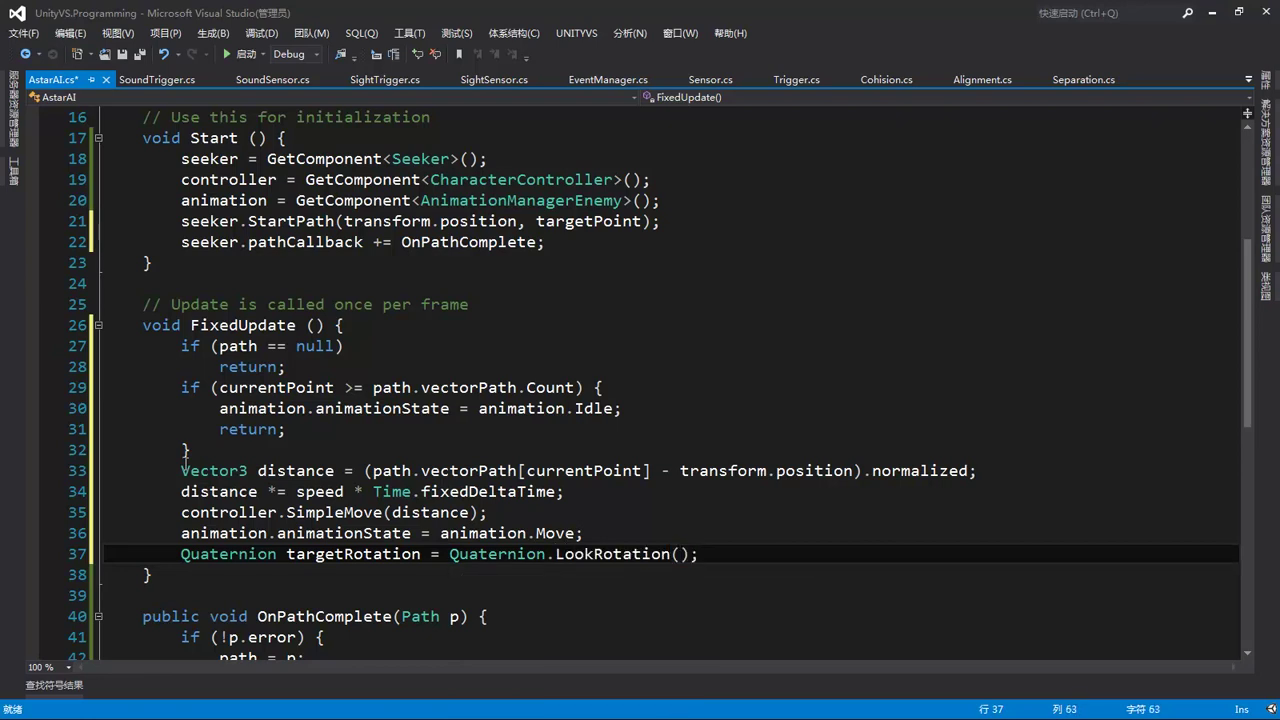
type("distance")
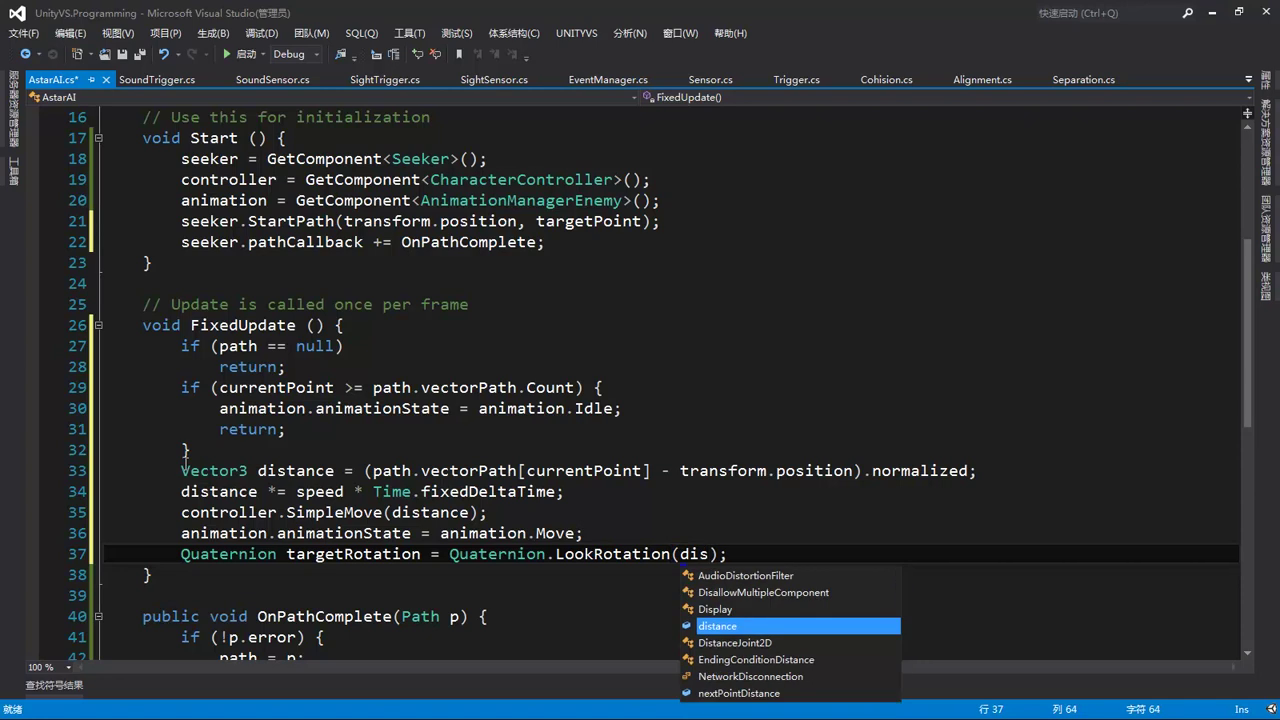
key("Tab")
key("End")
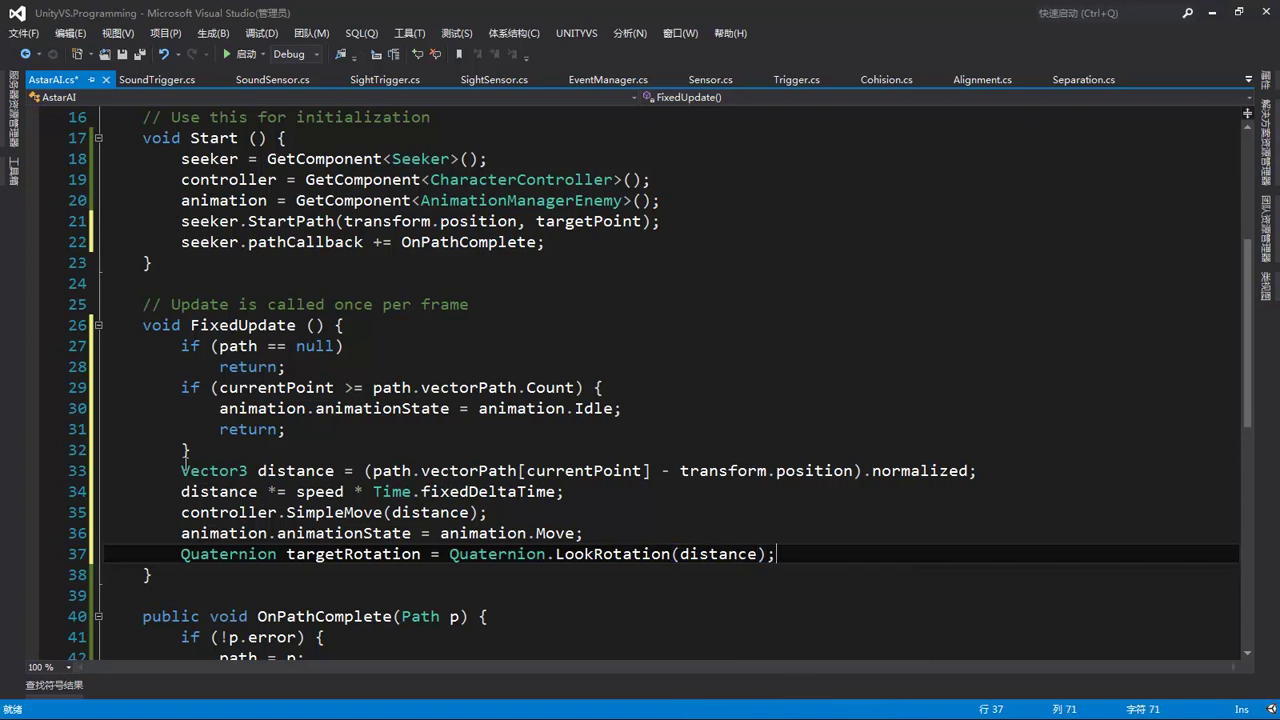
key("Return")
Add transform.rotation = Quaternion.Slerp(transform.rotation, targetRotation, Time.fixedDeltaTime * turnSpeed);.
type("tran")
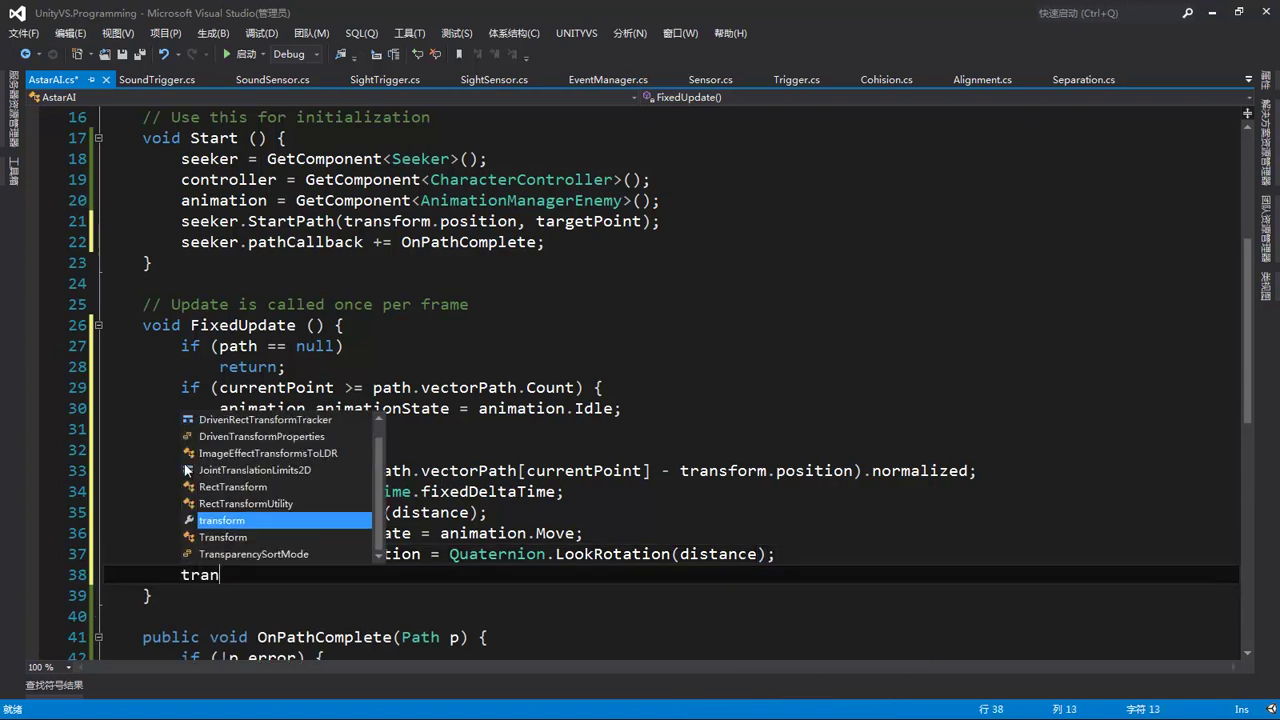
key("Tab")
type(".")
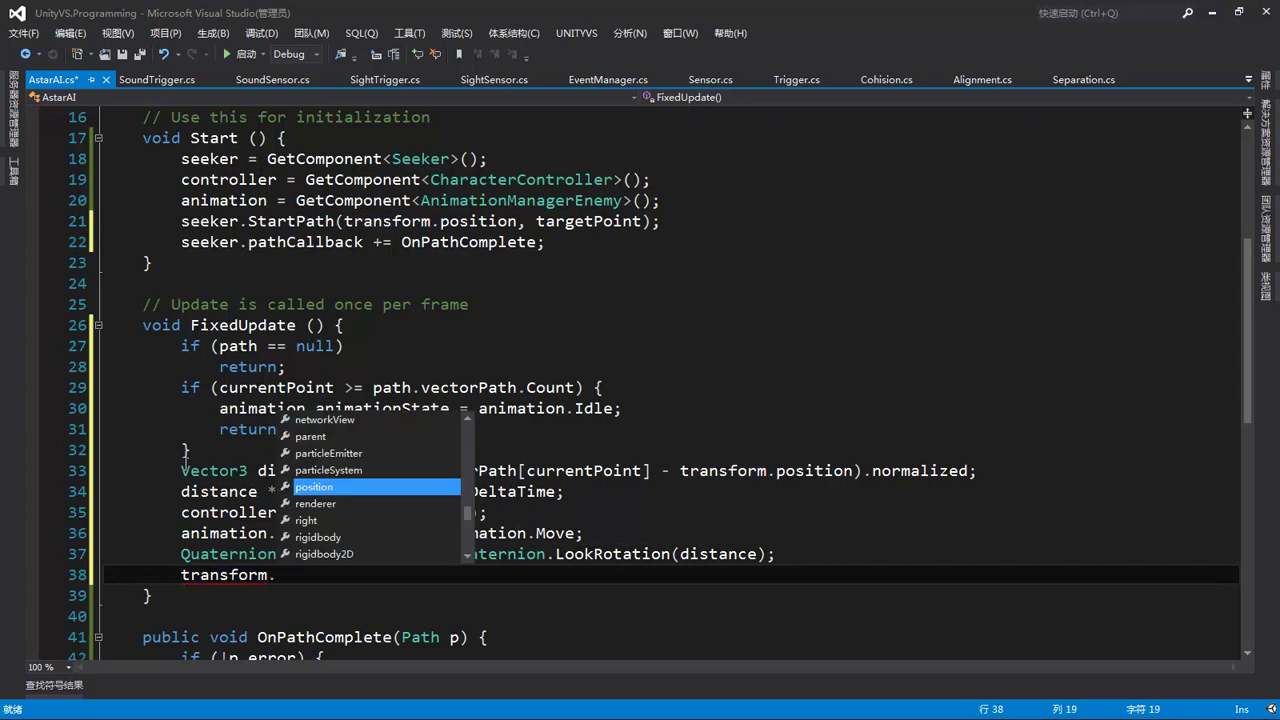
type("ro")
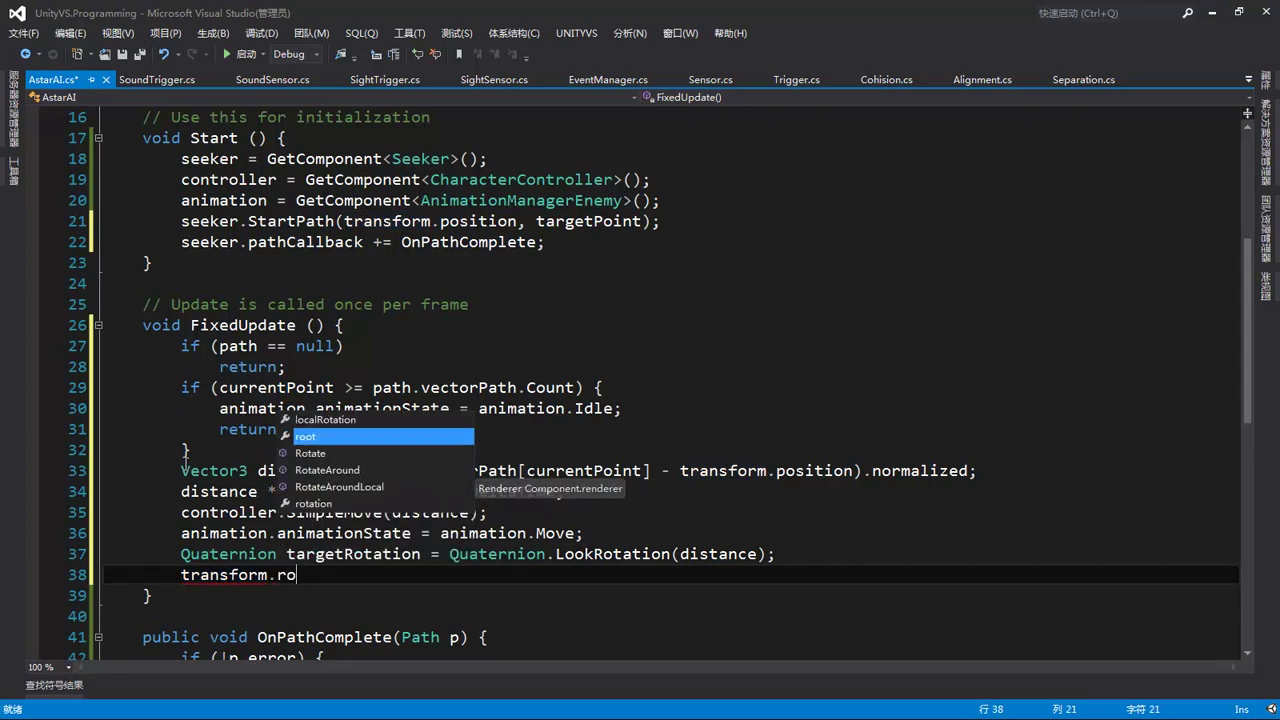
key("Down")
key("Down")
key("Down")
key("Down")
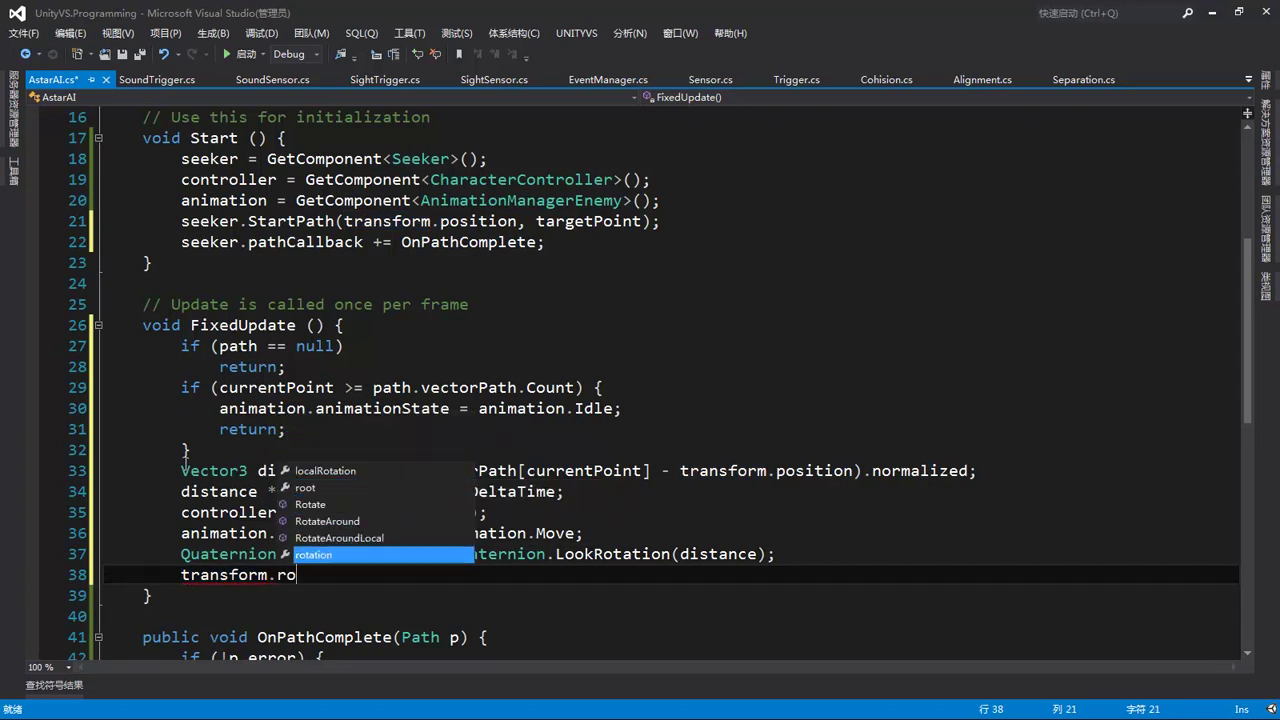
key("Tab")
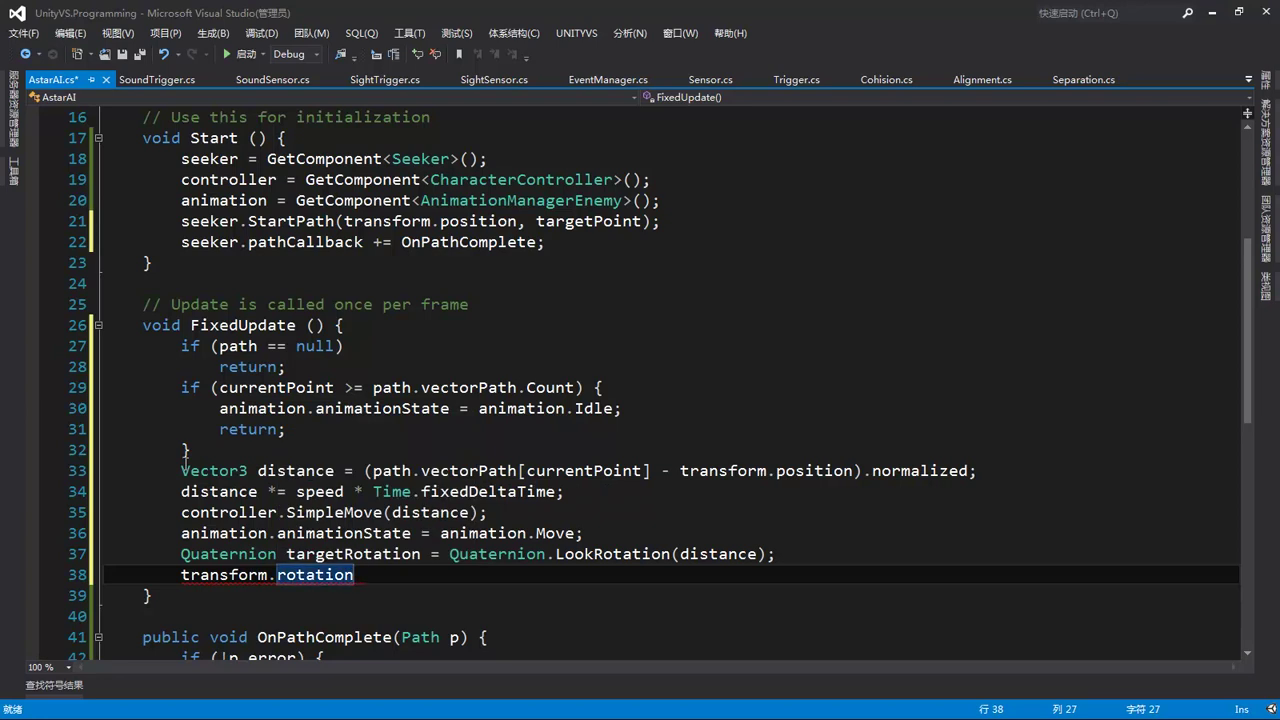
type(" = qu")
key("Tab")
type(".sl")
key("Tab")
type("();")
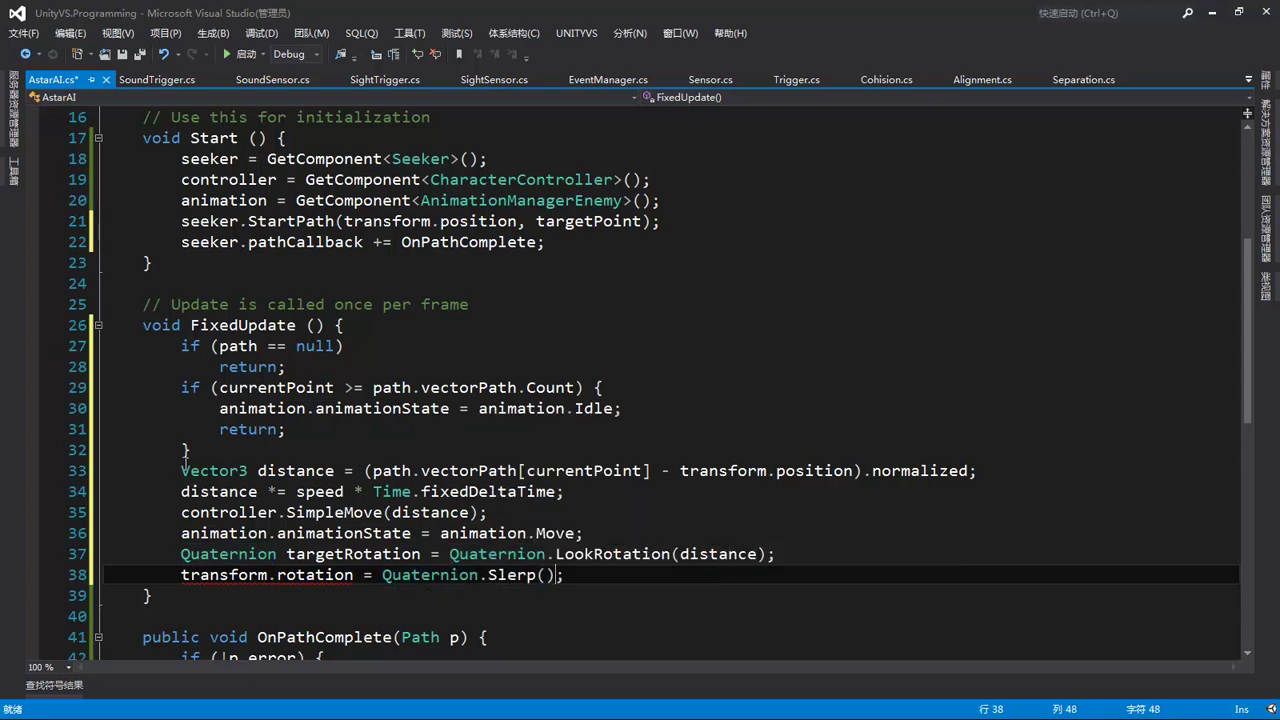
type("transform.ro")
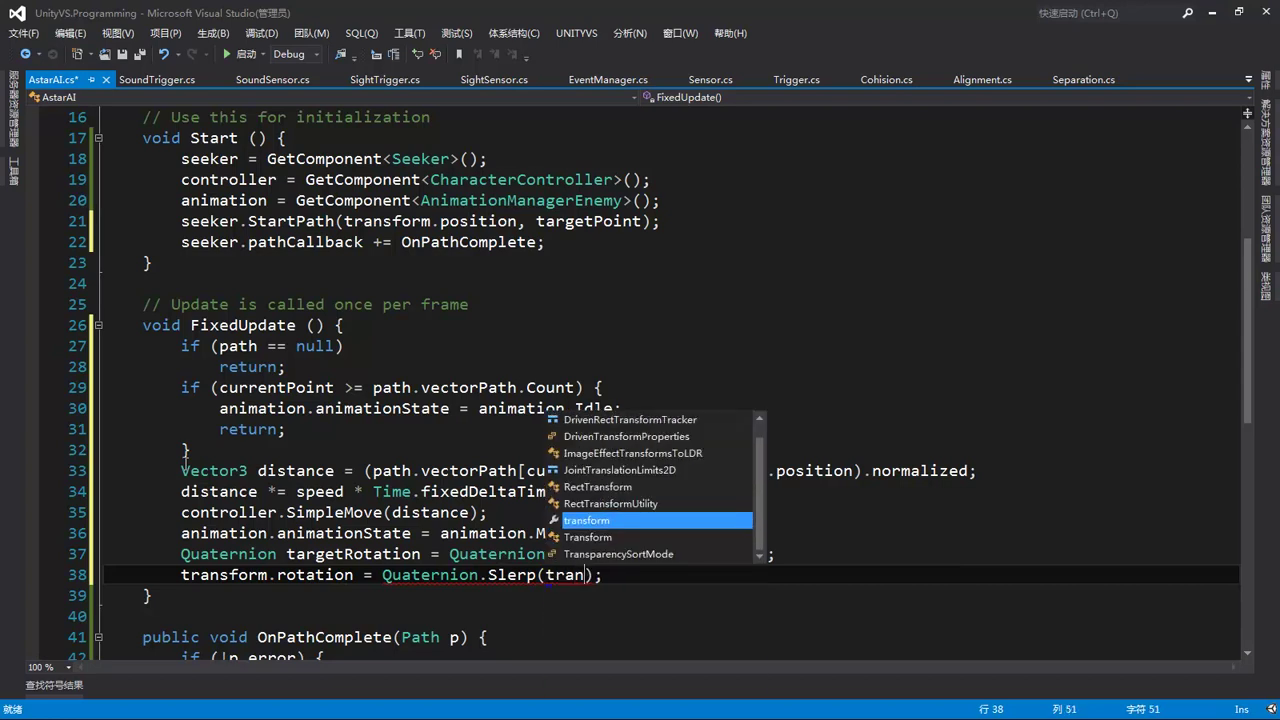
key("Tab")
type(".ro")
key("Tab")
type(", tar")
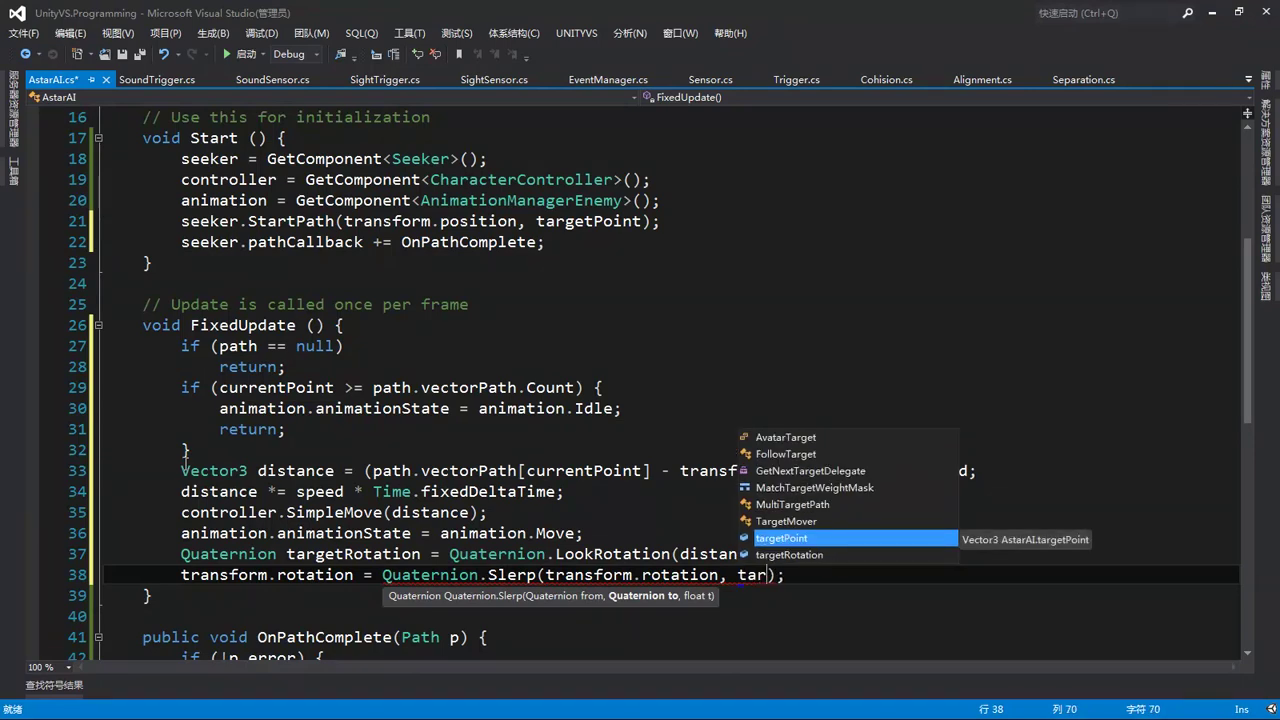
key("Down")
key("Tab")
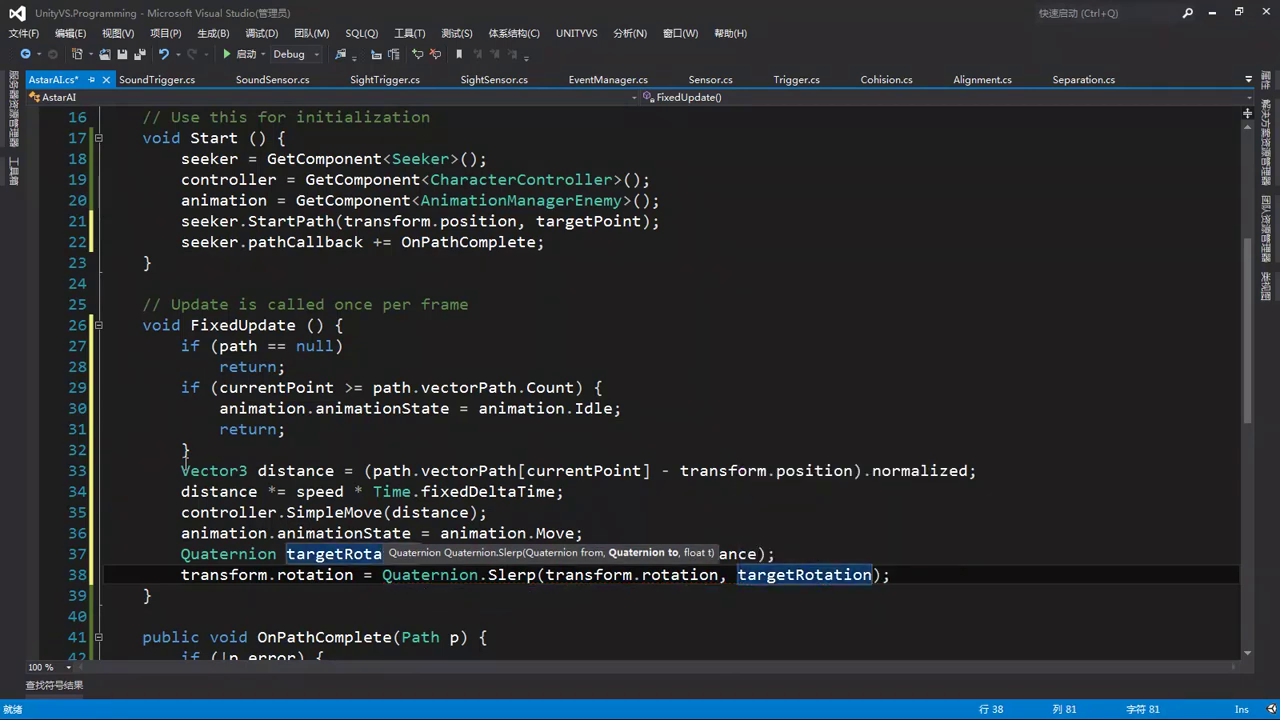
type(", t")
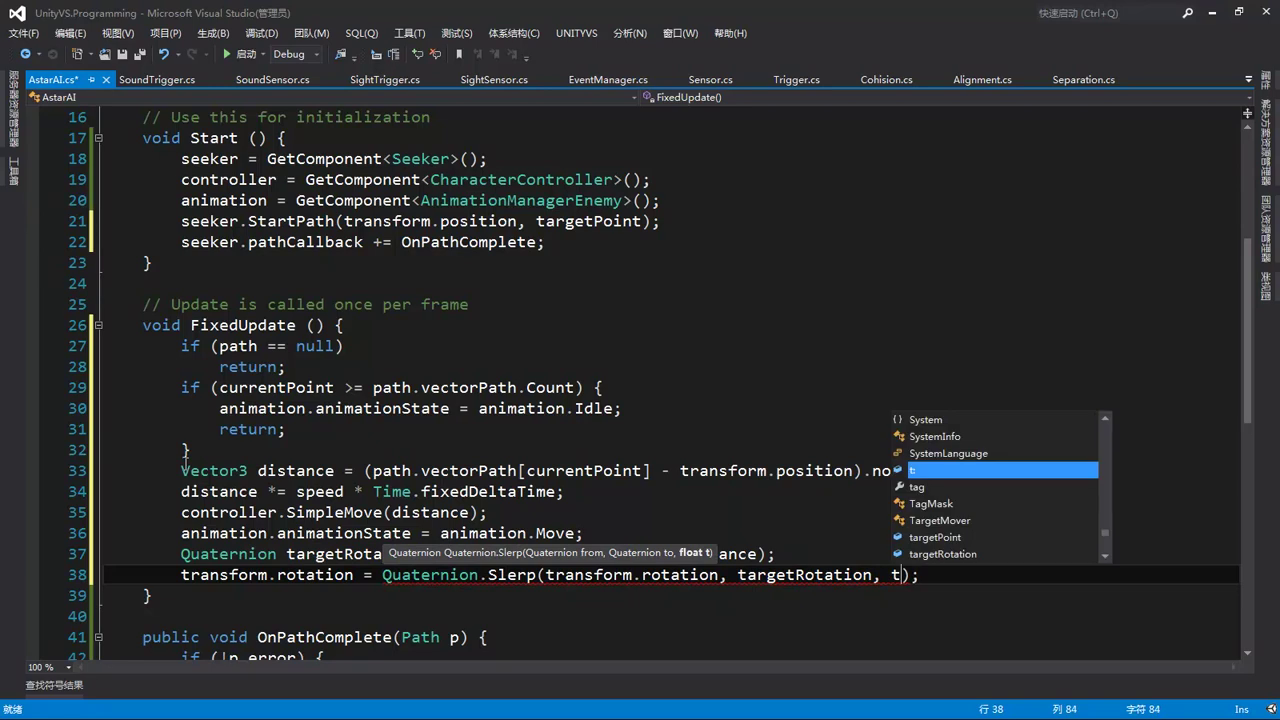
type("im")
key("Tab")
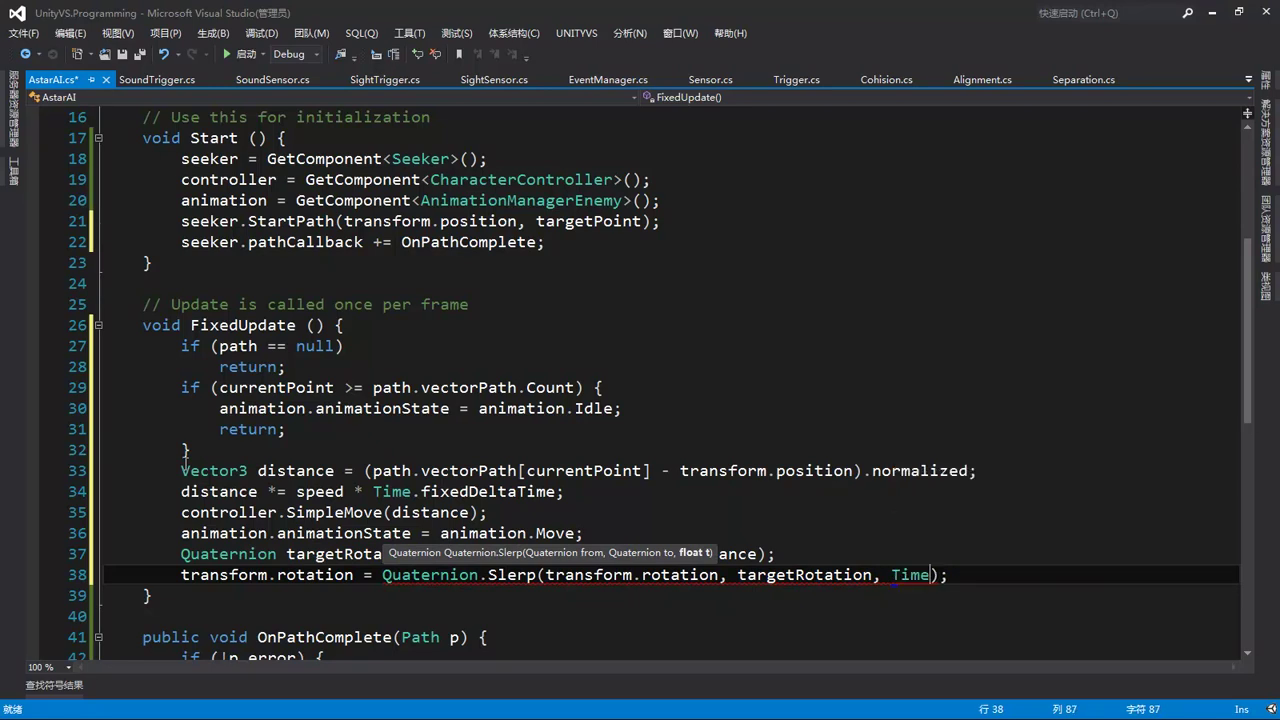
type(".f")
key("Tab")
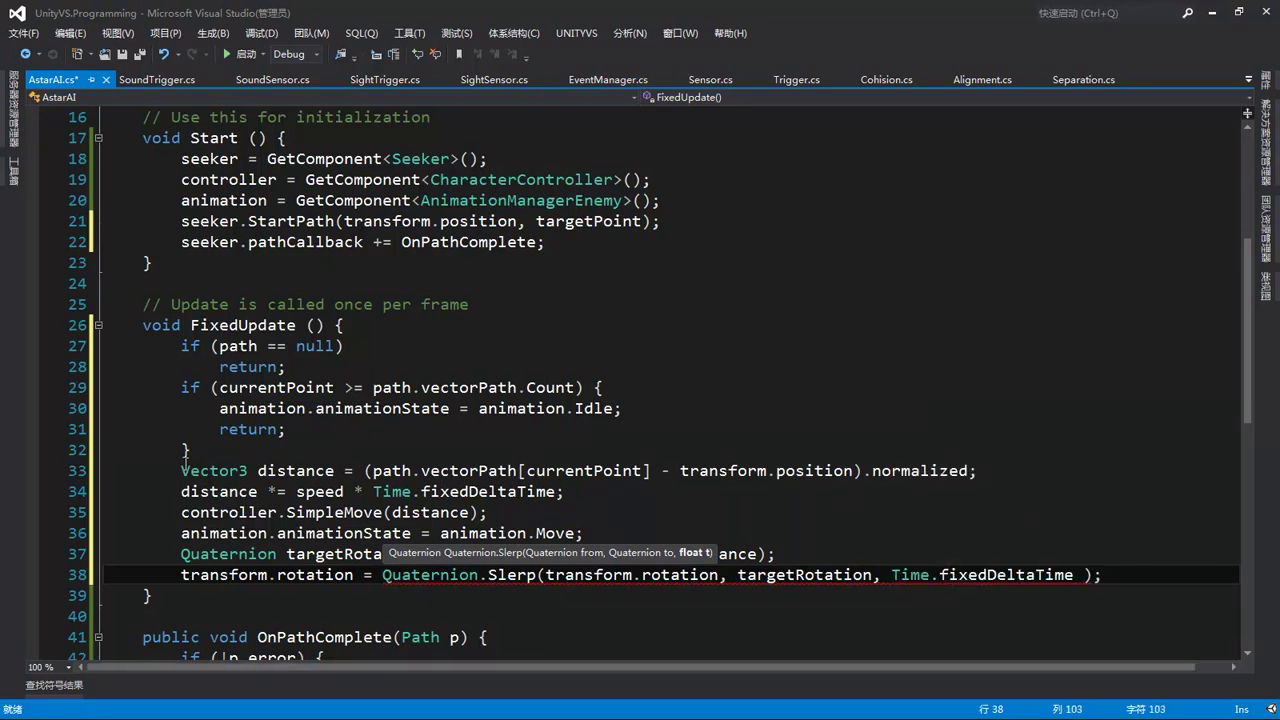
type("* tr")
key("BackSpace")
type("ur")
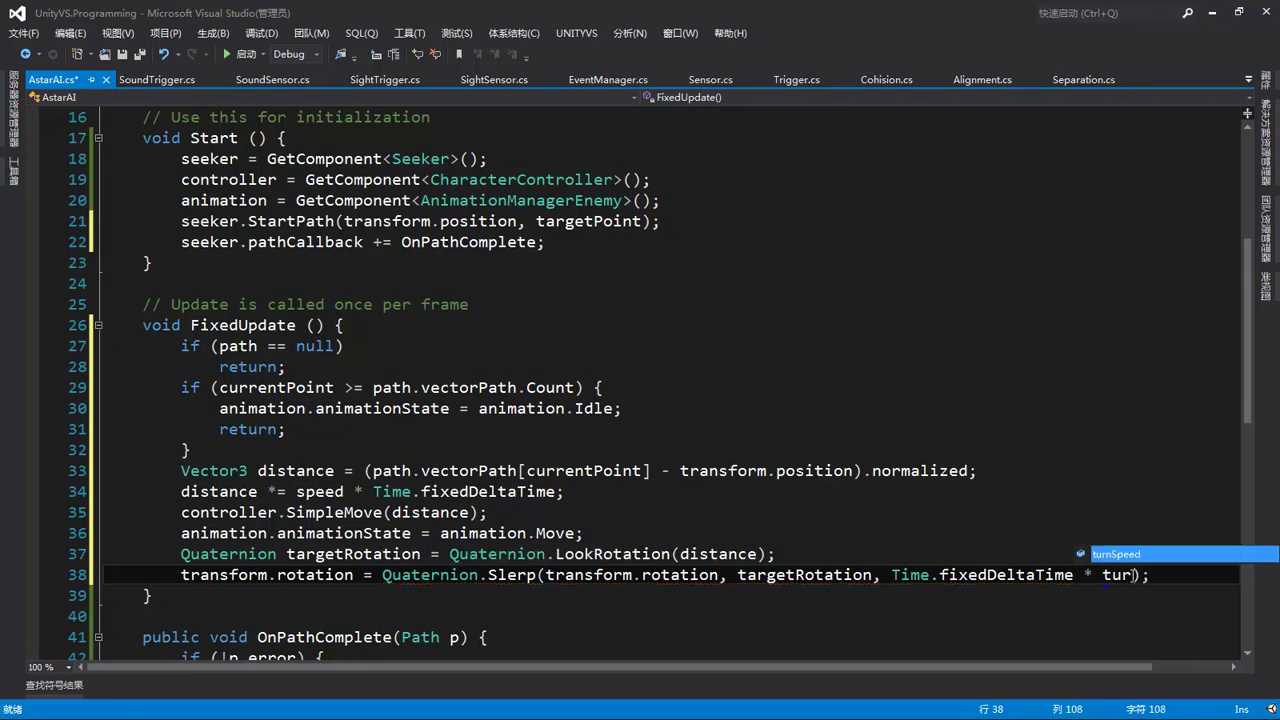
key("Tab")
key("End")
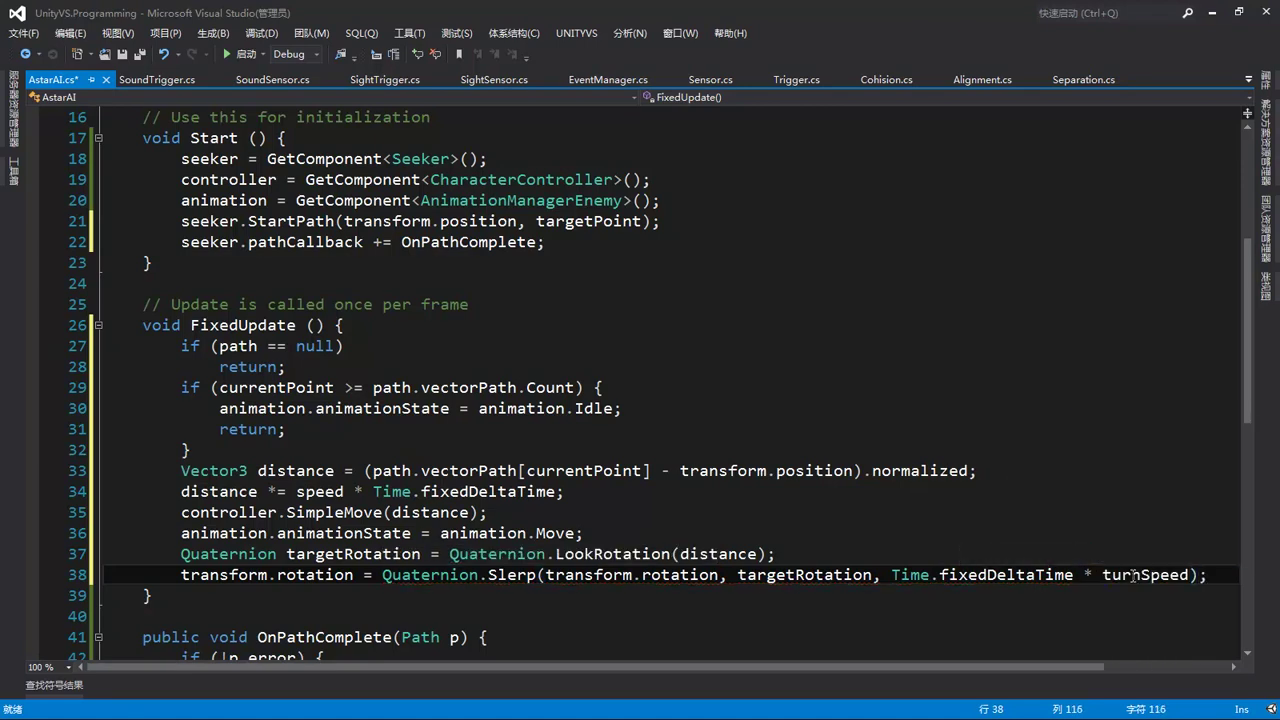
key("Return")
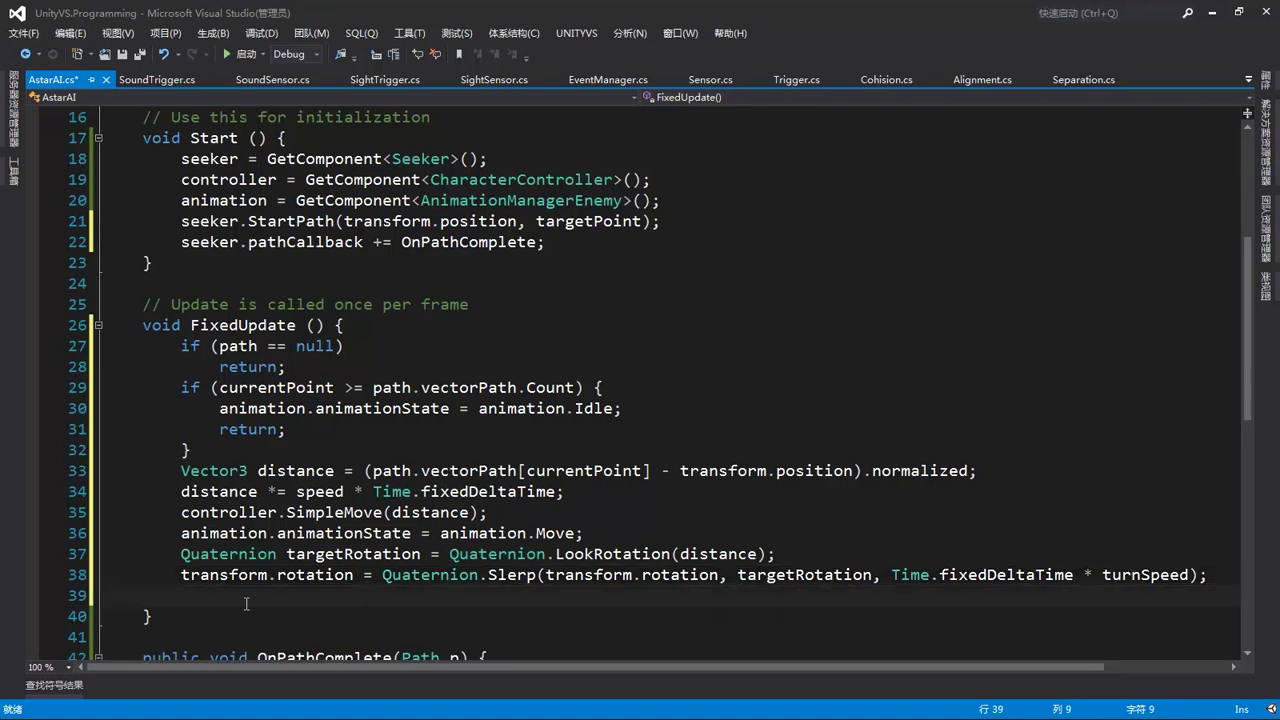
On line 39, write if (Vector3.Distance(transform.position, path.vectorPath[currentPoint]) < nextPointDistance).
type("if(")
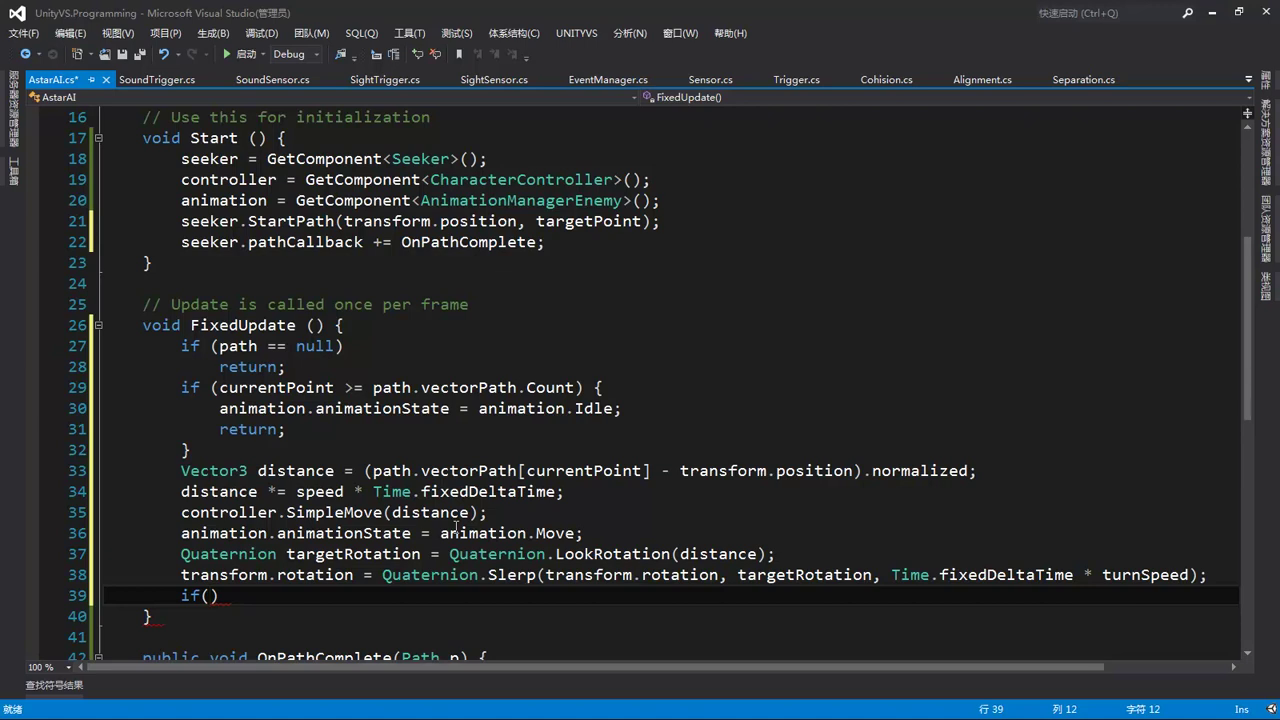
type("ve")
key("Down")
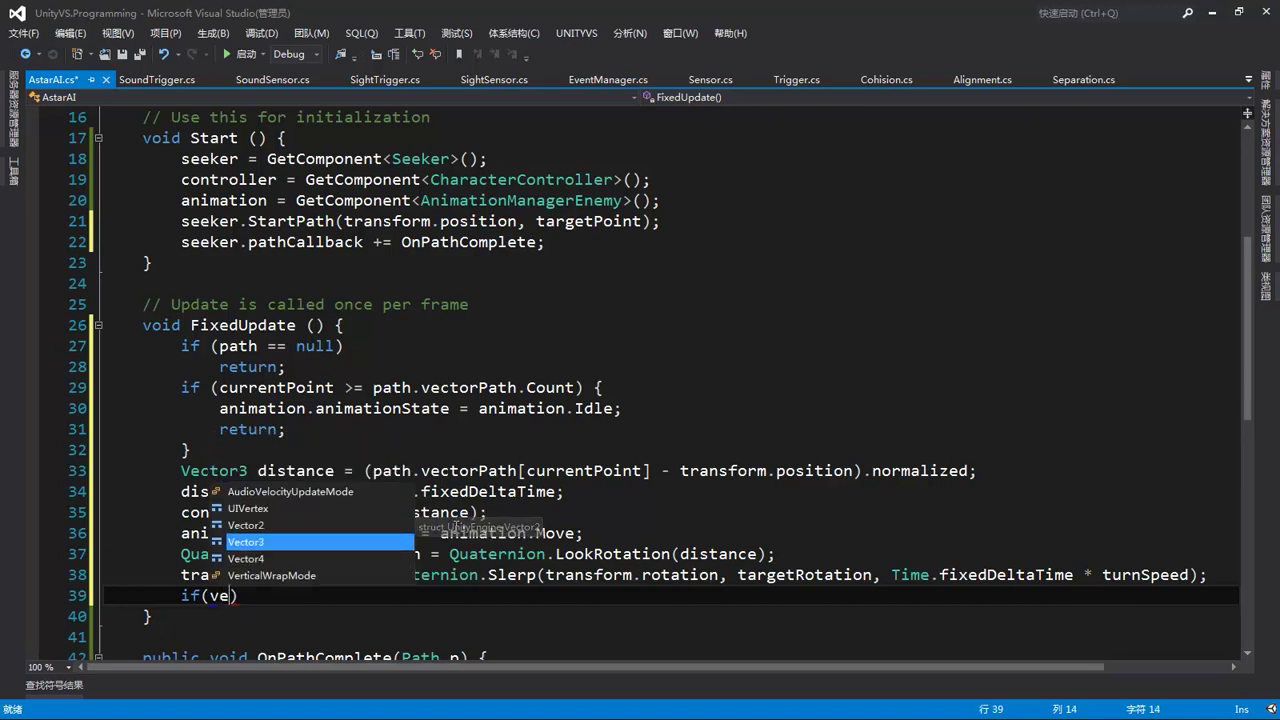
key("Tab")
type(".")
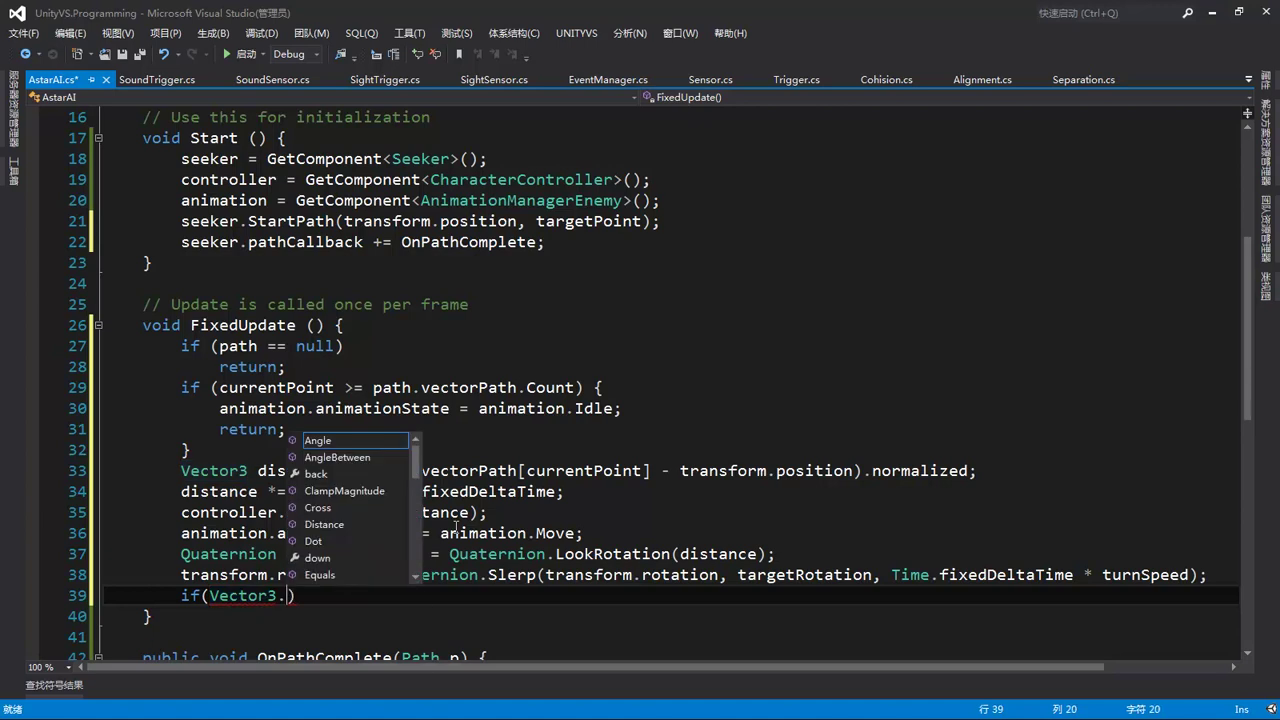
type("di")
key("Tab")
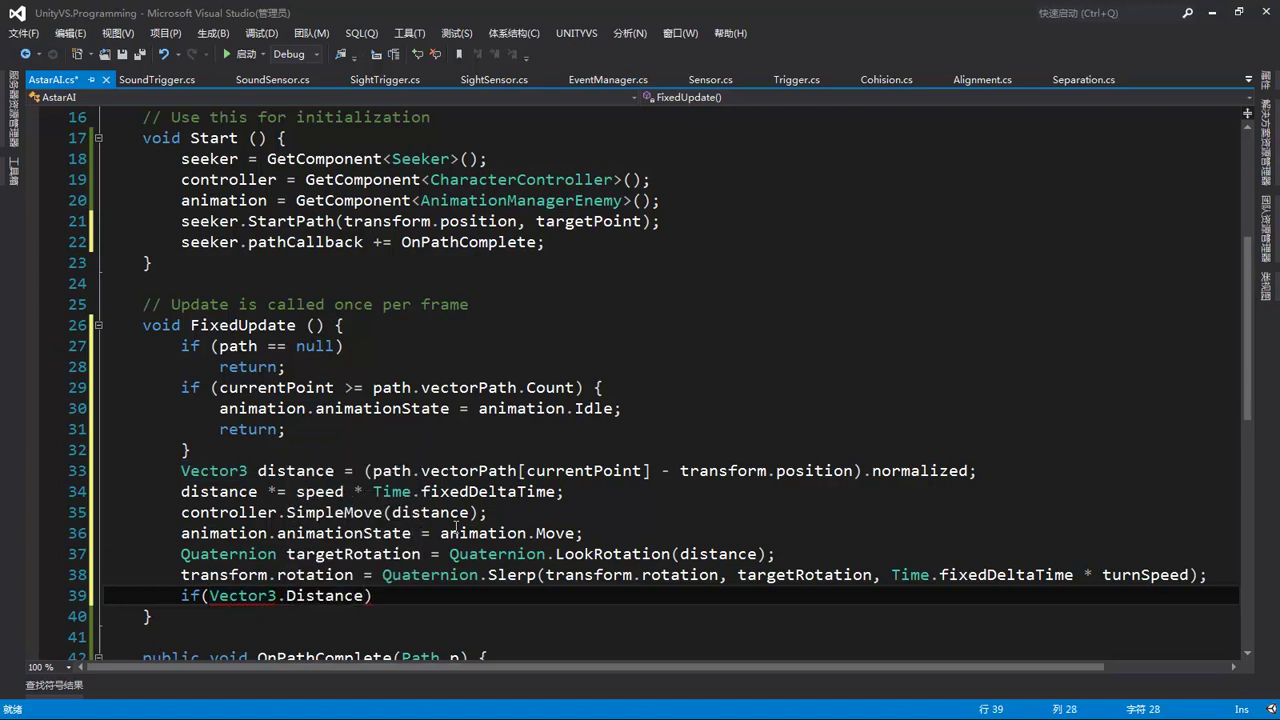
type("(tran")
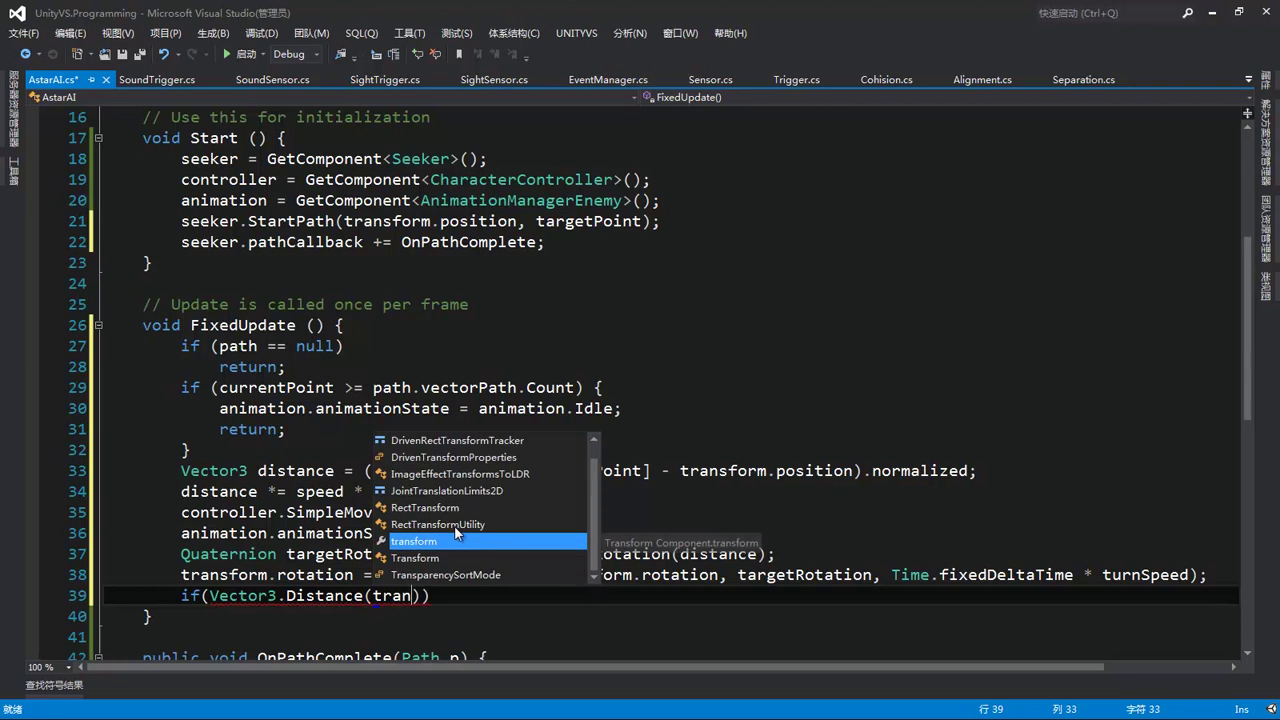
key("Tab")
type(".p")
key("Tab")
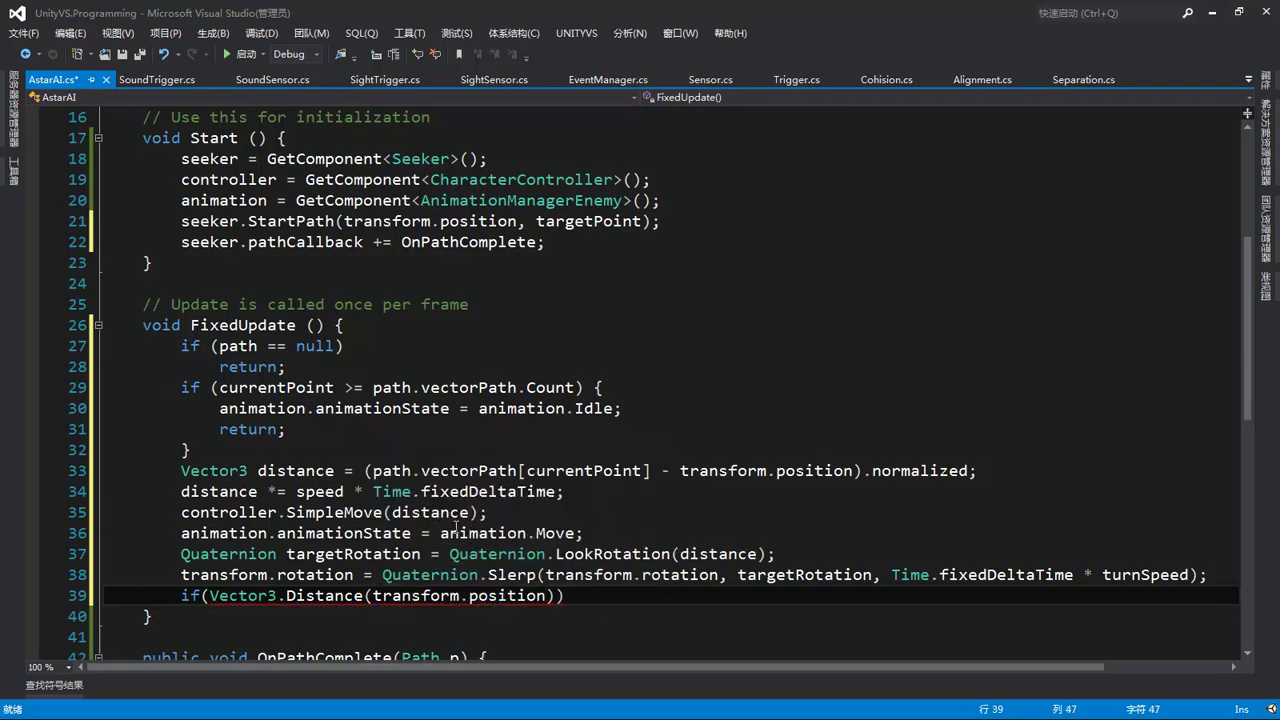
type(", pat")
key("Tab")
type(".v")
key("Tab")
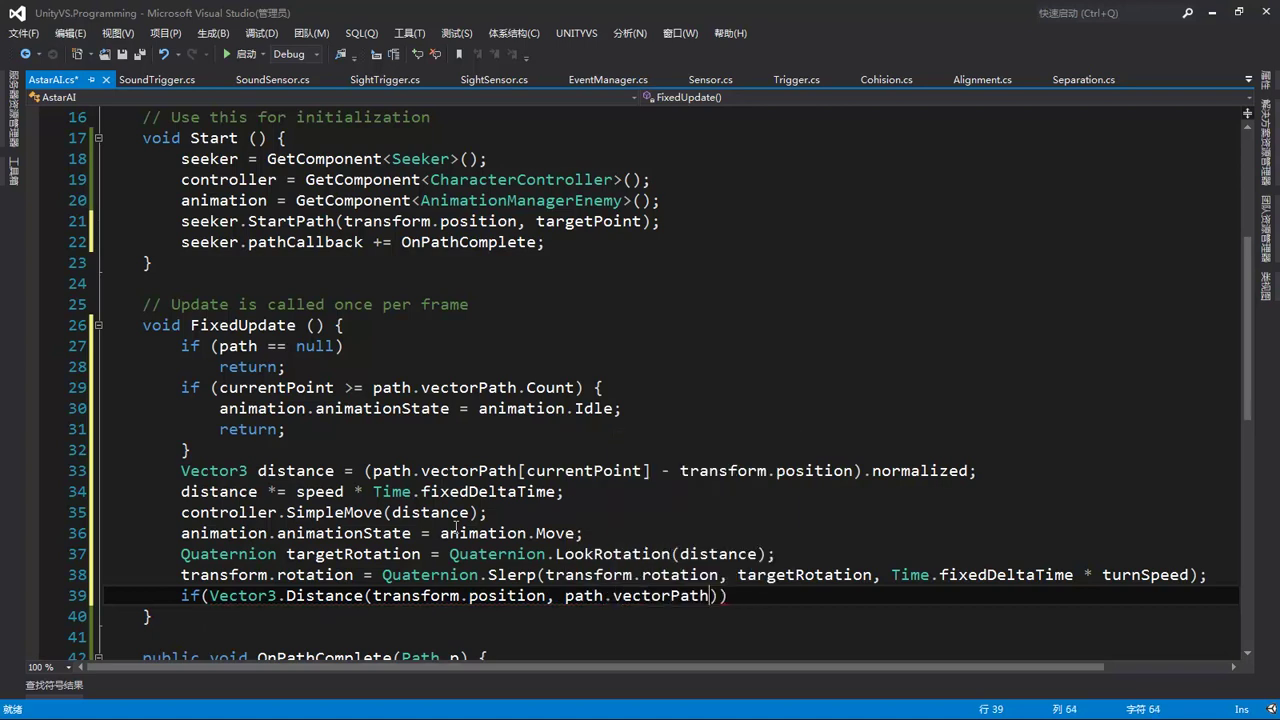
type("[curr")
key("Tab")
type("])")
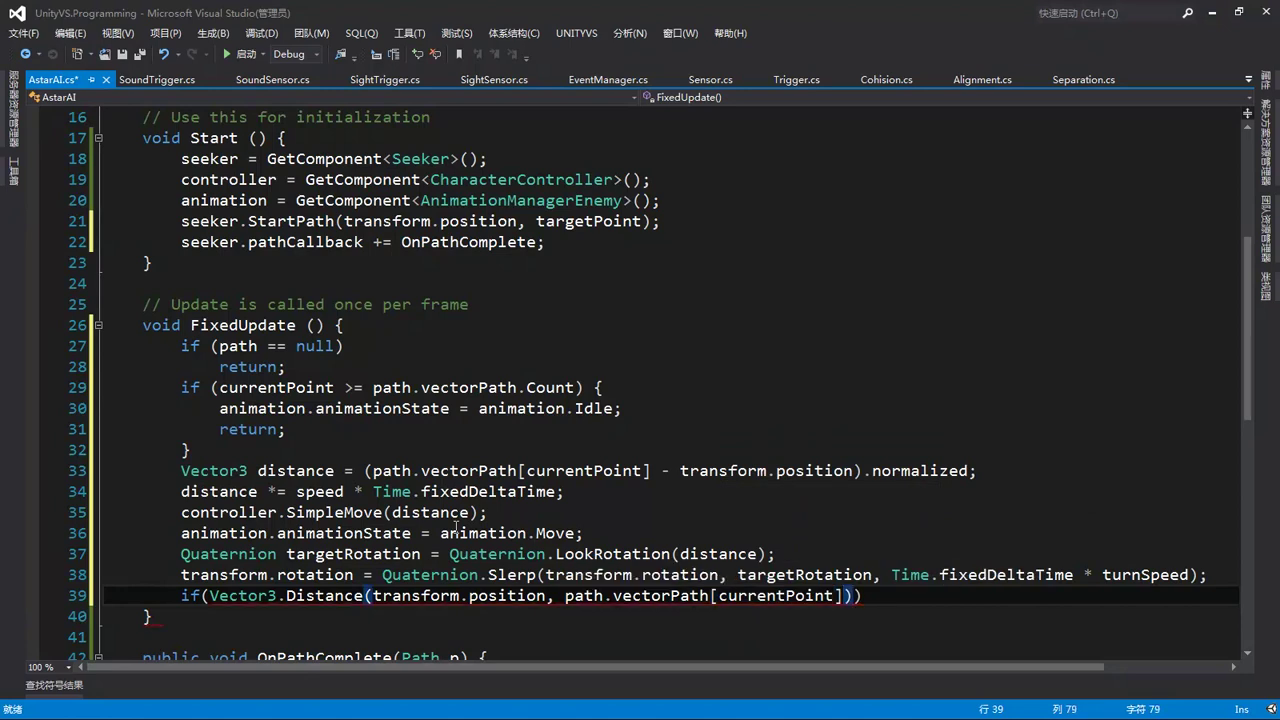
type(" < nex")
key("Tab")
key("End")
Give the if block a body of currentPoint++; followed by return;.
type("{")
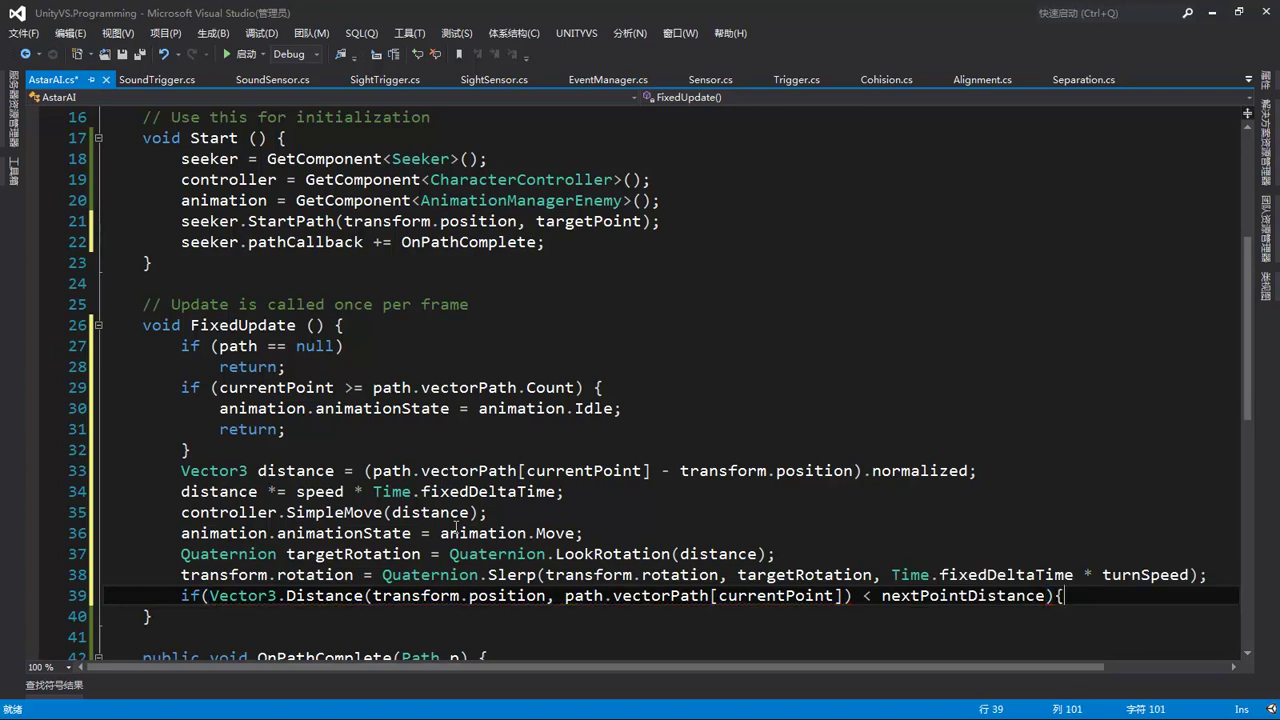
type("}")
key("Left")
key("Return")
key("Return")
key("Up")
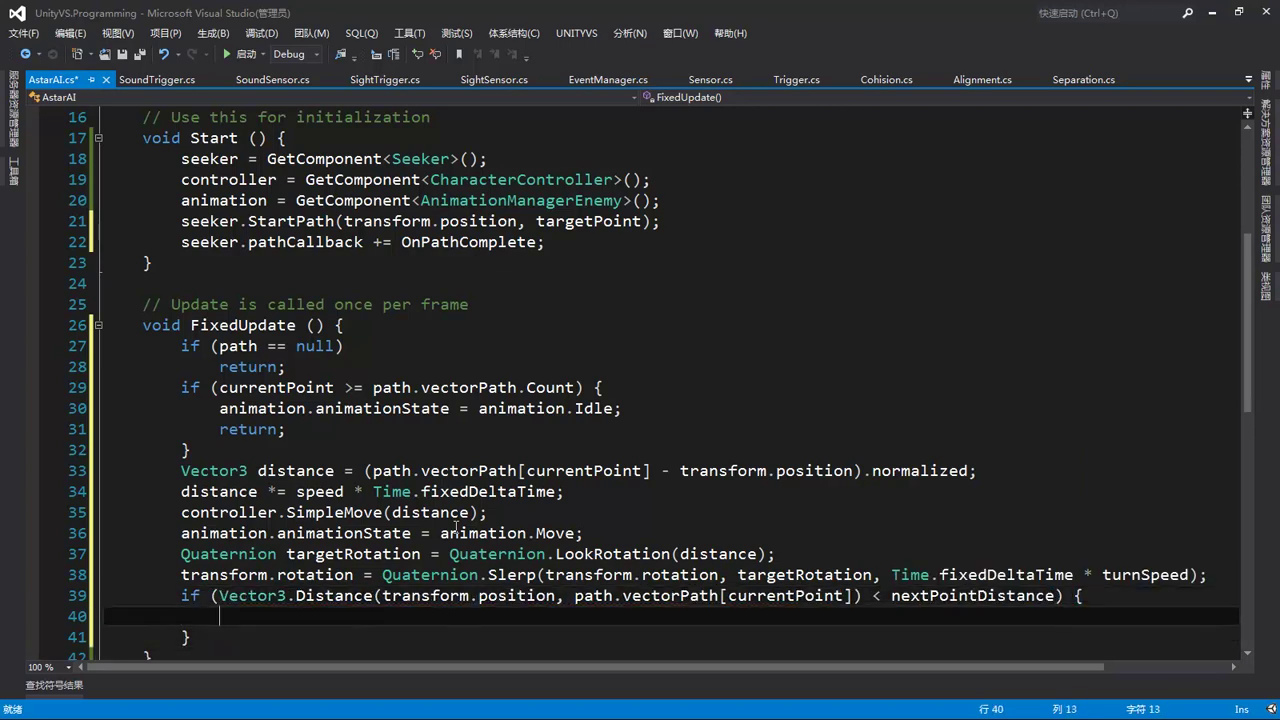
type("cu")
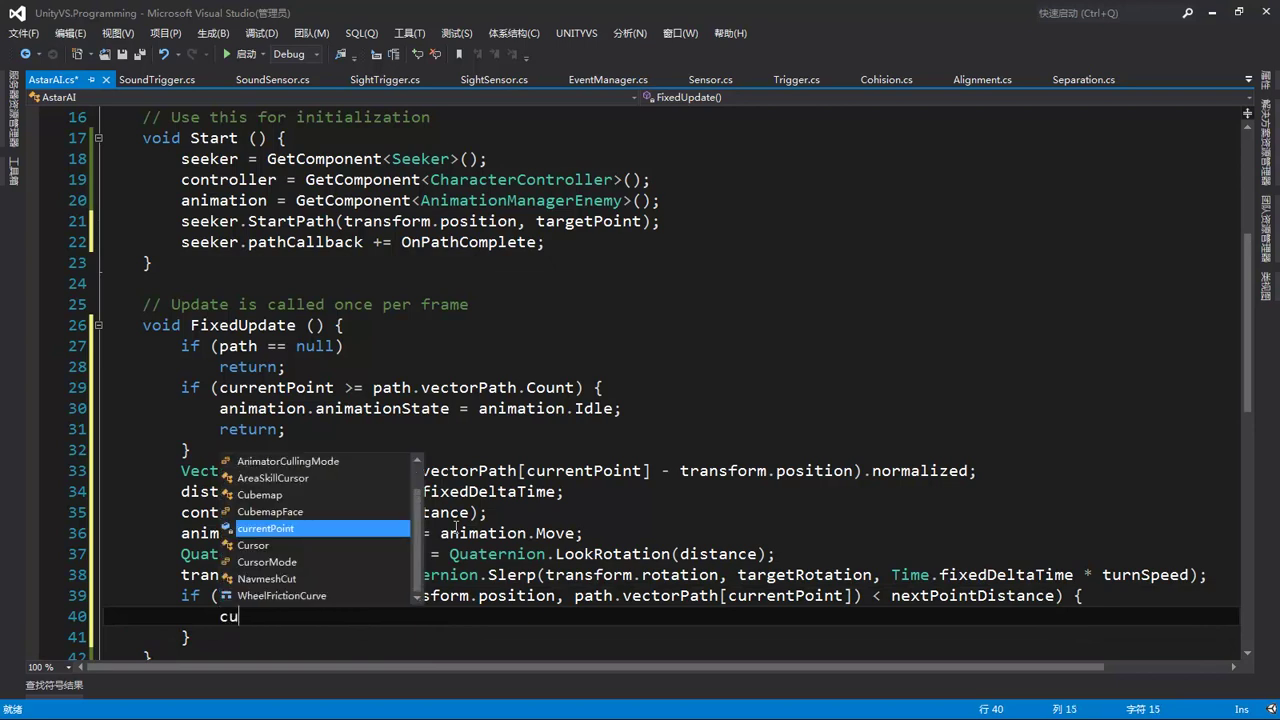
type("rrentPoint++;")
key("Return")
type("return;")
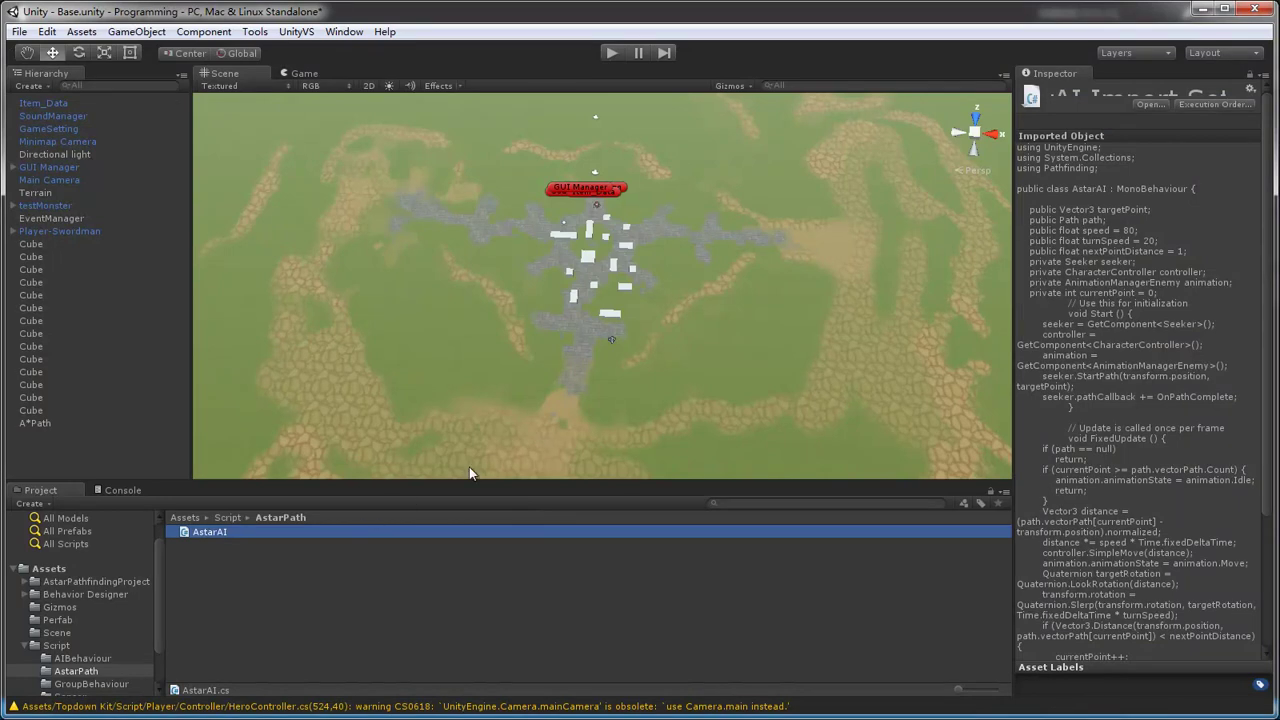
Add the Astar AI script to testMonster, then select Player-Swordman to read its position 2.2, 25, -6.5.
scroll(592, 290, "up", 3)
scroll(593, 284, "up", 2)
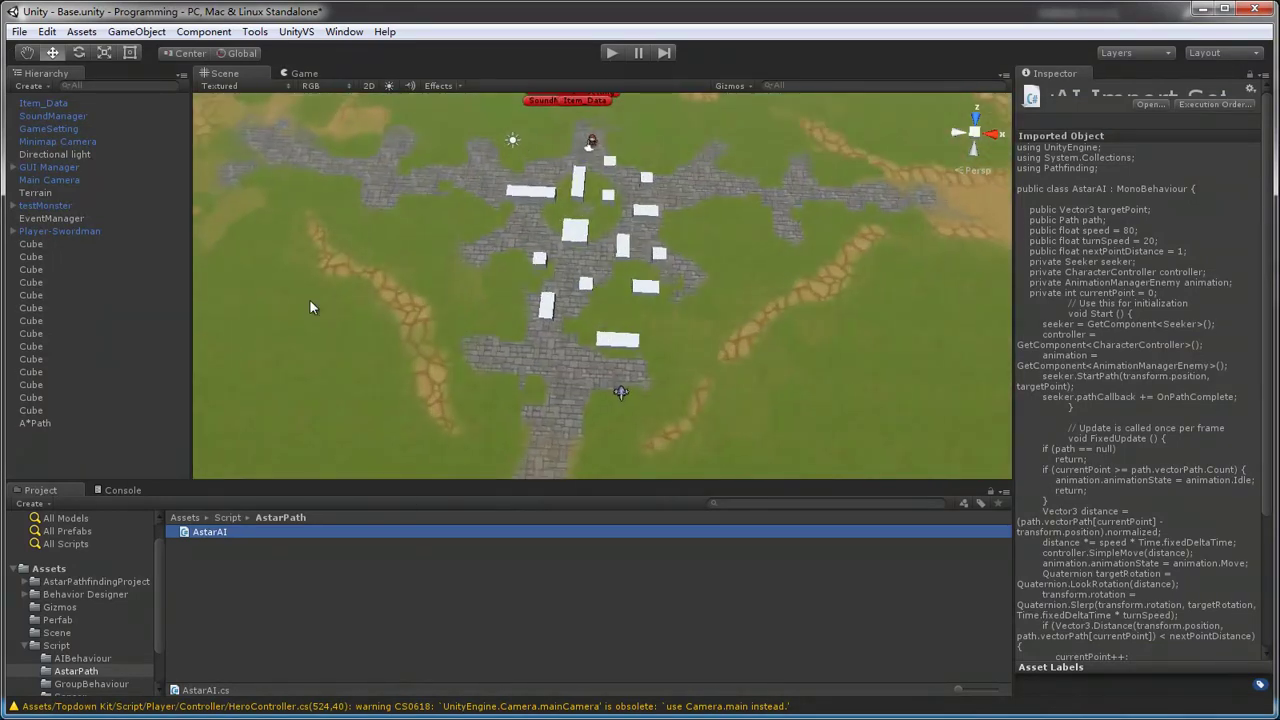
left_click(45, 206)
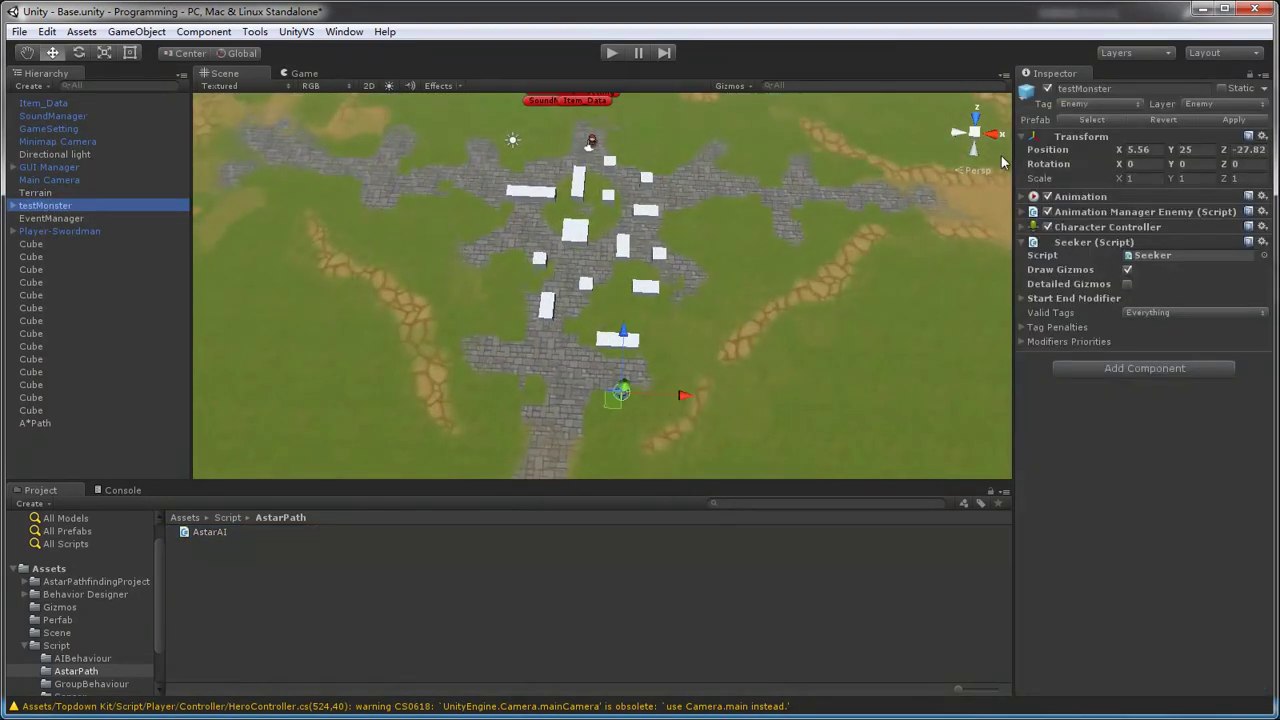
left_click(1150, 370)
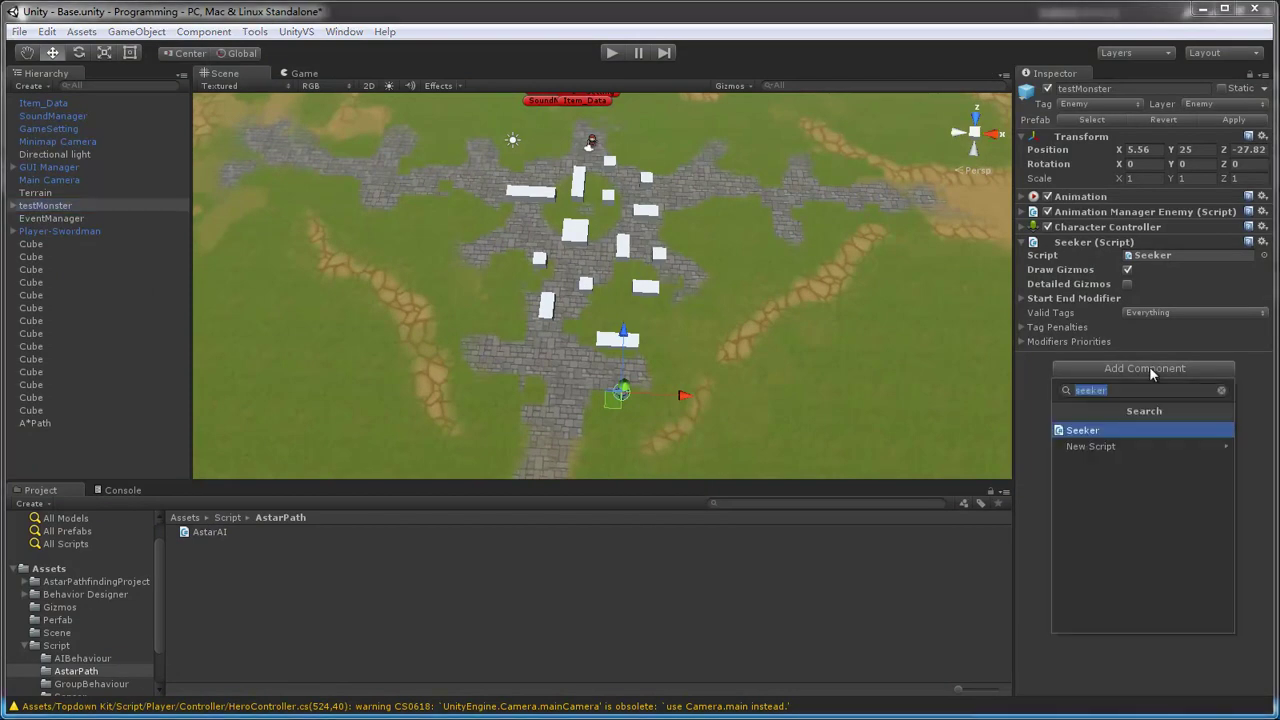
type("as")
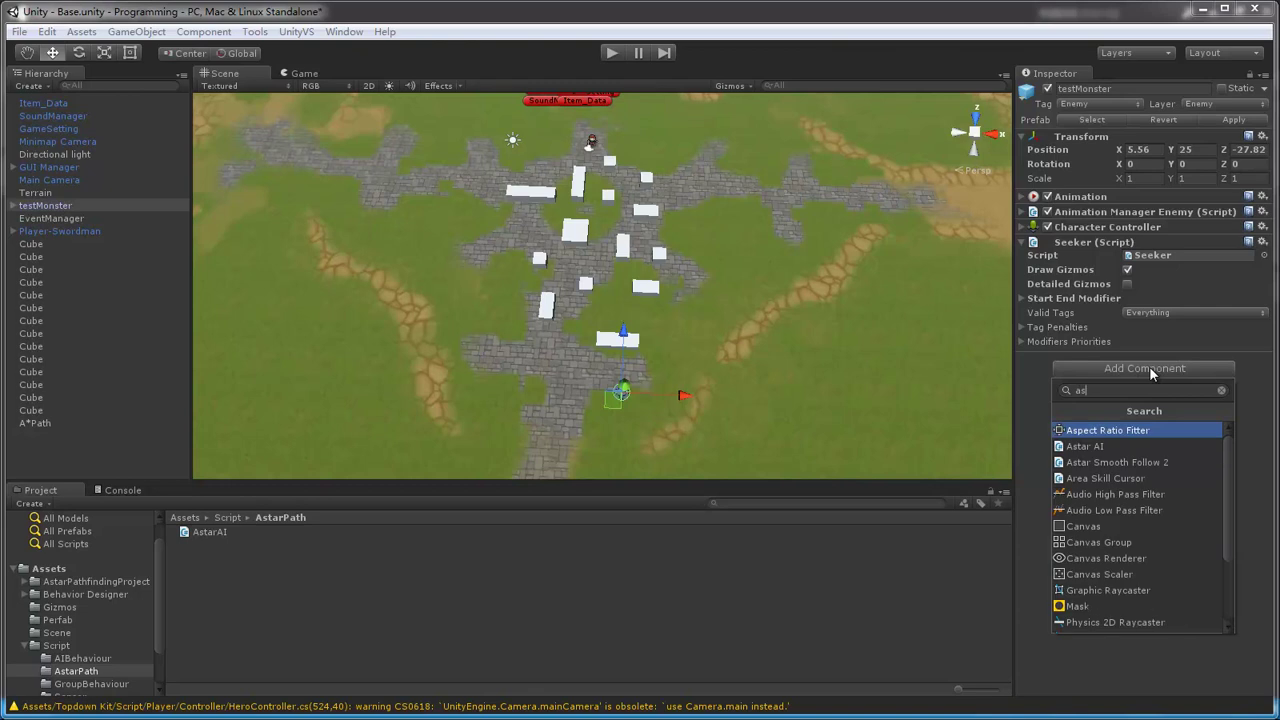
key("Down")
key("Return")
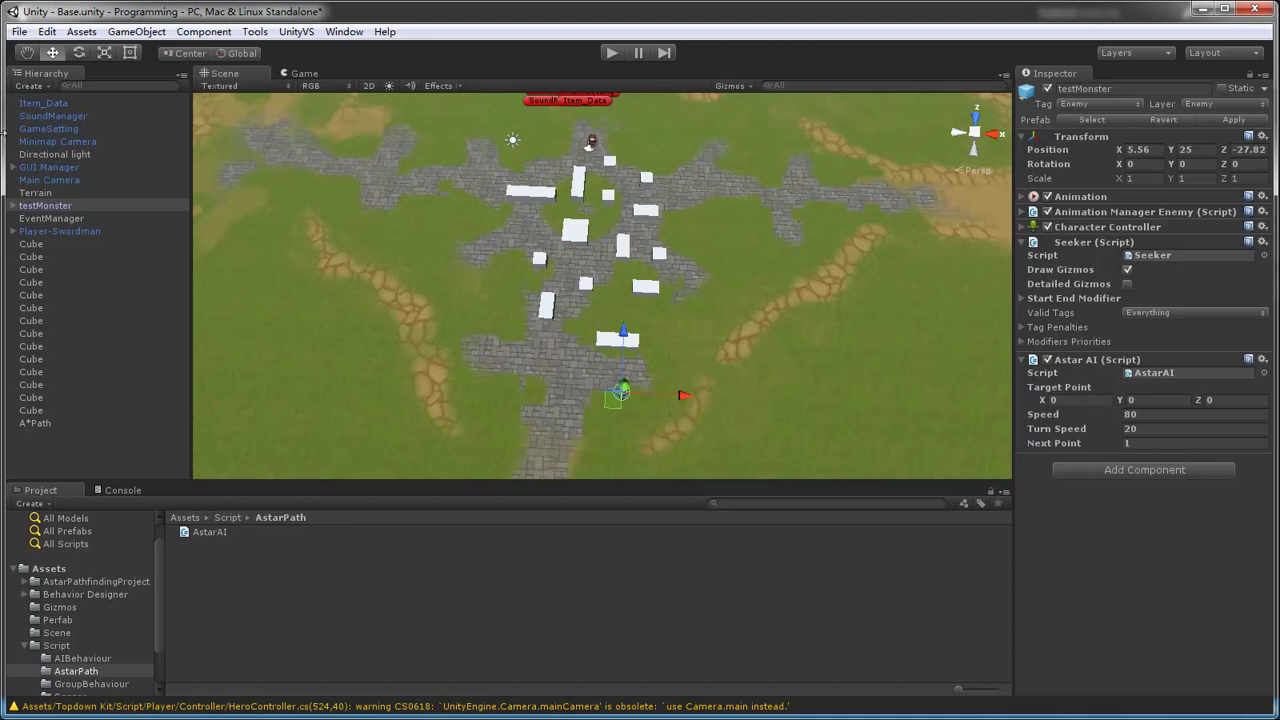
left_click(66, 231)
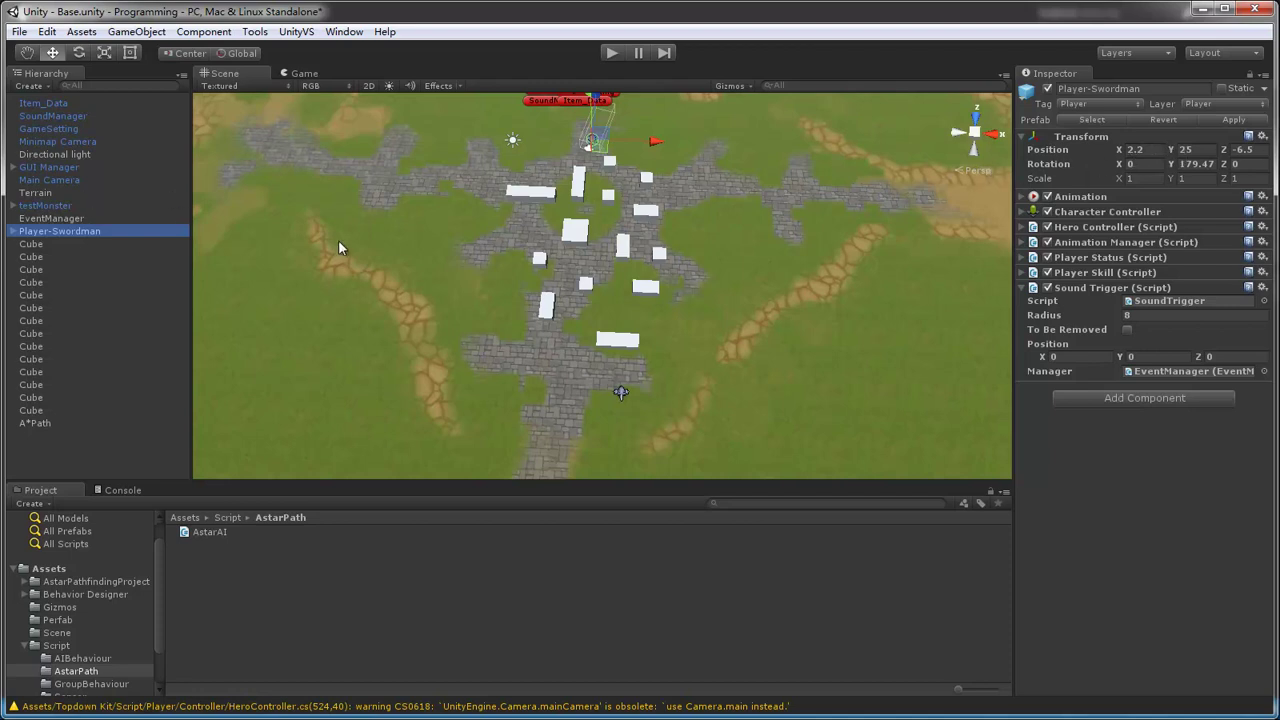
Enter 2.2 for Target Point X and -6.5 for Target Point Z in testMonster's Astar AI.
left_click(48, 206)
left_click(1082, 400)
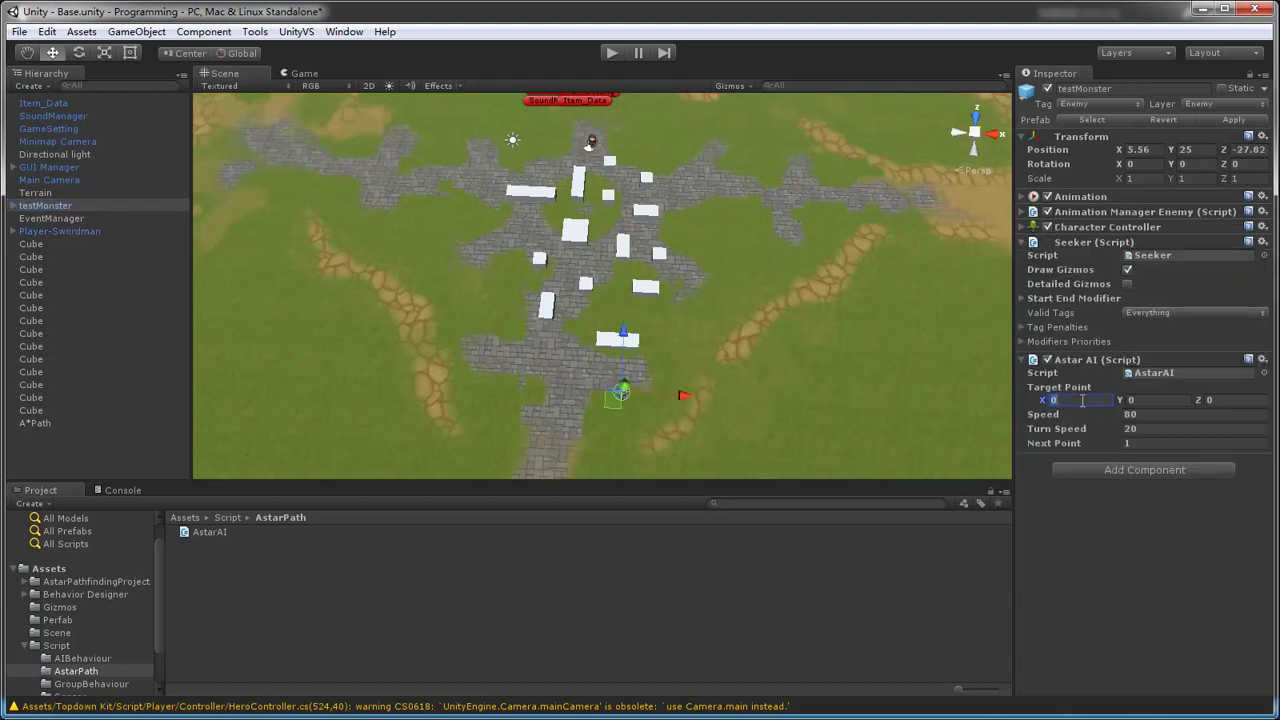
type("2.2")
left_click(1247, 401)
type("-6.5")
scroll(516, 207, "down", 3)
scroll(529, 207, "down", 3)
scroll(530, 207, "down", 3)
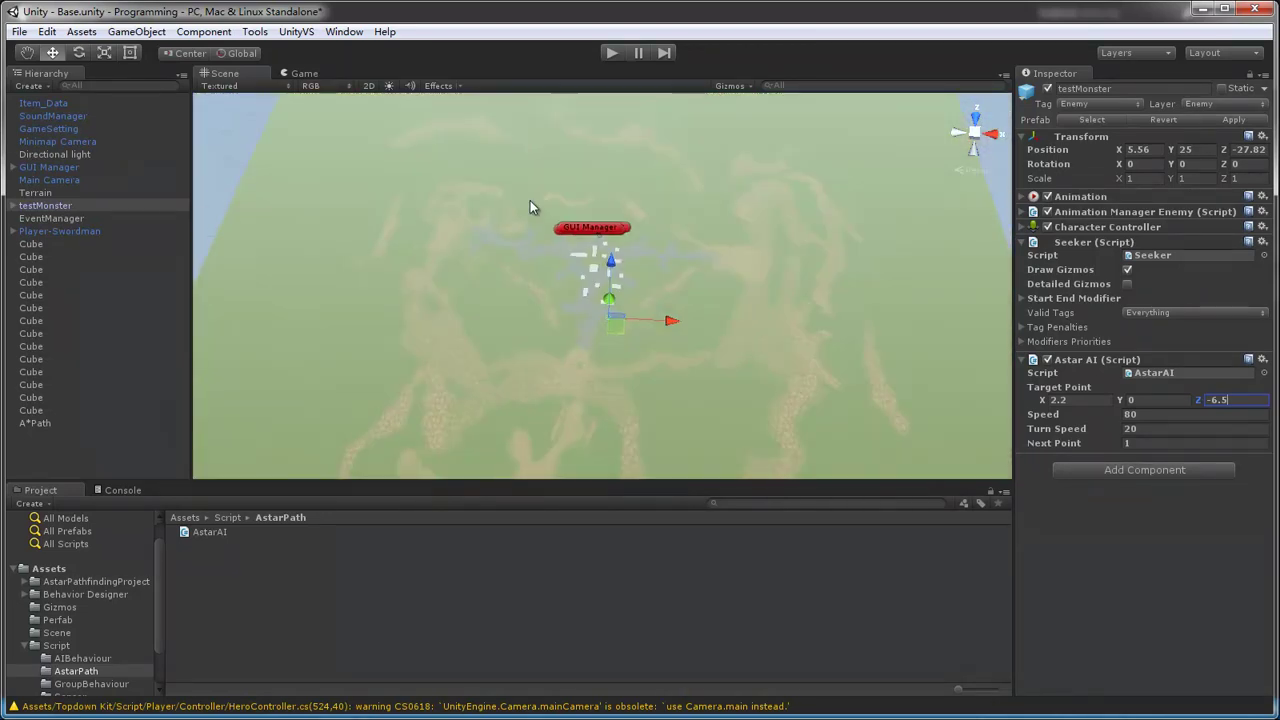
scroll(530, 207, "up", 2)
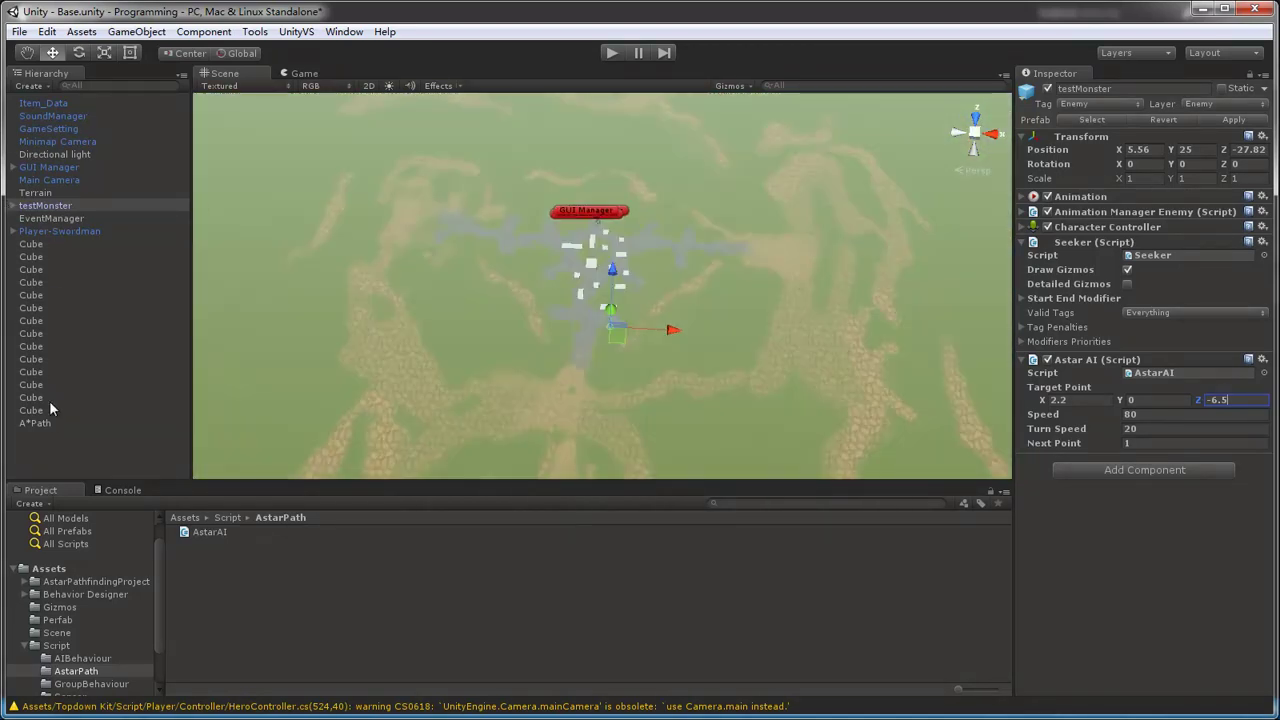
Scan the A*Path recast graph into a navmesh from the Inspector.
left_click(35, 423)
scroll(1134, 500, "down", 5)
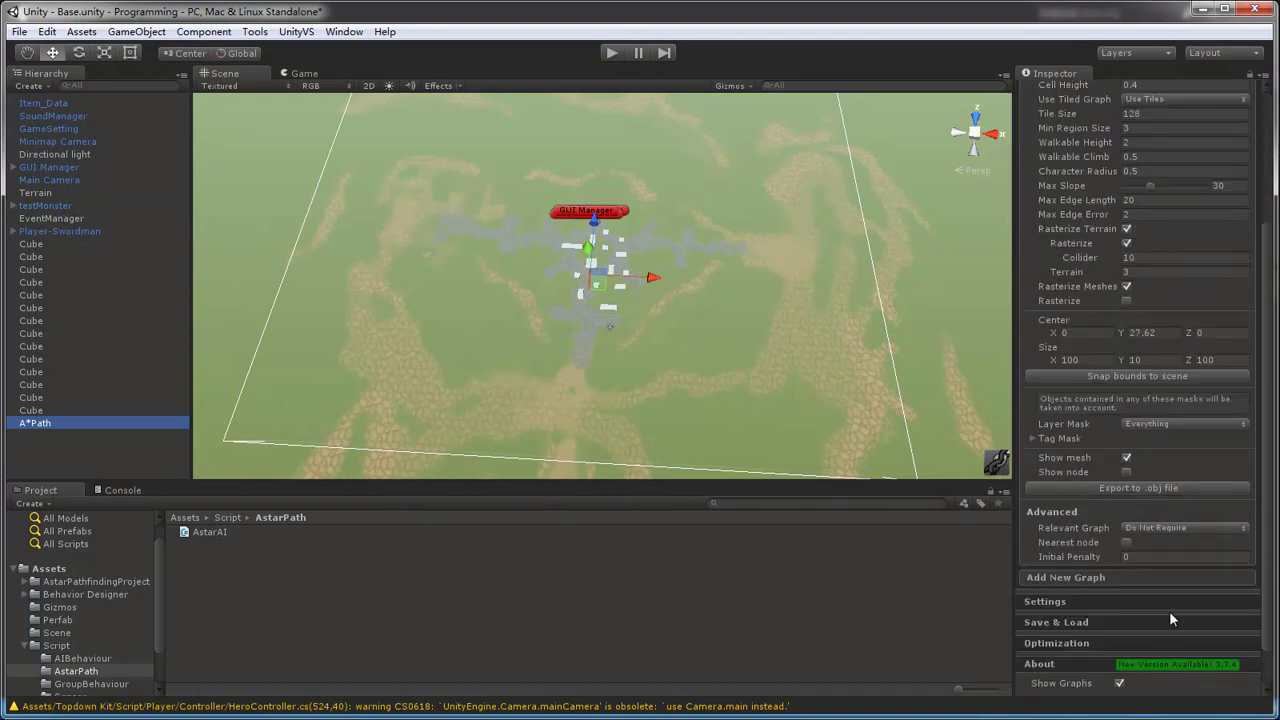
scroll(1170, 616, "down", 2)
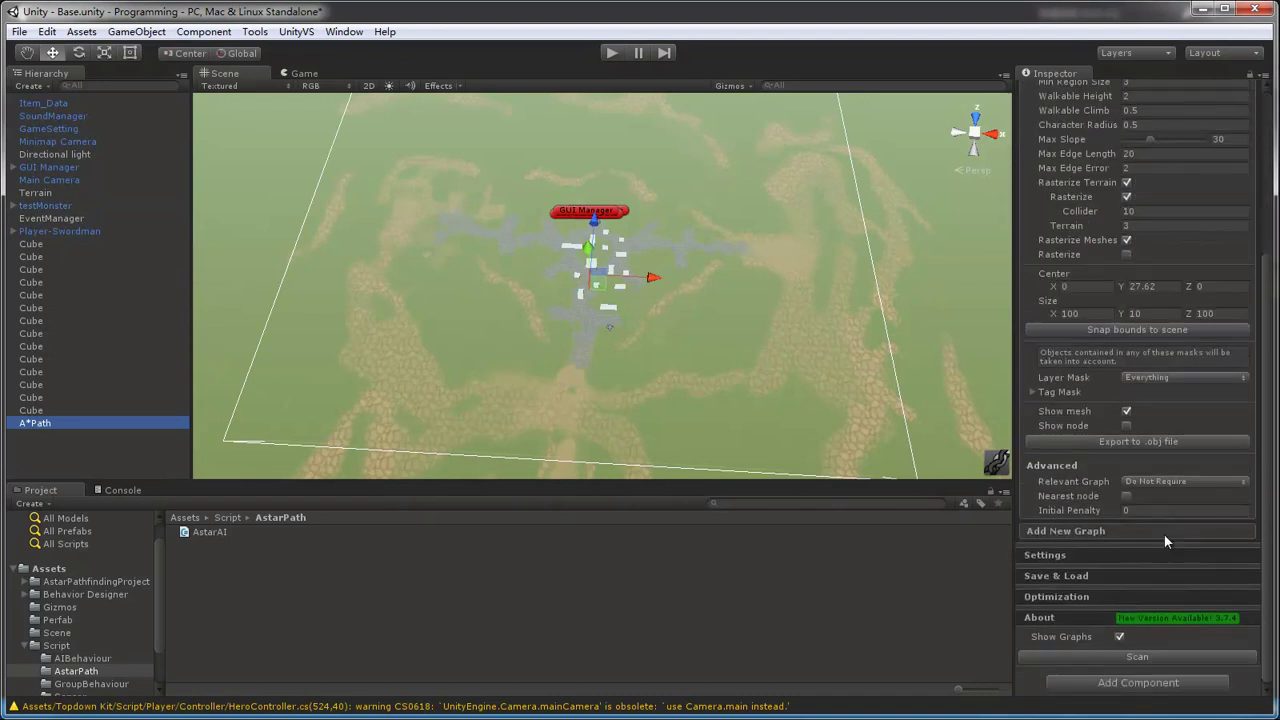
left_click(1175, 659)
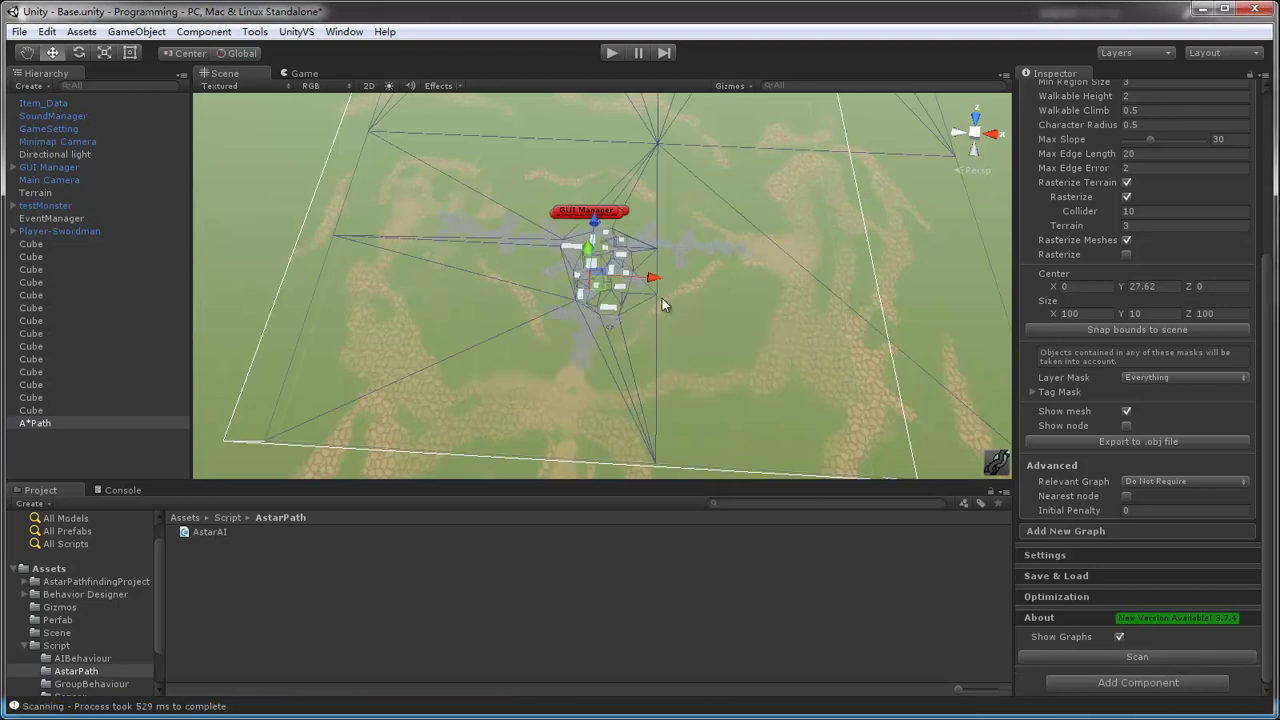
Select a cube obstacle and enter Play mode, computing a path of length 19 over 71 nodes.
scroll(662, 305, "up", 3)
scroll(602, 245, "up", 2)
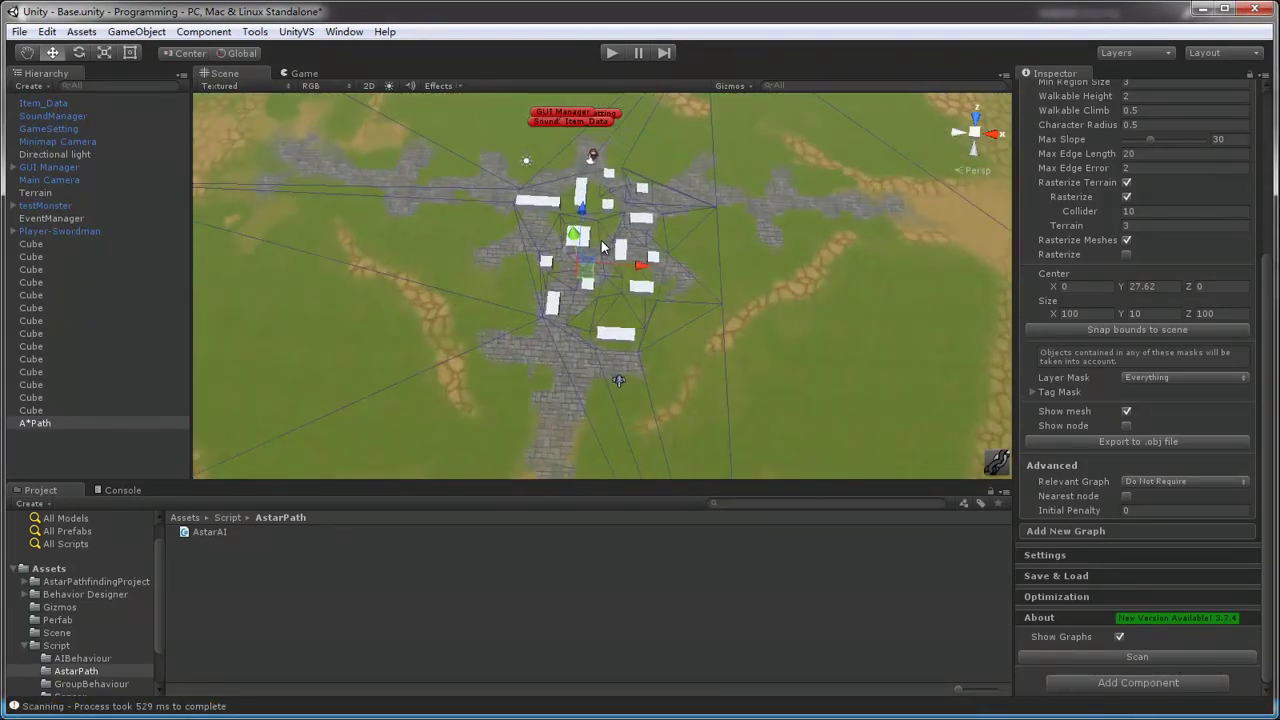
left_click(606, 240)
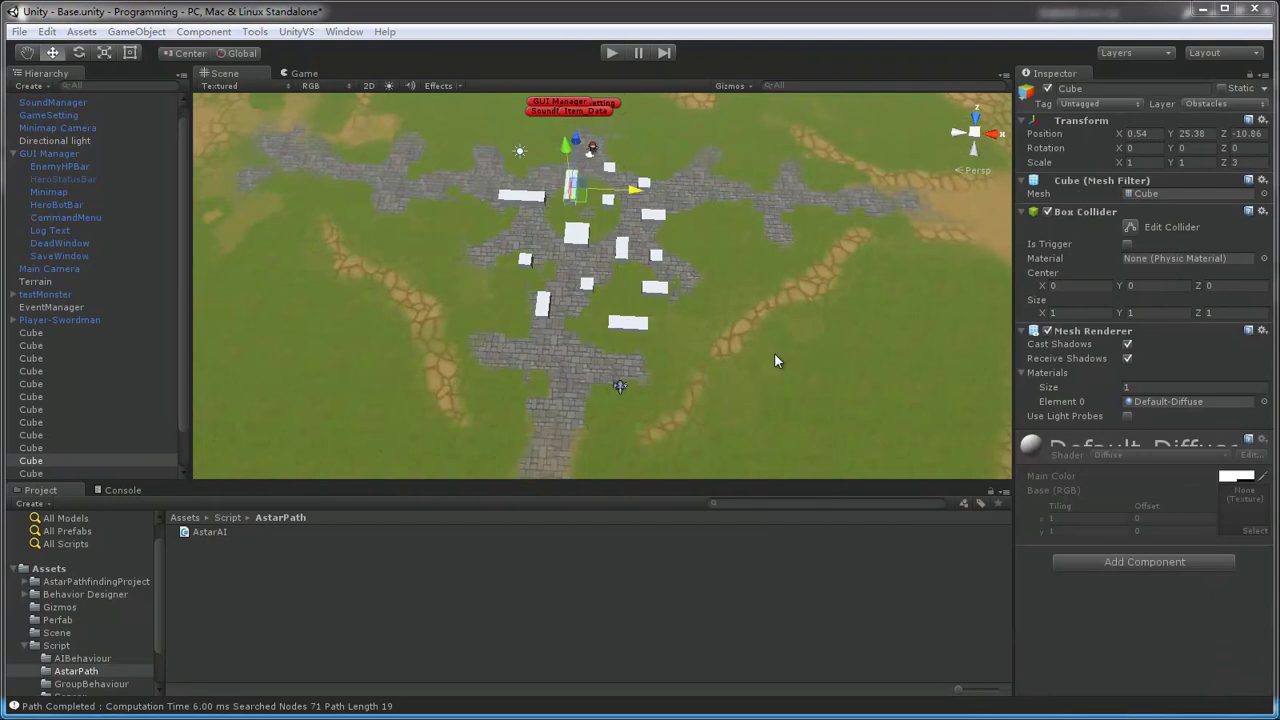
left_click(612, 54)
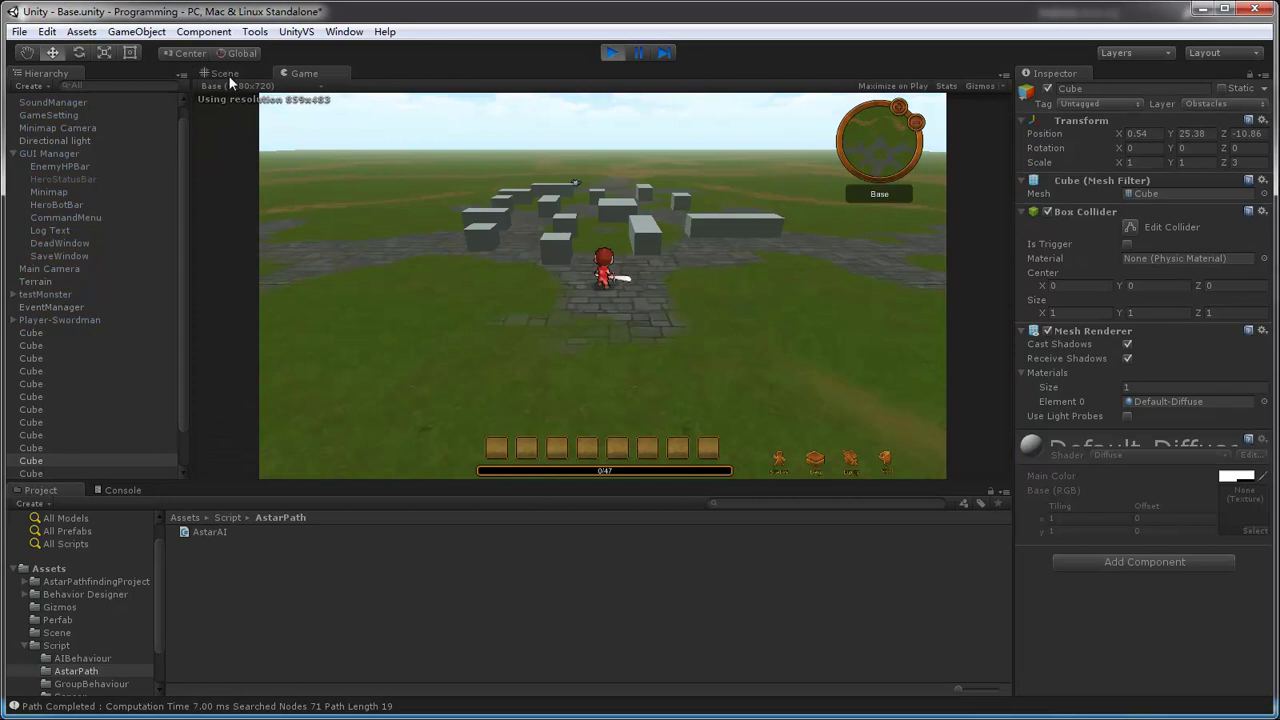
Watch the enemy follow the green path in the Scene view, then stop Play mode with Ctrl+P.
left_click(226, 74)
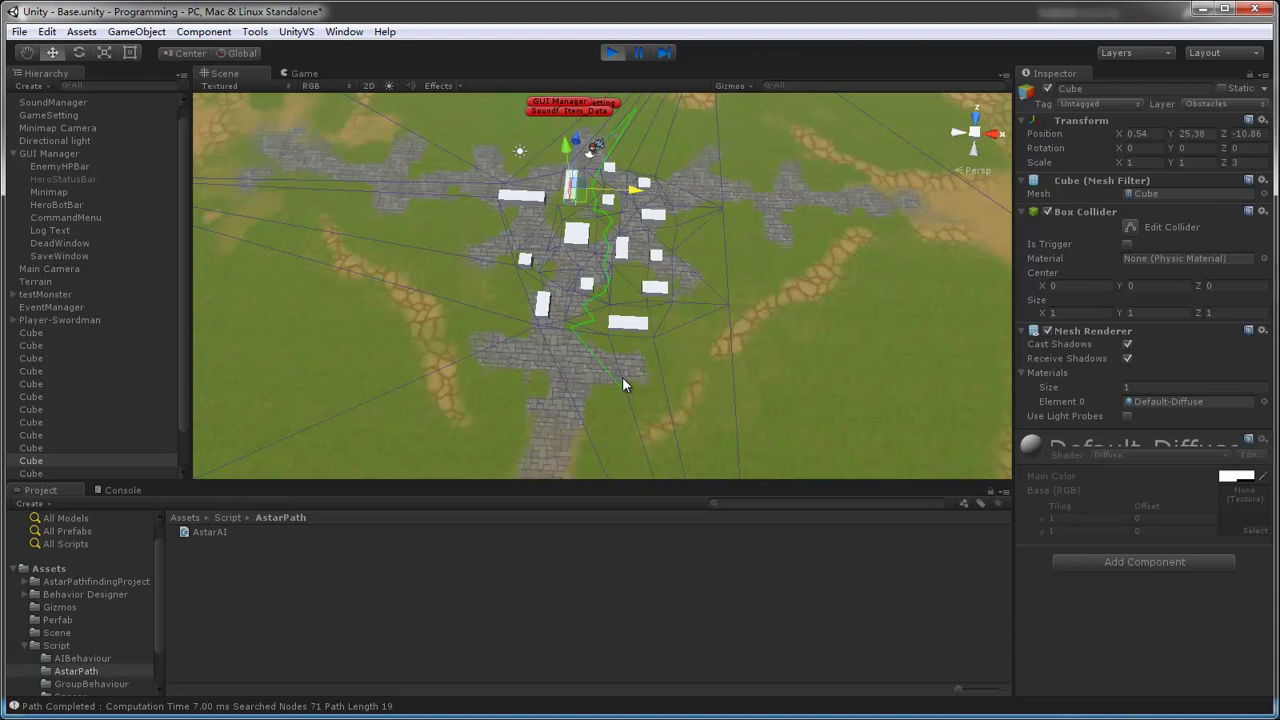
key("ctrl+p")
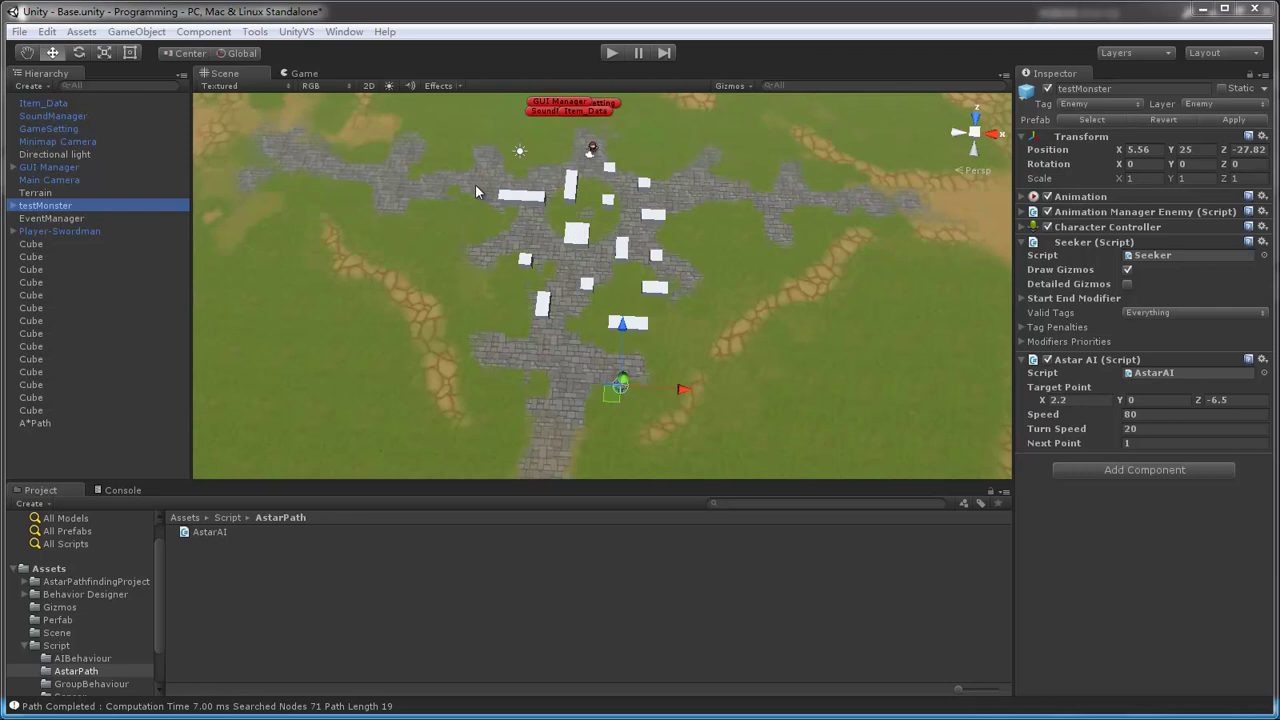
Add a Simple Smooth modifier to testMonster via Component > Pathfinding > Modifiers.
left_click(212, 37)
mouse_move(334, 244)
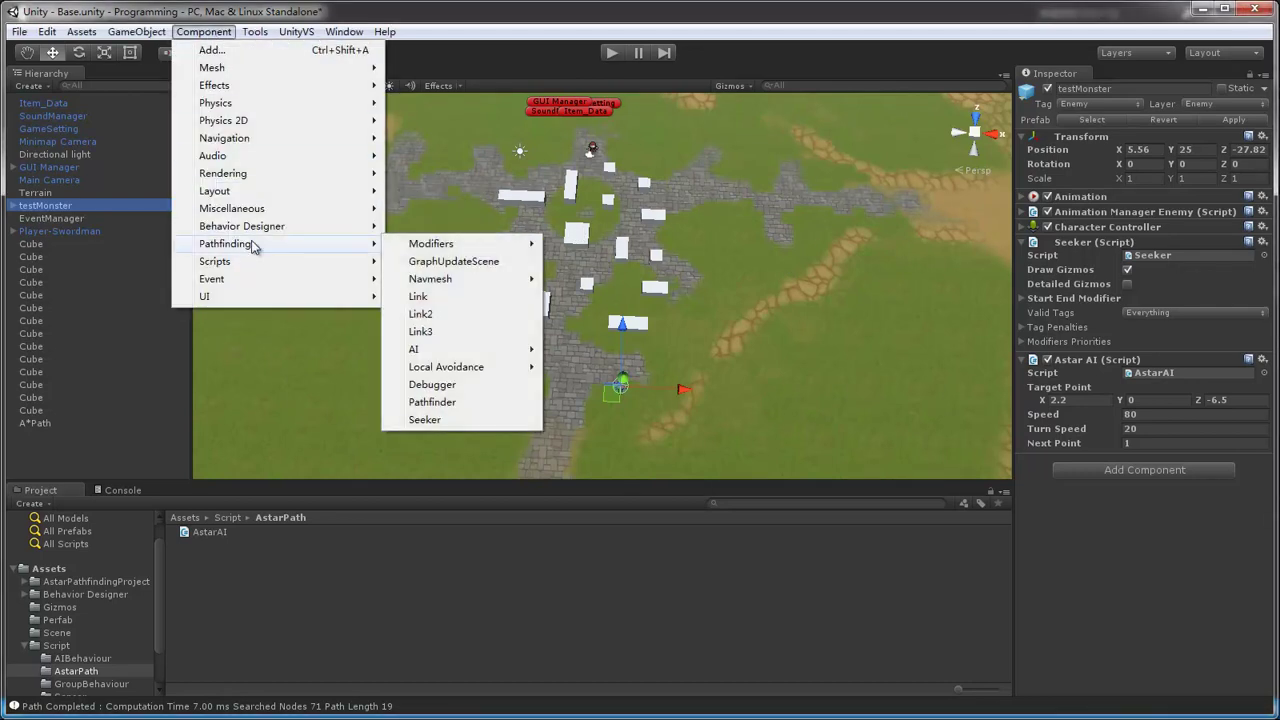
mouse_move(430, 244)
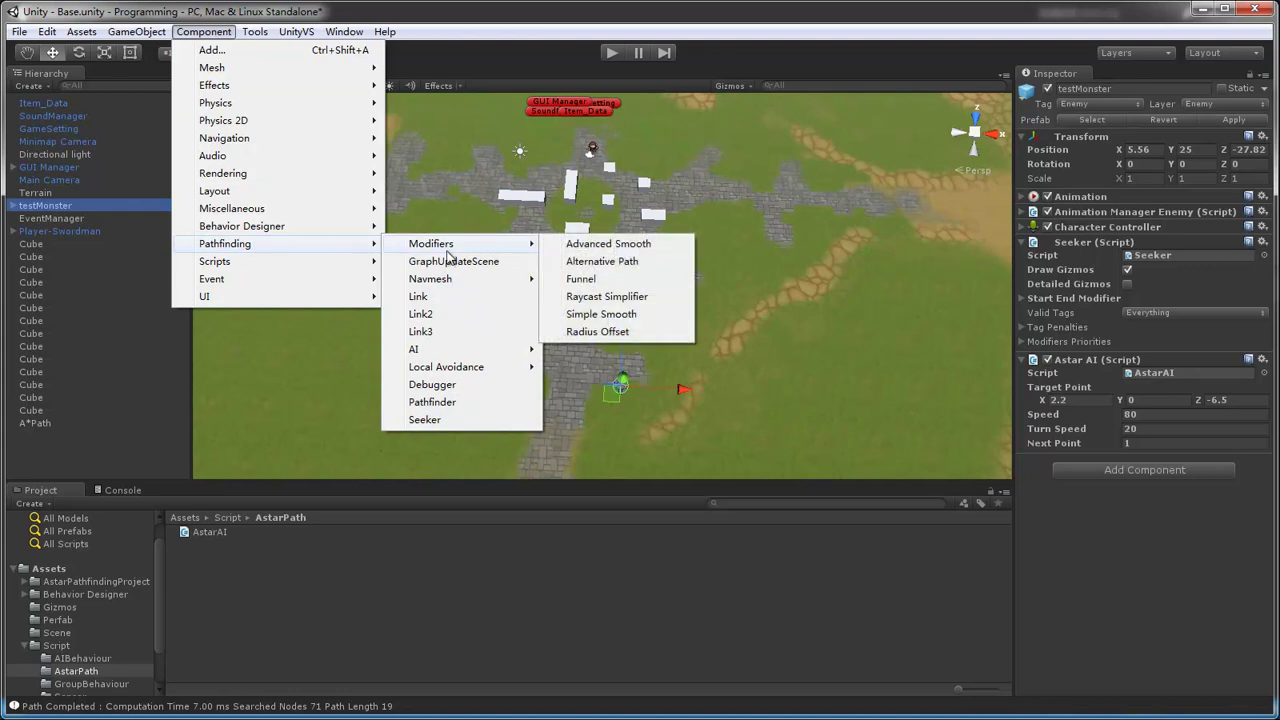
left_click(619, 316)
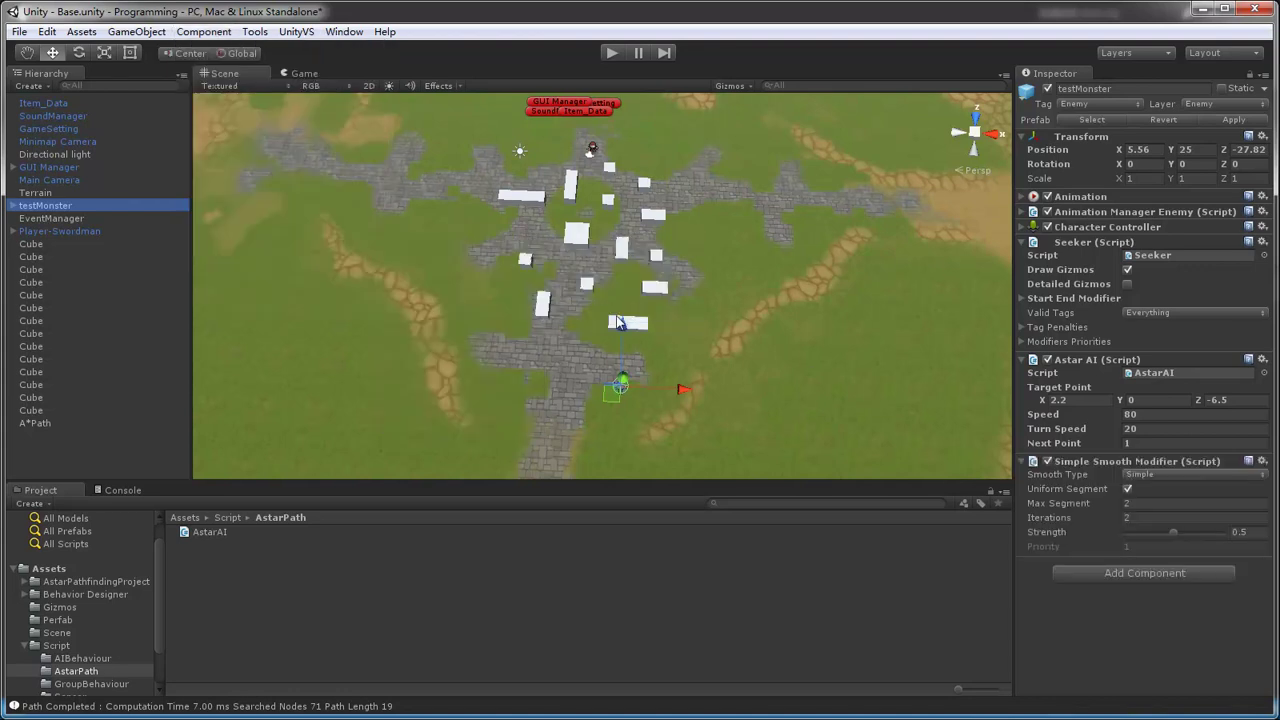
Set the Simple Smooth modifier to Max Segment 1, Iterations 5 and Strength 0.25.
left_click(1160, 502)
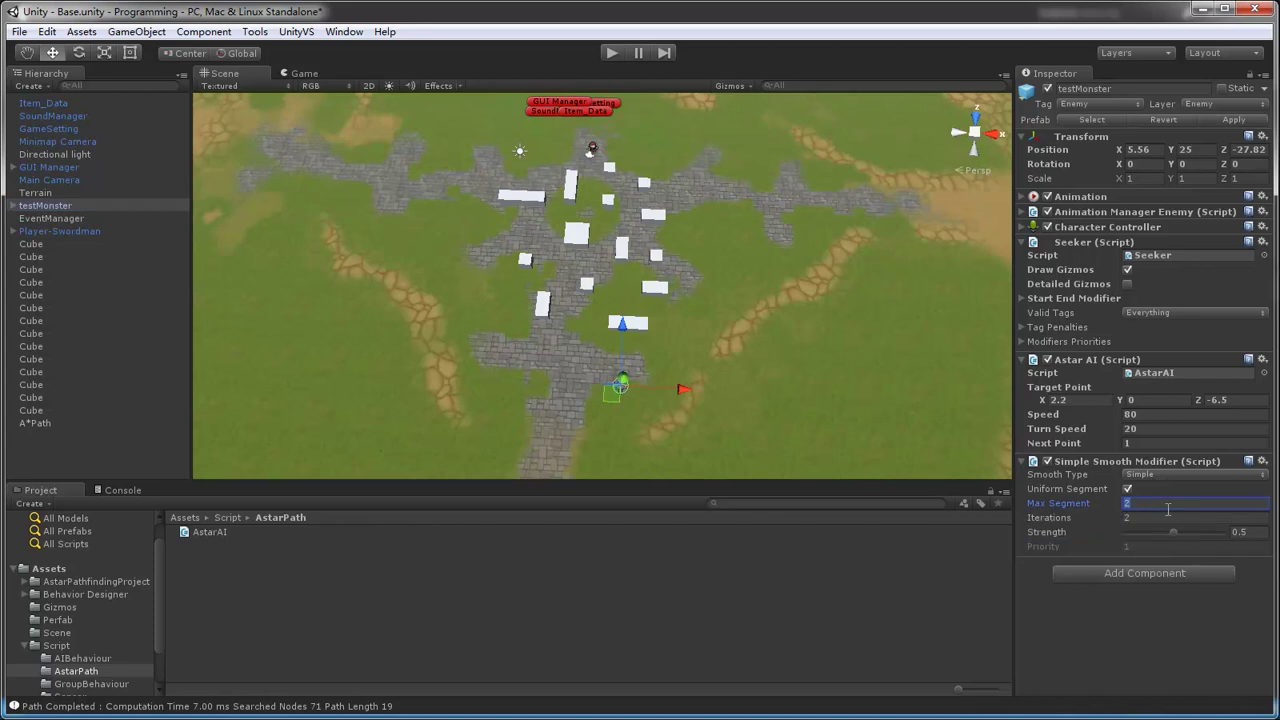
type("1")
left_click(1157, 518)
type("5")
left_click_drag(1173, 532, 1148, 536)
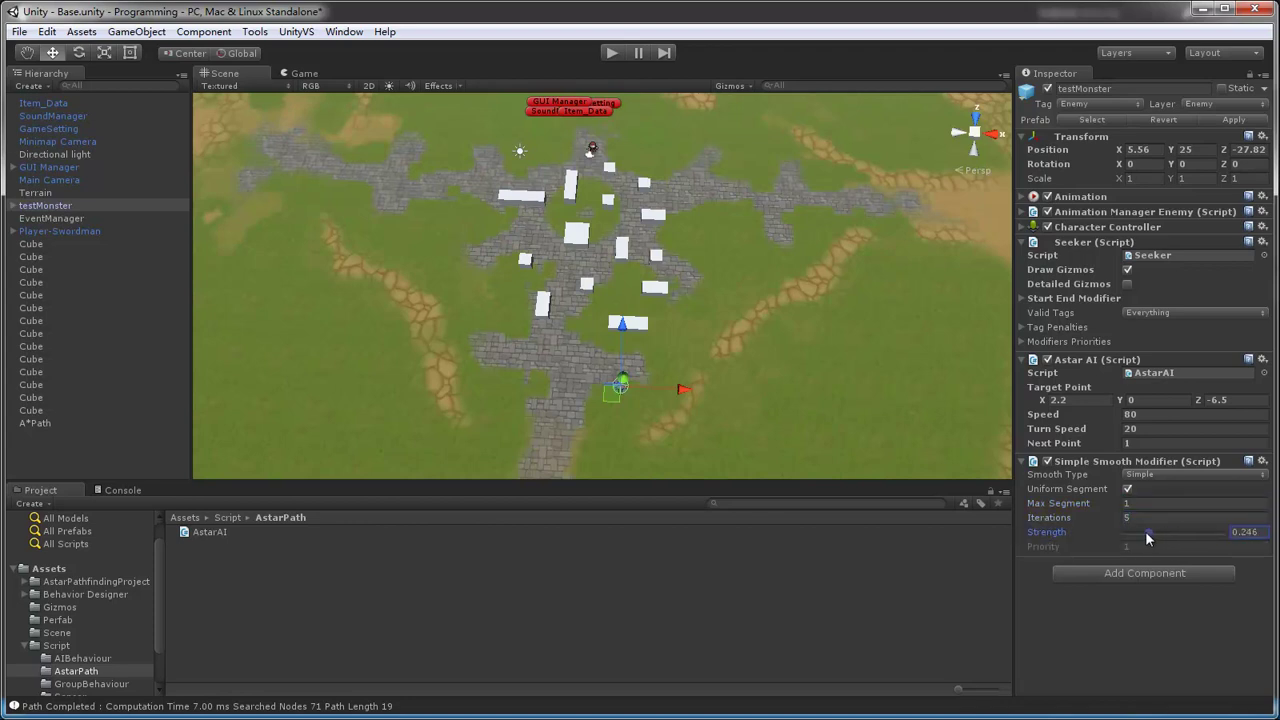
left_click(1263, 533)
type("0.25")
key("Return")
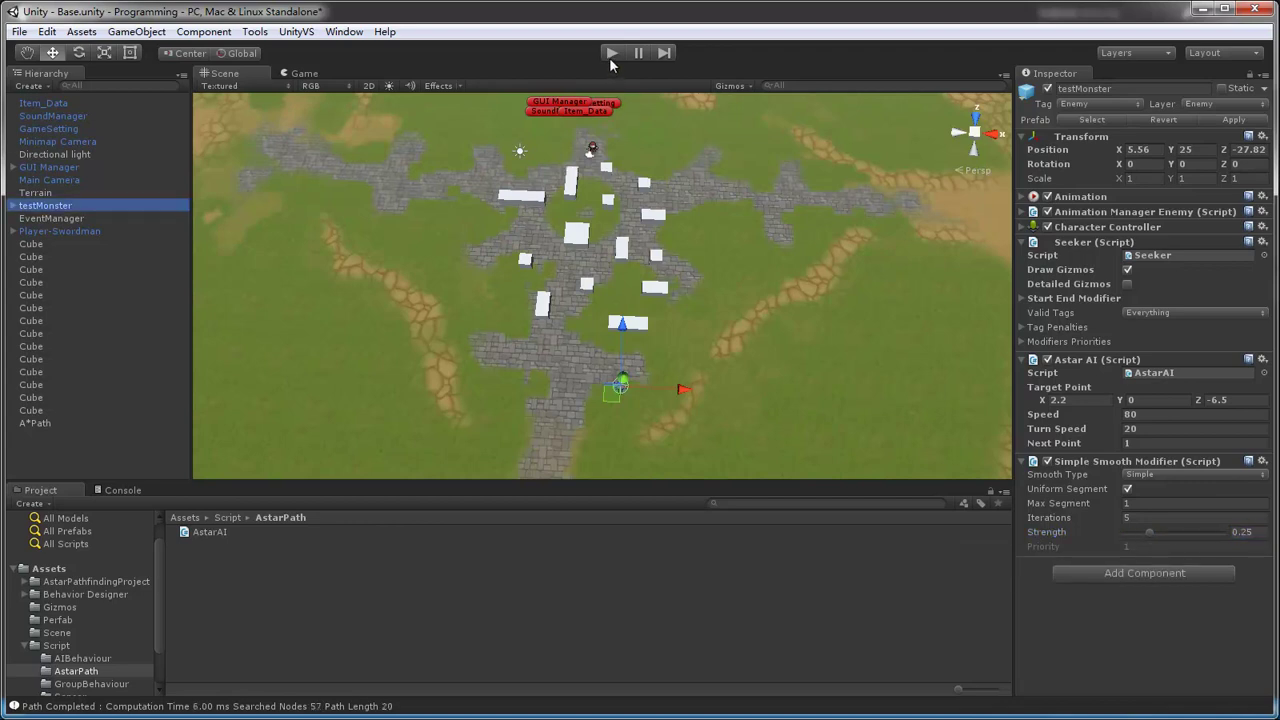
left_click(612, 55)
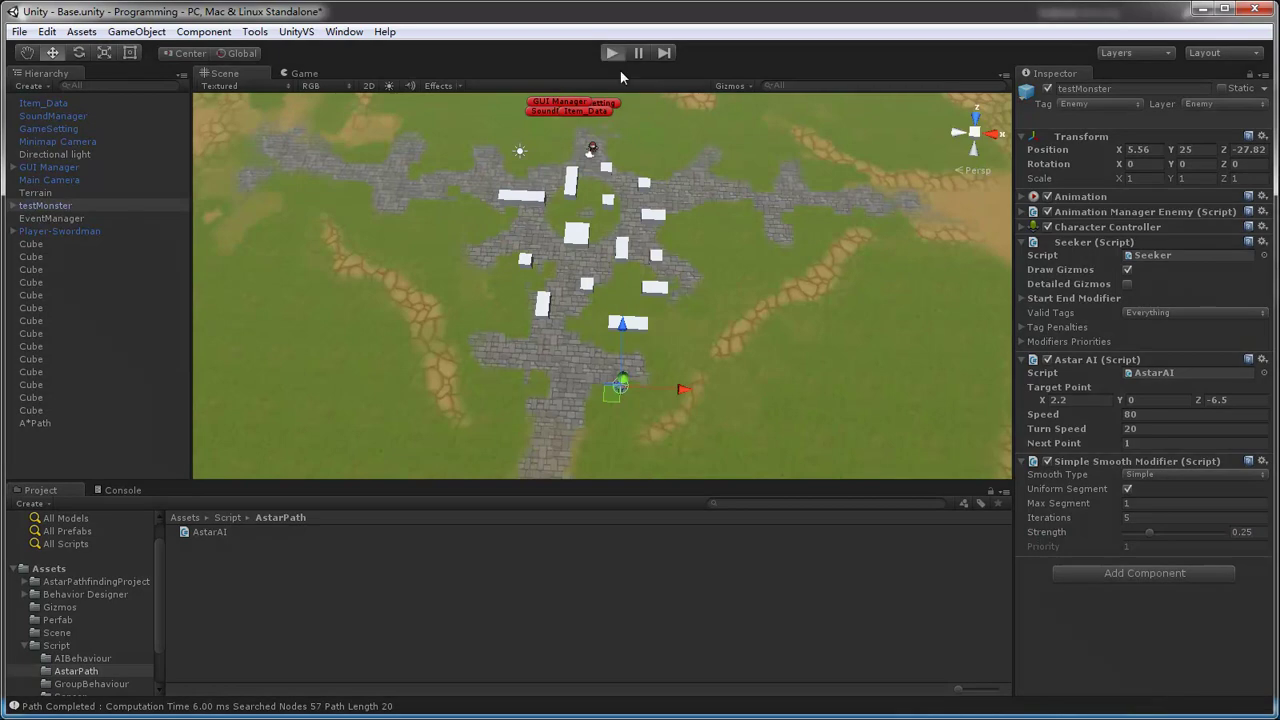
left_click(614, 50)
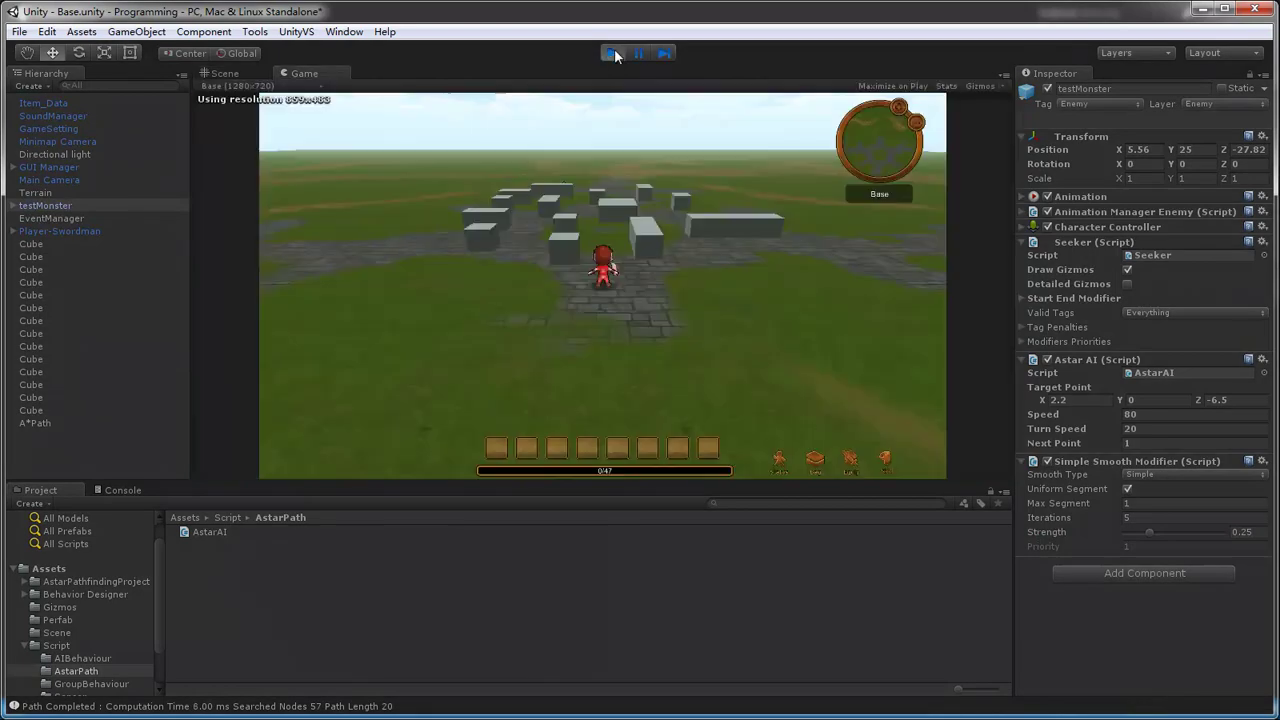
left_click(224, 73)
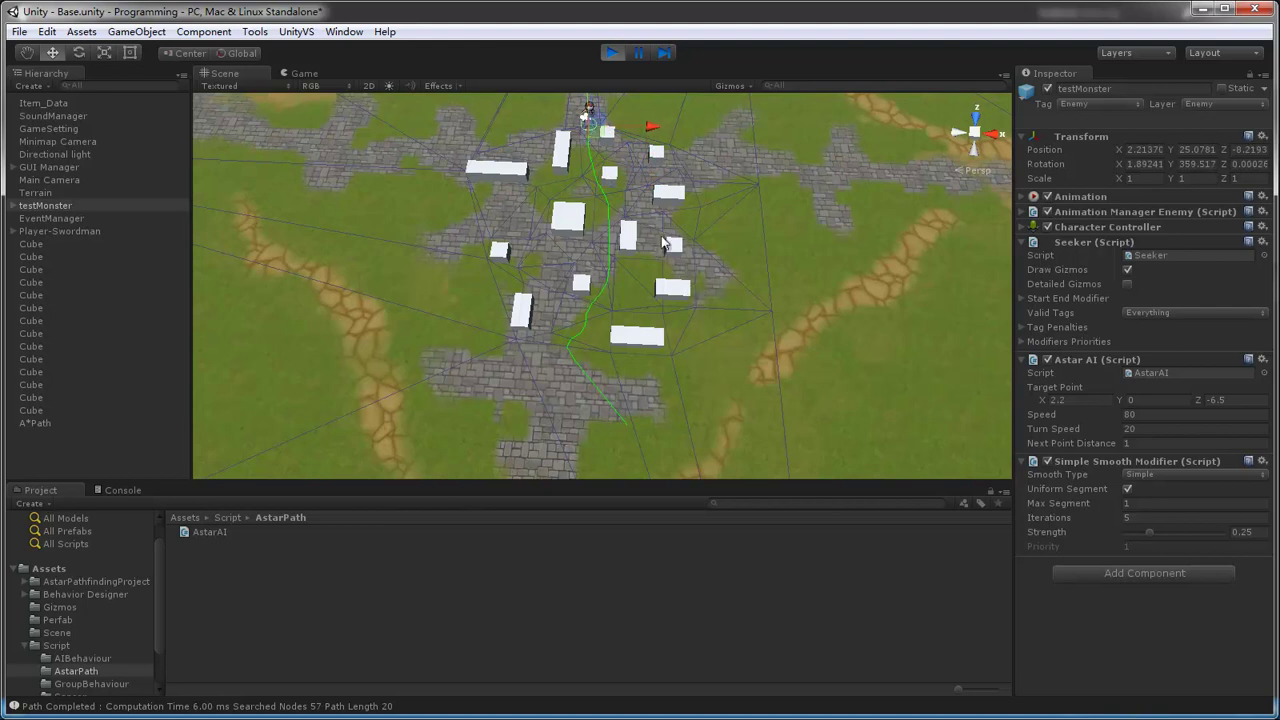
left_click(613, 54)
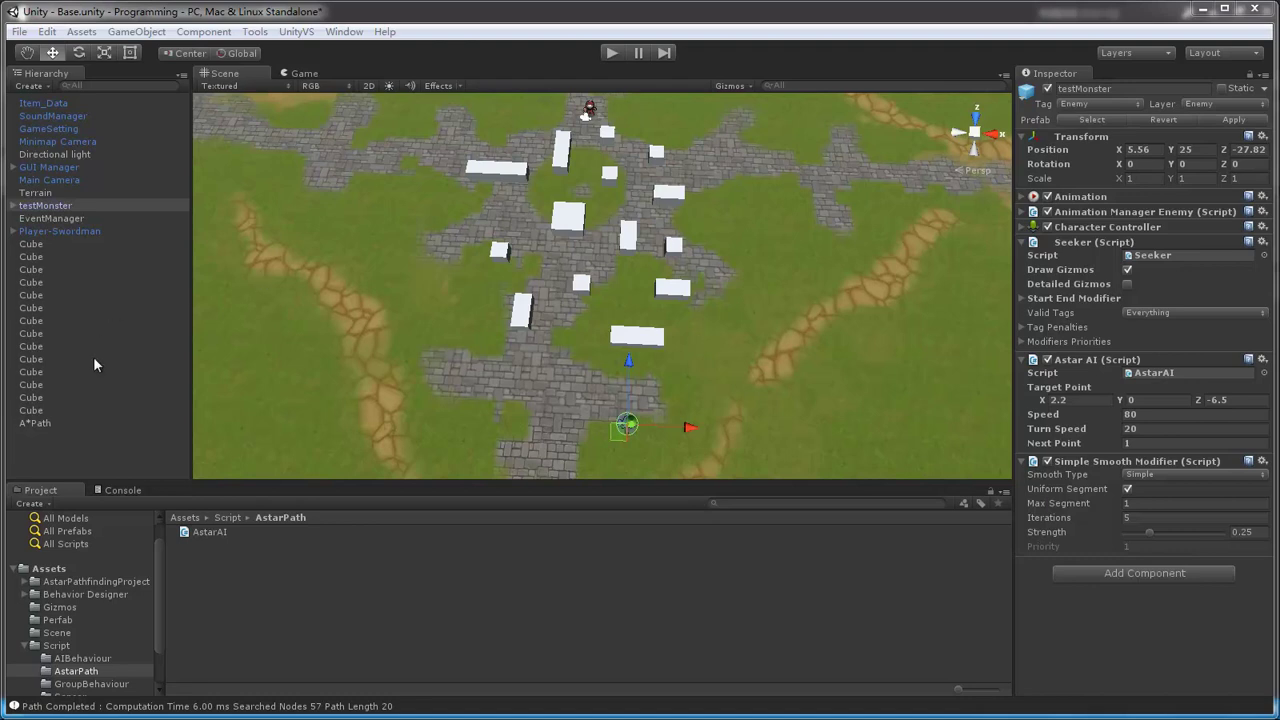
Select A*Path, toggle its Graphs foldout and expand Add New Graph to list Grid, NavMesh, Point and Recast.
left_click(44, 424)
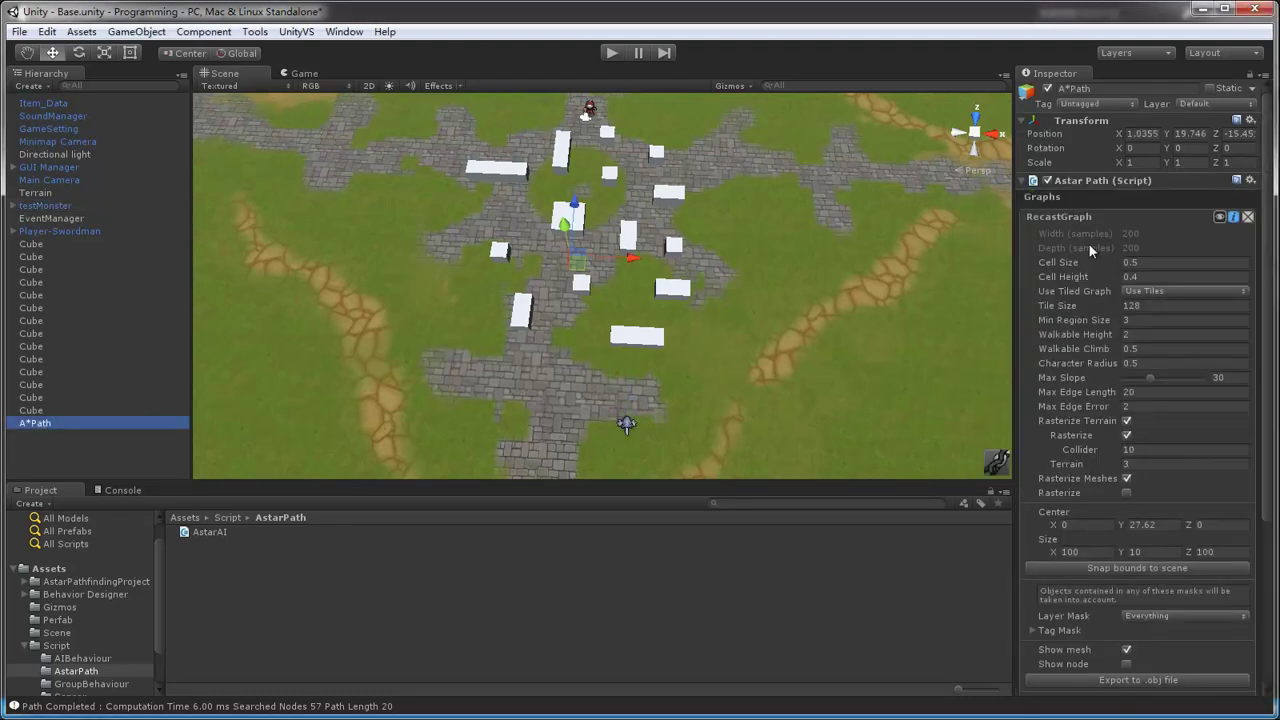
left_click(1071, 197)
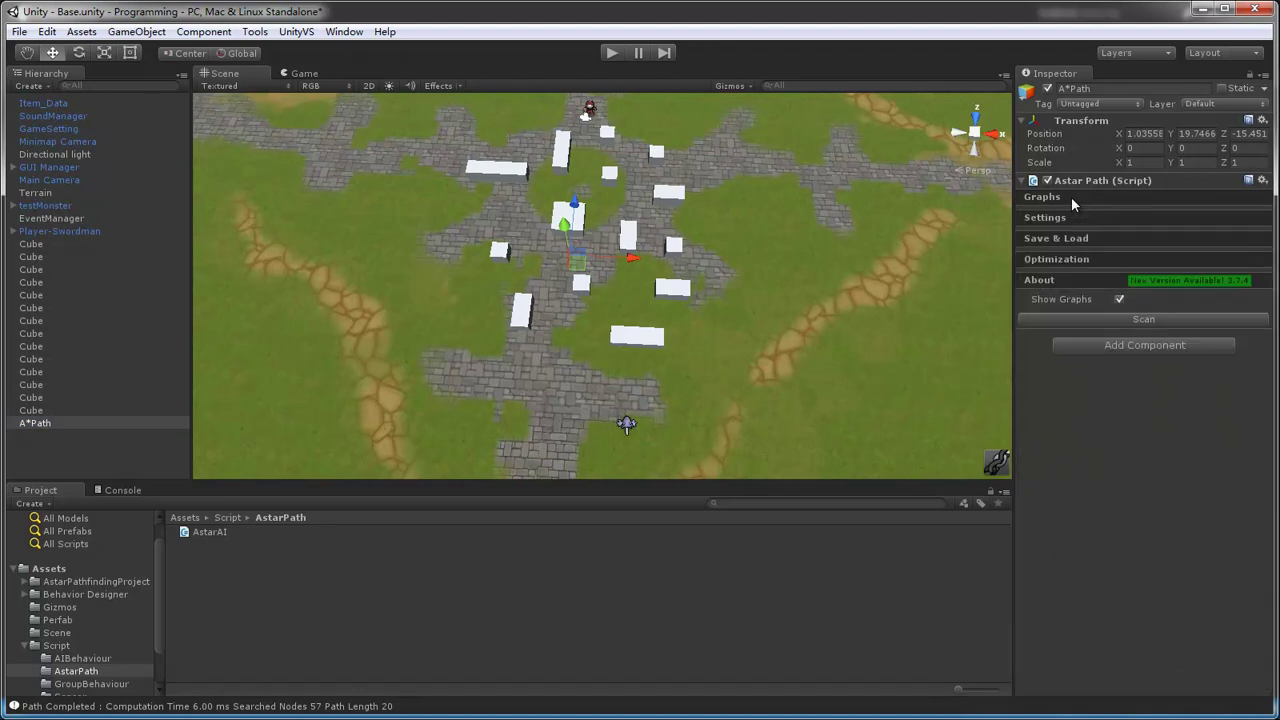
left_click(1088, 203)
scroll(1161, 438, "down", 5)
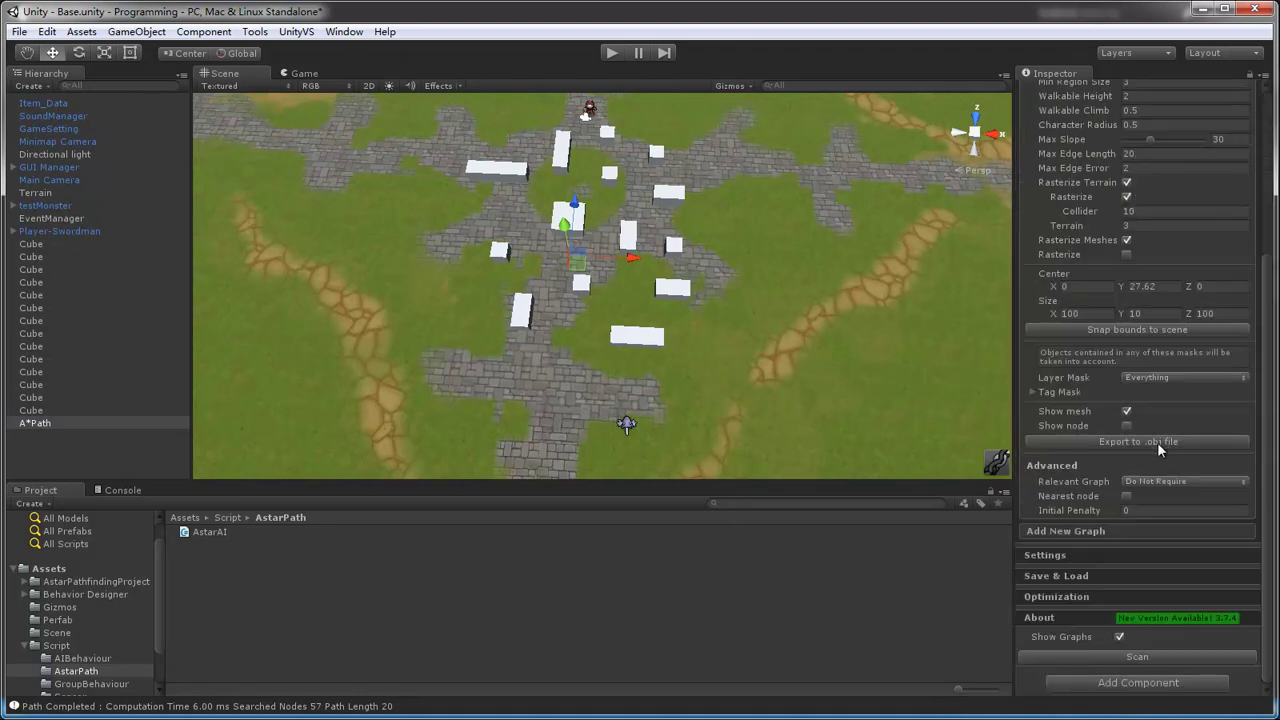
left_click(1120, 531)
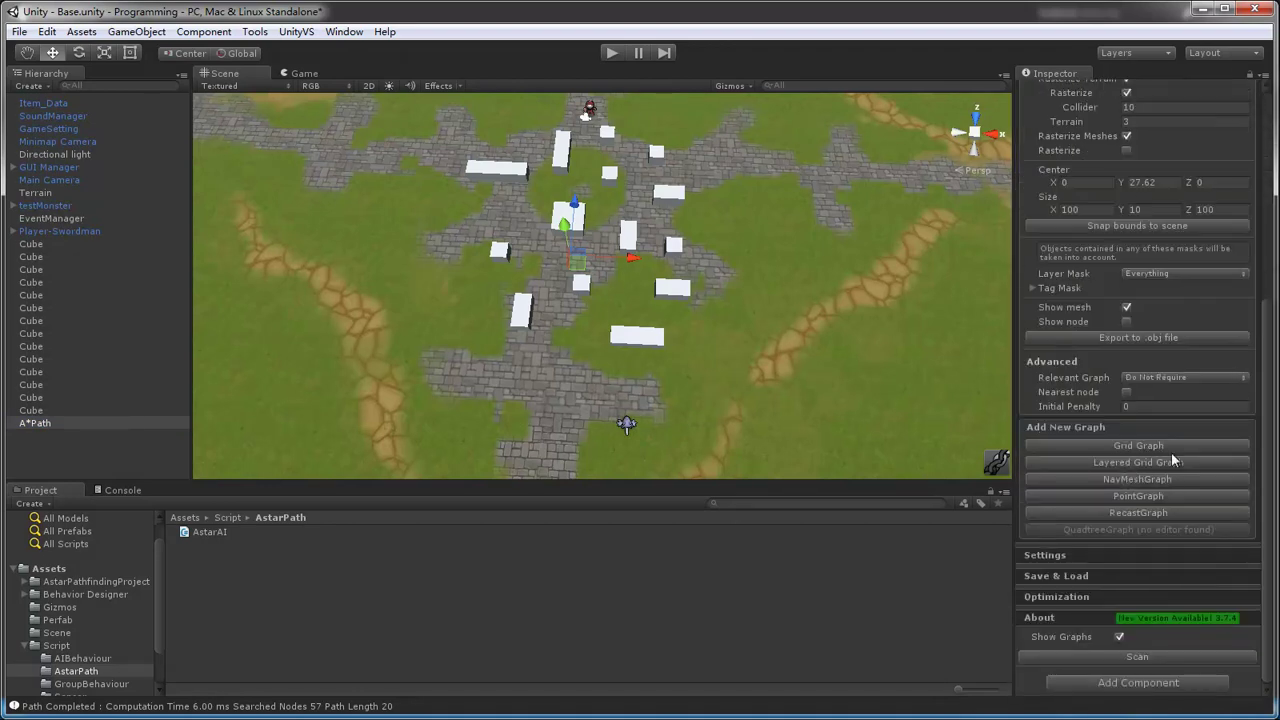